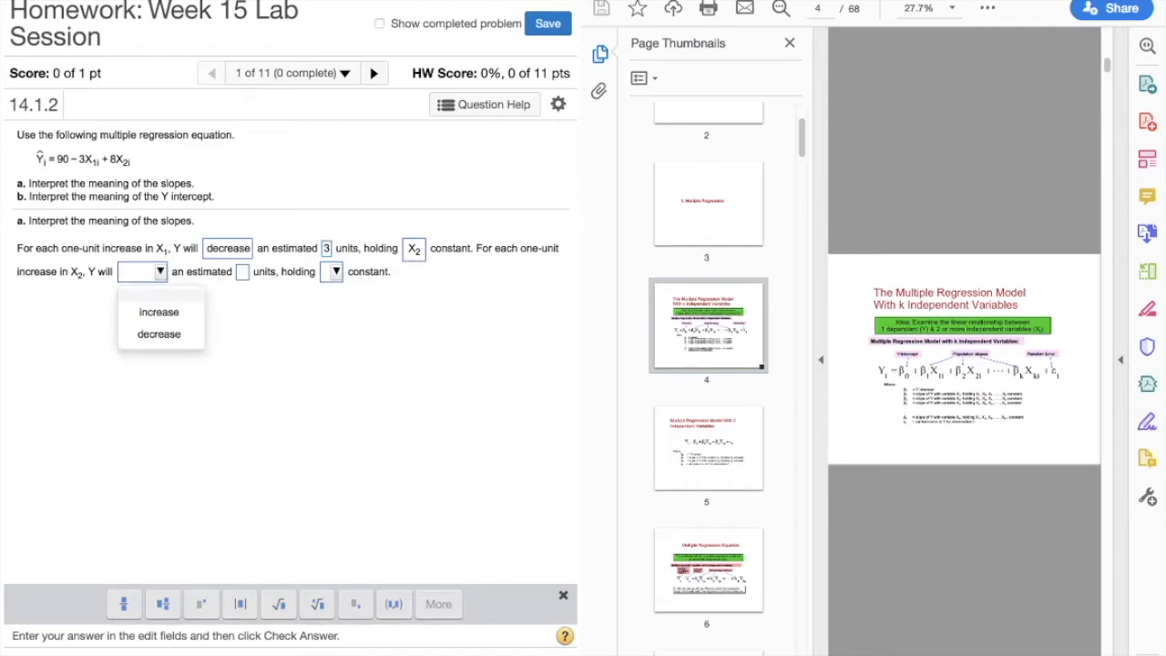
- Complete the X2 slope statement with increase, 8 units and X1 held constant, and answer the Y-intercept part with option E
{"action": "left_click", "coordinate": [158, 313]}
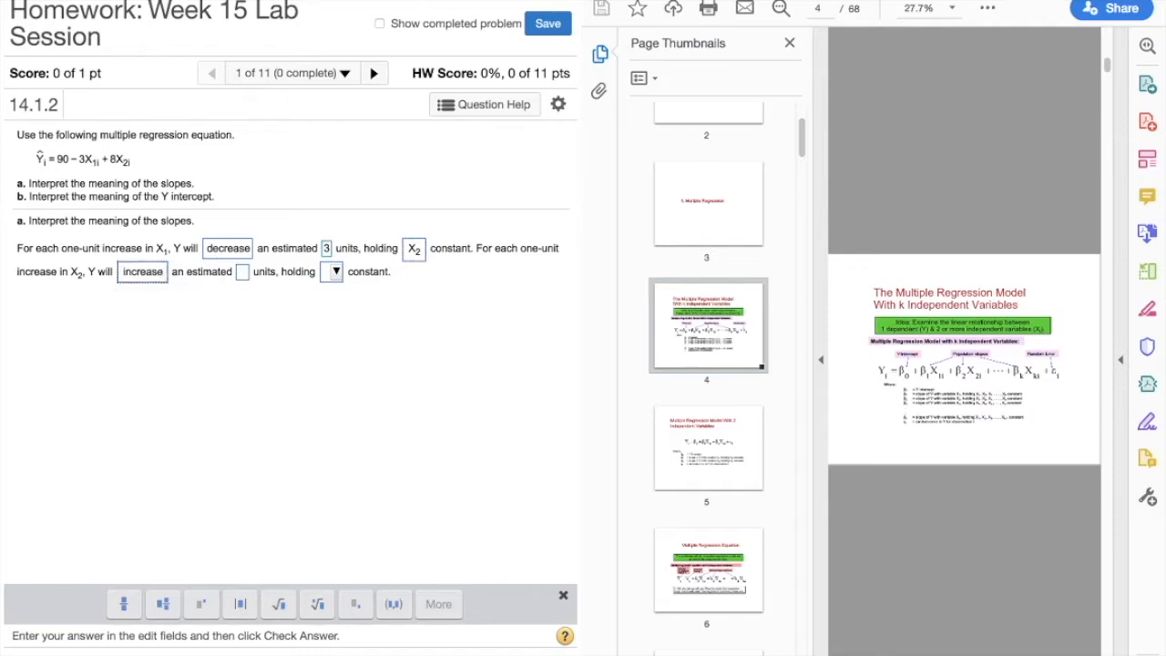
{"action": "left_click", "coordinate": [242, 273]}
{"action": "type", "text": "8"}
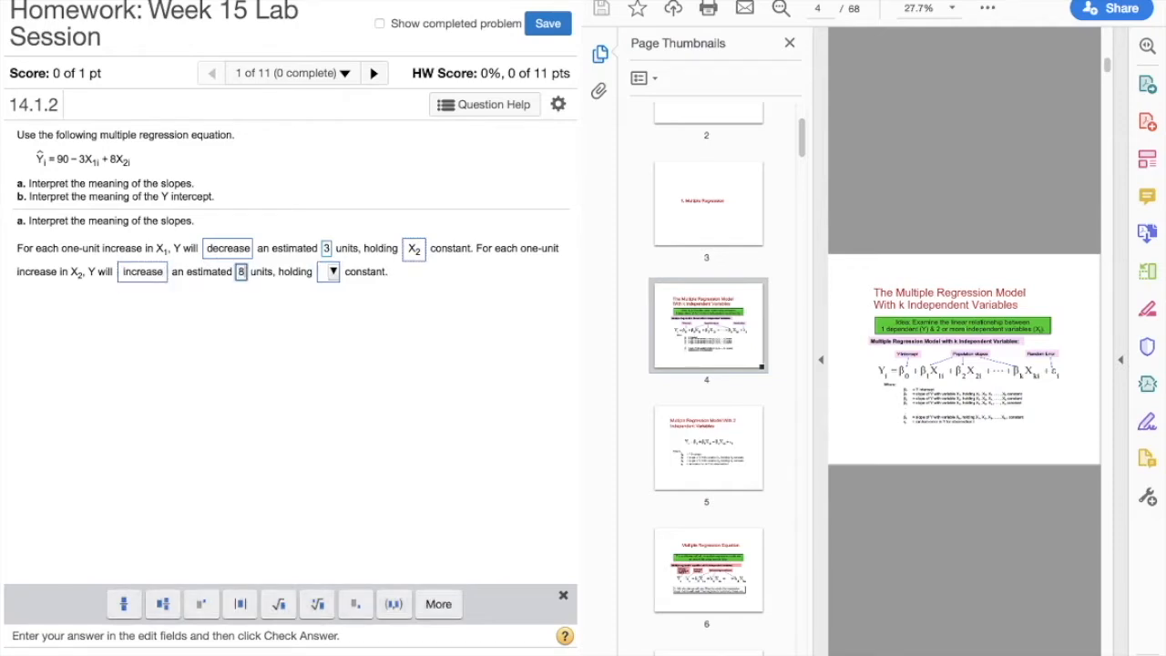
{"action": "left_click", "coordinate": [332, 271]}
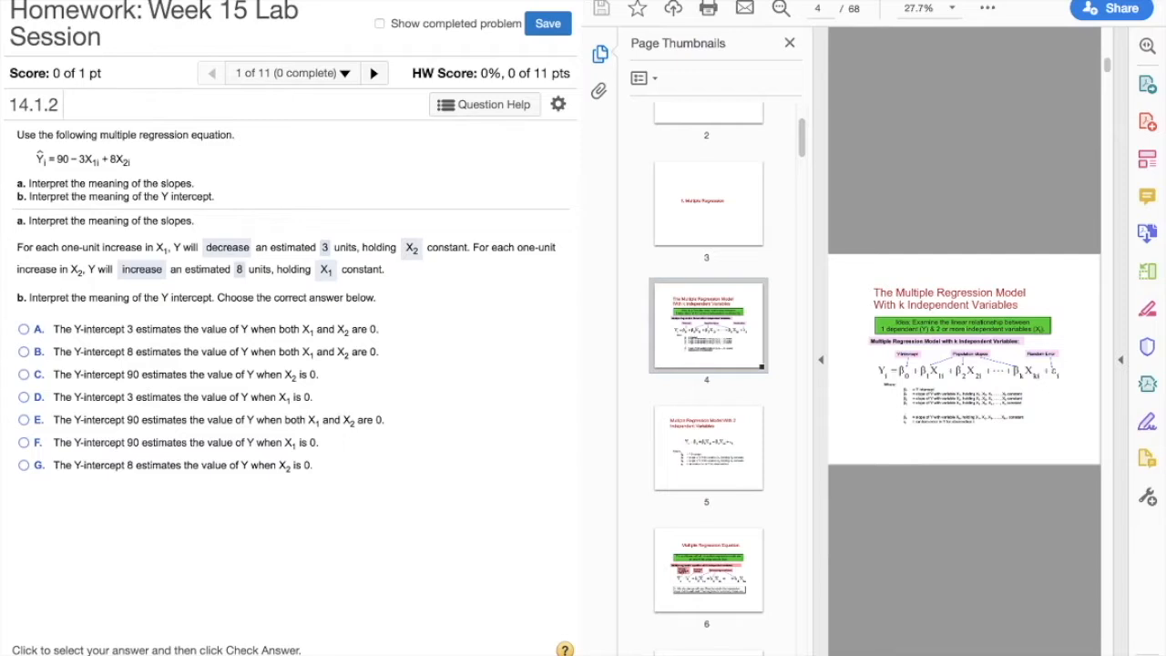
{"action": "left_click", "coordinate": [25, 420]}
{"action": "key", "text": "Return"}
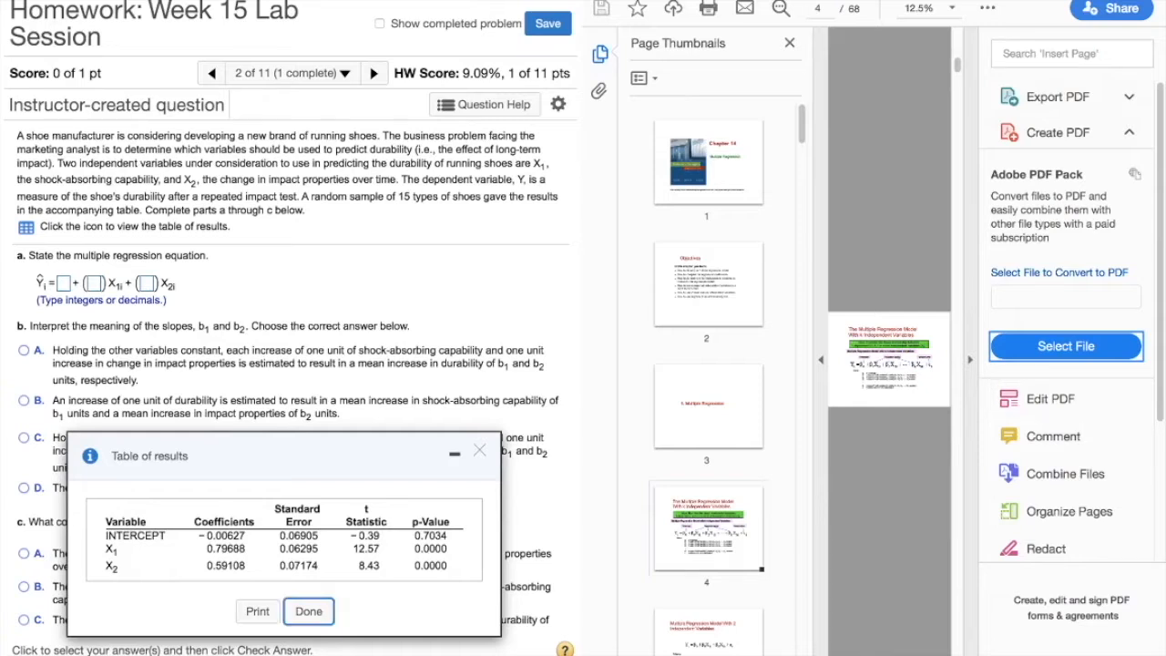
- Fill in the shoe durability regression equation with constant −0.00627, X1 coefficient 0.79688 and X2 coefficient 0.59108
{"action": "scroll", "coordinate": [290, 443], "scroll_direction": "down", "scroll_amount": 1}
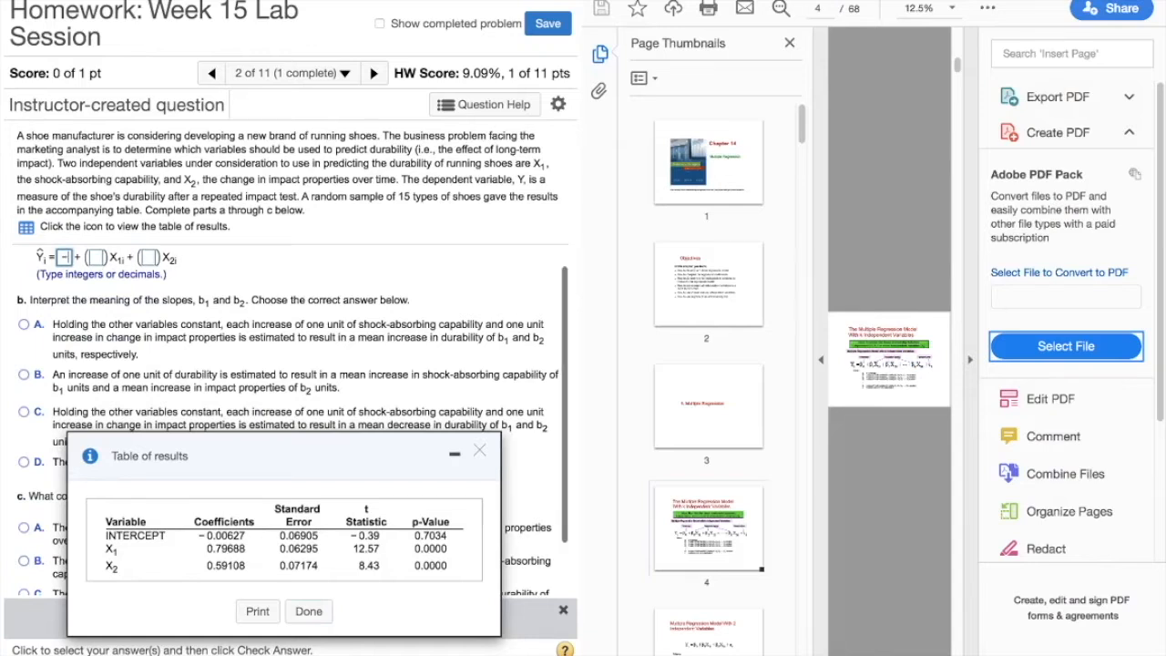
{"action": "type", "text": "0."}
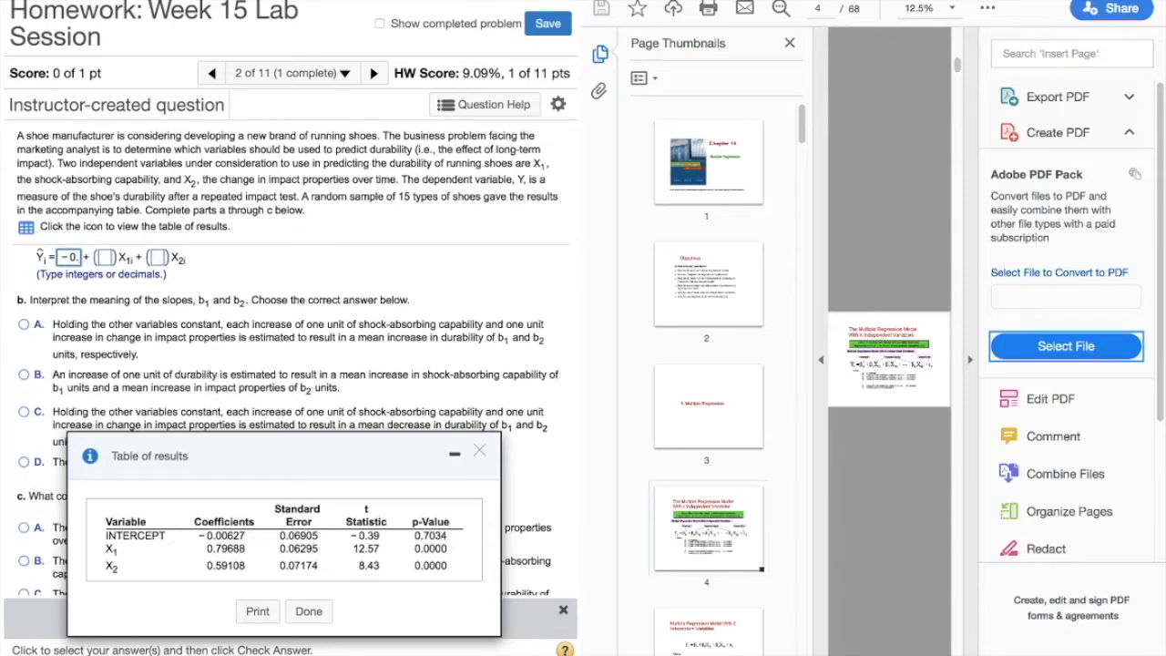
{"action": "type", "text": "00627"}
{"action": "key", "text": "Tab"}
{"action": "type", "text": "0.79688"}
{"action": "key", "text": "Tab"}
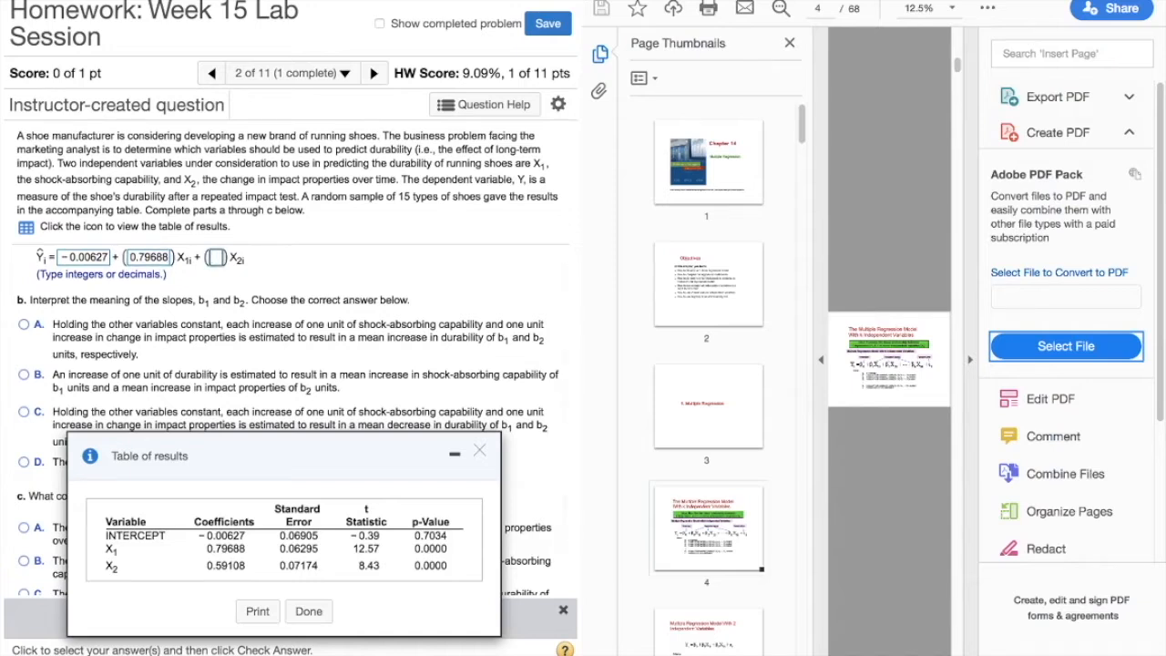
{"action": "type", "text": "0.5"}
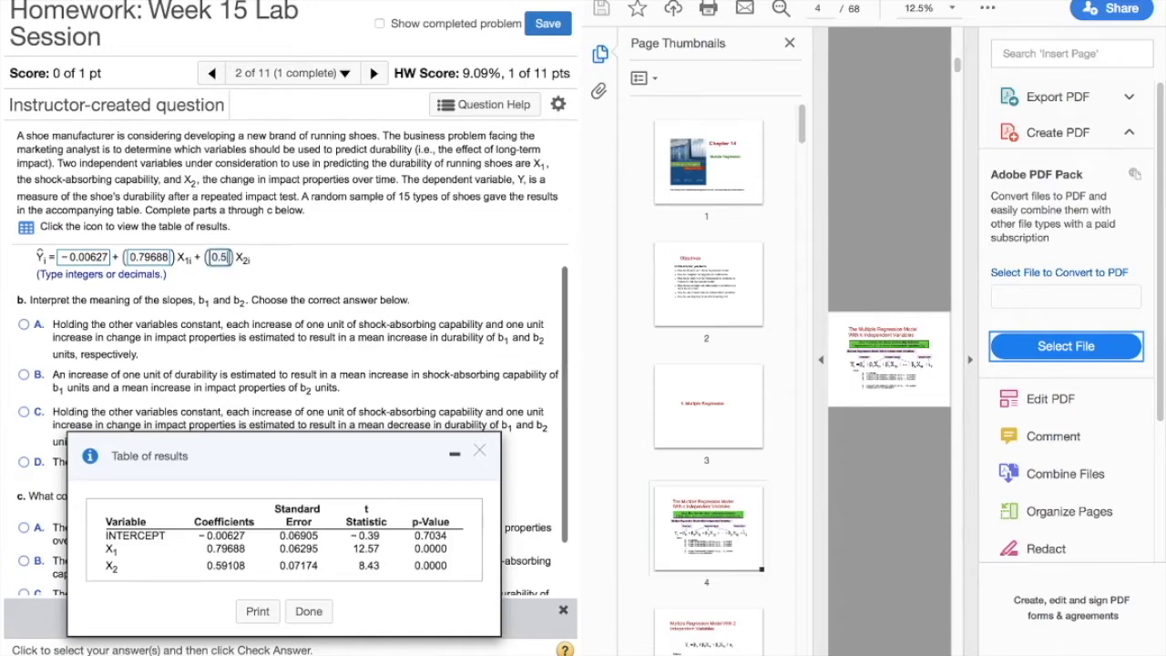
{"action": "type", "text": "9108"}
- Answer the slope interpretation with option A and the durability conclusion with option C, closing the table of results, and submit the answers
{"action": "left_click_drag", "start_coordinate": [274, 455], "coordinate": [274, 528]}
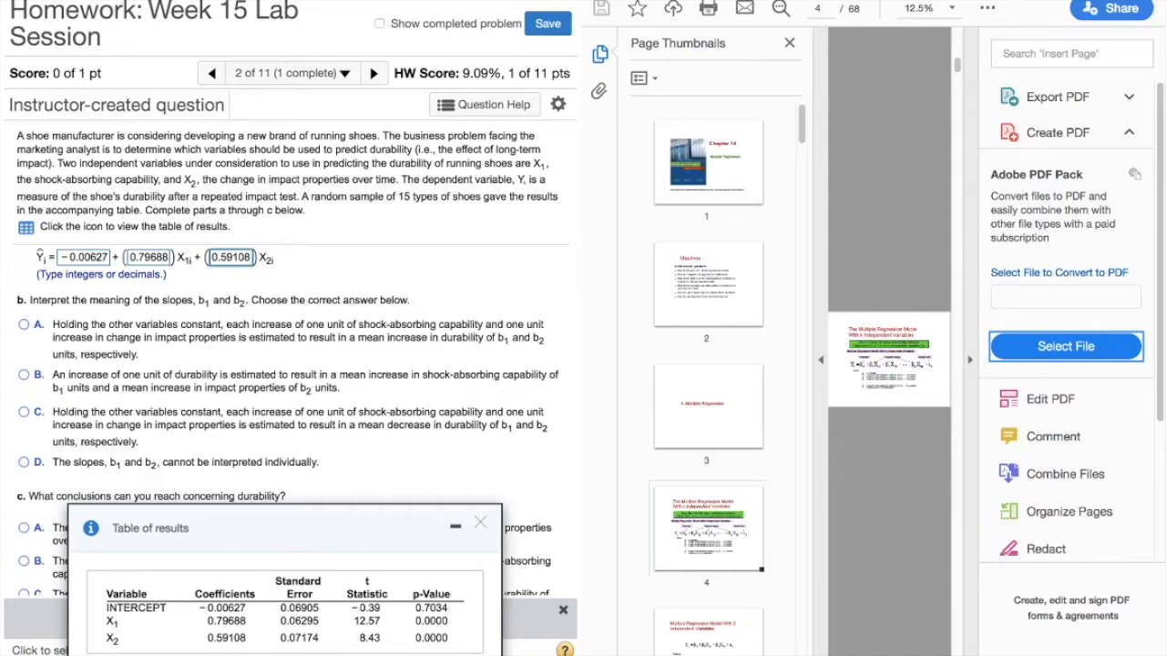
{"action": "left_click", "coordinate": [24, 325]}
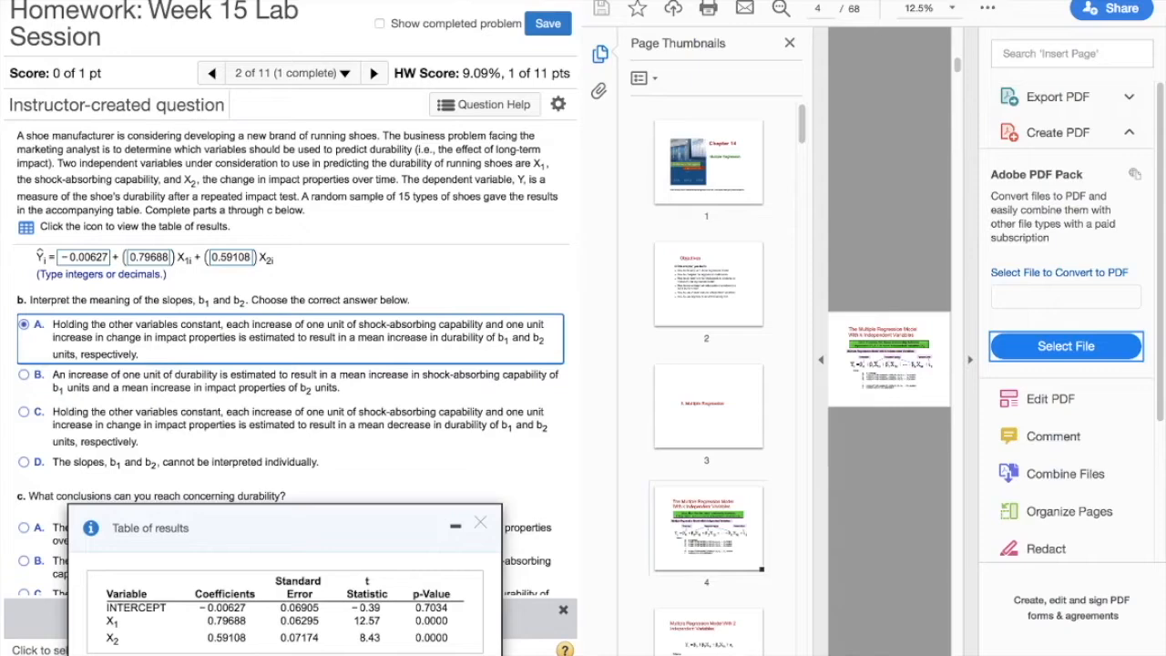
{"action": "left_click_drag", "start_coordinate": [273, 528], "coordinate": [301, 203]}
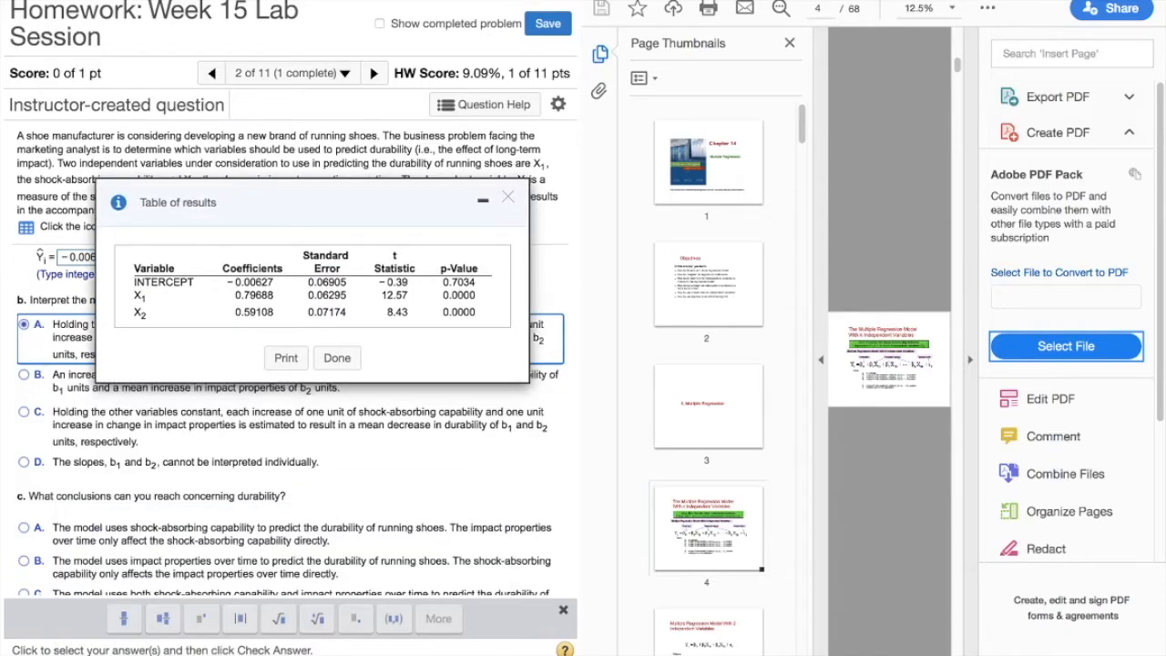
{"action": "scroll", "coordinate": [292, 419], "scroll_direction": "down", "scroll_amount": 2}
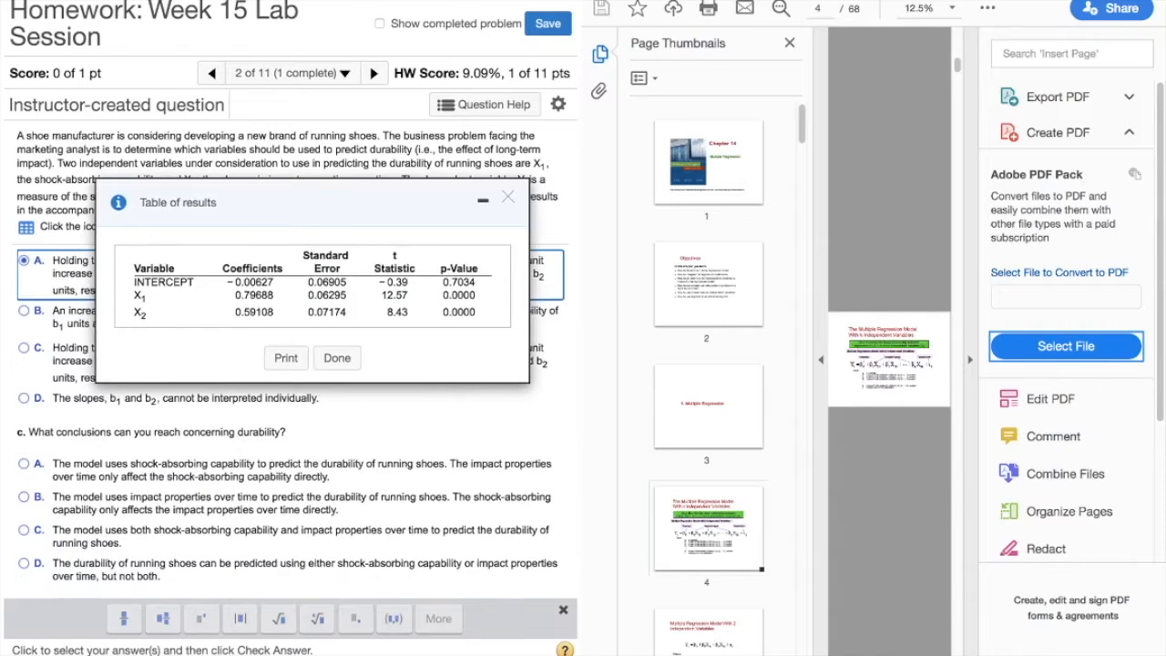
{"action": "left_click_drag", "start_coordinate": [301, 203], "coordinate": [391, 321]}
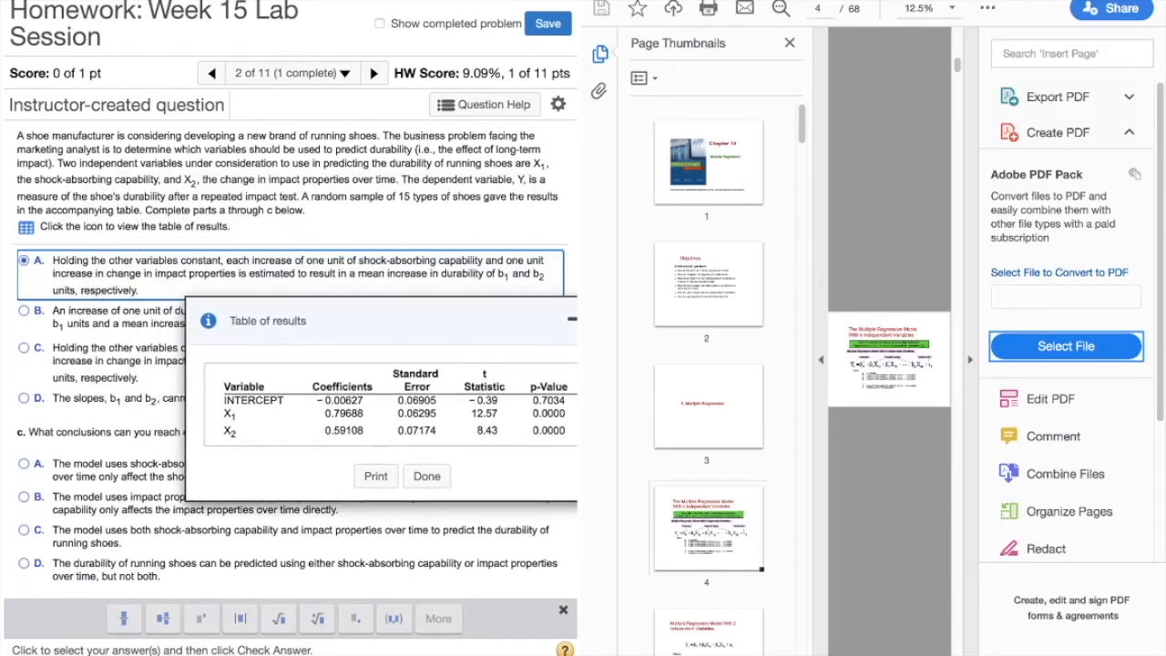
{"action": "left_click_drag", "start_coordinate": [391, 322], "coordinate": [285, 190]}
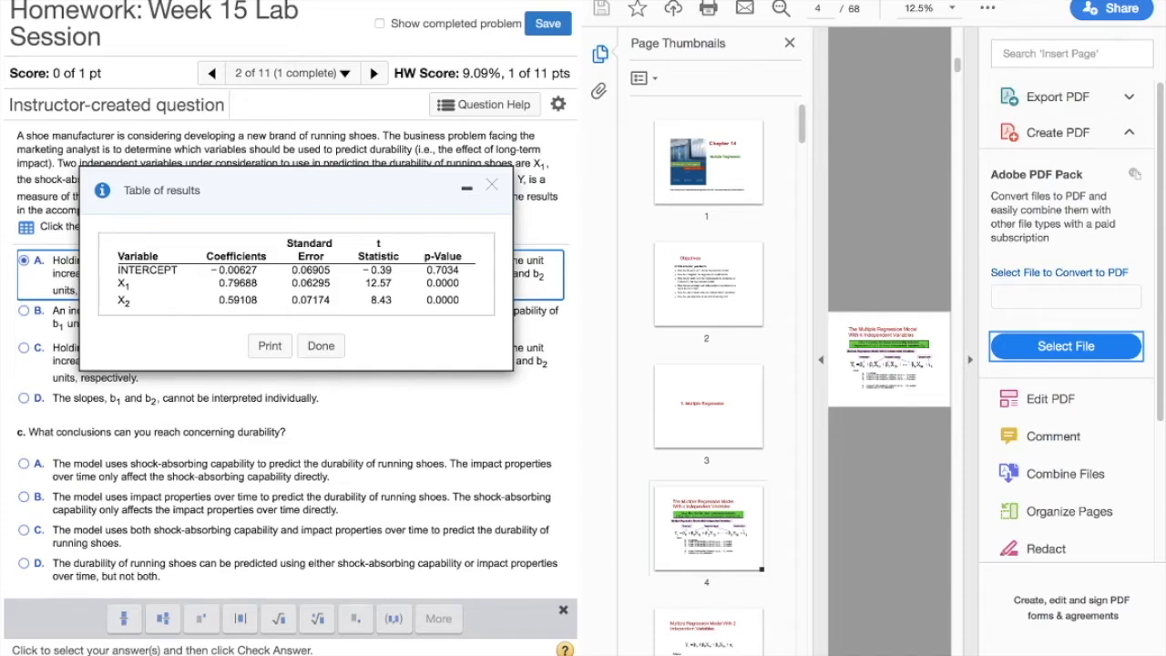
{"action": "left_click", "coordinate": [320, 346]}
{"action": "left_click", "coordinate": [24, 531]}
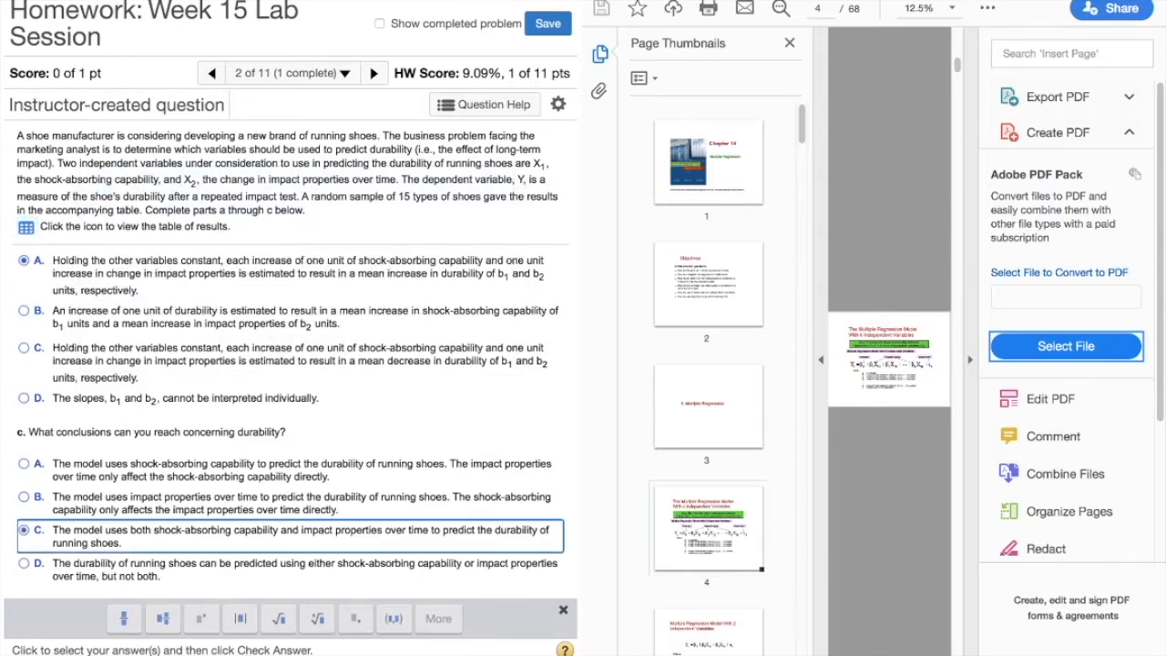
{"action": "key", "text": "Return"}
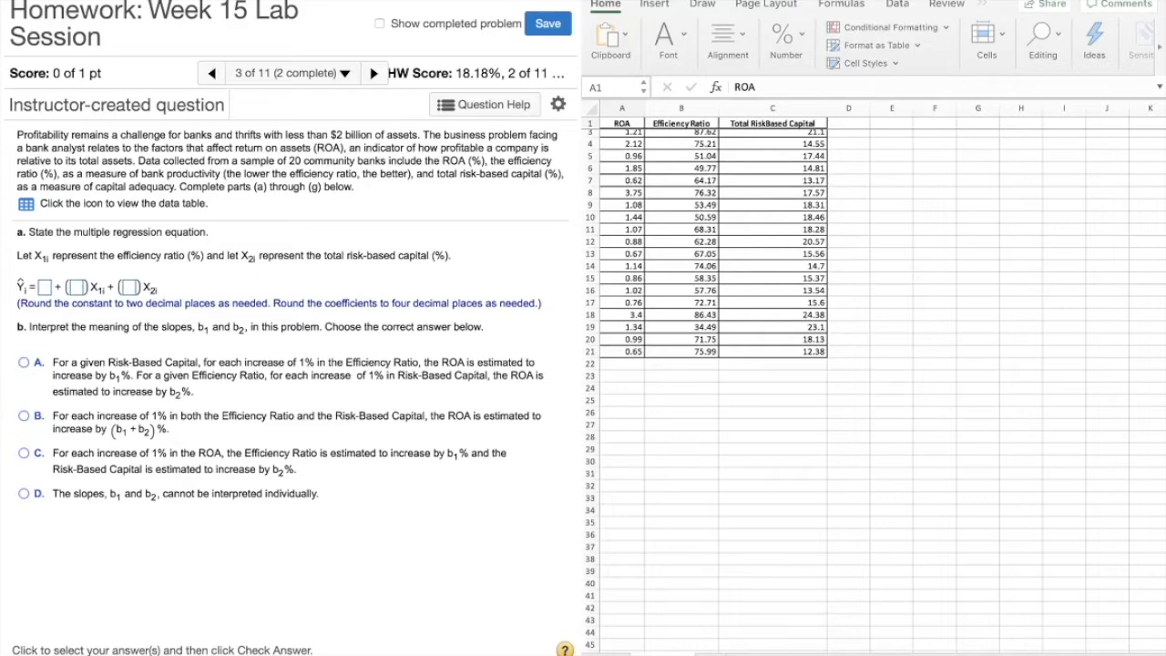
- In Excel, run a regression with ROA (A2:A21) as Y range and Efficiency Ratio and Total RiskBased Capital (B2:C21) as X range
{"action": "scroll", "coordinate": [874, 319], "scroll_direction": "up", "scroll_amount": 1}
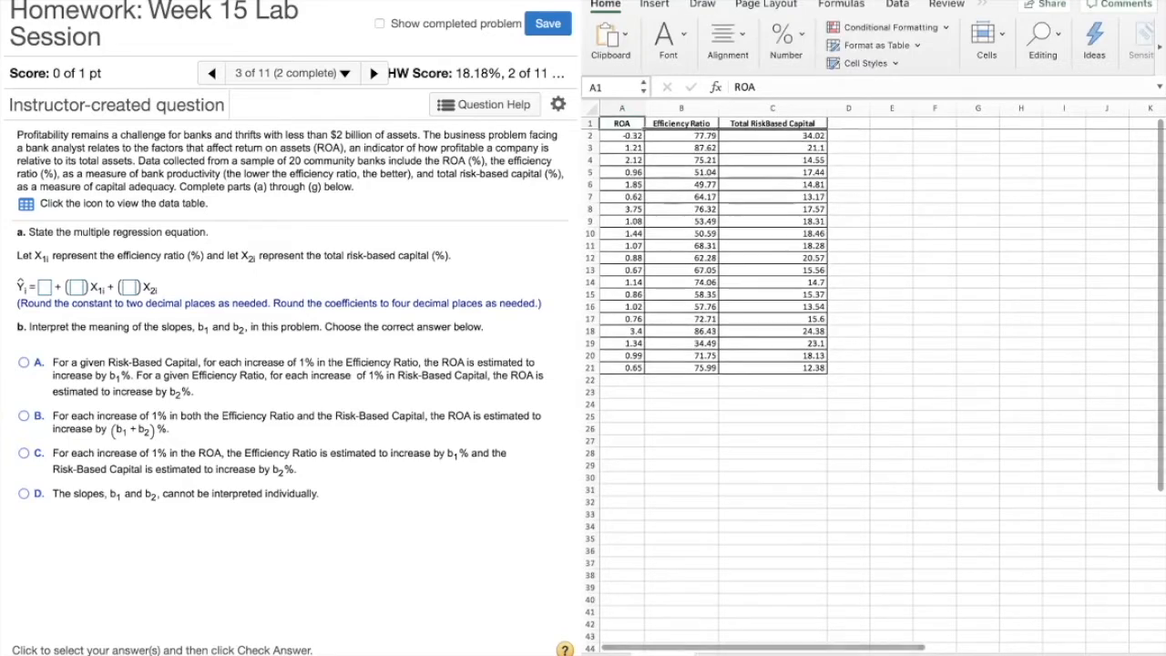
{"action": "left_click_drag", "start_coordinate": [623, 135], "coordinate": [802, 367]}
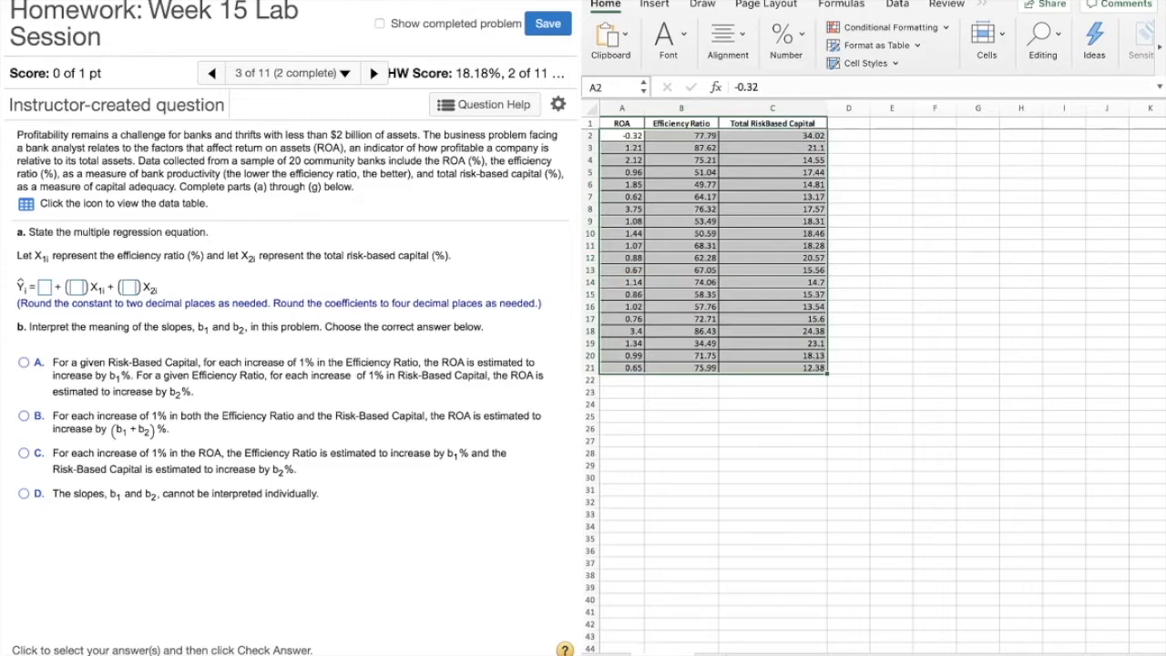
{"action": "left_click", "coordinate": [897, 4]}
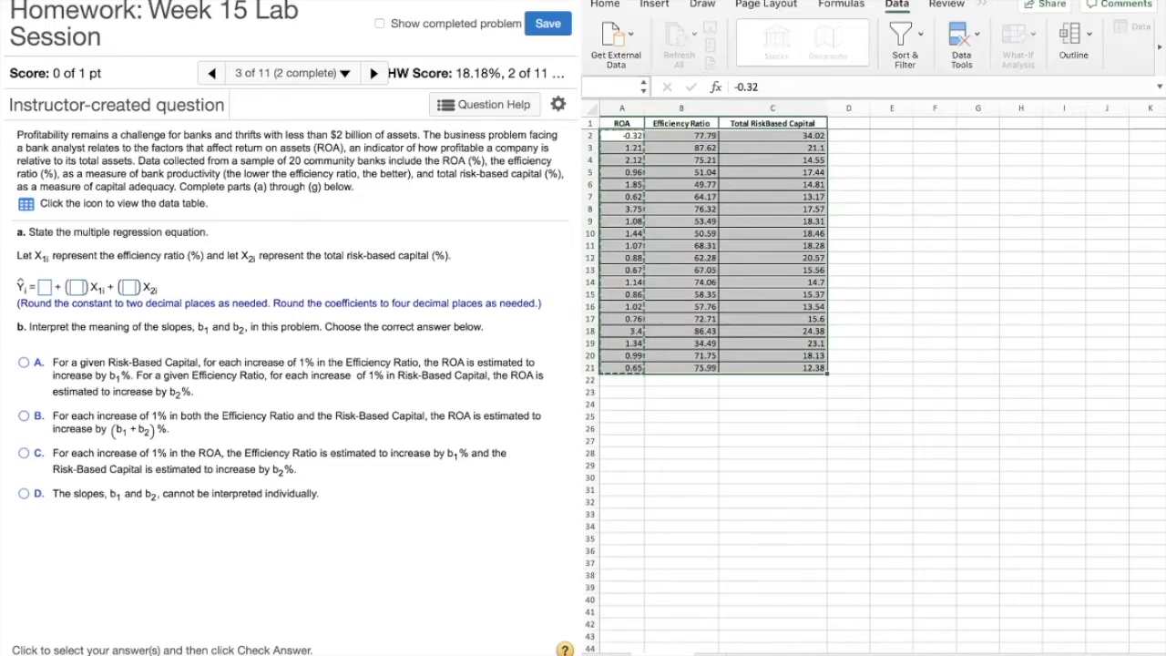
{"action": "key", "text": "Escape"}
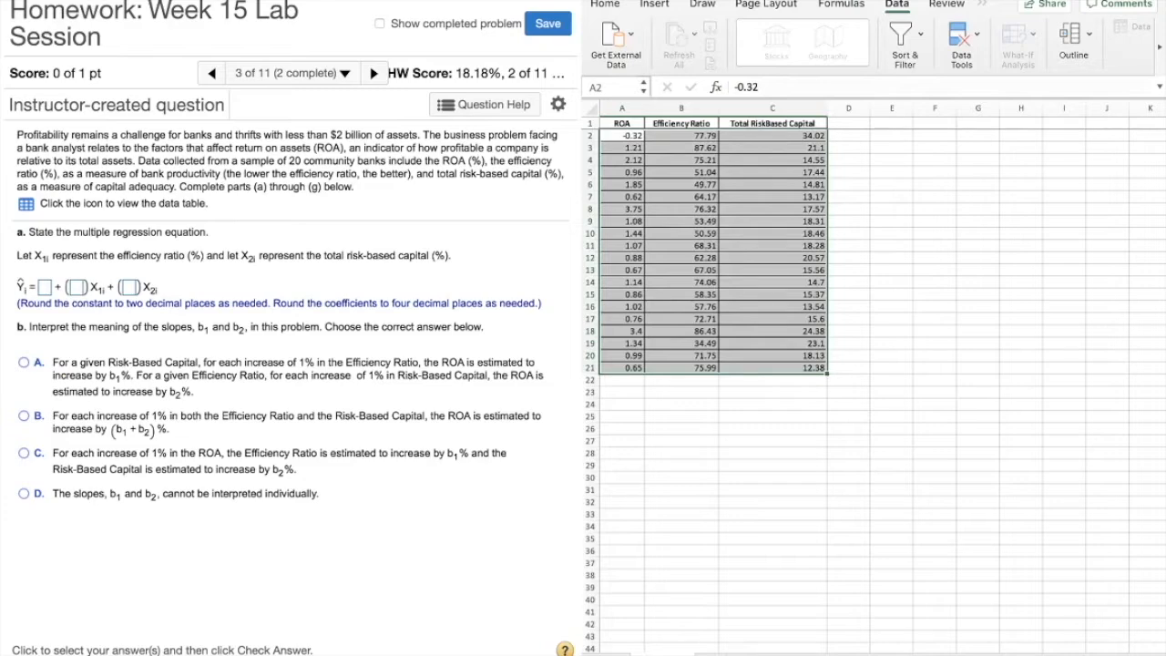
{"action": "key", "text": "Return"}
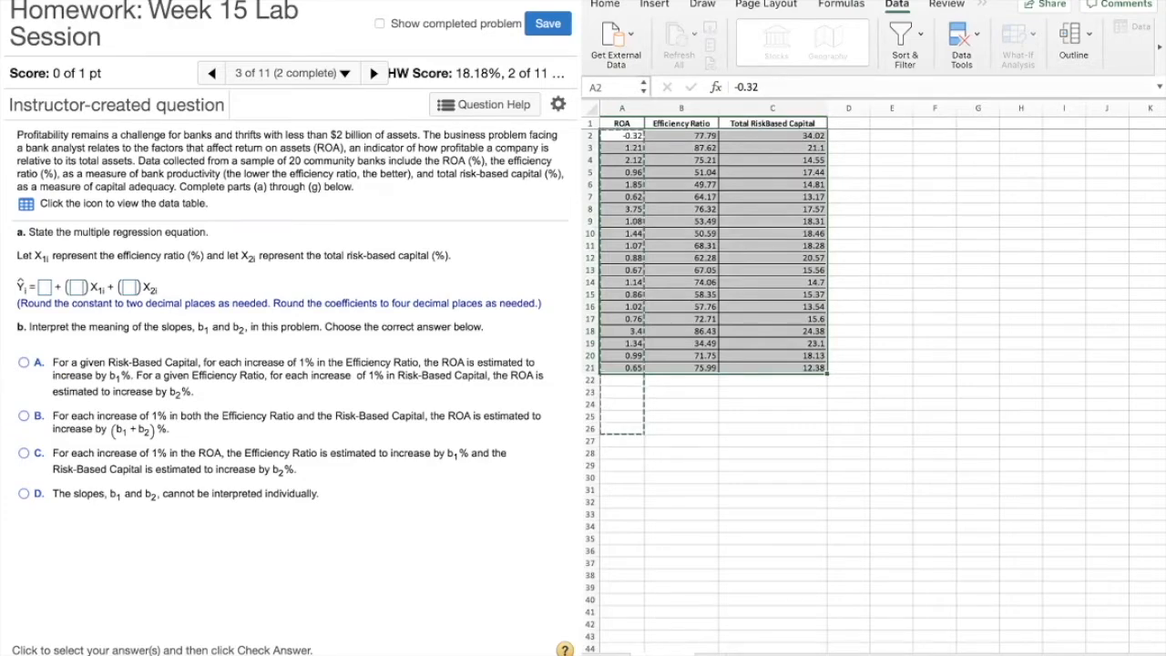
{"action": "left_click_drag", "start_coordinate": [681, 136], "coordinate": [773, 368]}
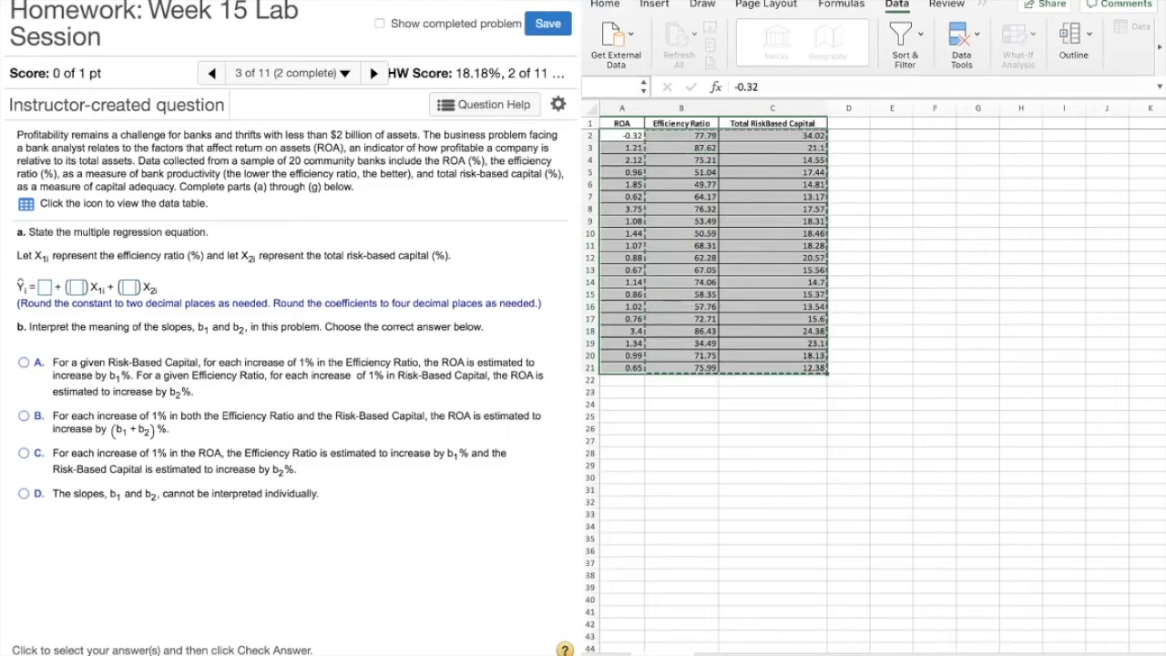
{"action": "key", "text": "Return"}
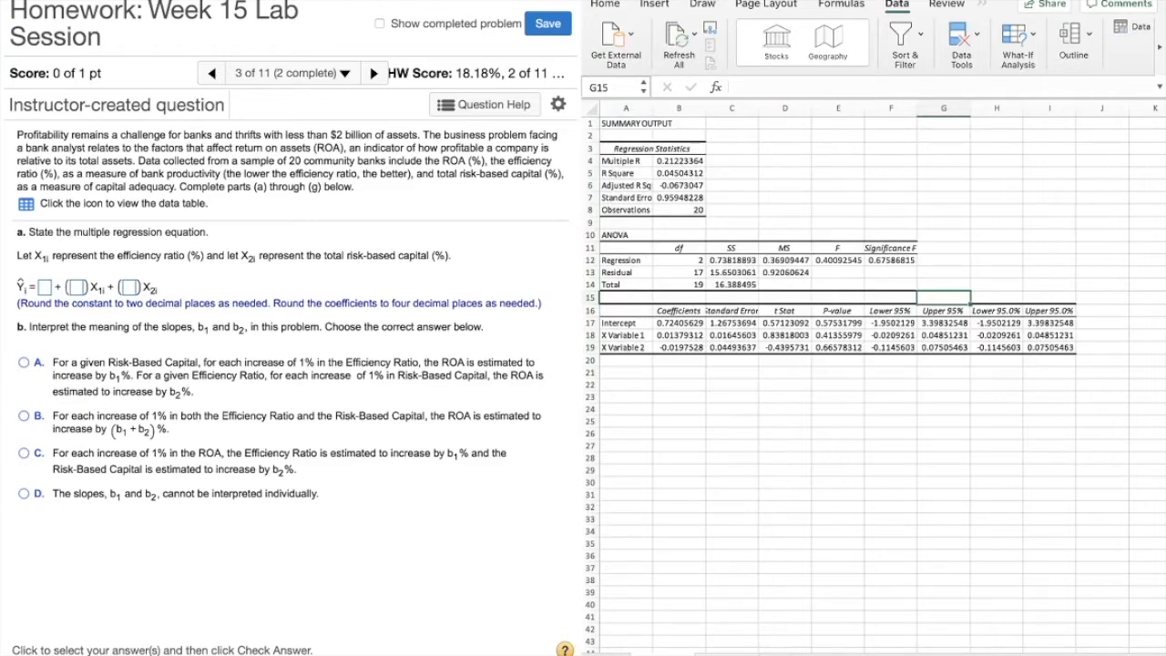
- Enter 0.72, 0.0138 and −0.0198 in the ROA regression equation, answer the slope interpretation with option A, and submit
{"action": "left_click", "coordinate": [45, 288]}
{"action": "left_click", "coordinate": [45, 288]}
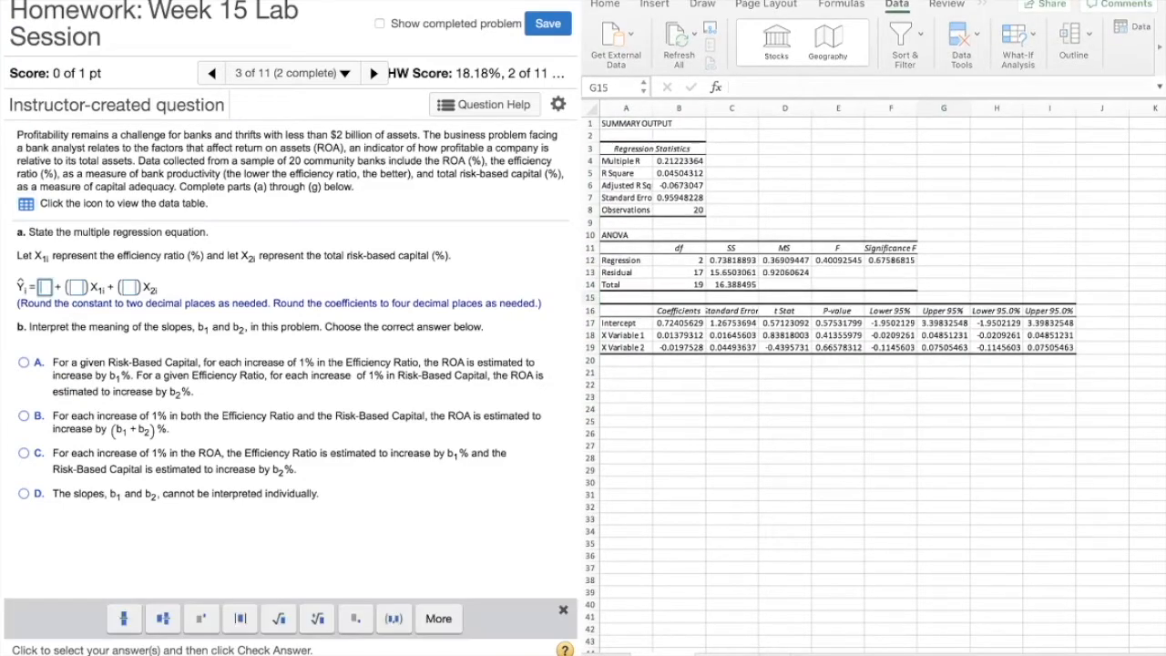
{"action": "type", "text": "0.72"}
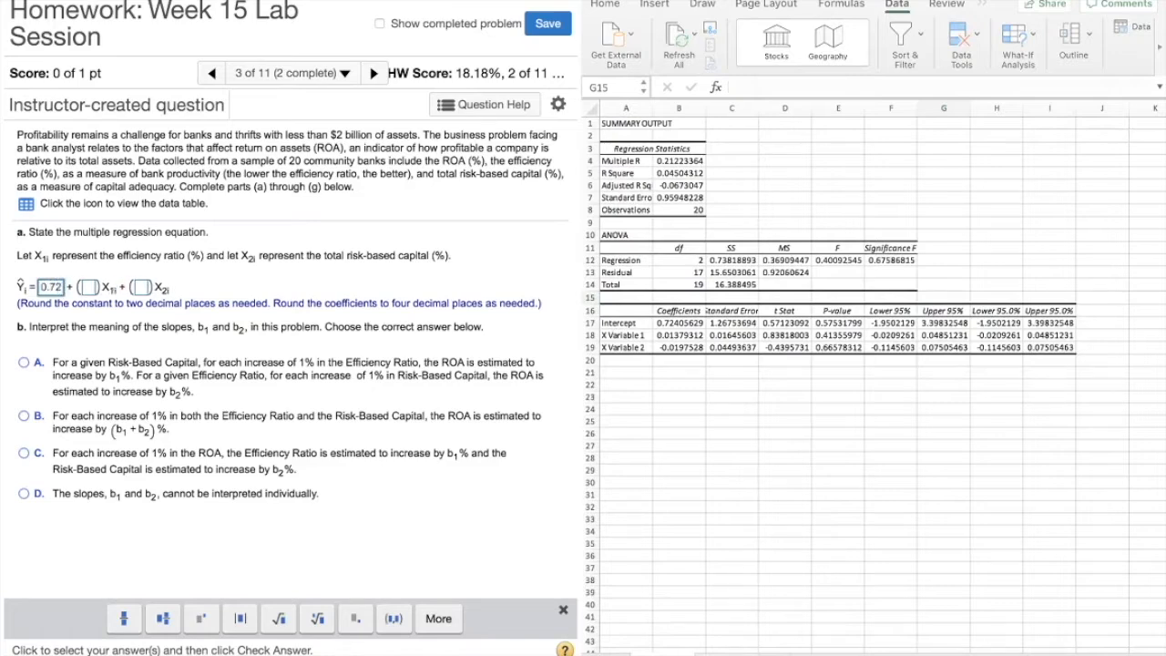
{"action": "key", "text": "Tab"}
{"action": "type", "text": "0"}
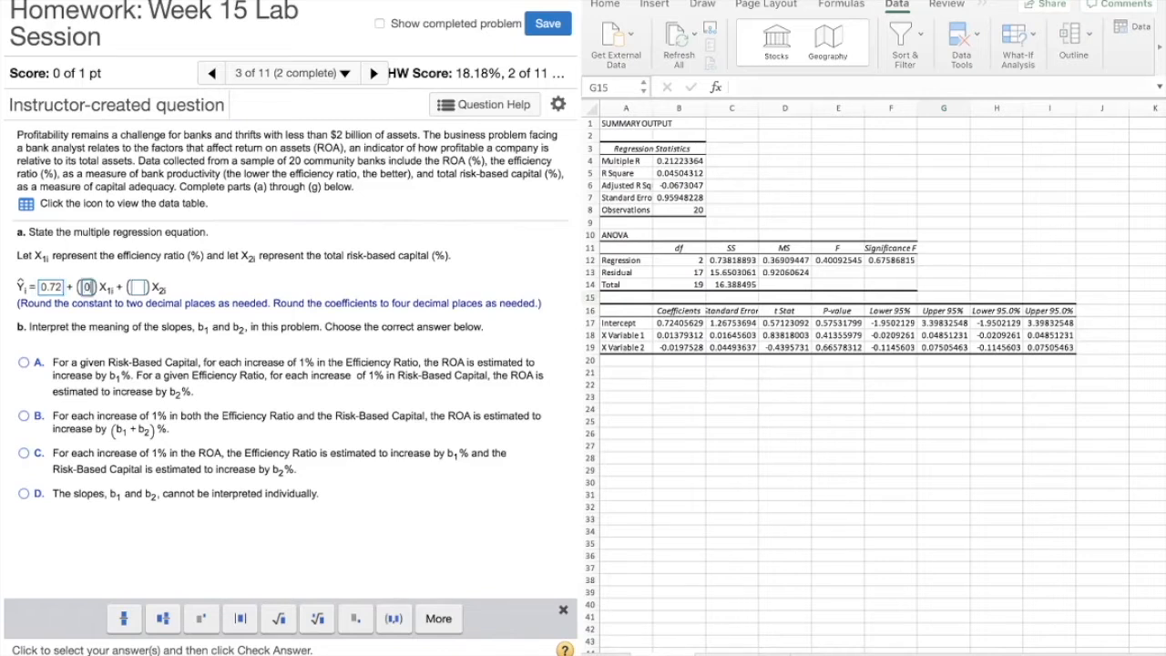
{"action": "type", "text": ".0"}
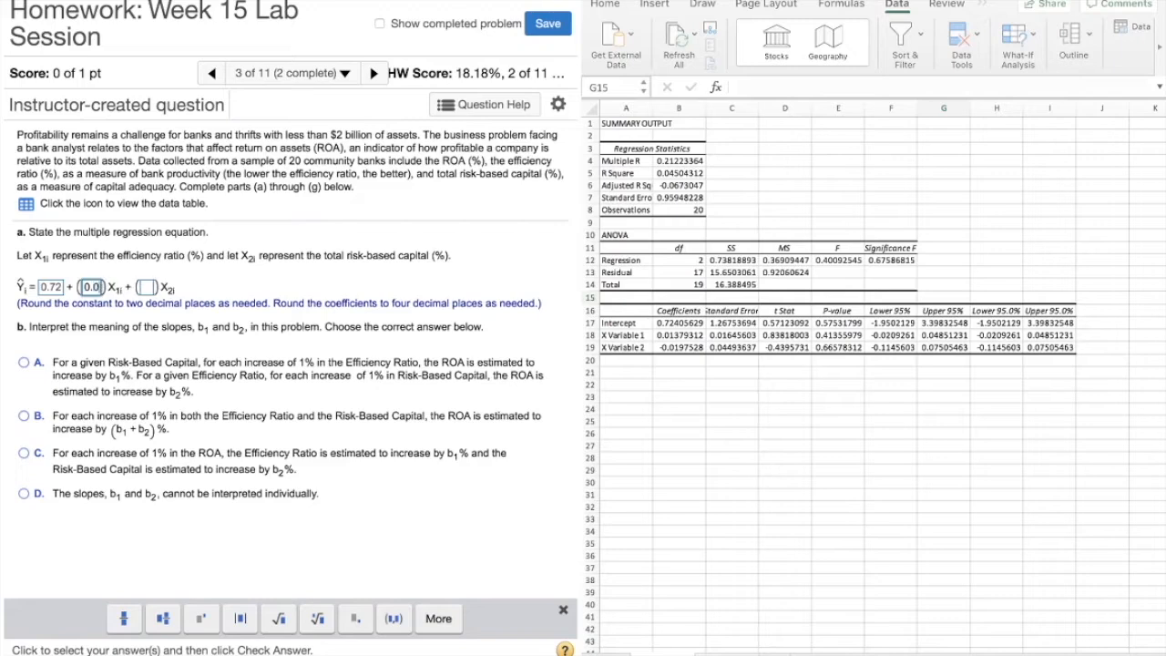
{"action": "type", "text": "138"}
{"action": "left_click", "coordinate": [165, 287]}
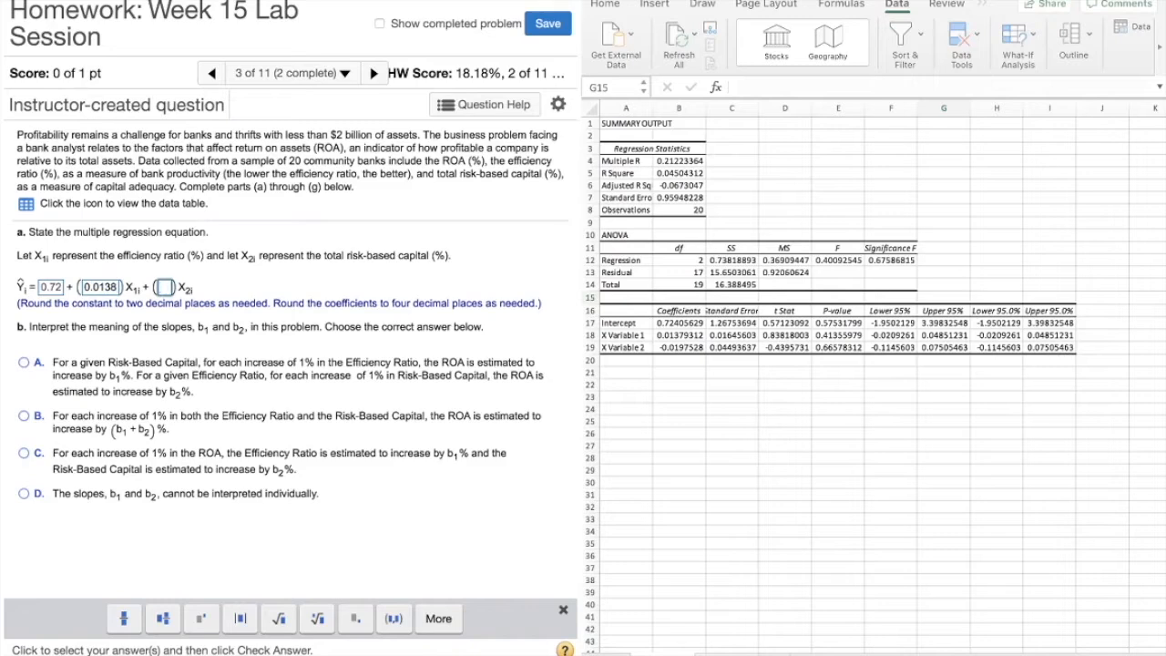
{"action": "type", "text": "-0.0198"}
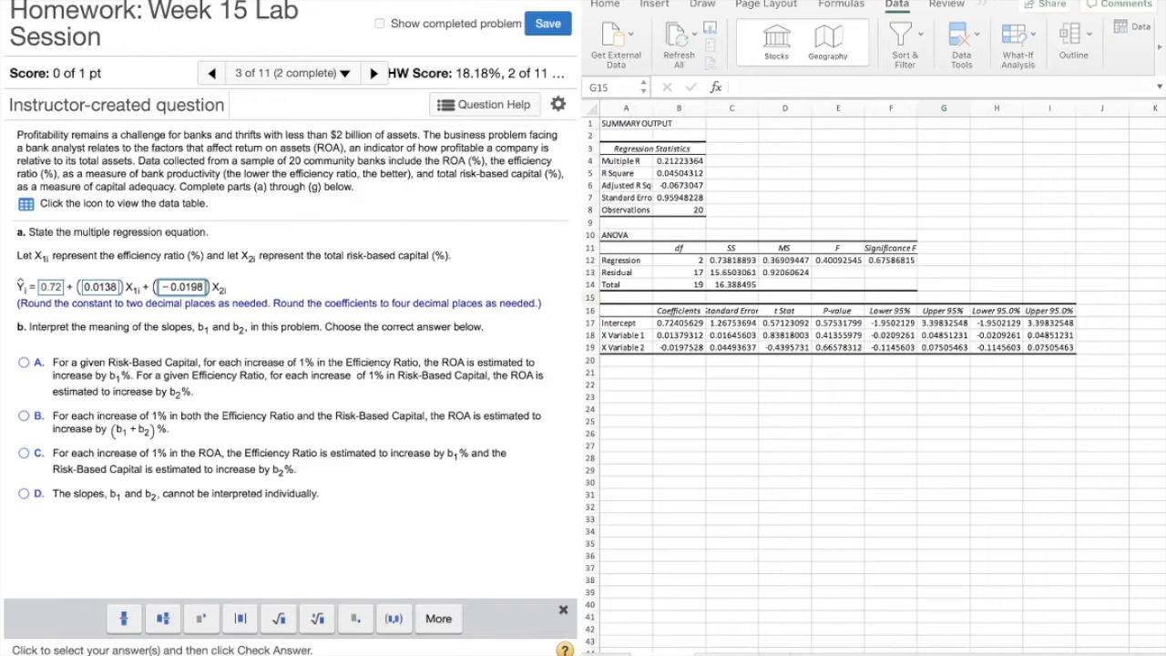
{"action": "left_click", "coordinate": [24, 362]}
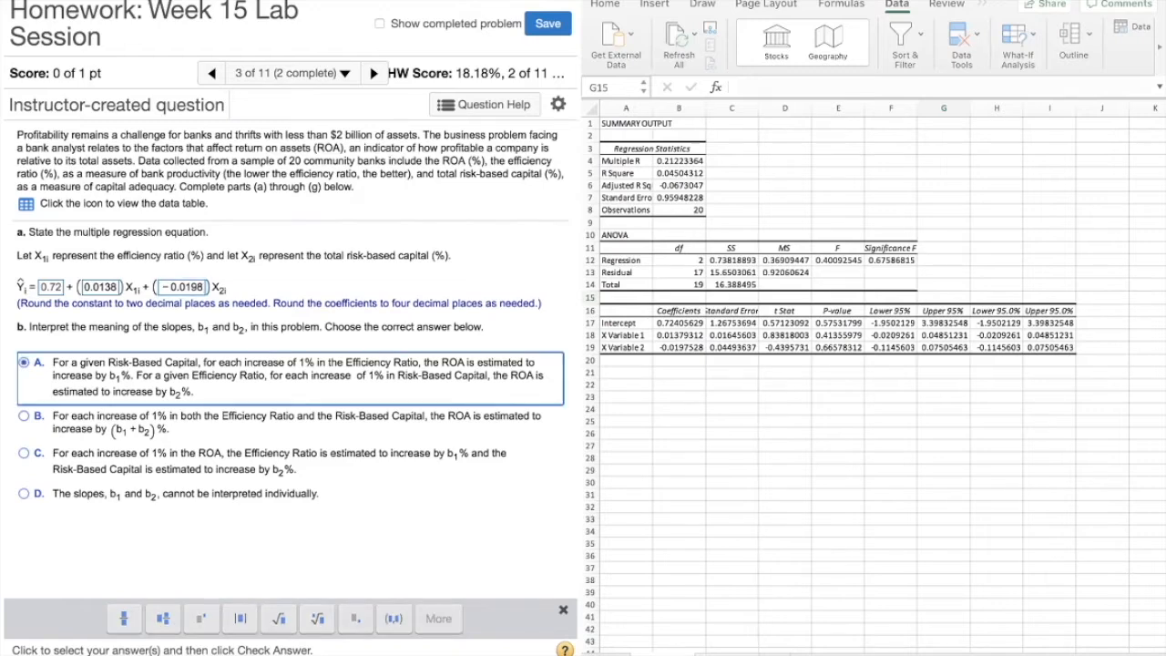
{"action": "key", "text": "Return"}
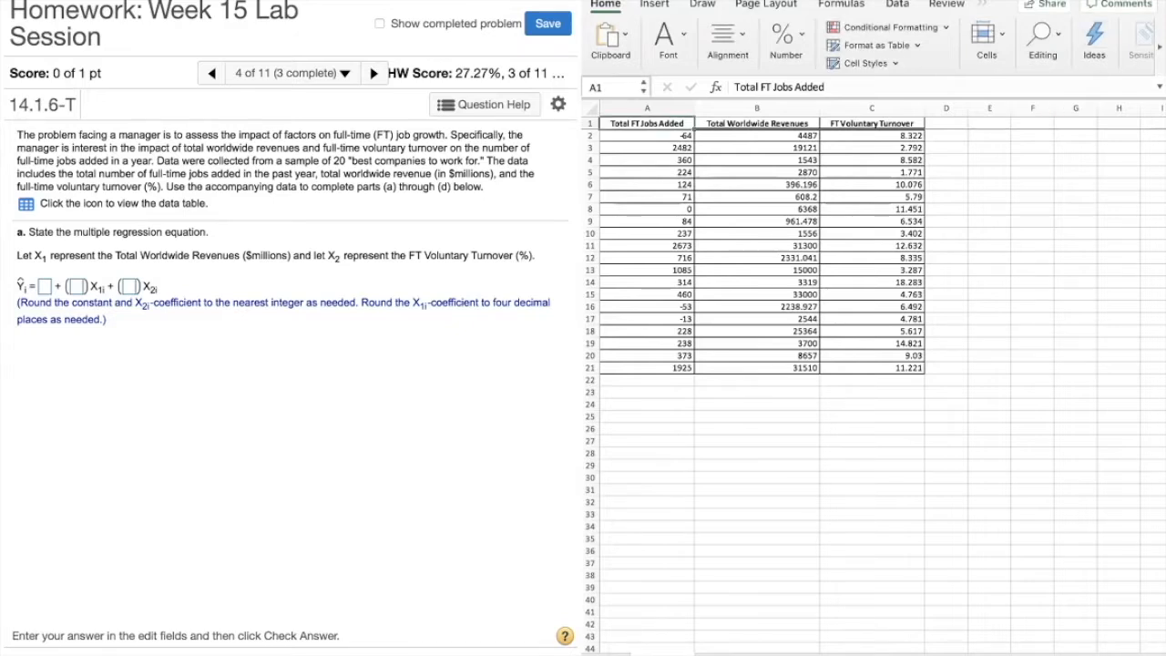
- In Excel, run a regression of Total FT Jobs Added on Total Worldwide Revenues and FT Voluntary Turnover, using data rows 2 to 21
{"action": "left_click_drag", "start_coordinate": [648, 136], "coordinate": [872, 368]}
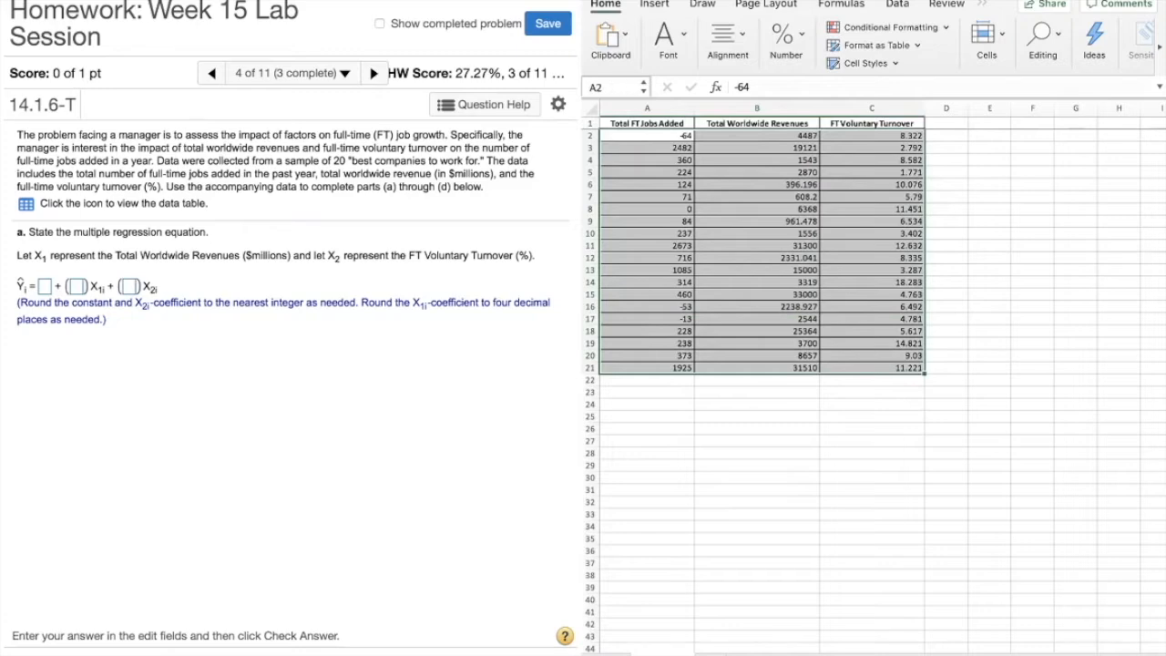
{"action": "left_click", "coordinate": [897, 4]}
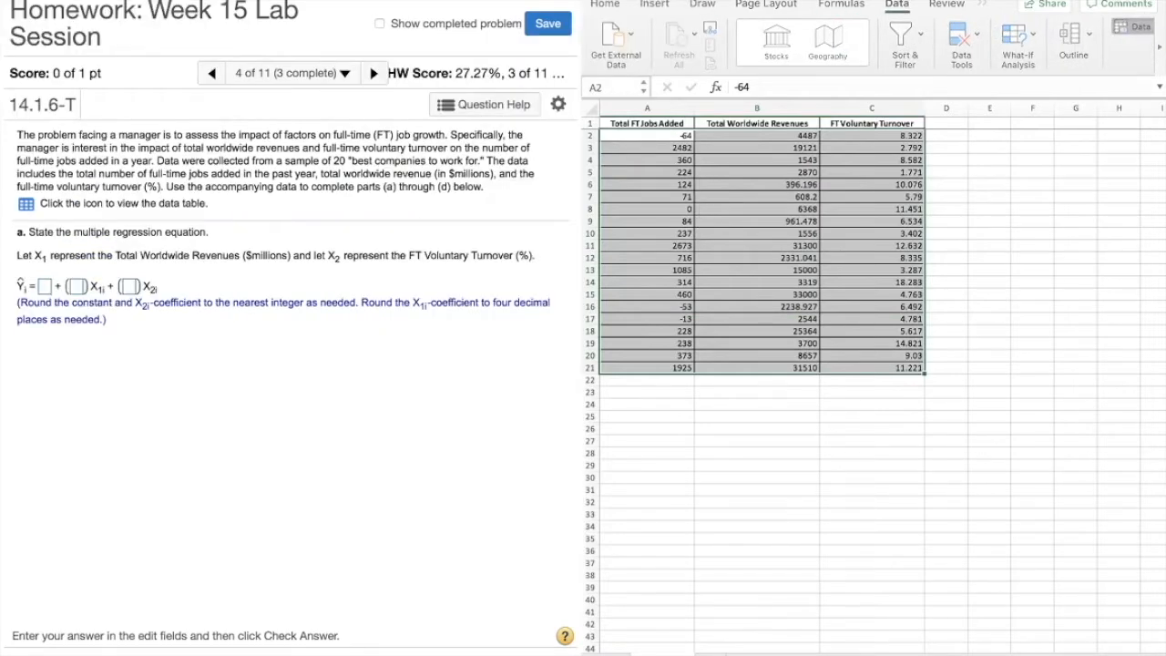
{"action": "key", "text": "super+c"}
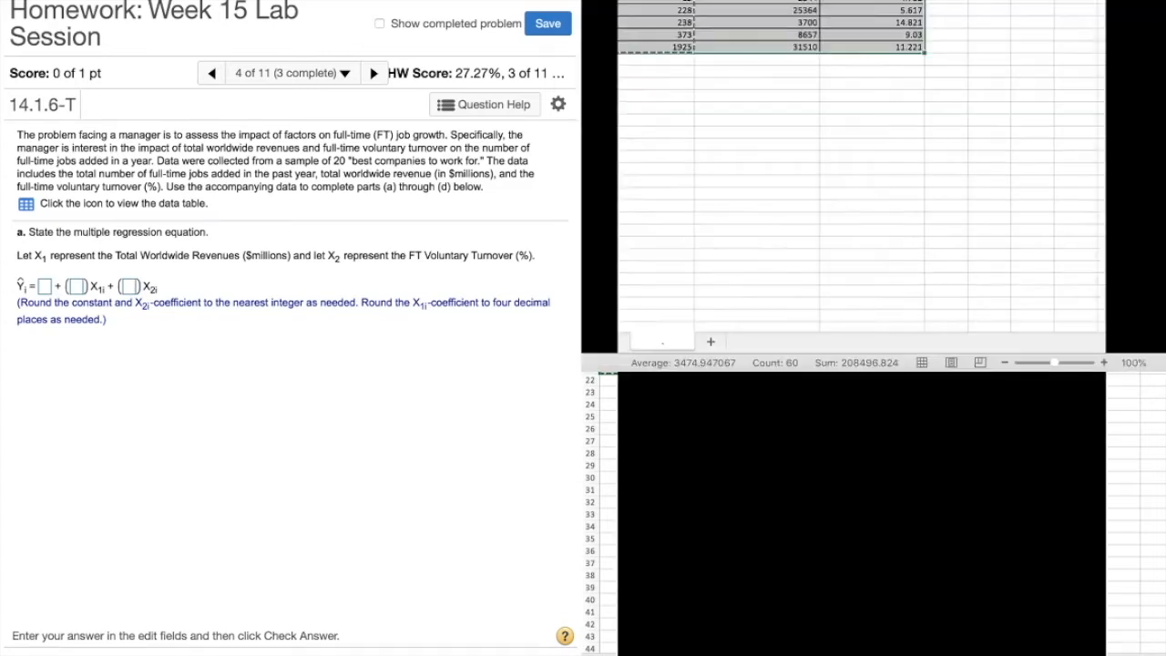
{"action": "left_click", "coordinate": [1032, 306]}
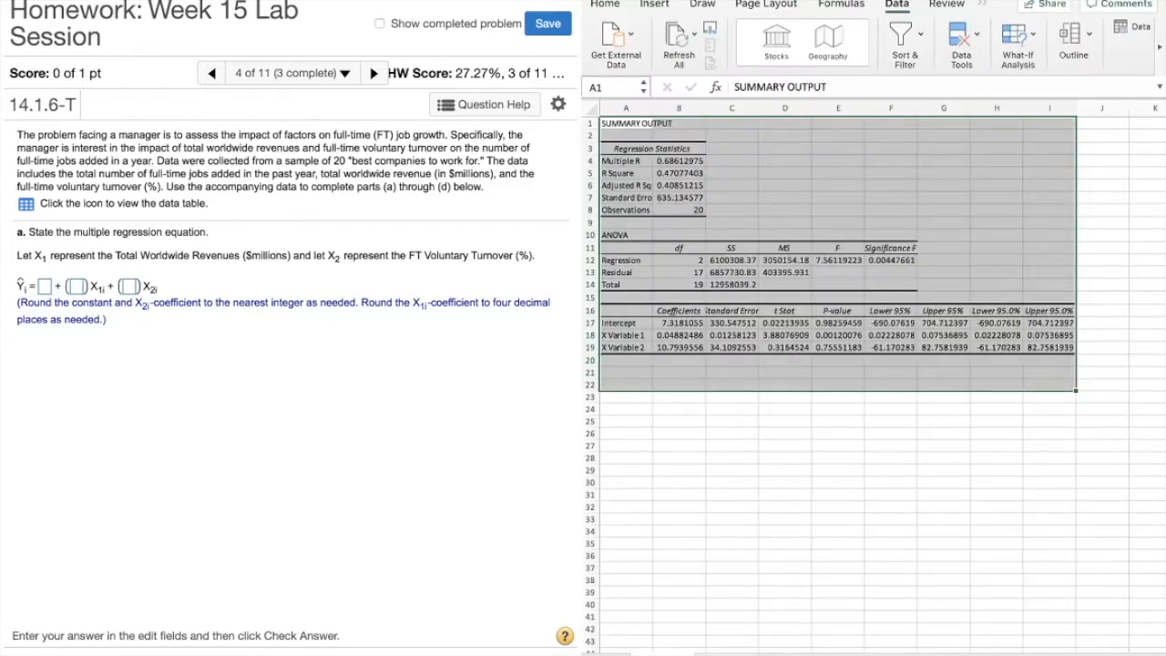
- Enter 7, 0.0488 and 11 as the coefficients of the full-time jobs added regression equation in the homework, and submit part a
{"action": "left_click", "coordinate": [731, 397]}
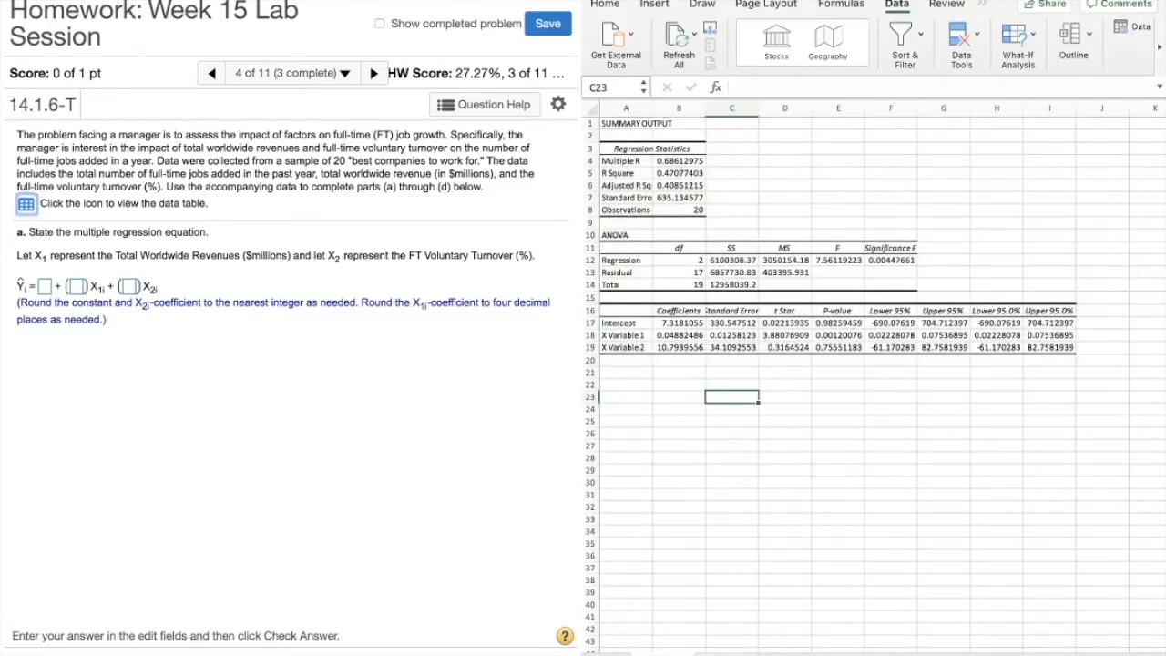
{"action": "left_click", "coordinate": [45, 287]}
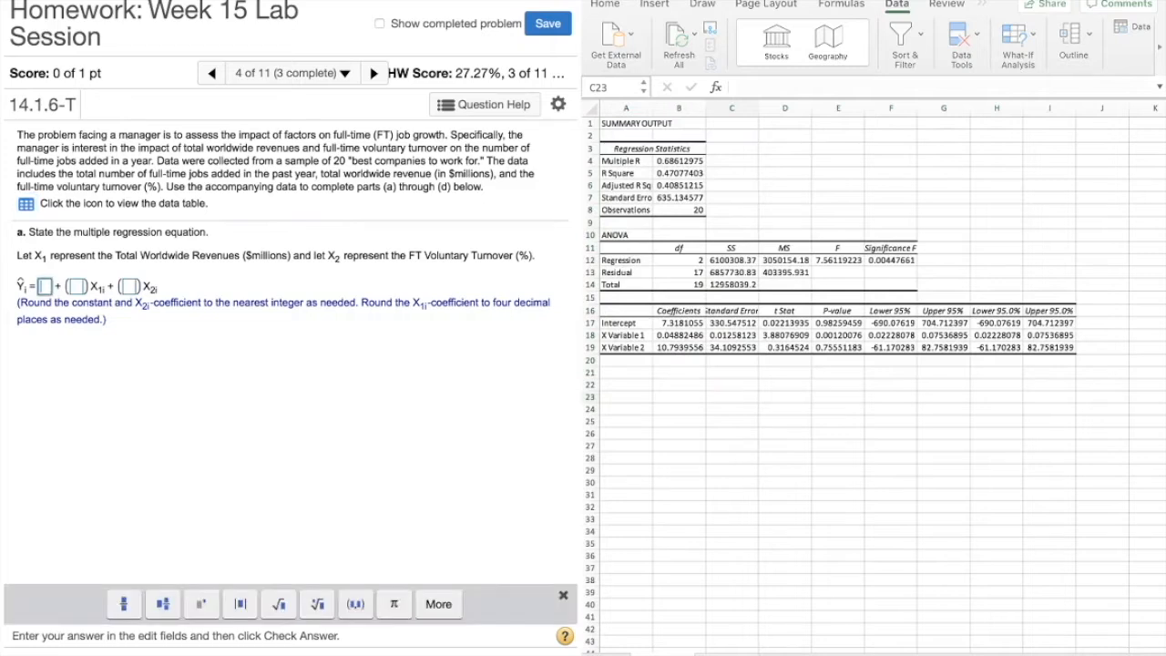
{"action": "type", "text": "7"}
{"action": "left_click", "coordinate": [126, 287]}
{"action": "type", "text": "11"}
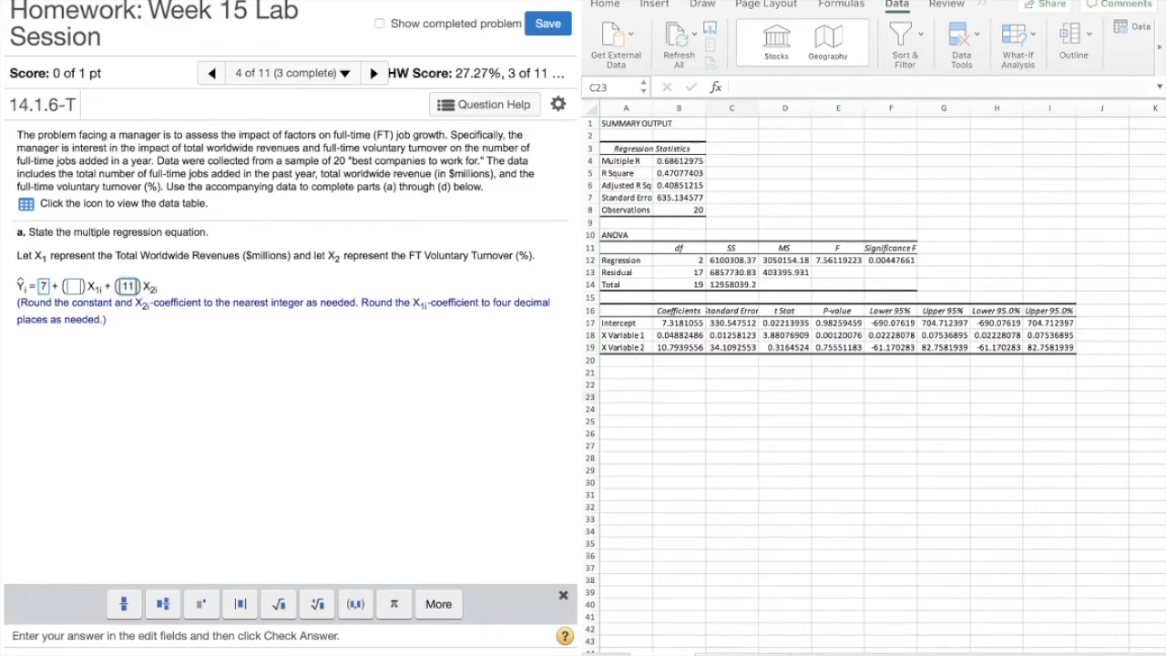
{"action": "left_click", "coordinate": [74, 287]}
{"action": "type", "text": "0.0"}
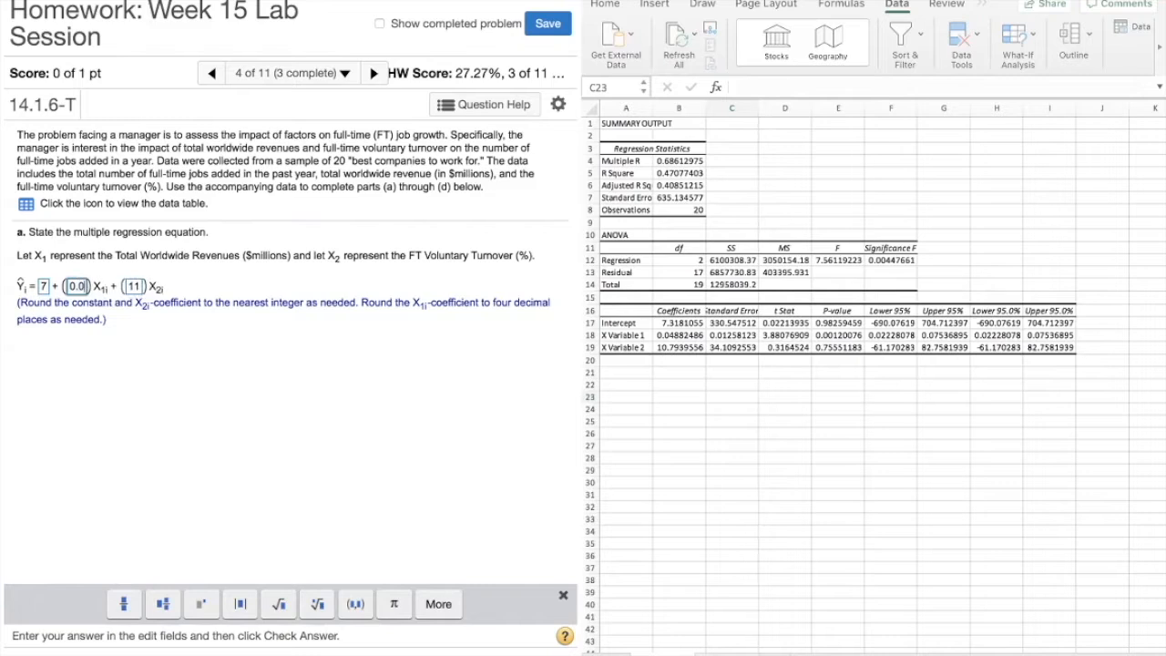
{"action": "type", "text": "488"}
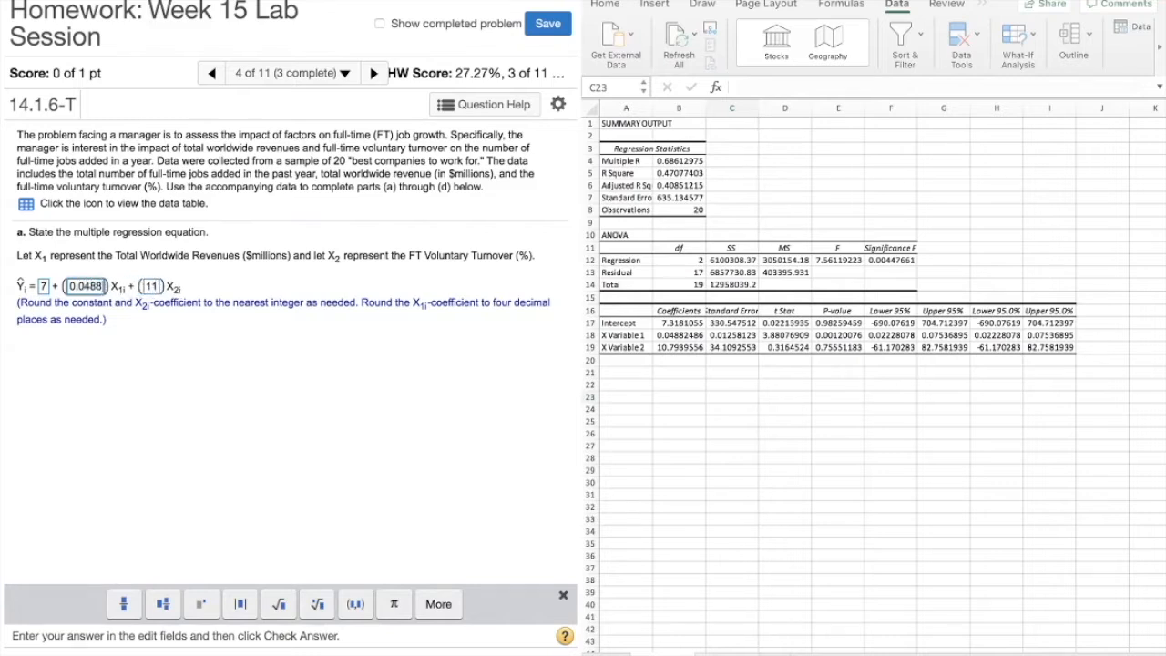
{"action": "key", "text": "Return"}
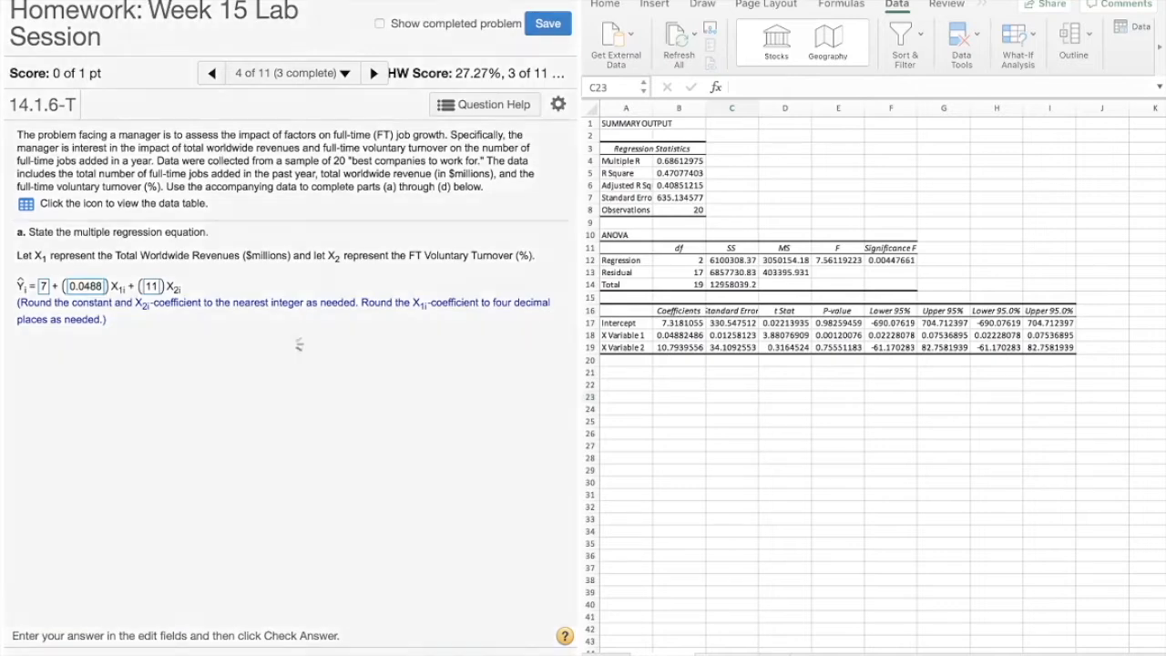
{"action": "key", "text": "Return"}
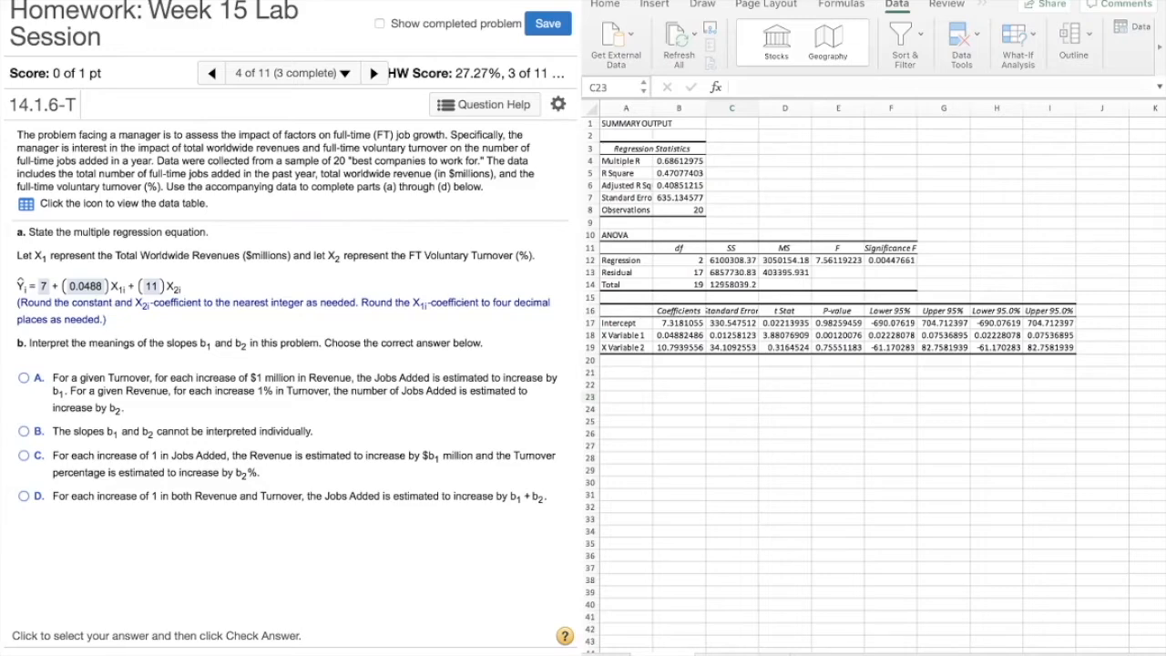
- Answer the slope interpretation in part b with option A and the b0 interpretation in part c with option D, submitting each
{"action": "left_click", "coordinate": [24, 378]}
{"action": "key", "text": "Return"}
{"action": "key", "text": "Return"}
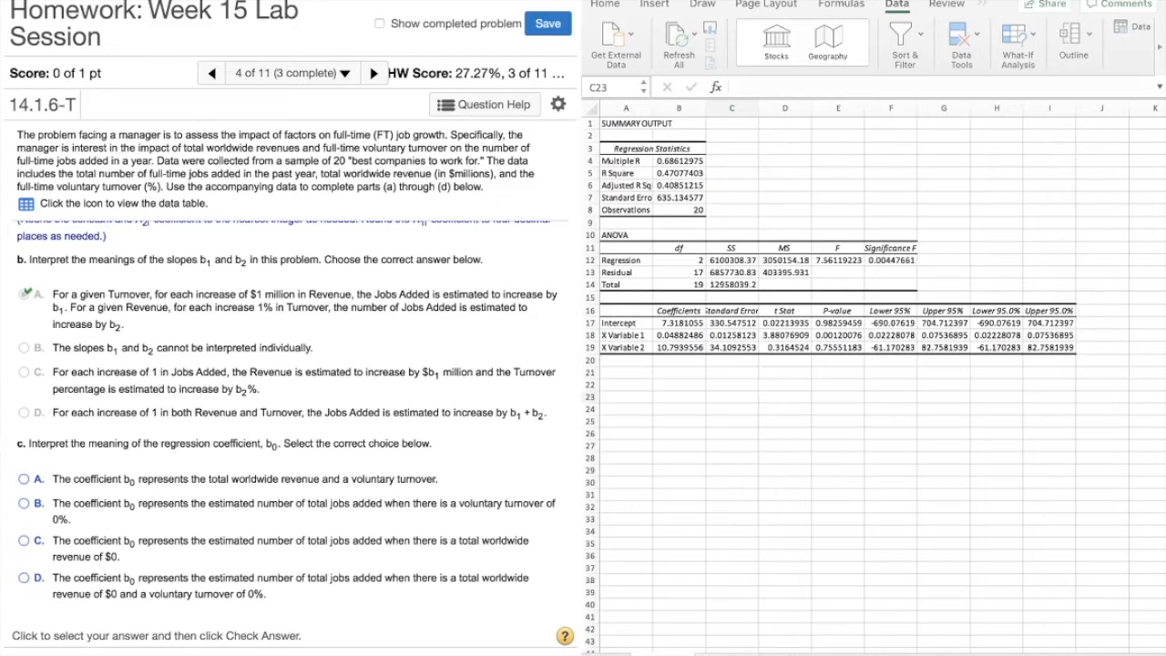
{"action": "left_click", "coordinate": [24, 579]}
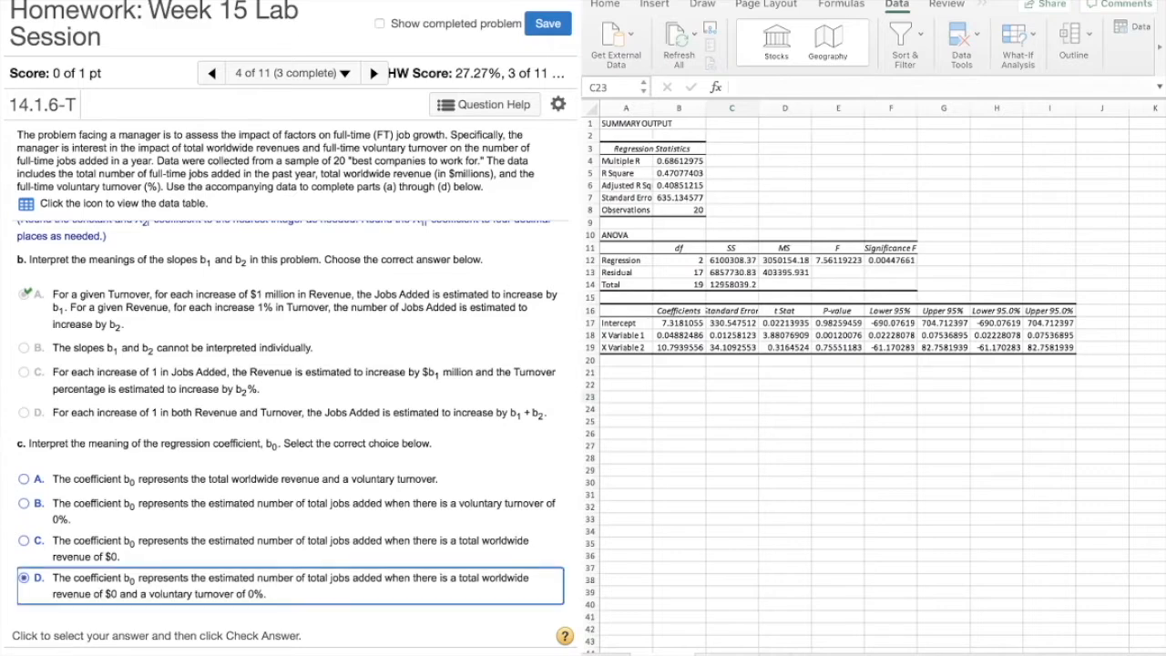
{"action": "key", "text": "Return"}
{"action": "key", "text": "Return"}
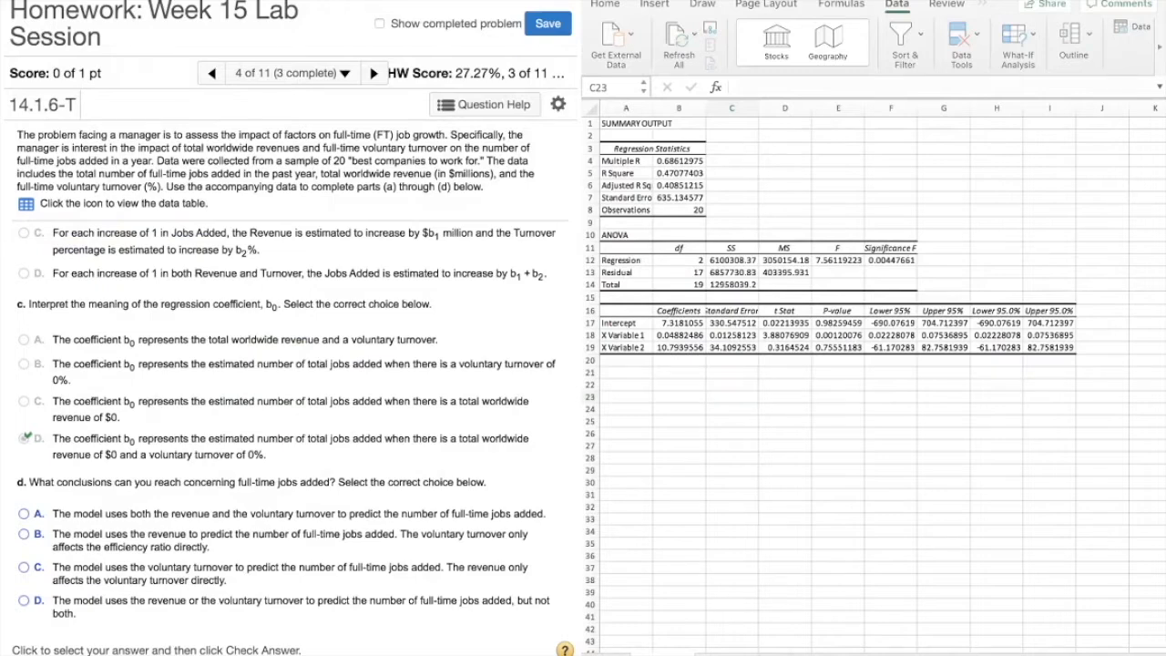
- Answer the part d conclusion about full-time jobs added with option A, and submit it
{"action": "scroll", "coordinate": [291, 438], "scroll_direction": "down", "scroll_amount": 1}
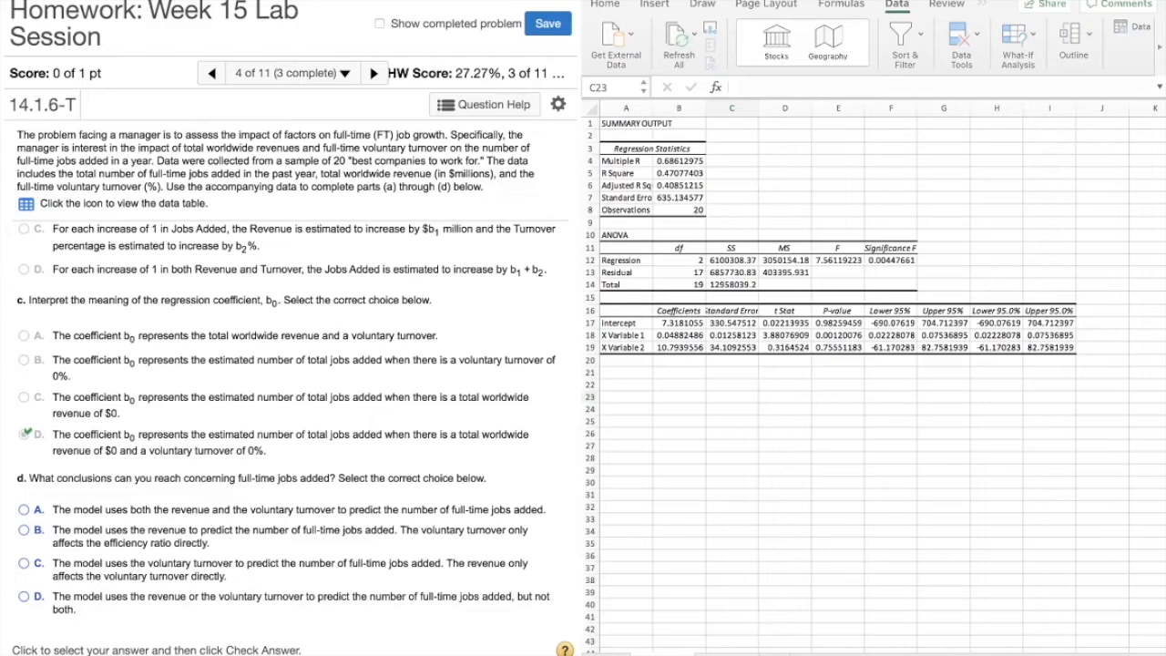
{"action": "left_click", "coordinate": [24, 510]}
{"action": "key", "text": "Return"}
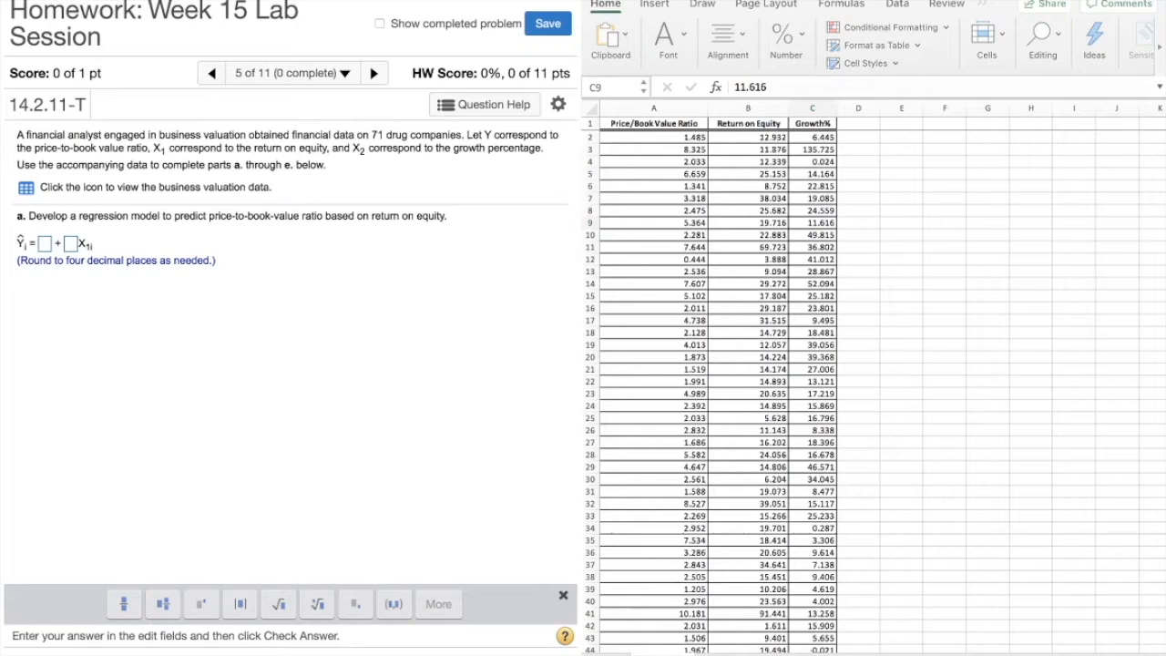
- In Excel, regress Price/Book Value Ratio on Return on Equity with output at G1, and submit 2.3163 and 0.0706 for the part a equation
{"action": "left_click", "coordinate": [897, 4]}
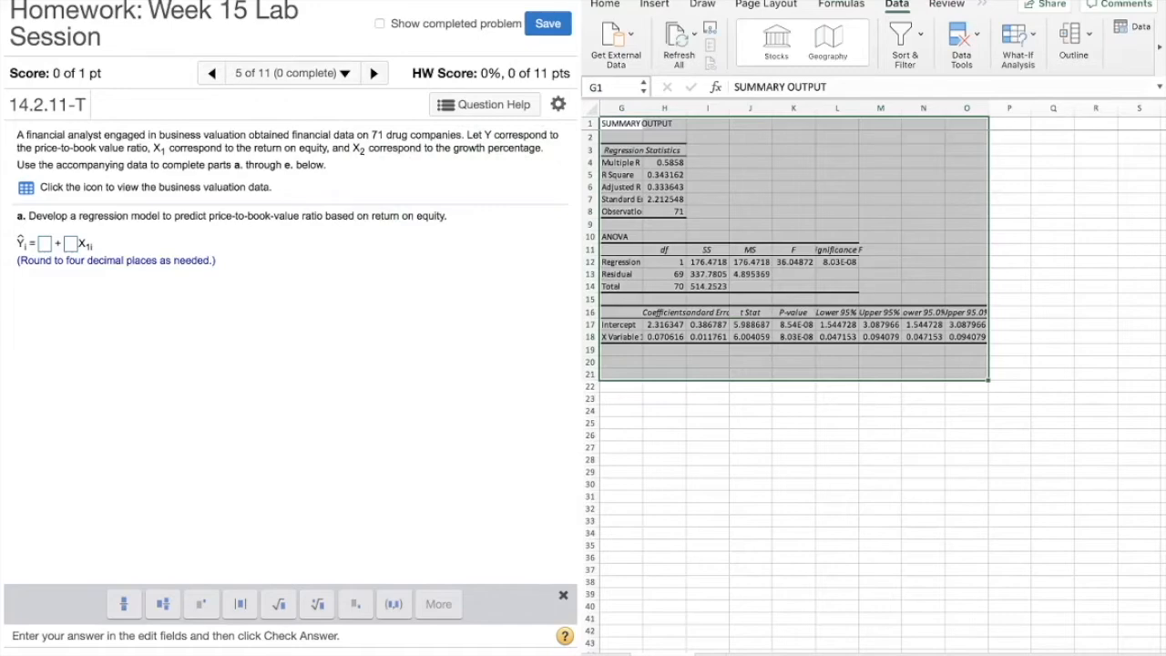
{"action": "scroll", "coordinate": [882, 386], "scroll_direction": "left", "scroll_amount": 5}
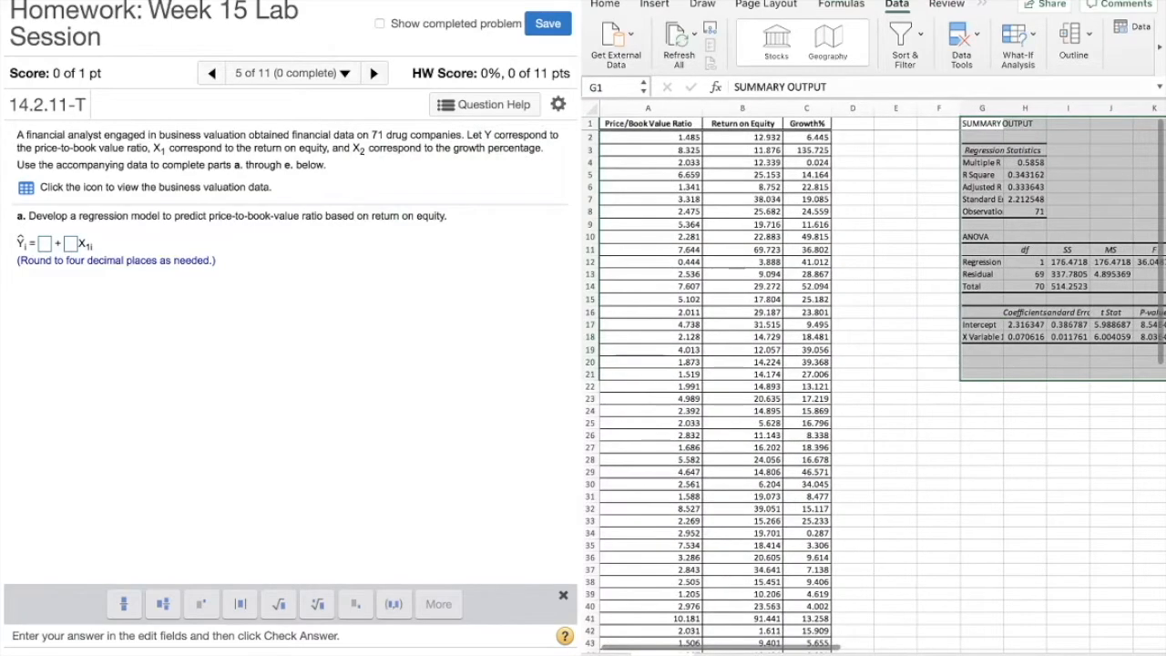
{"action": "left_click", "coordinate": [44, 243]}
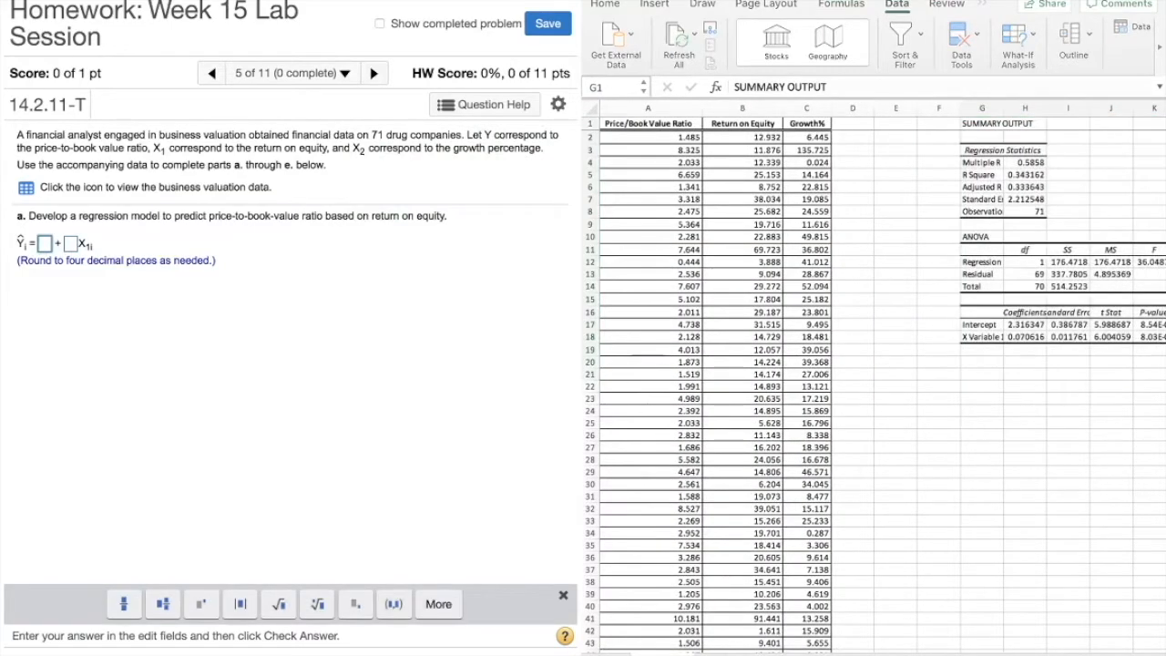
{"action": "type", "text": "2.31"}
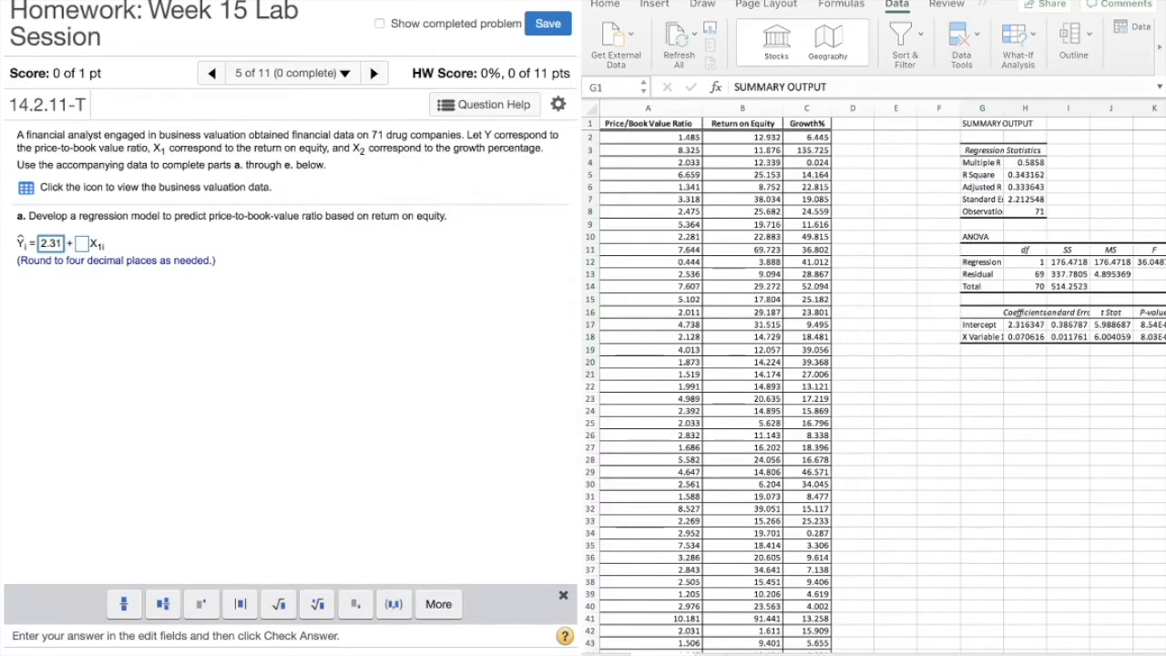
{"action": "type", "text": "63"}
{"action": "left_click", "coordinate": [93, 244]}
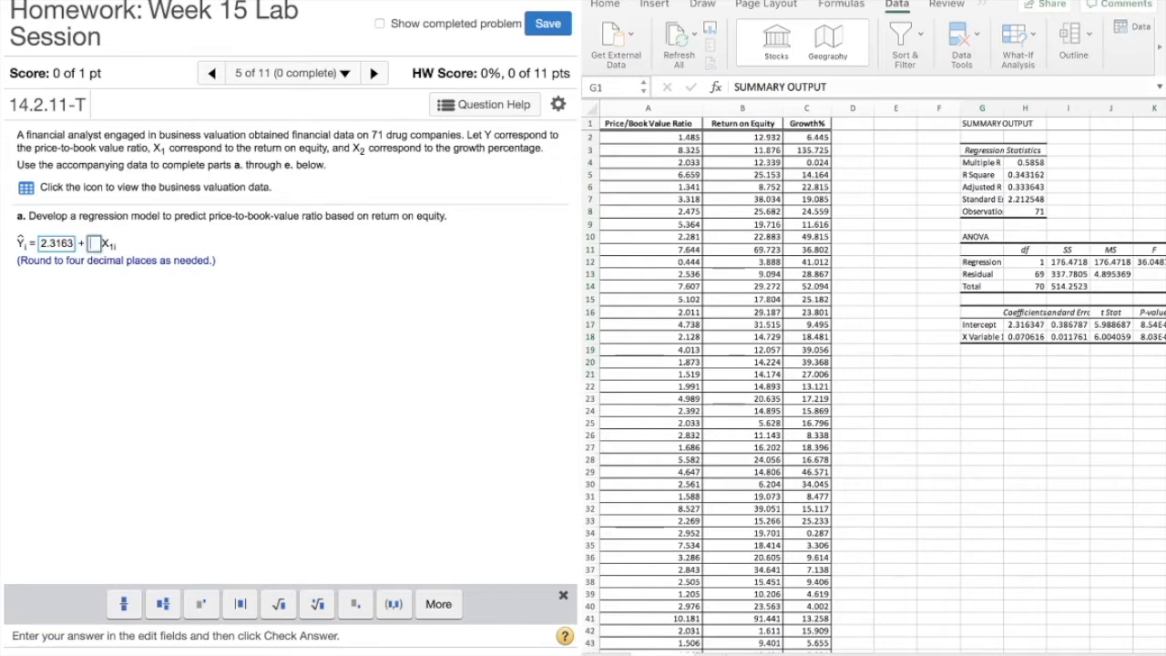
{"action": "type", "text": "0.0706"}
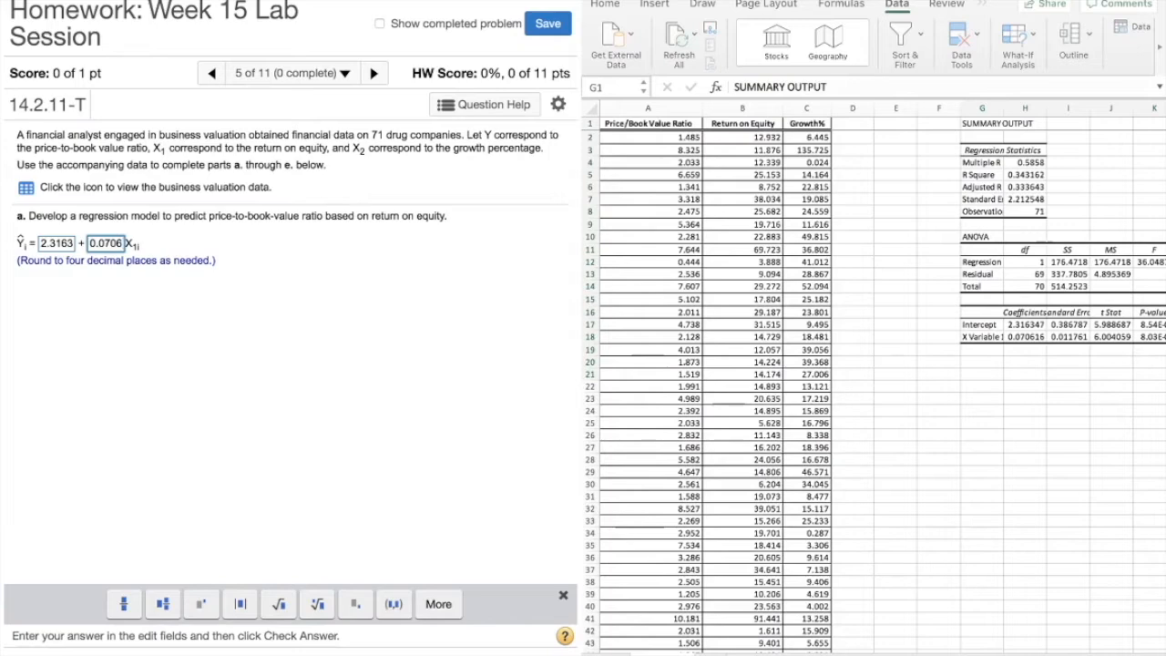
{"action": "key", "text": "Return"}
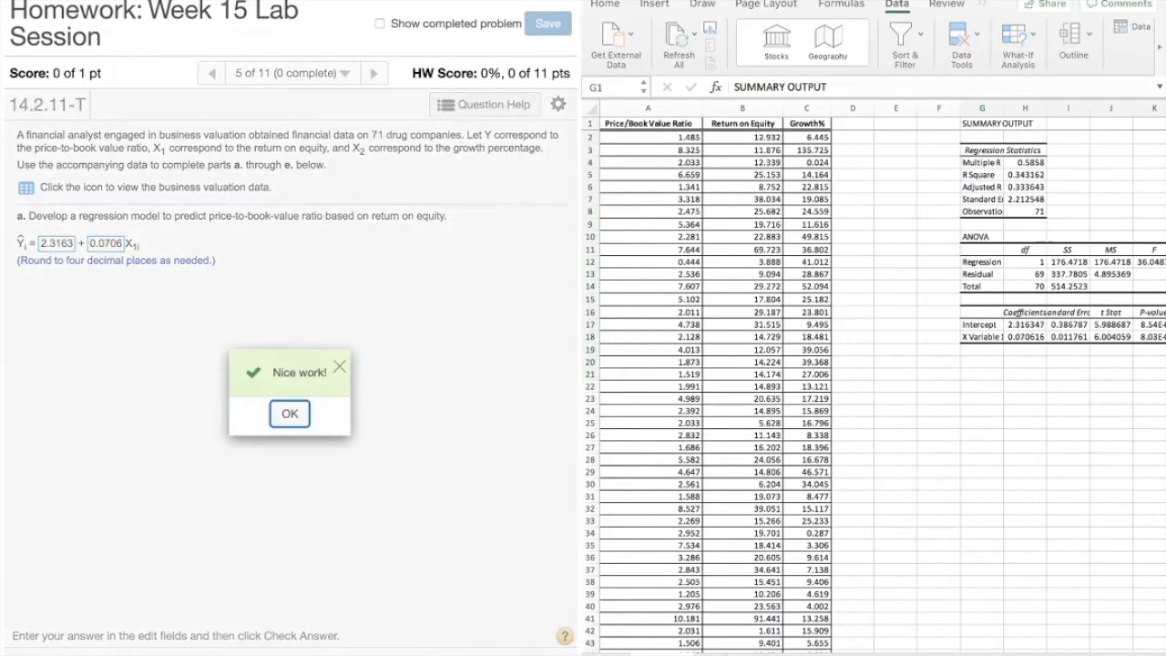
- In Excel, run a regression of Price/Book Value Ratio on Growth% with the output starting at G20
{"action": "scroll", "coordinate": [874, 382], "scroll_direction": "right", "scroll_amount": 5}
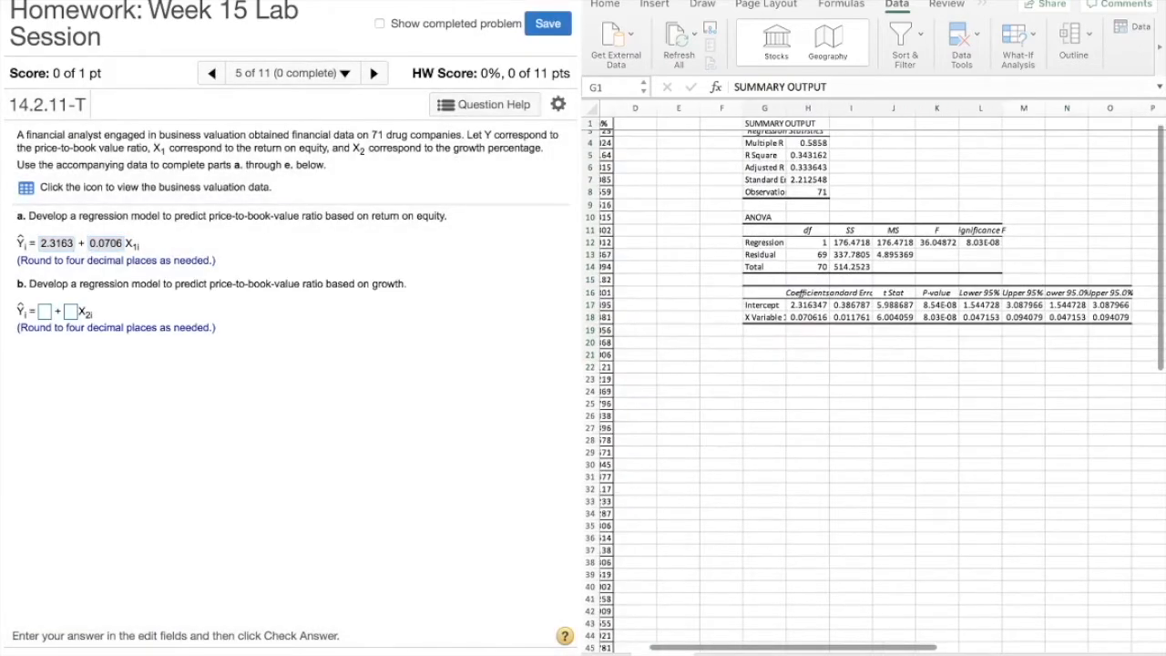
{"action": "left_click", "coordinate": [1133, 26]}
{"action": "left_click", "coordinate": [1134, 27]}
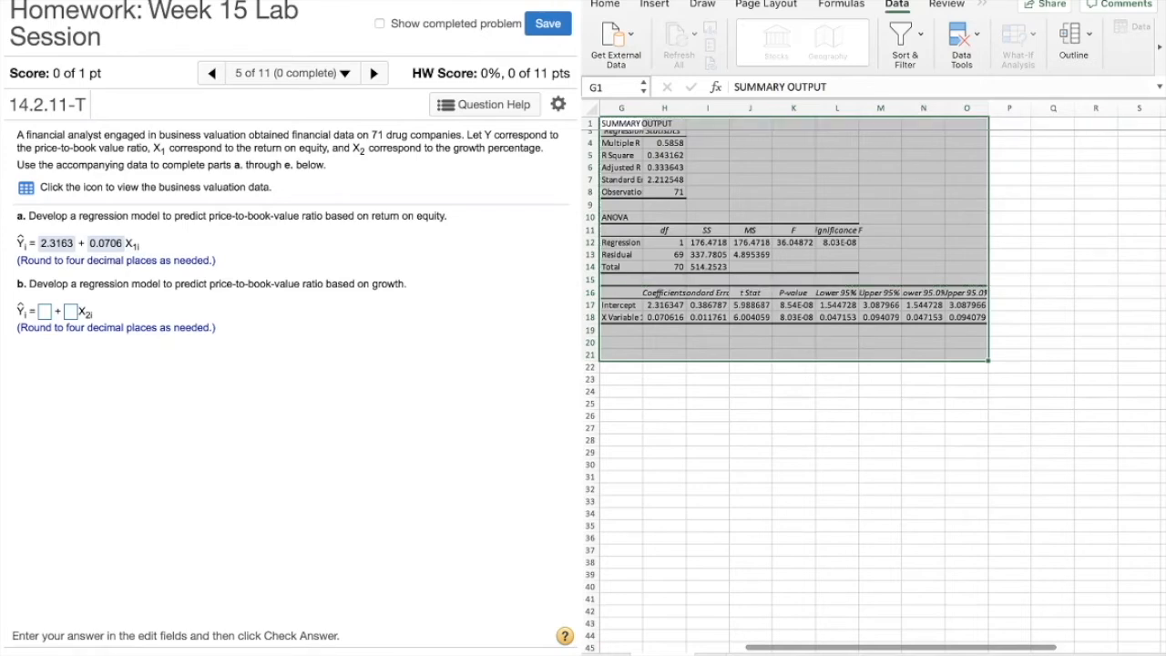
{"action": "scroll", "coordinate": [875, 382], "scroll_direction": "left", "scroll_amount": 5}
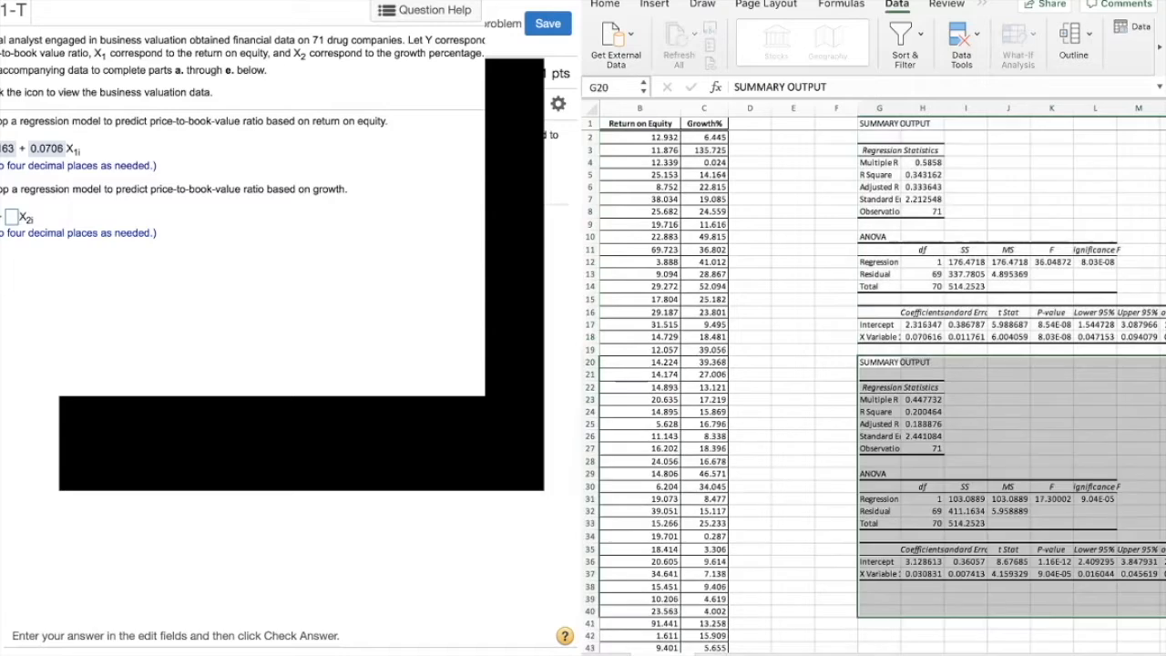
{"action": "scroll", "coordinate": [875, 383], "scroll_direction": "right", "scroll_amount": 1}
{"action": "scroll", "coordinate": [874, 383], "scroll_direction": "down", "scroll_amount": 3}
{"action": "scroll", "coordinate": [875, 383], "scroll_direction": "right", "scroll_amount": 2}
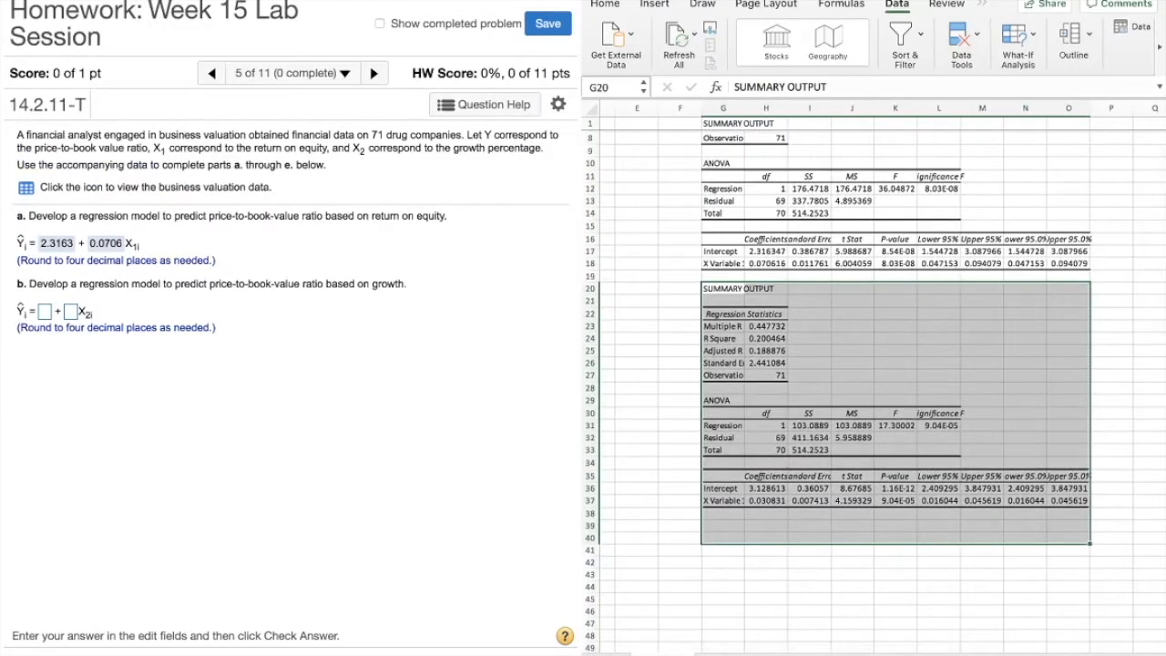
- Enter 3.1286 and 0.0308 in the part b regression equation based on growth, and submit the answer
{"action": "left_click", "coordinate": [45, 312]}
{"action": "left_click", "coordinate": [44, 312]}
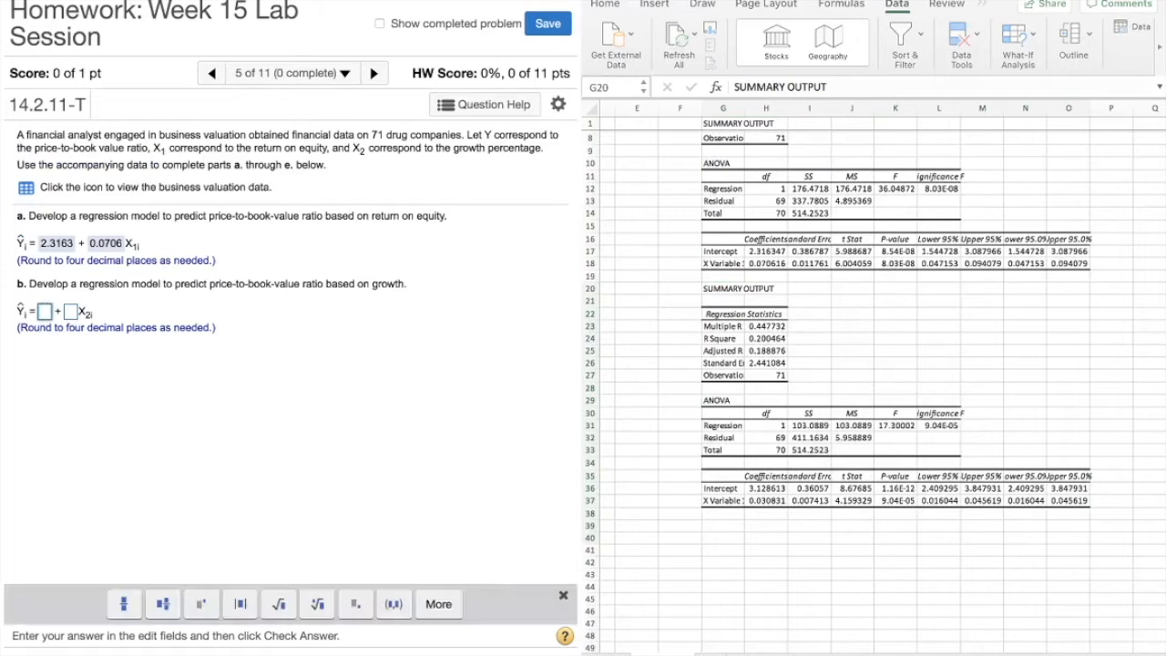
{"action": "type", "text": "3.12"}
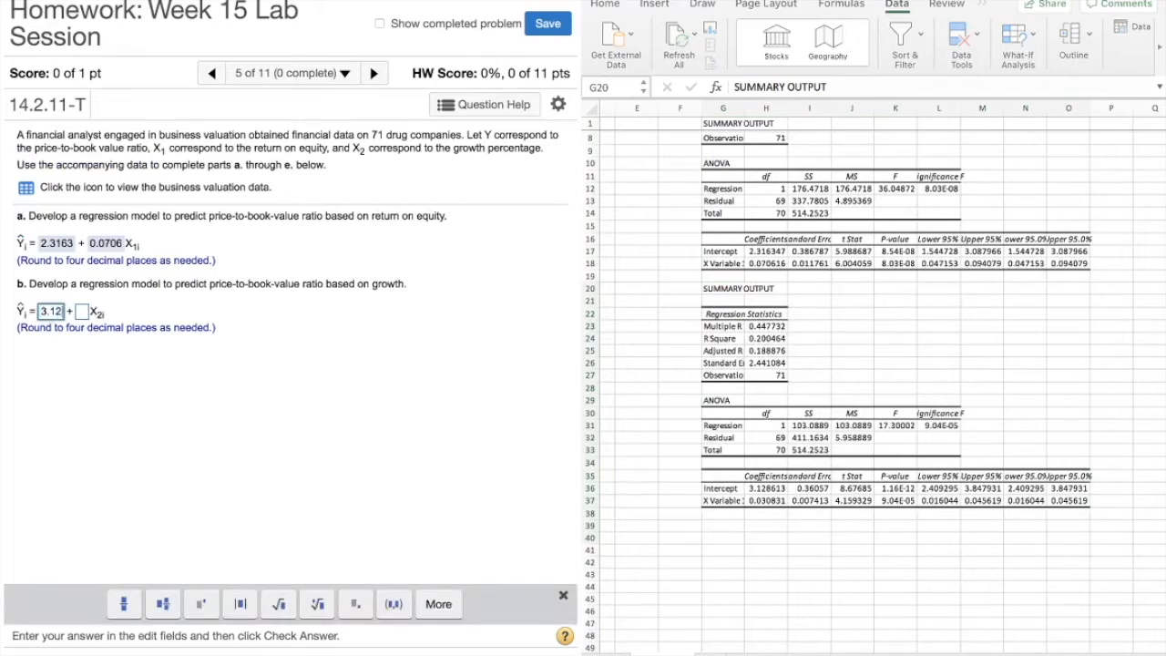
{"action": "type", "text": "86"}
{"action": "key", "text": "Tab"}
{"action": "type", "text": "0.0308"}
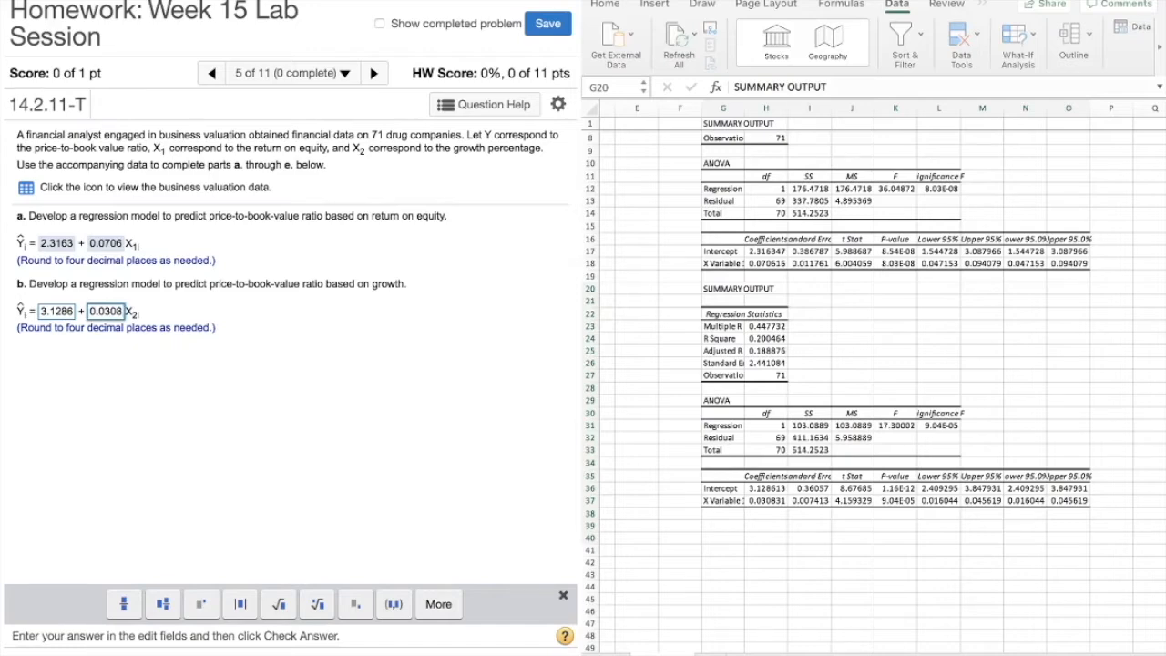
{"action": "key", "text": "Return"}
{"action": "key", "text": "Return"}
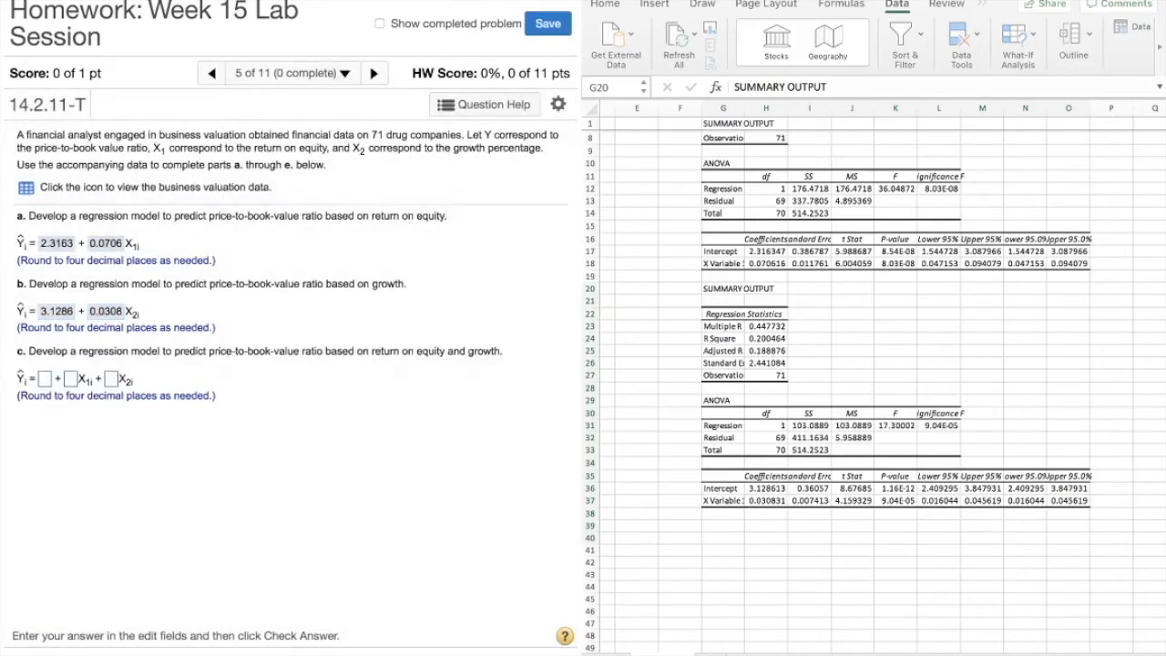
- In Excel, run a regression of Price/Book Value Ratio on both Return on Equity and Growth%, with the output starting at G40
{"action": "scroll", "coordinate": [875, 383], "scroll_direction": "down", "scroll_amount": 3}
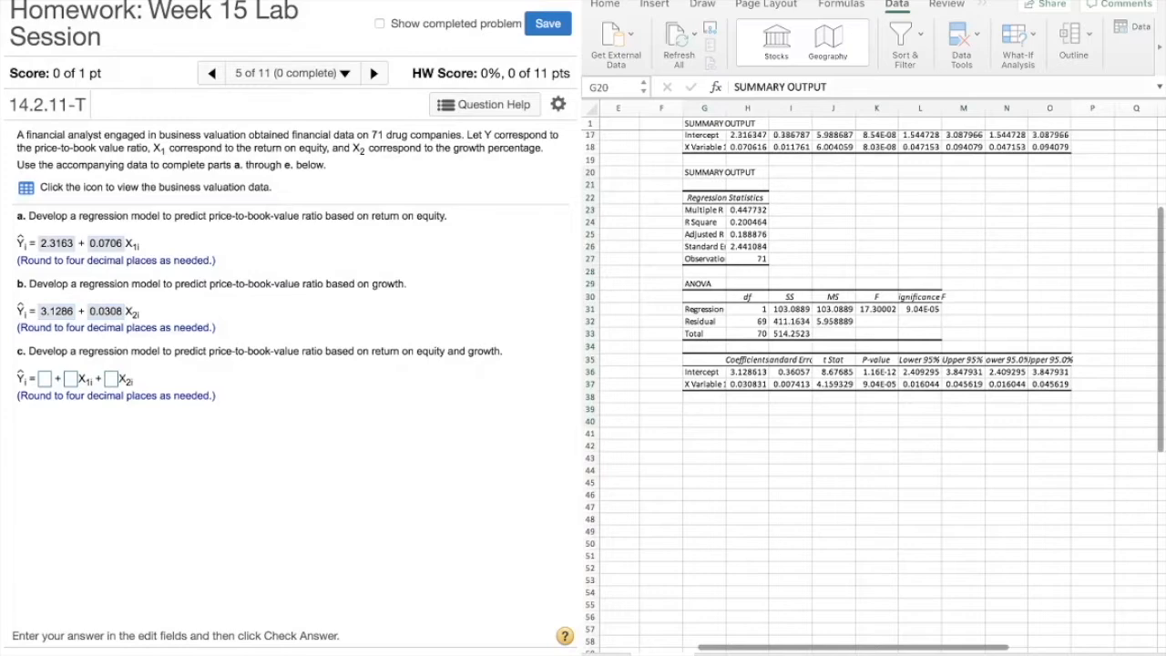
{"action": "left_click", "coordinate": [1134, 28]}
{"action": "left_click", "coordinate": [1133, 27]}
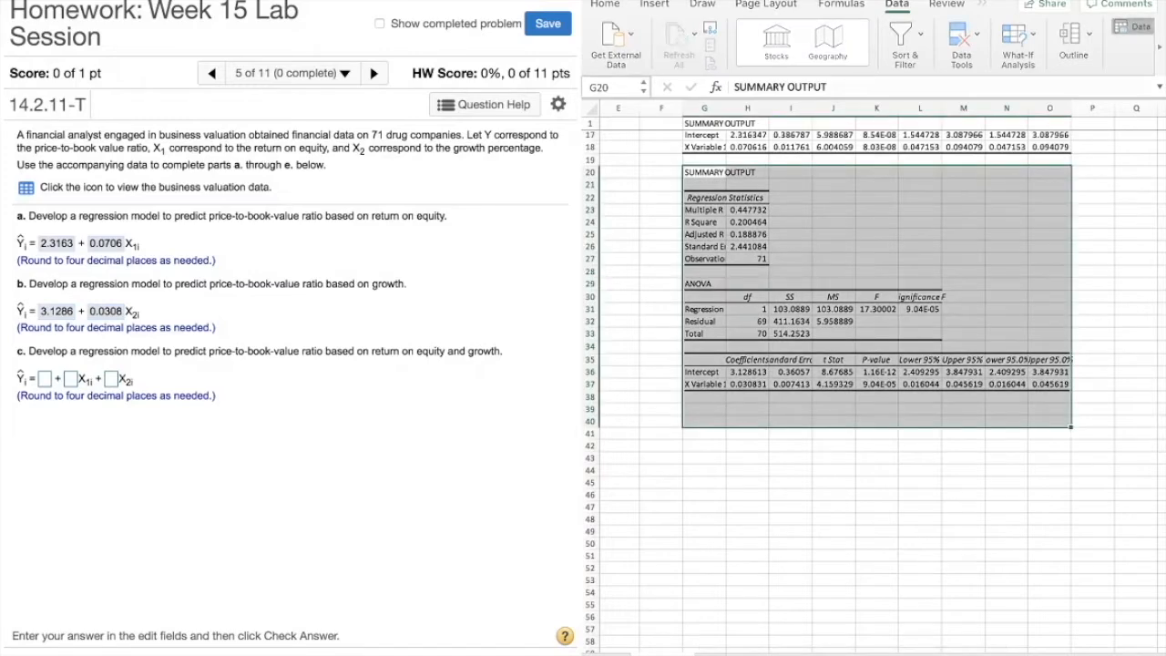
{"action": "key", "text": "Return"}
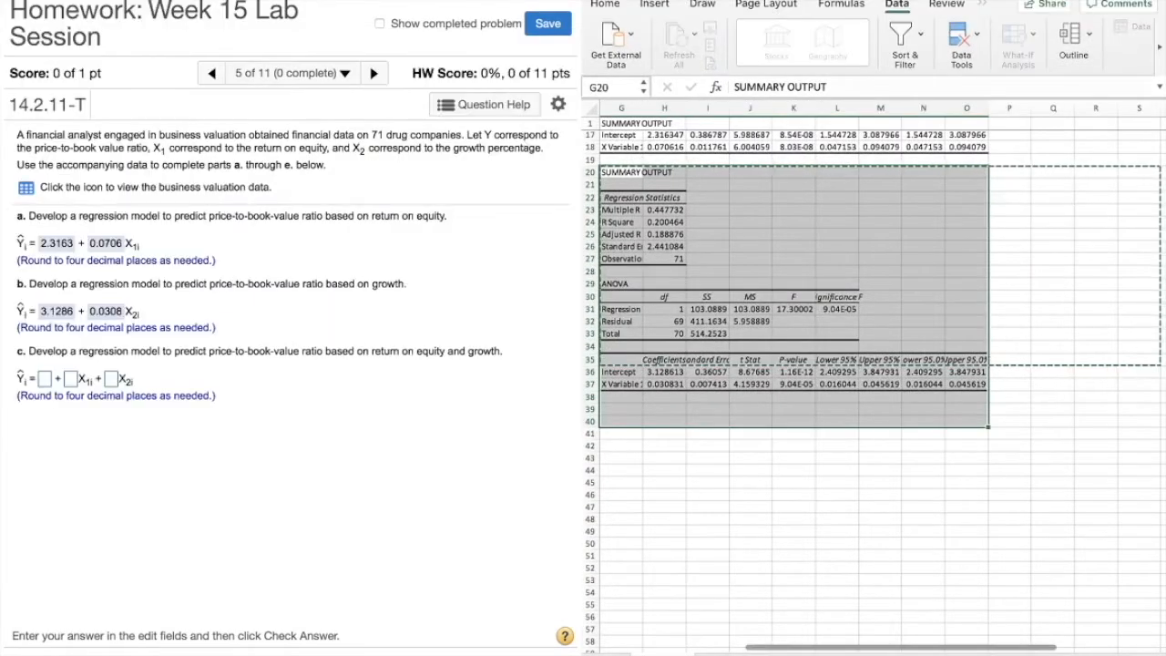
{"action": "key", "text": "Tab"}
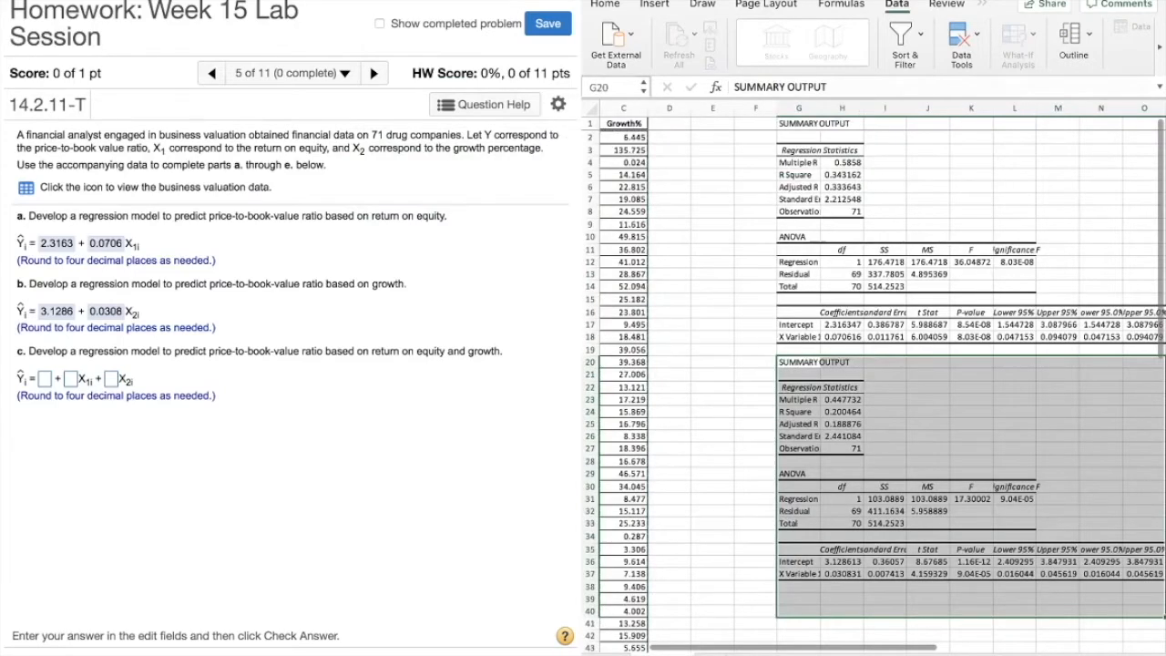
{"action": "left_click", "coordinate": [1096, 388]}
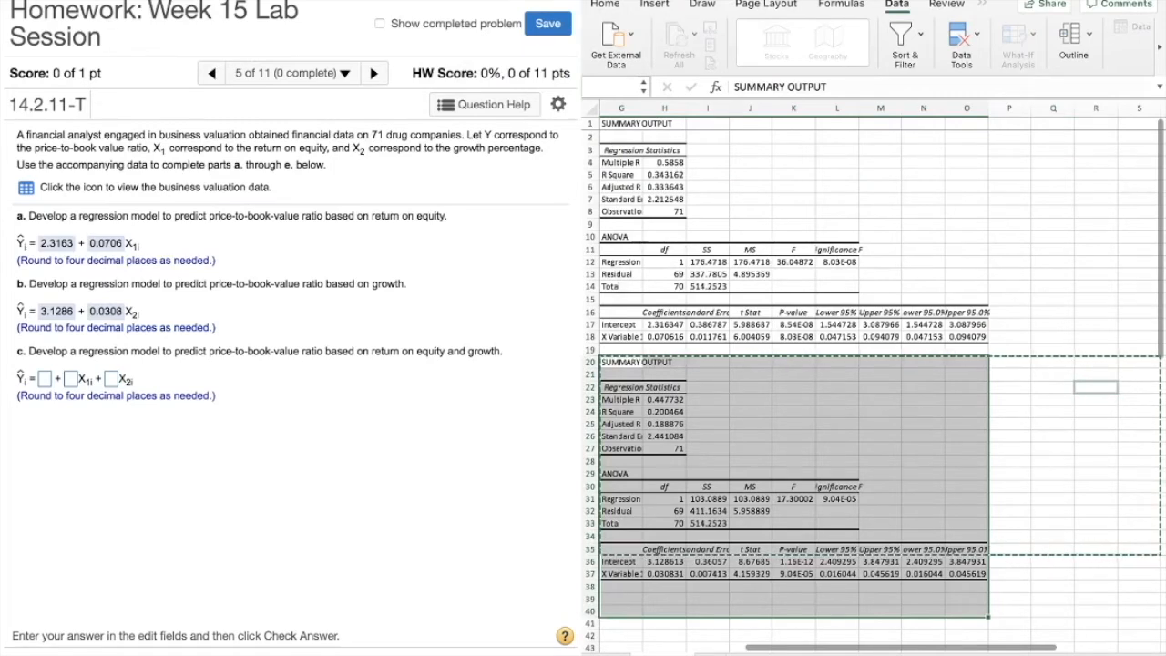
{"action": "key", "text": "Escape"}
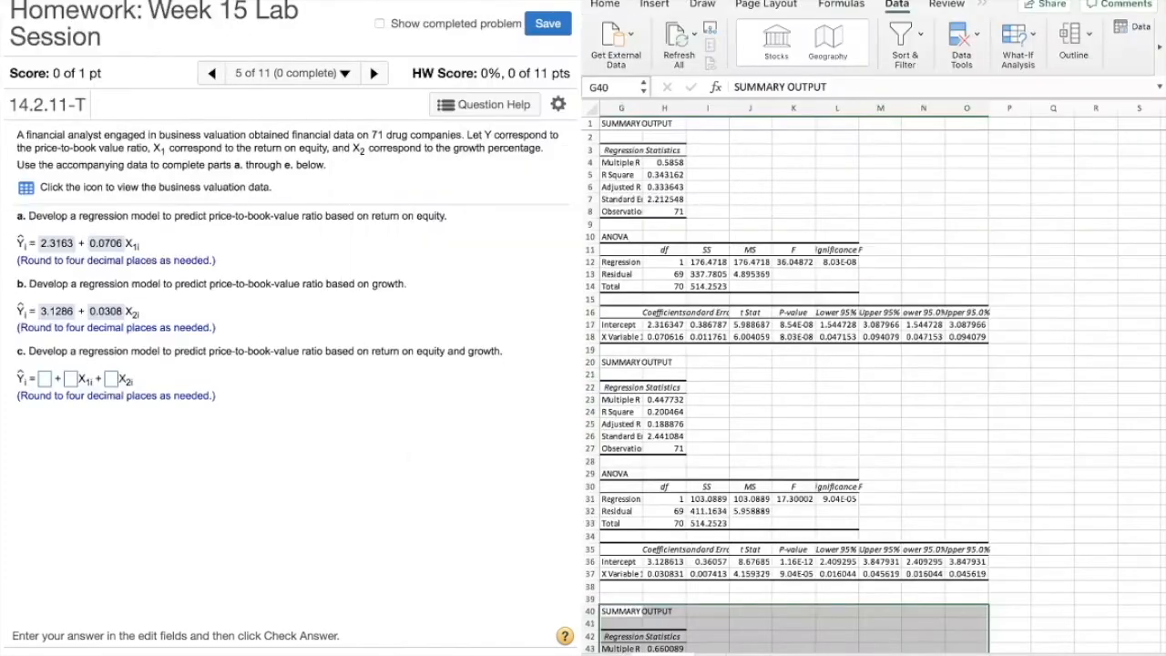
- Enter 1.9291, 0.0606 and 0.0217 in the part c regression equation based on return on equity and growth, and submit the answer
{"action": "scroll", "coordinate": [848, 392], "scroll_direction": "down", "scroll_amount": 8}
{"action": "scroll", "coordinate": [848, 392], "scroll_direction": "down", "scroll_amount": 3}
{"action": "left_click", "coordinate": [45, 379]}
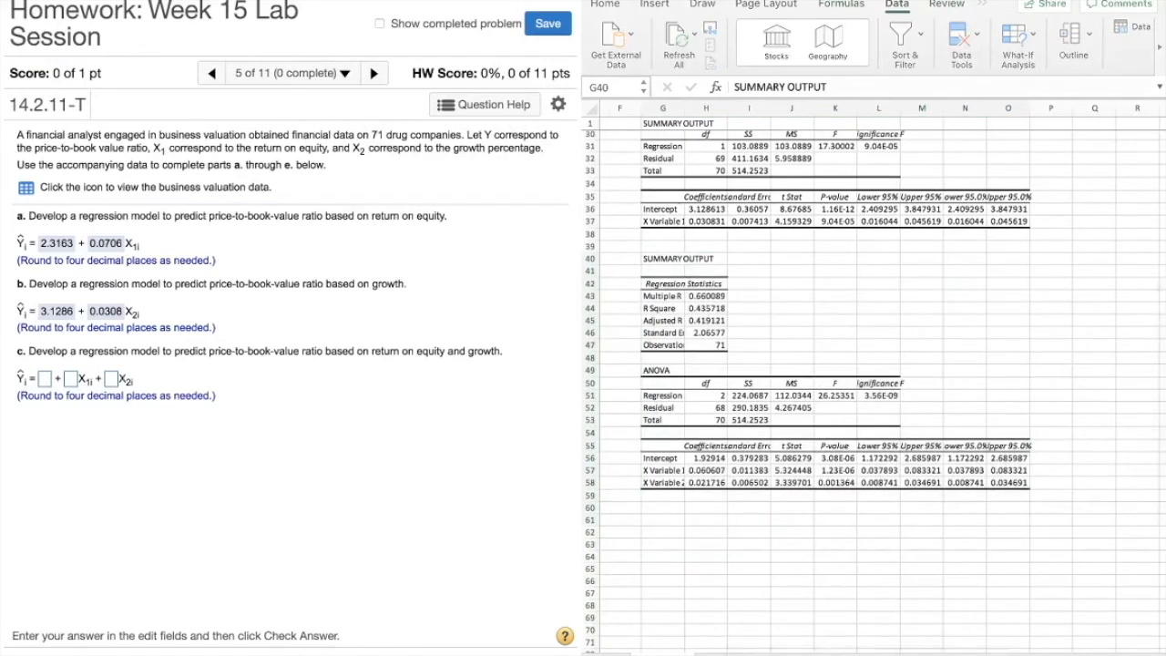
{"action": "type", "text": "1.9"}
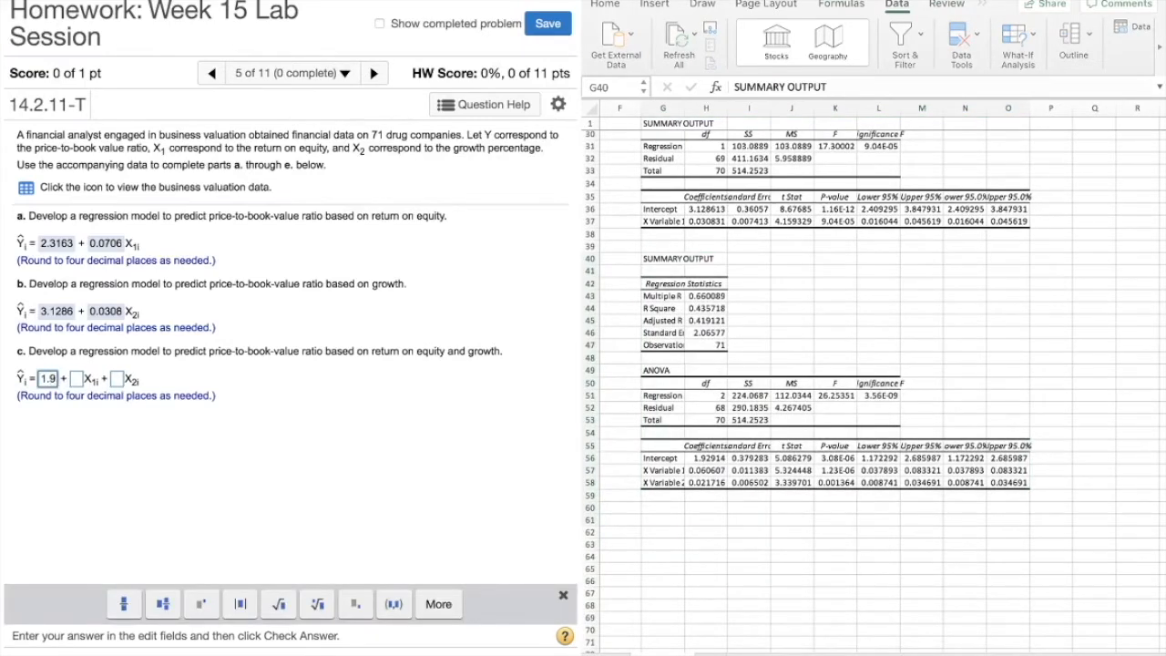
{"action": "type", "text": "291"}
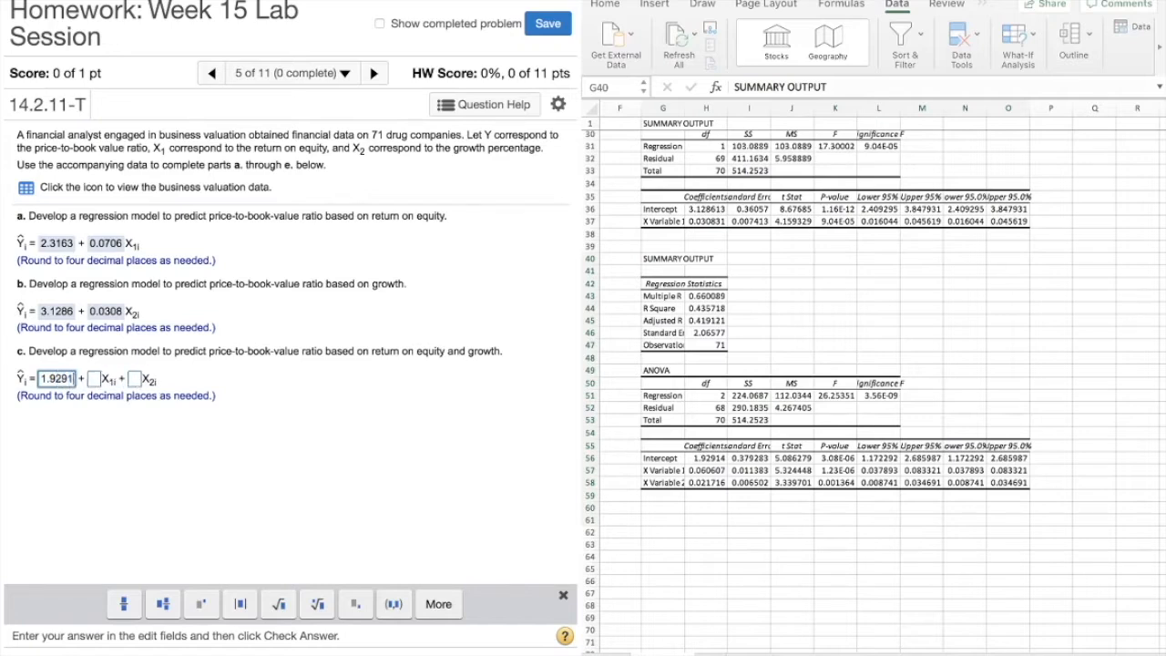
{"action": "key", "text": "Tab"}
{"action": "type", "text": "0.06"}
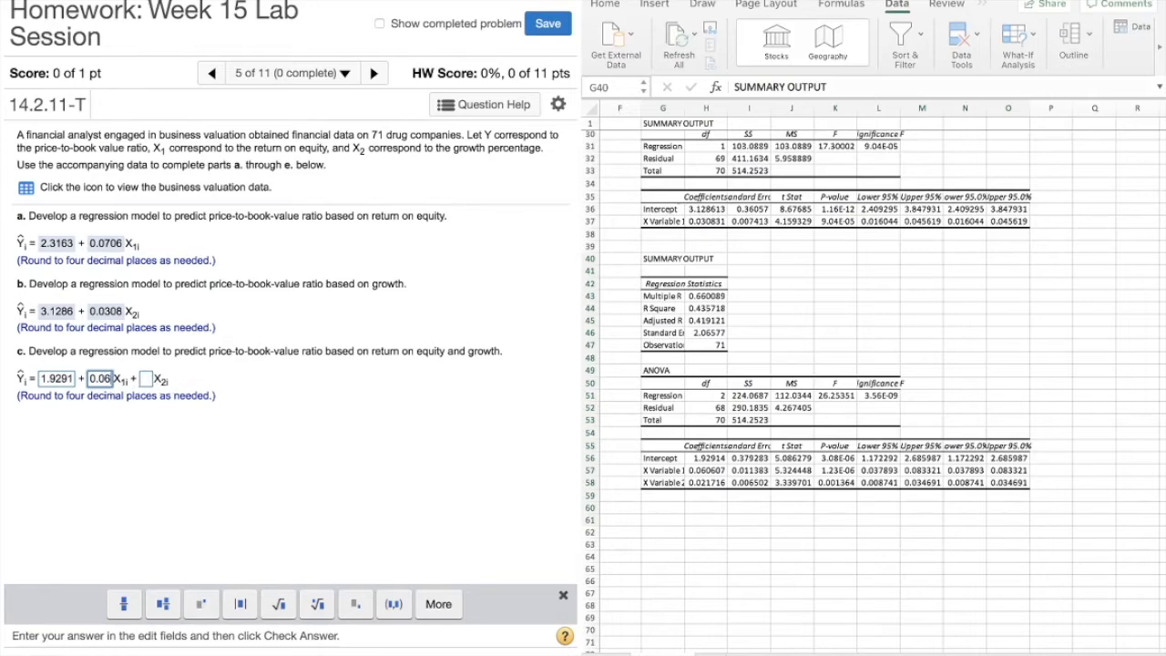
{"action": "type", "text": "06"}
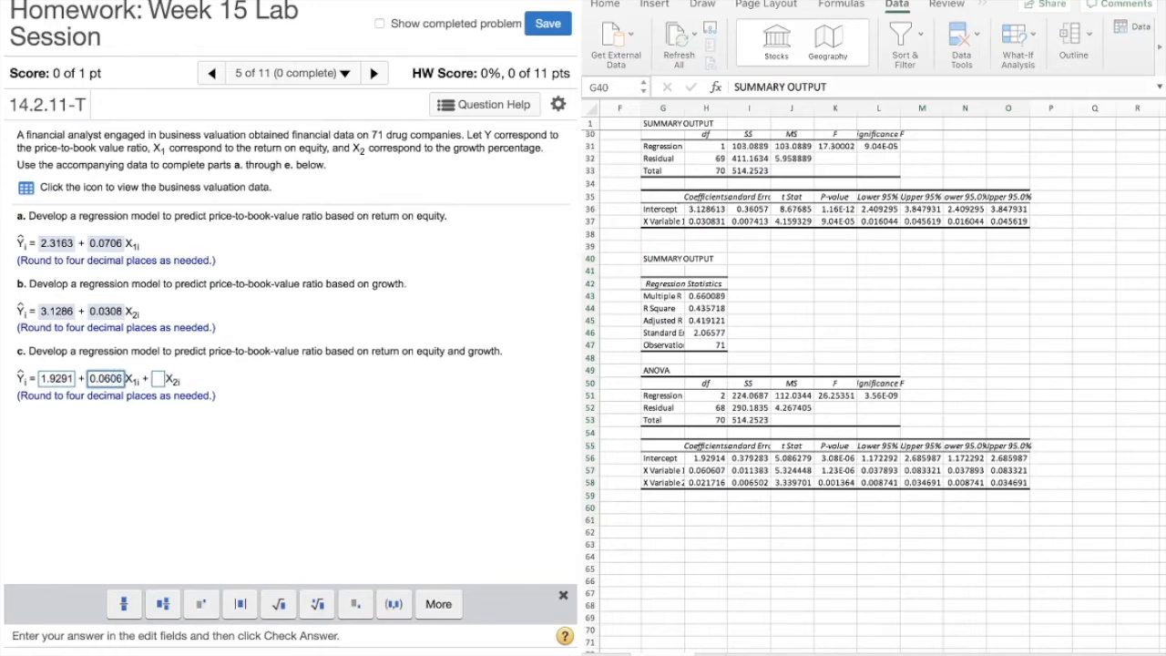
{"action": "key", "text": "Tab"}
{"action": "type", "text": "0.0217"}
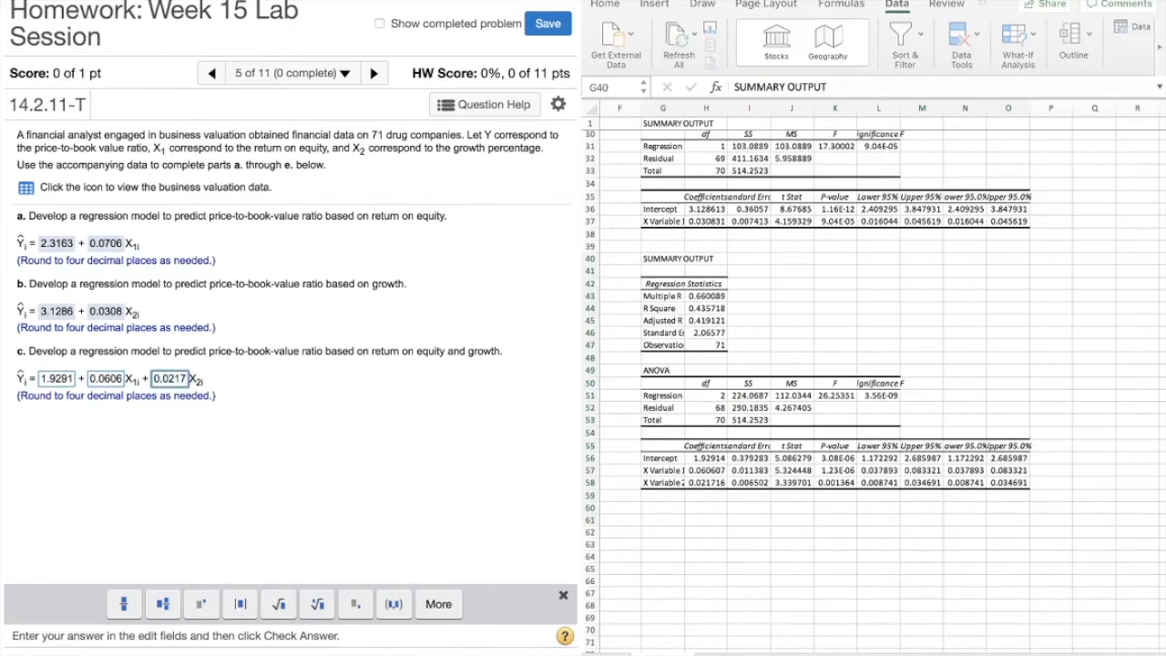
{"action": "key", "text": "Return"}
{"action": "key", "text": "Return"}
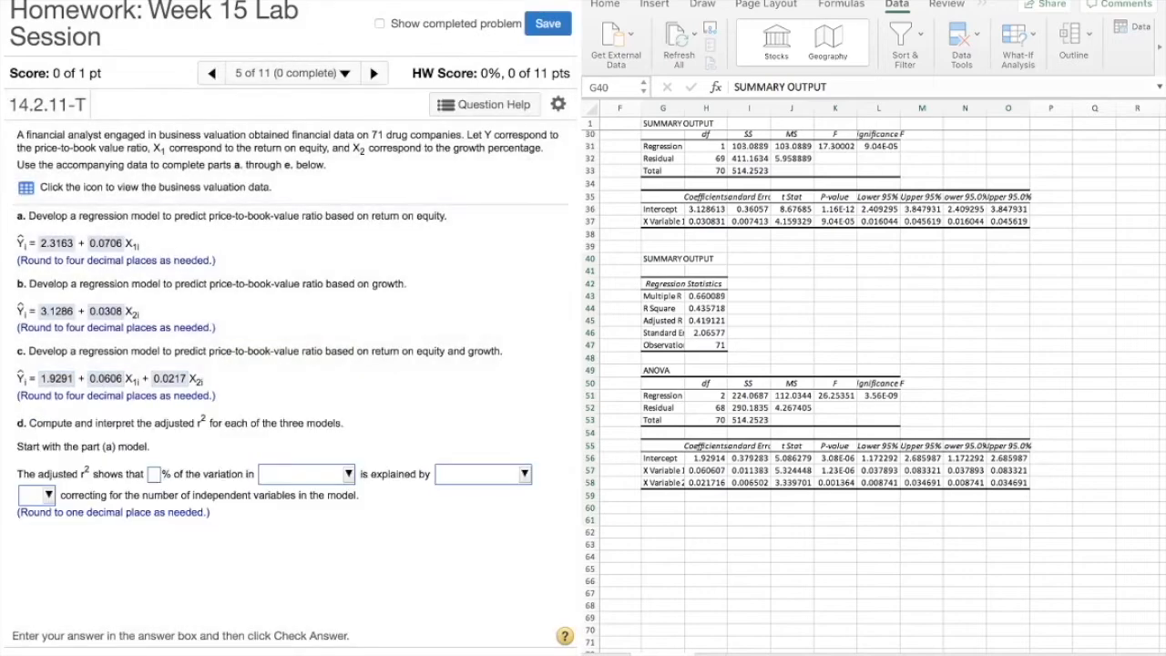
- For the part (a) model's adjusted r², answer 33.4% of the variation in price-to-book-value, explained by return on equity, after correcting, and submit
{"action": "scroll", "coordinate": [870, 382], "scroll_direction": "up", "scroll_amount": 10}
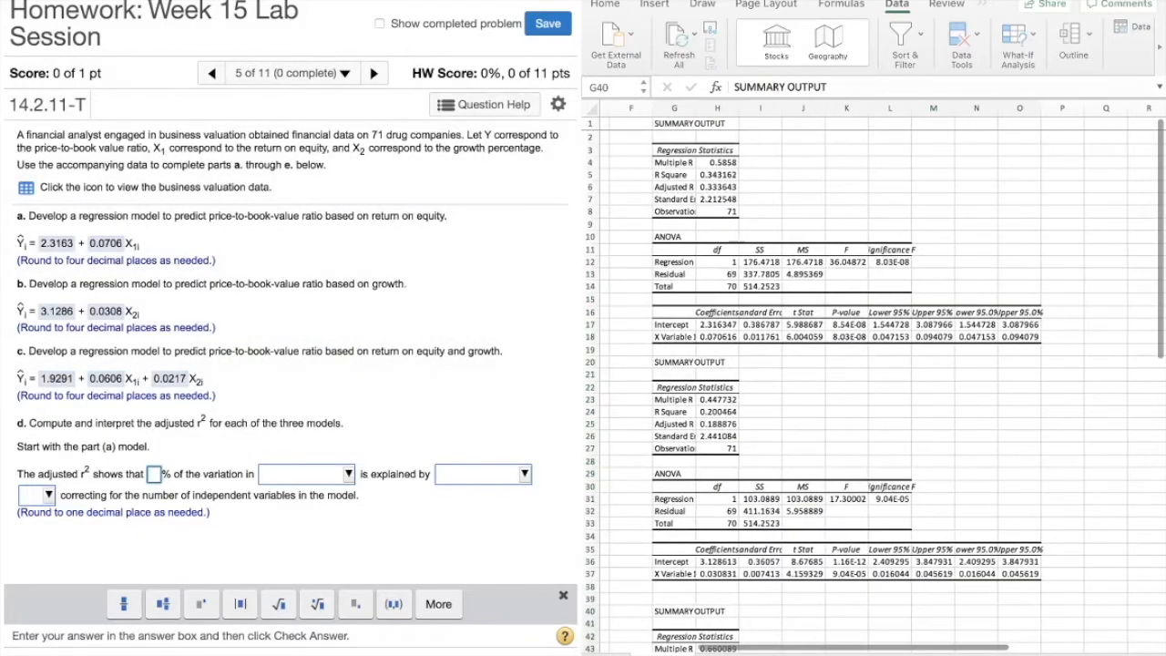
{"action": "type", "text": "33."}
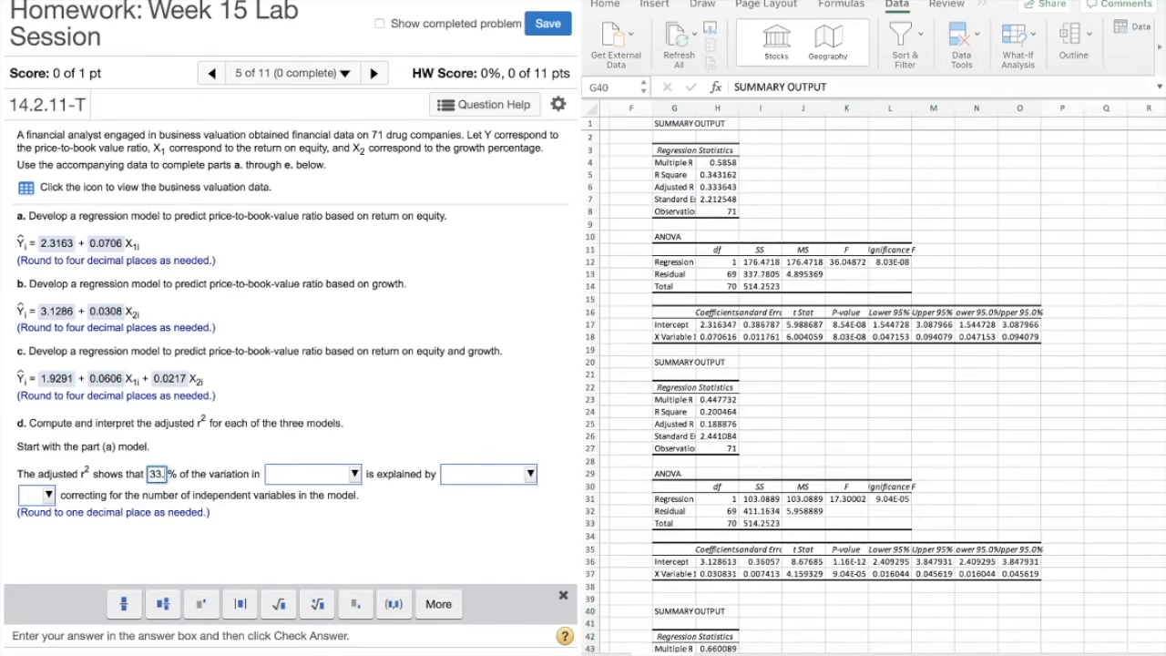
{"action": "type", "text": "4"}
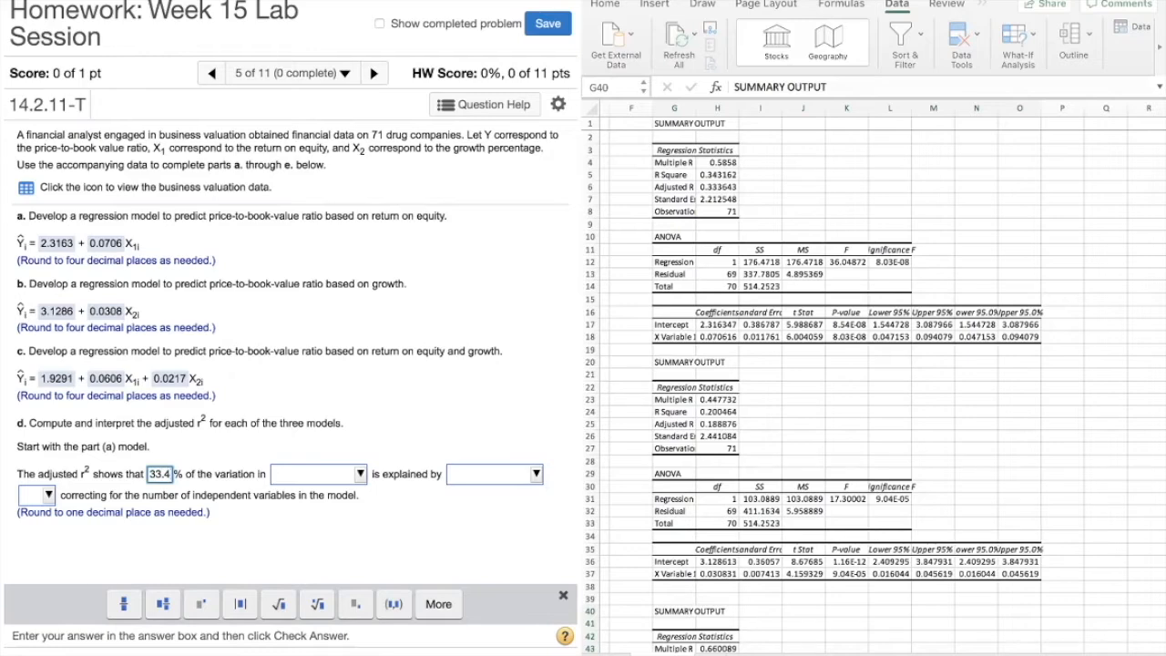
{"action": "left_click", "coordinate": [358, 474]}
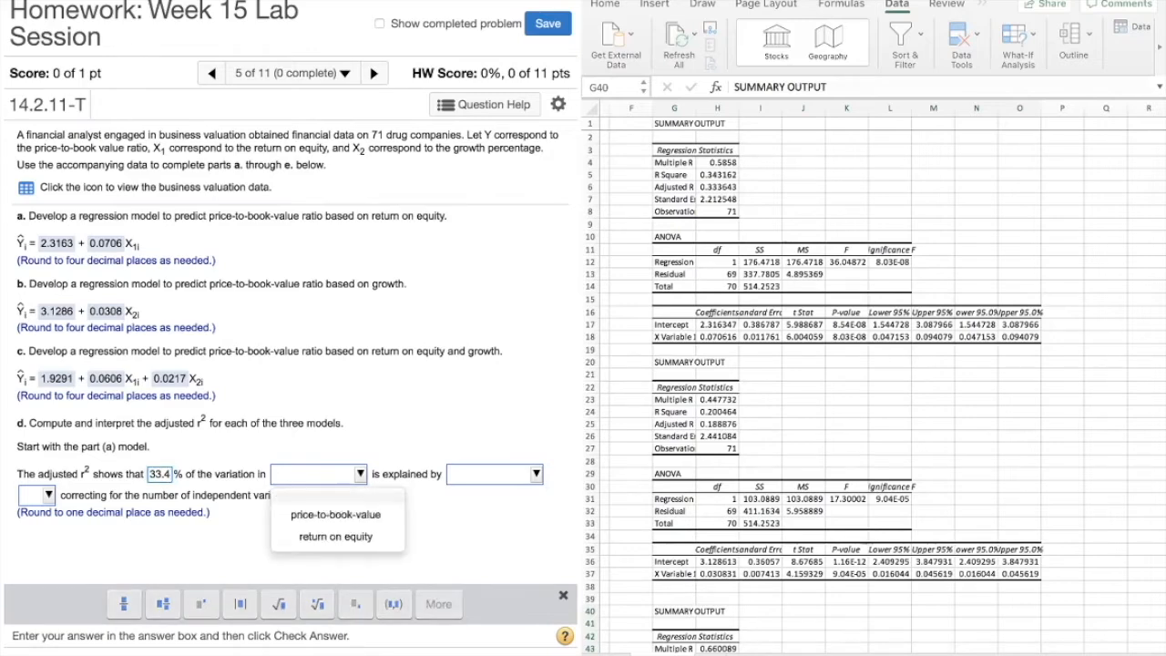
{"action": "left_click", "coordinate": [336, 514]}
{"action": "left_click", "coordinate": [536, 474]}
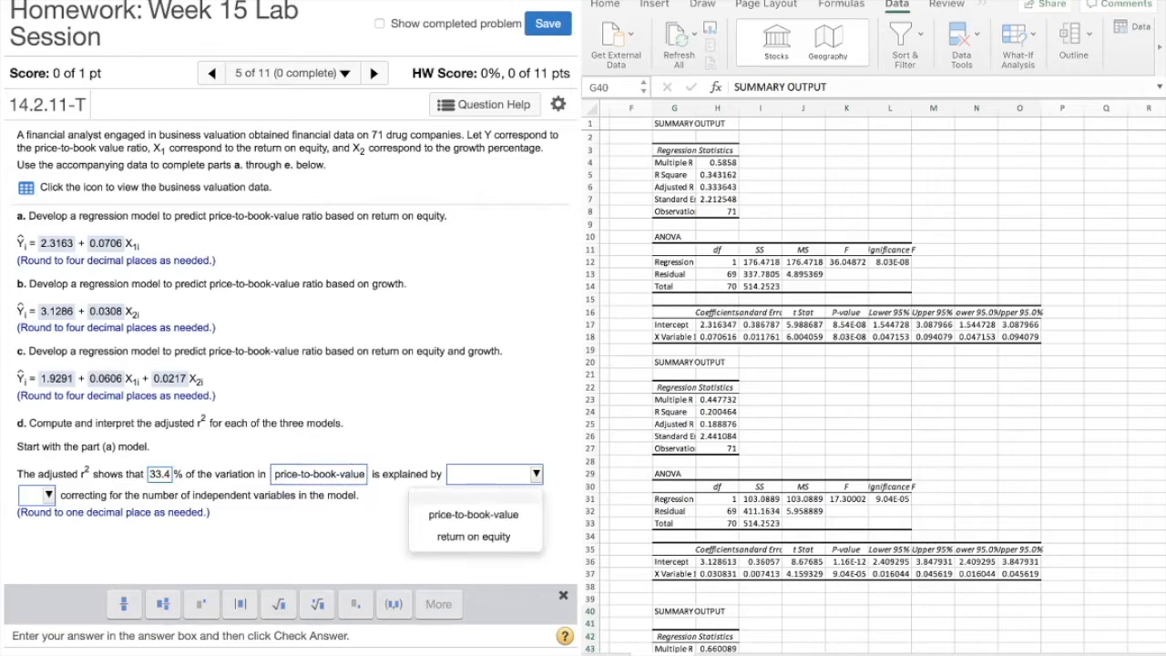
{"action": "left_click", "coordinate": [473, 536]}
{"action": "left_click", "coordinate": [48, 495]}
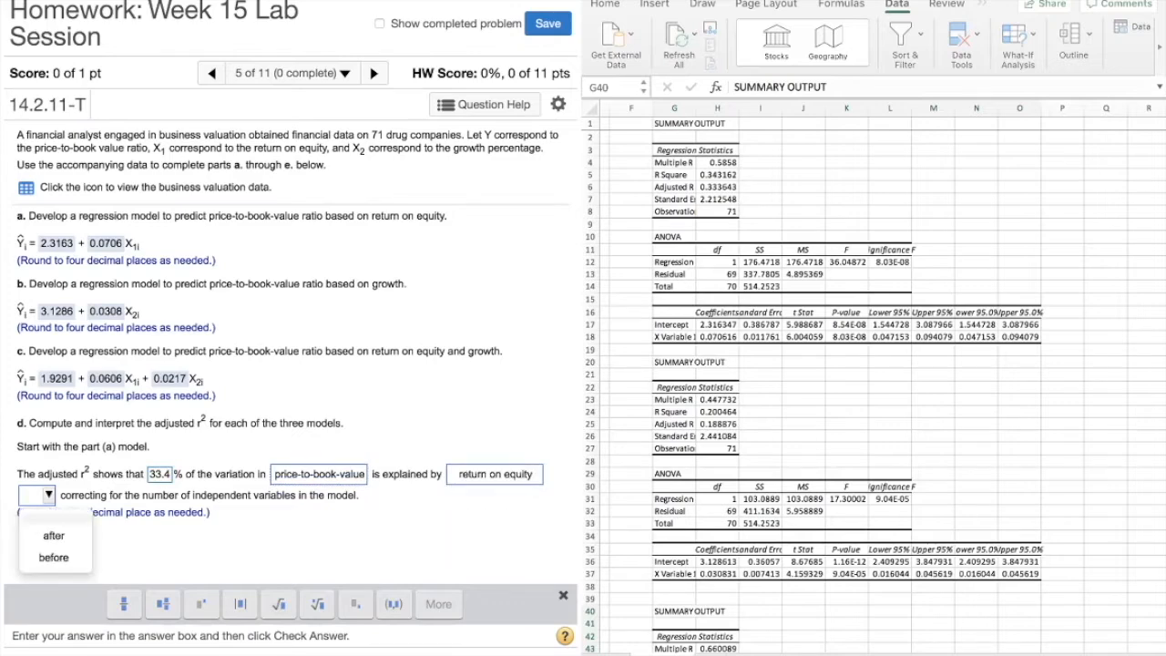
{"action": "left_click", "coordinate": [54, 535]}
{"action": "key", "text": "Return"}
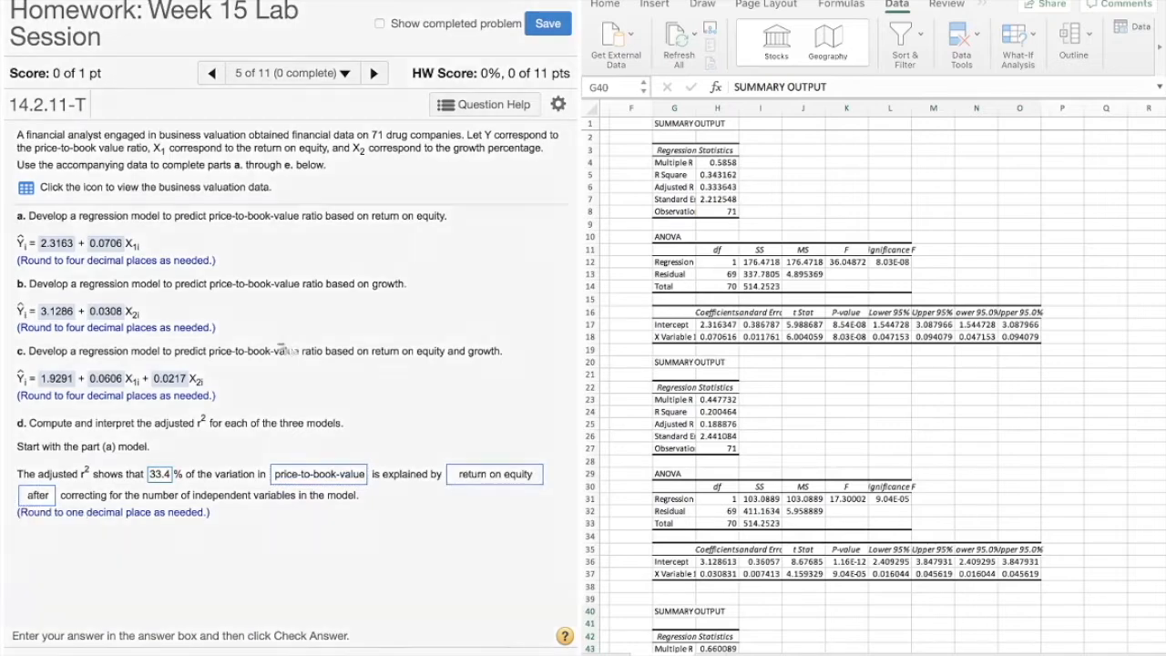
{"action": "key", "text": "Return"}
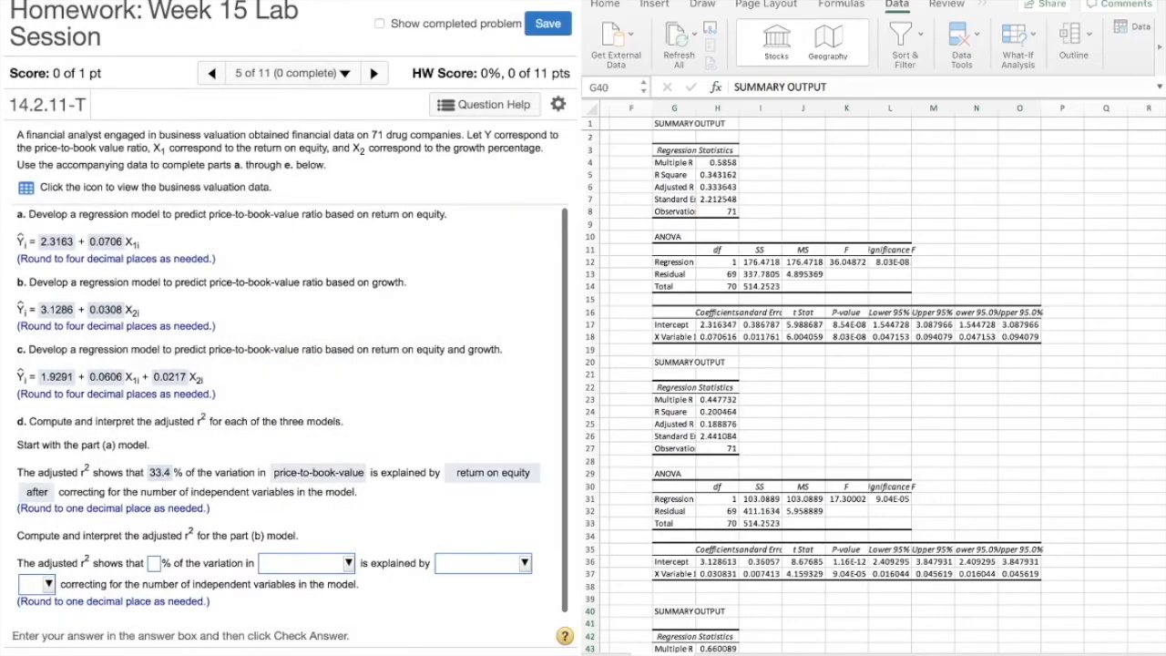
- For the part (b) model's adjusted r², answer 18.9% of the variation in price-to-book-value, explained by growth, after correcting, and submit
{"action": "scroll", "coordinate": [874, 383], "scroll_direction": "down", "scroll_amount": 5}
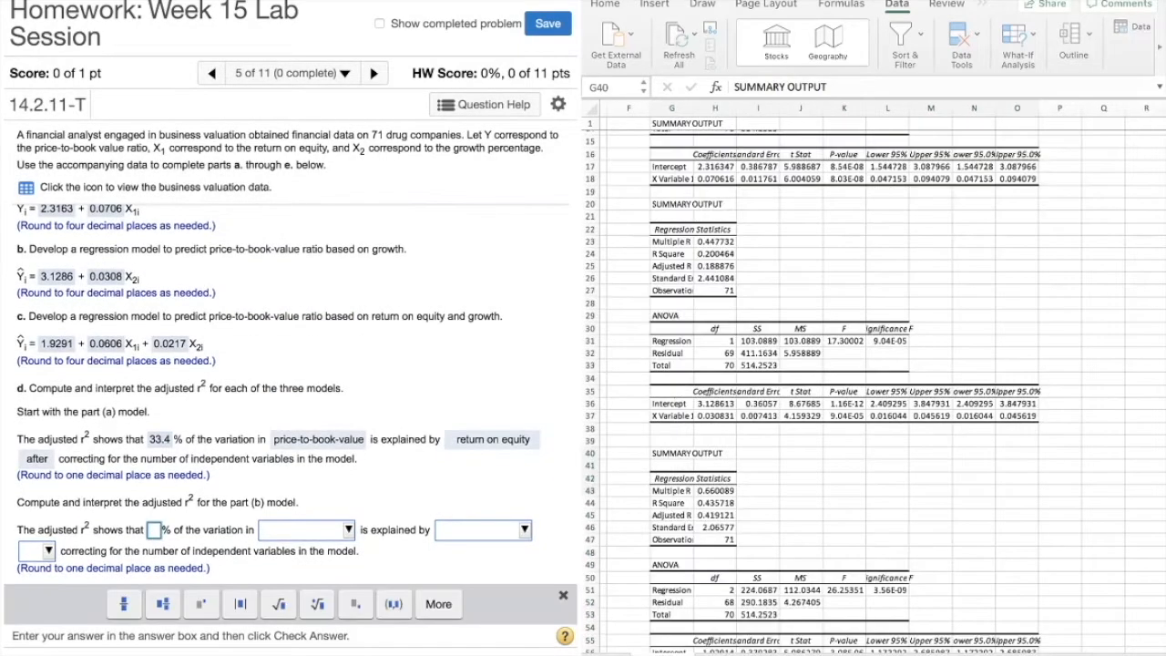
{"action": "type", "text": "18."}
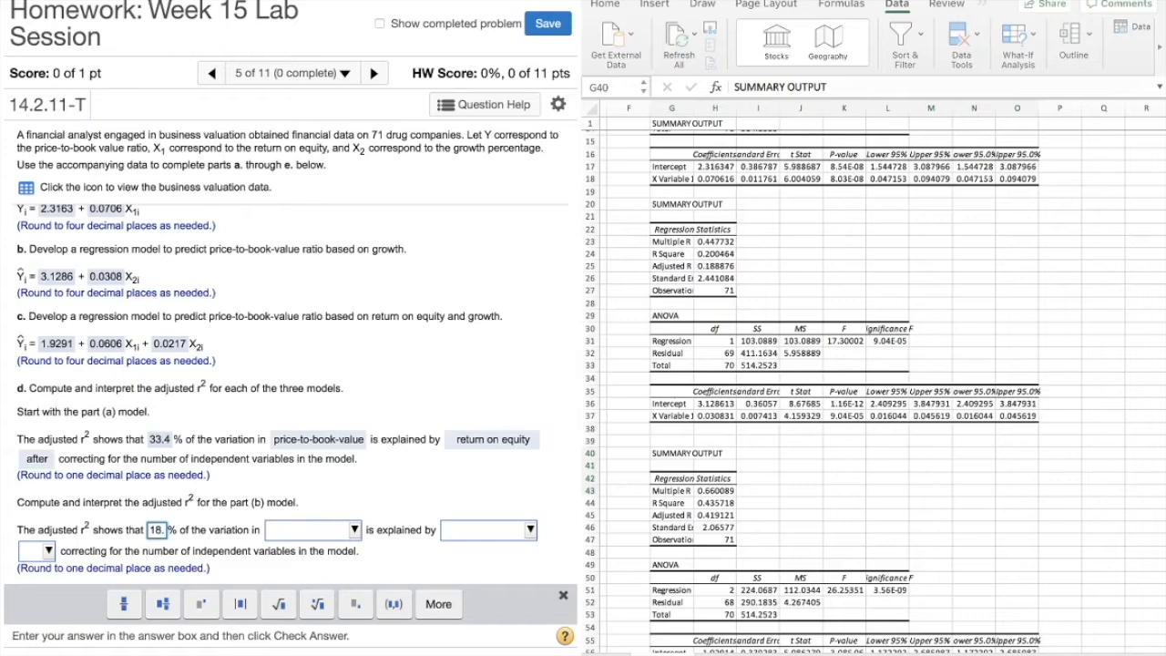
{"action": "type", "text": "9"}
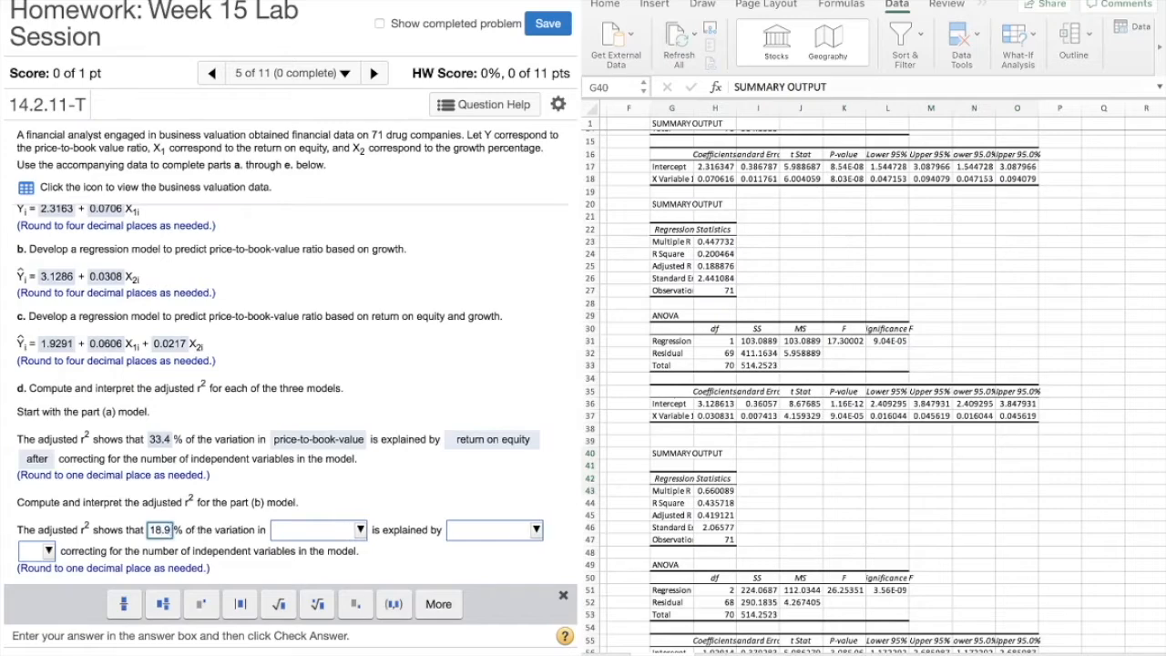
{"action": "left_click", "coordinate": [318, 529]}
{"action": "left_click", "coordinate": [337, 550]}
{"action": "left_click", "coordinate": [494, 529]}
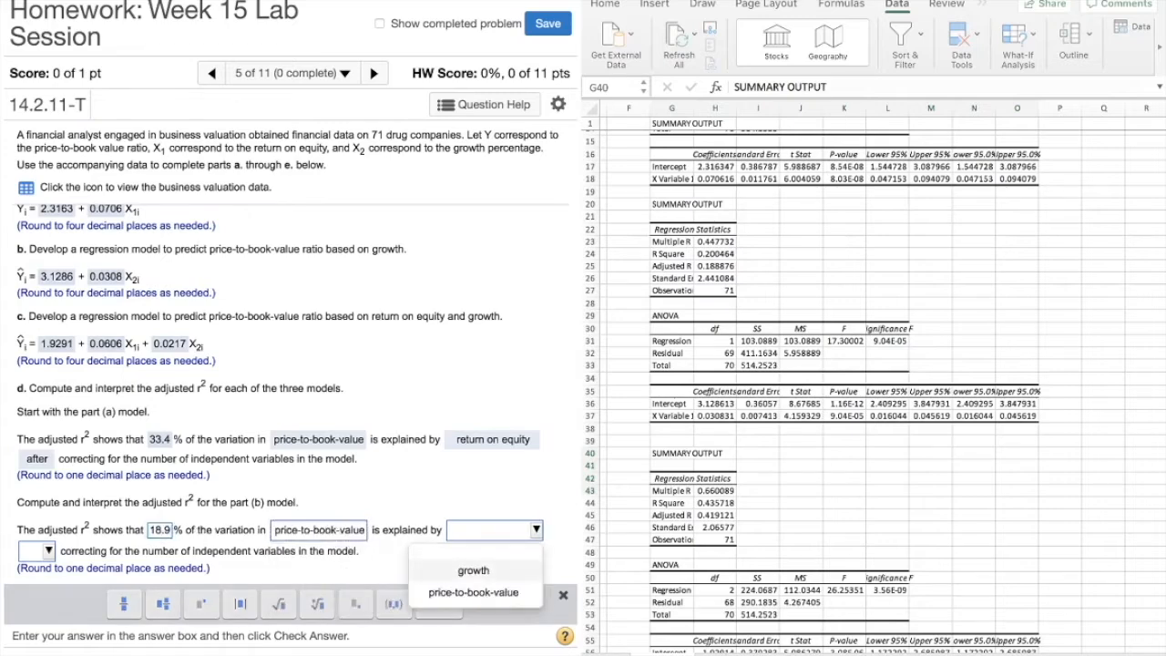
{"action": "left_click", "coordinate": [472, 571]}
{"action": "left_click", "coordinate": [36, 550]}
{"action": "left_click", "coordinate": [52, 583]}
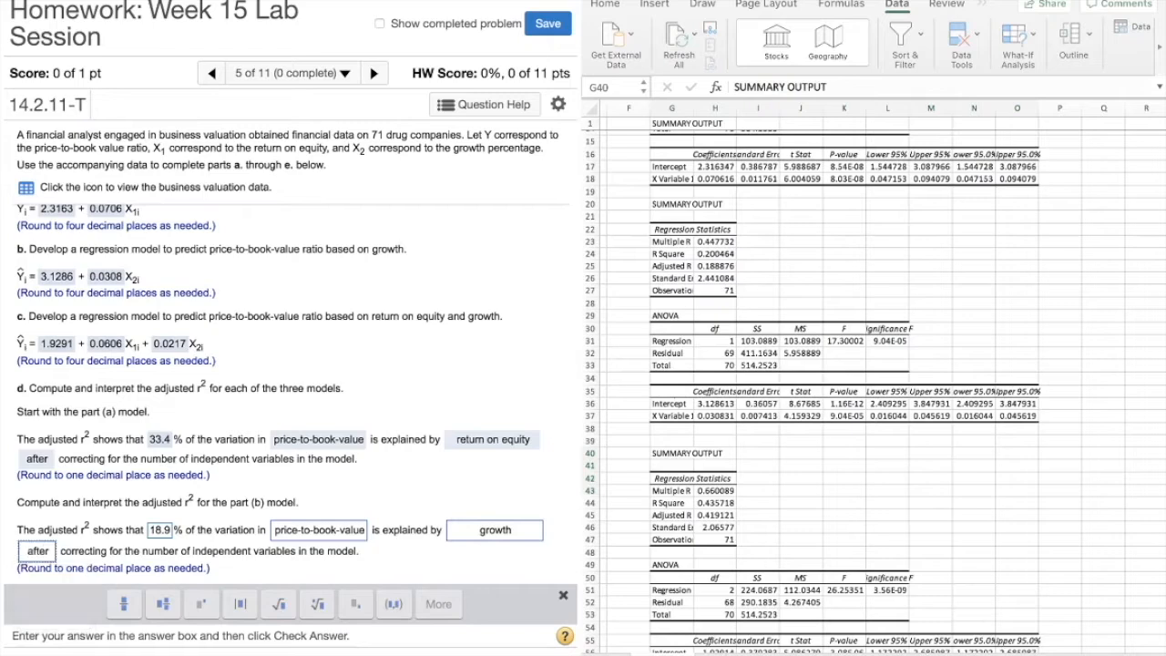
{"action": "key", "text": "Return"}
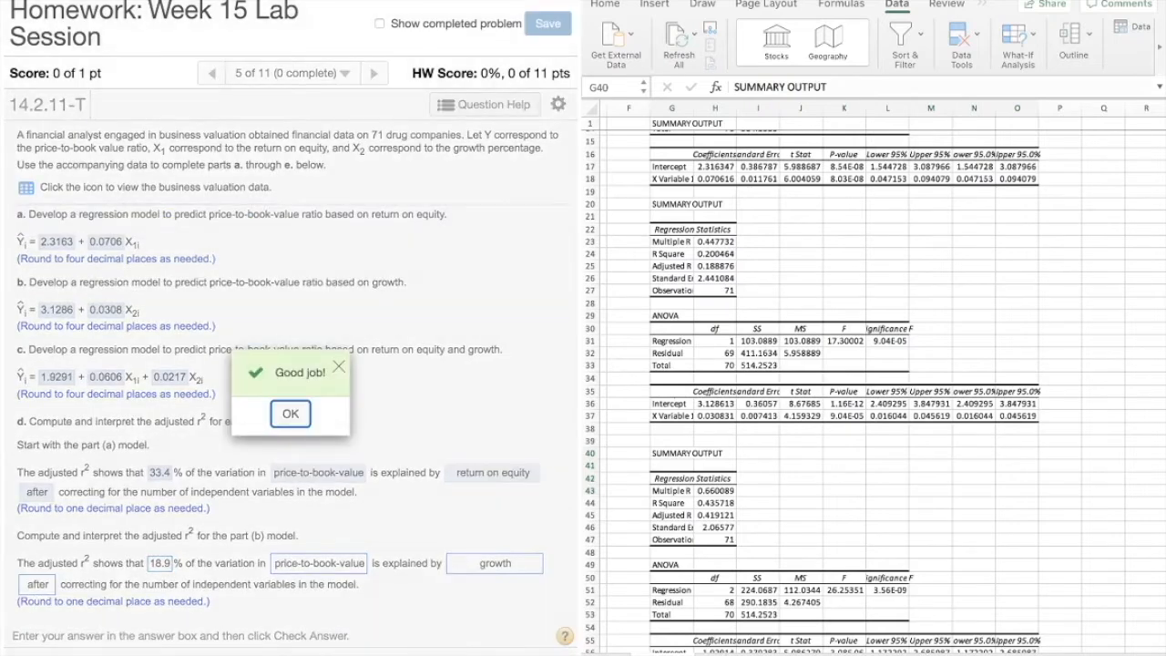
{"action": "key", "text": "Return"}
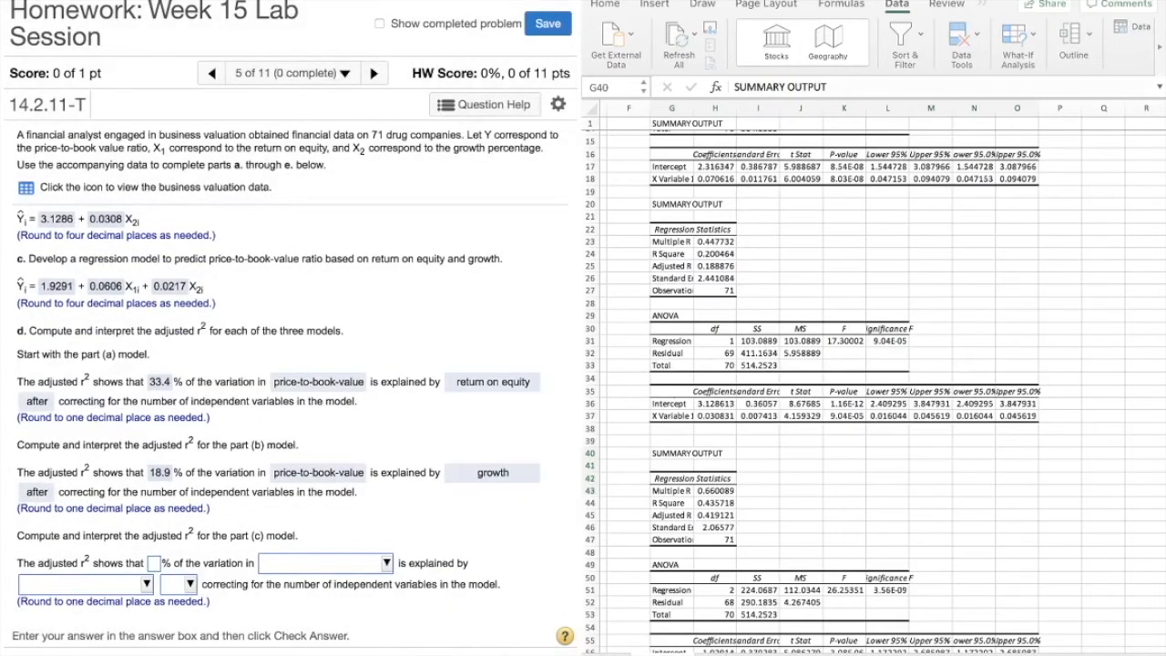
- For the part (c) model's adjusted r², answer 41.9% of the variation in price-to-book-value, explained by return on equity and growth, after correcting, and submit
{"action": "scroll", "coordinate": [847, 382], "scroll_direction": "down", "scroll_amount": 5}
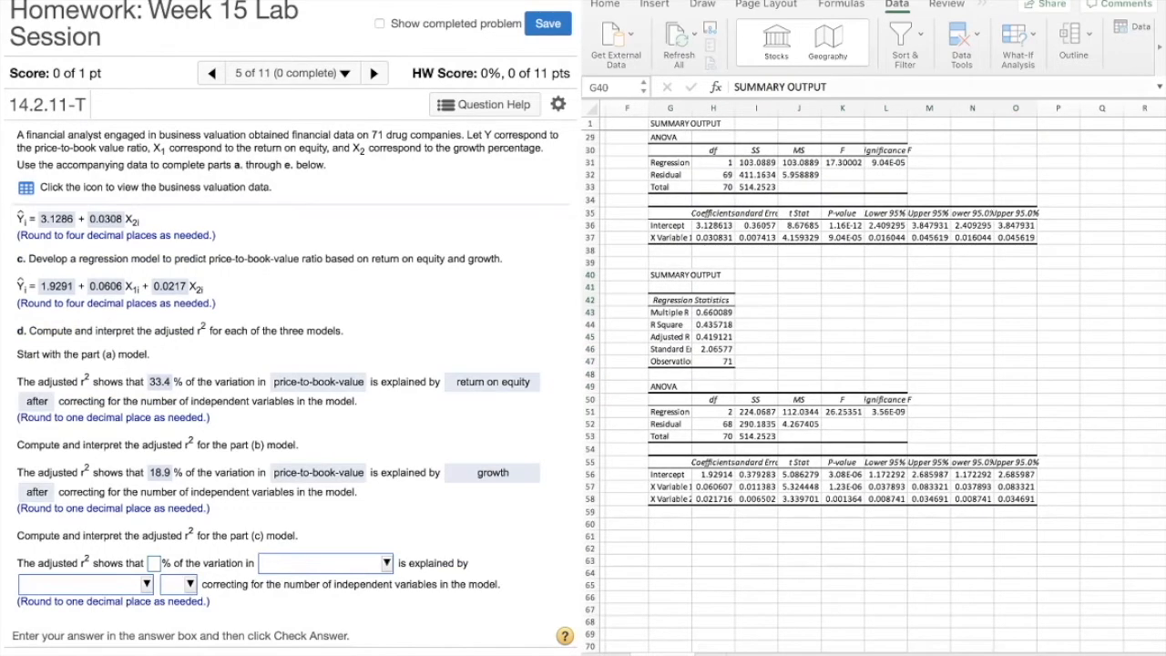
{"action": "left_click", "coordinate": [154, 564]}
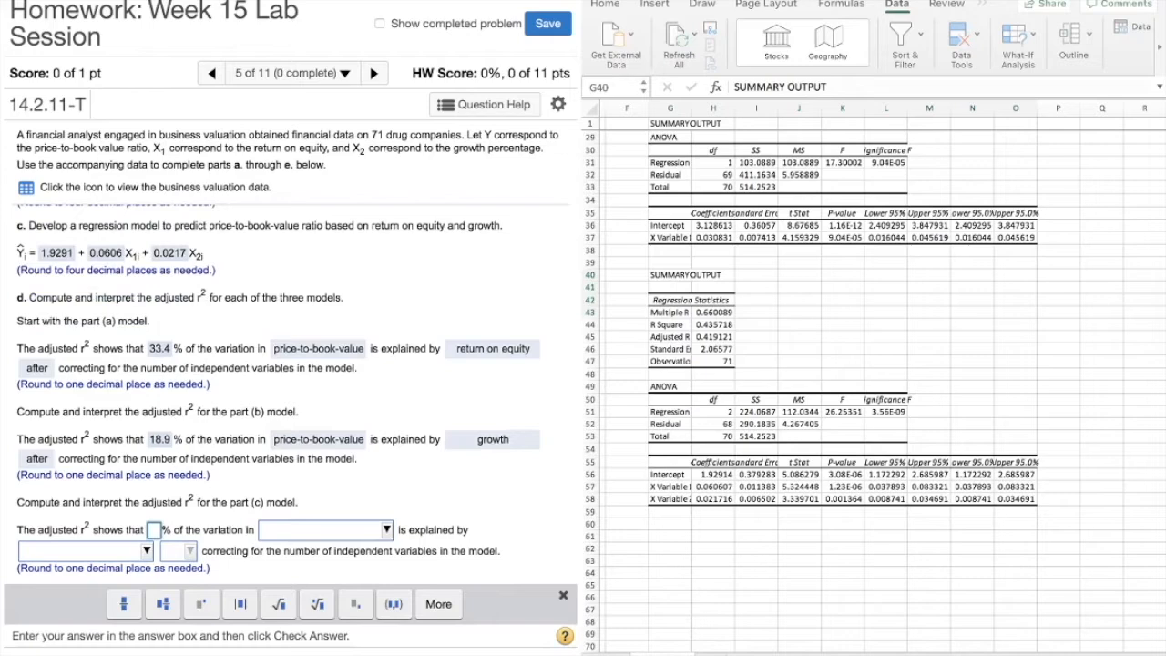
{"action": "type", "text": "41"}
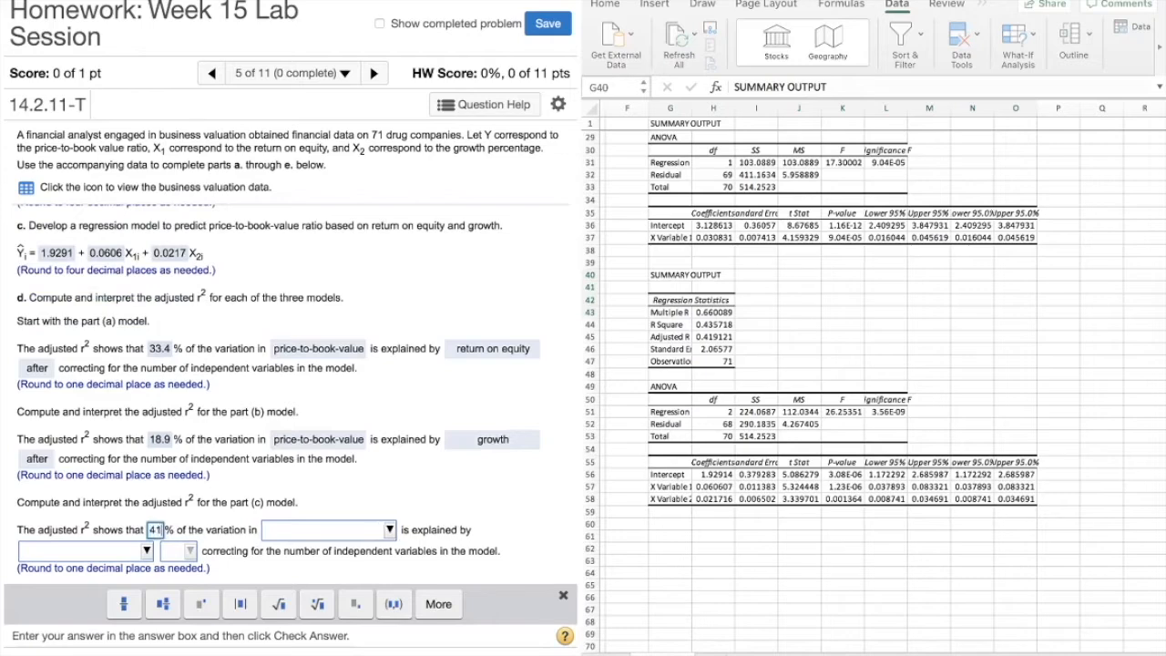
{"action": "type", "text": "."}
{"action": "type", "text": "9"}
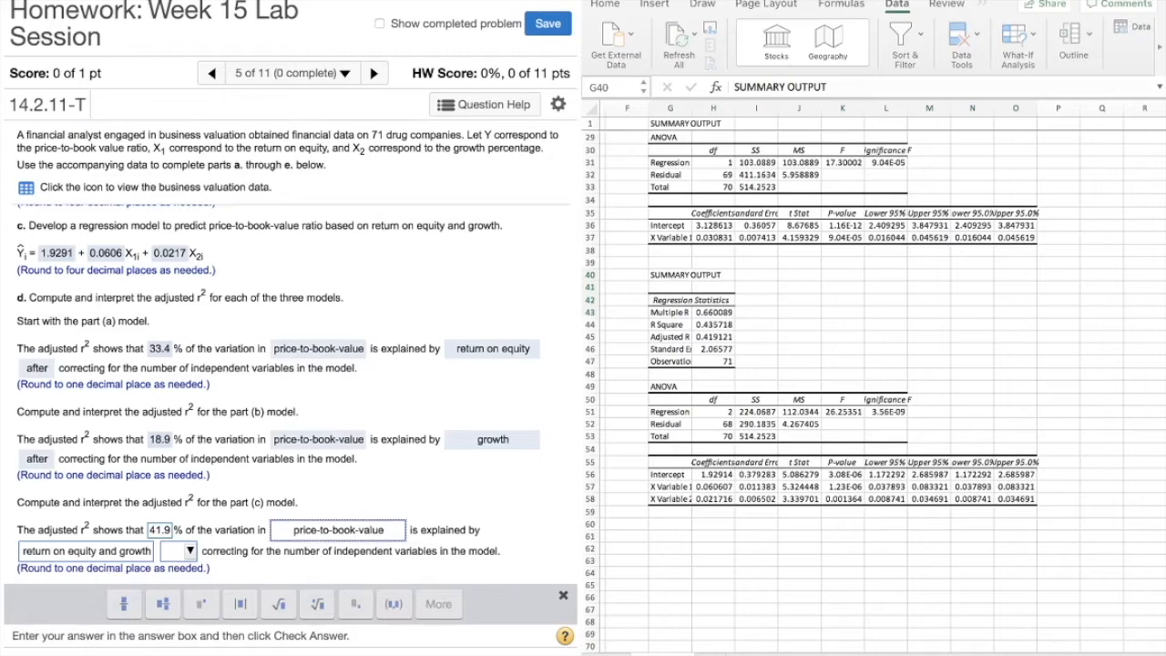
{"action": "left_click", "coordinate": [338, 530]}
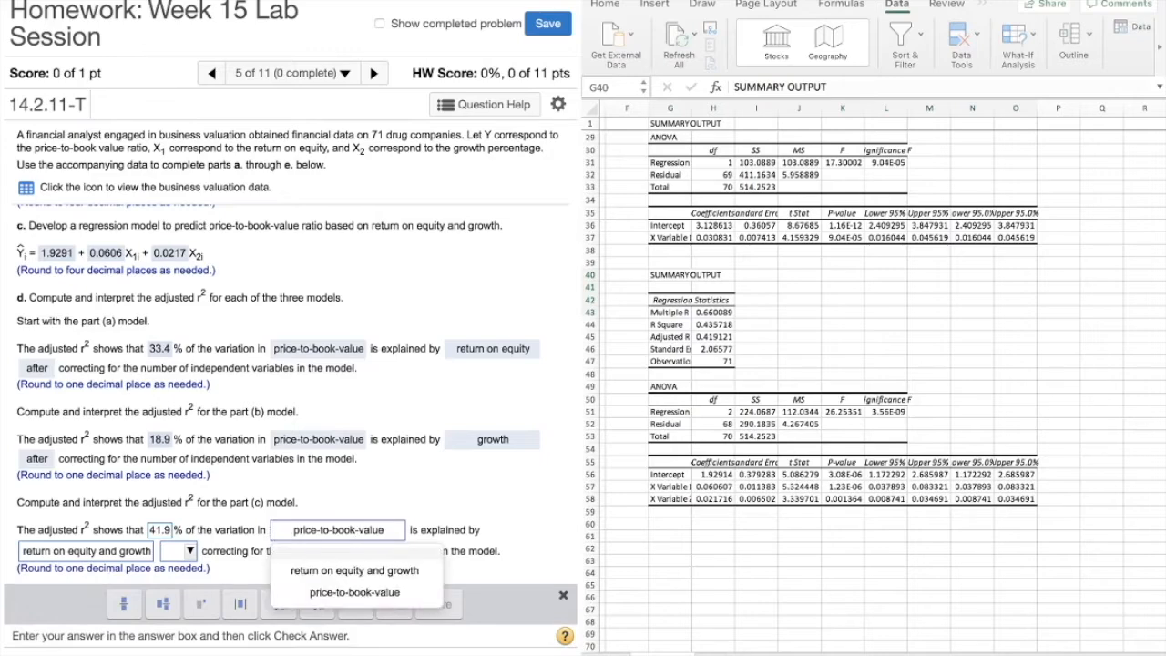
{"action": "left_click", "coordinate": [338, 531]}
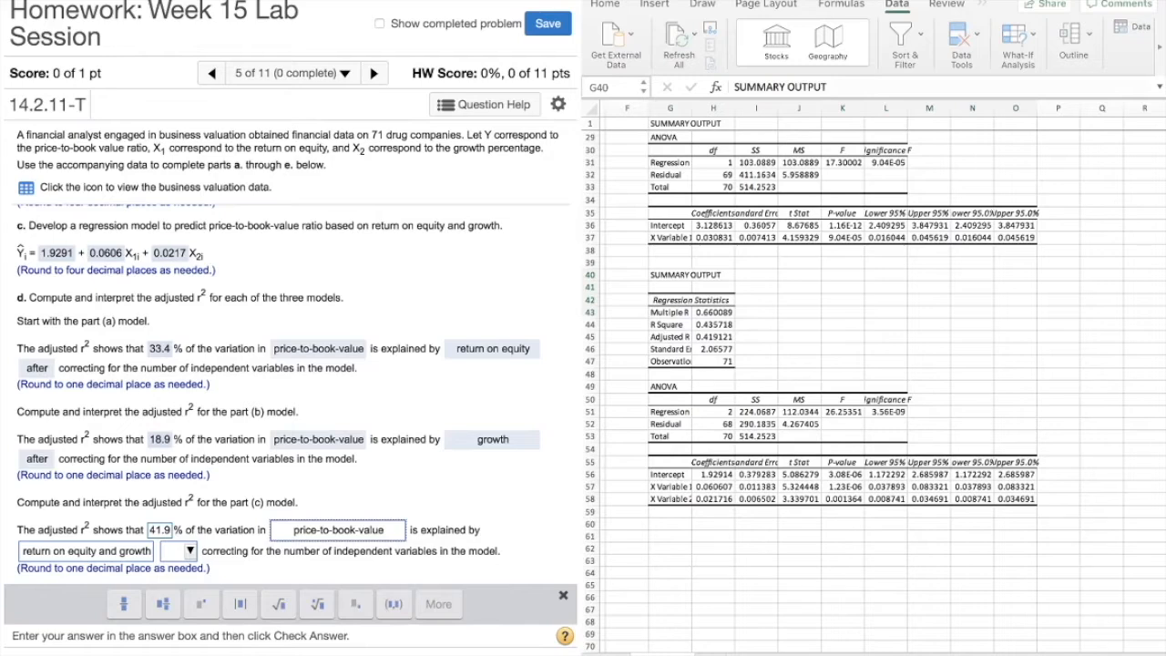
{"action": "left_click", "coordinate": [182, 551]}
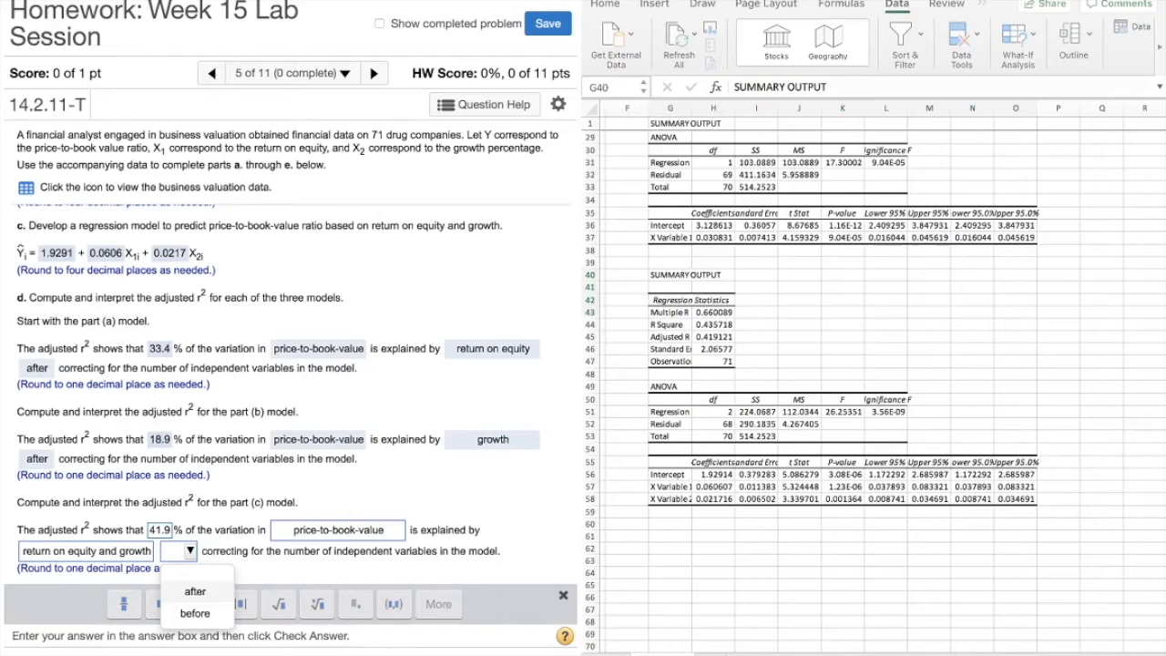
{"action": "left_click", "coordinate": [195, 592]}
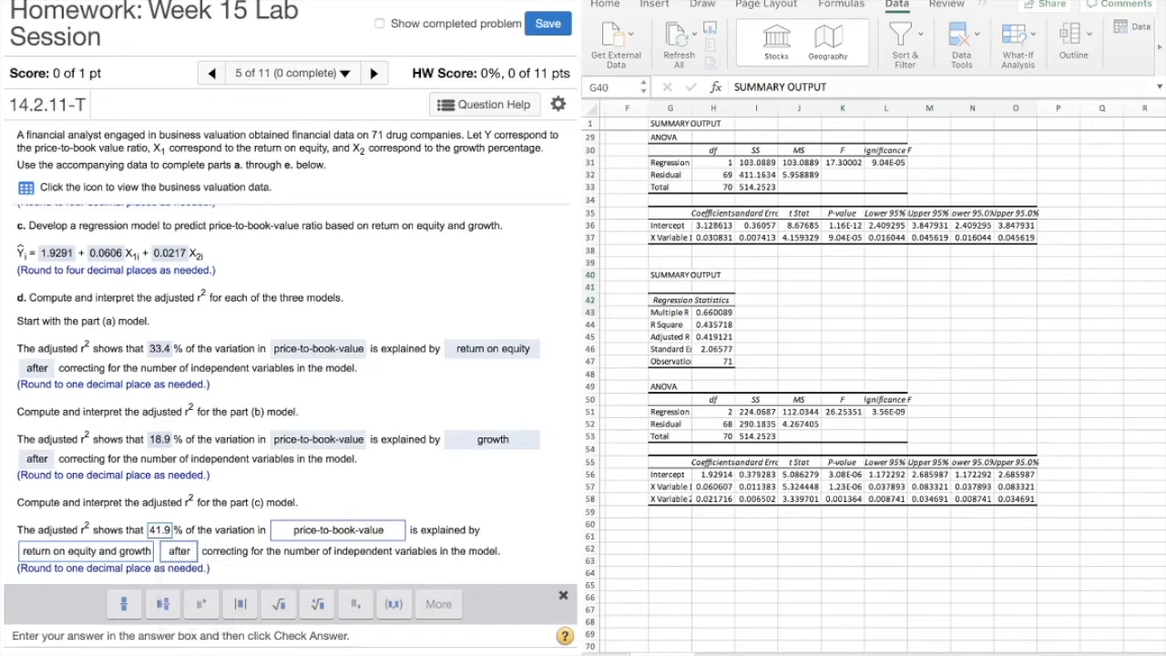
{"action": "key", "text": "Return"}
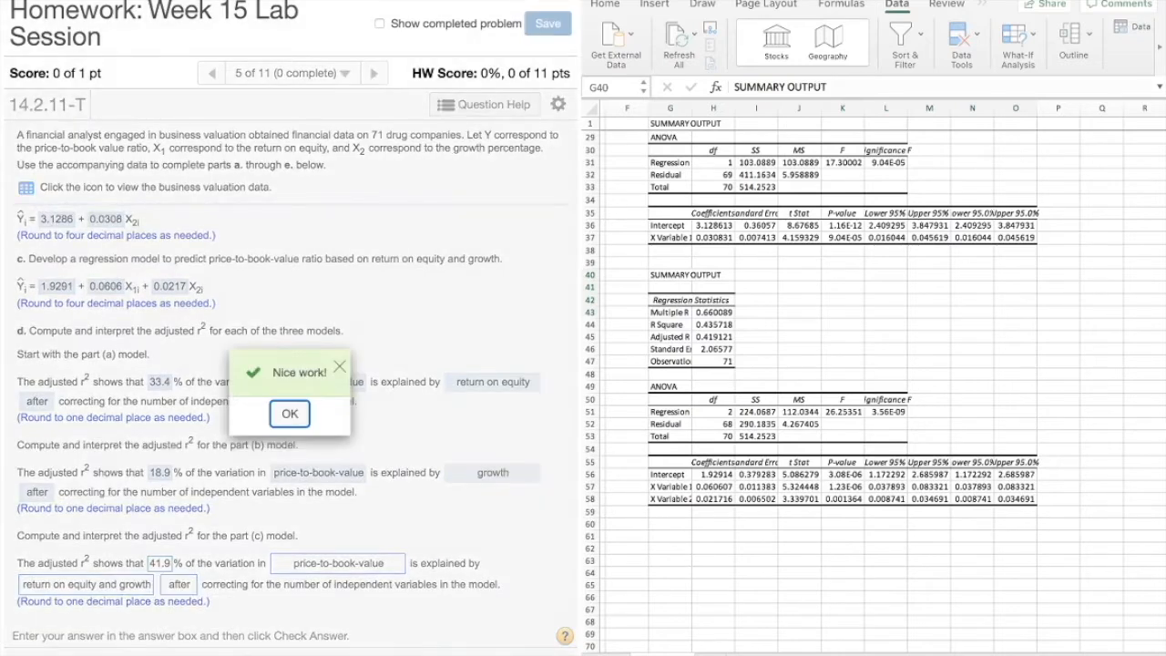
{"action": "key", "text": "Return"}
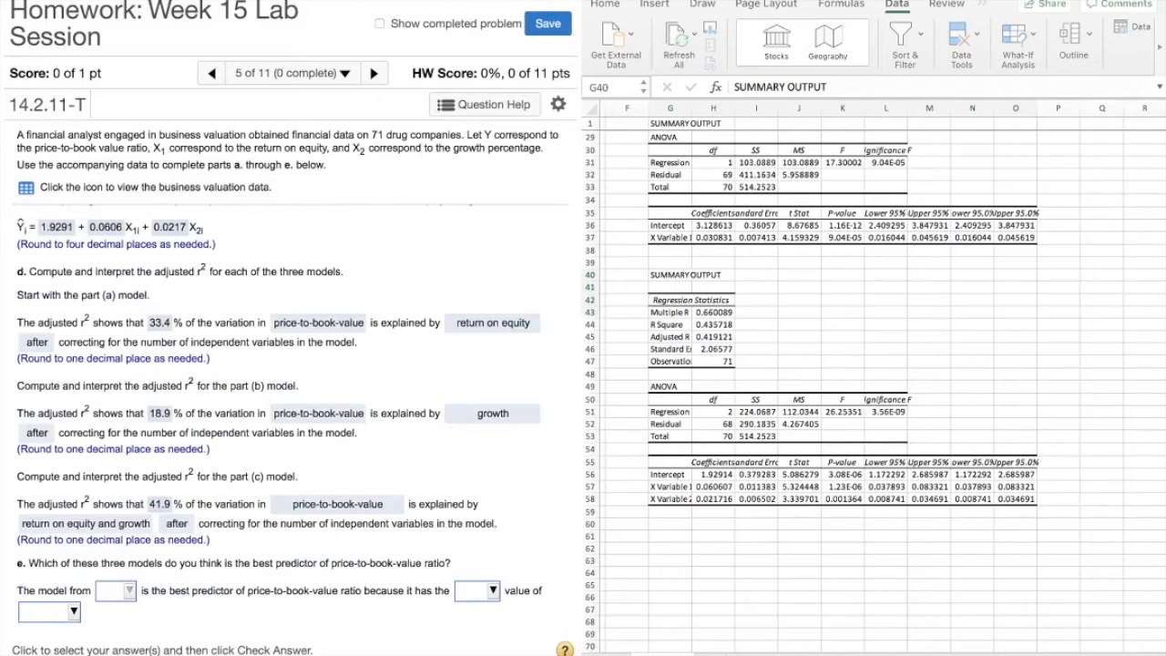
- For part e, answer that the part (c) model is the best predictor because it has the largest adjusted r² value, and submit
{"action": "left_click", "coordinate": [129, 590]}
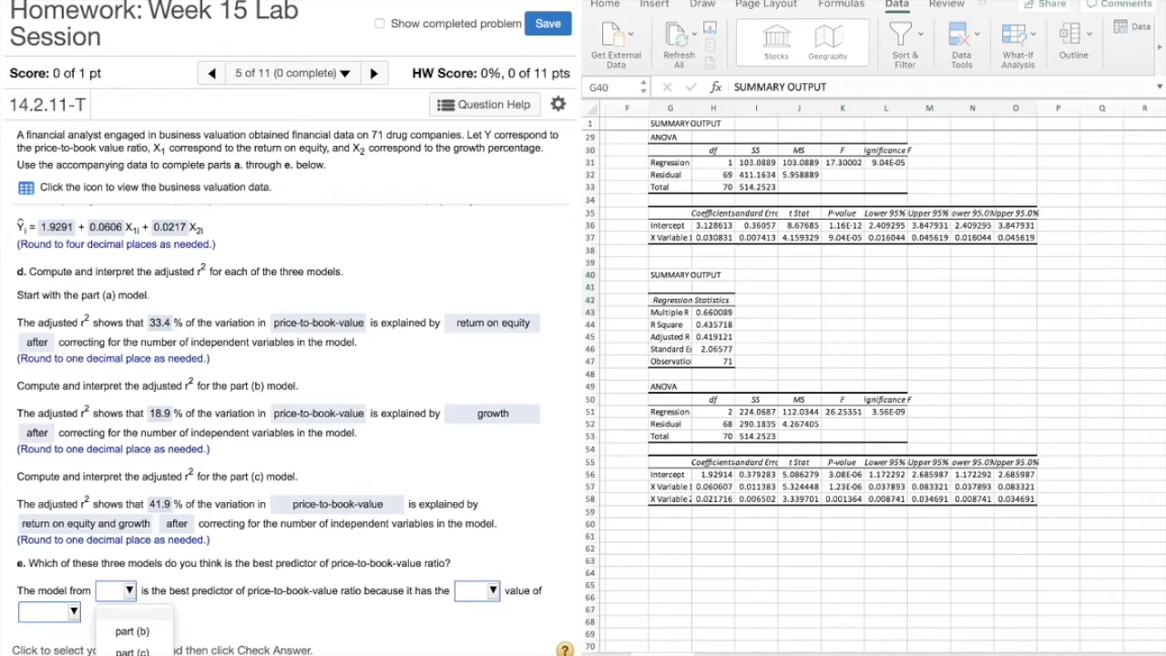
{"action": "left_click", "coordinate": [132, 652]}
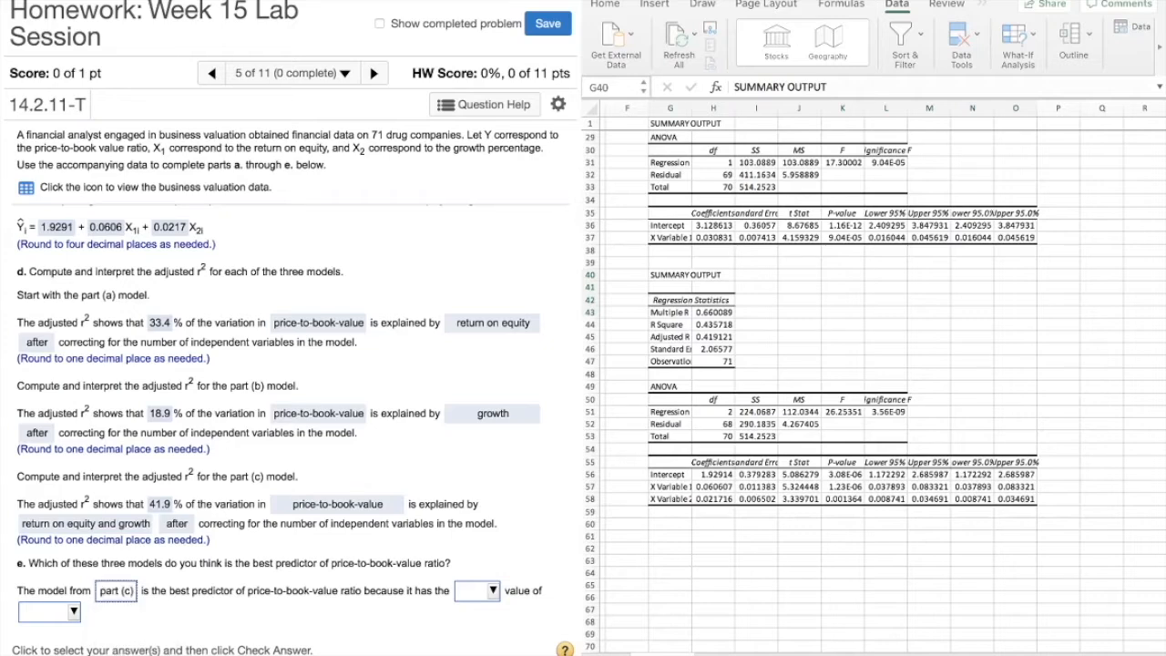
{"action": "left_click", "coordinate": [492, 591]}
{"action": "left_click", "coordinate": [493, 631]}
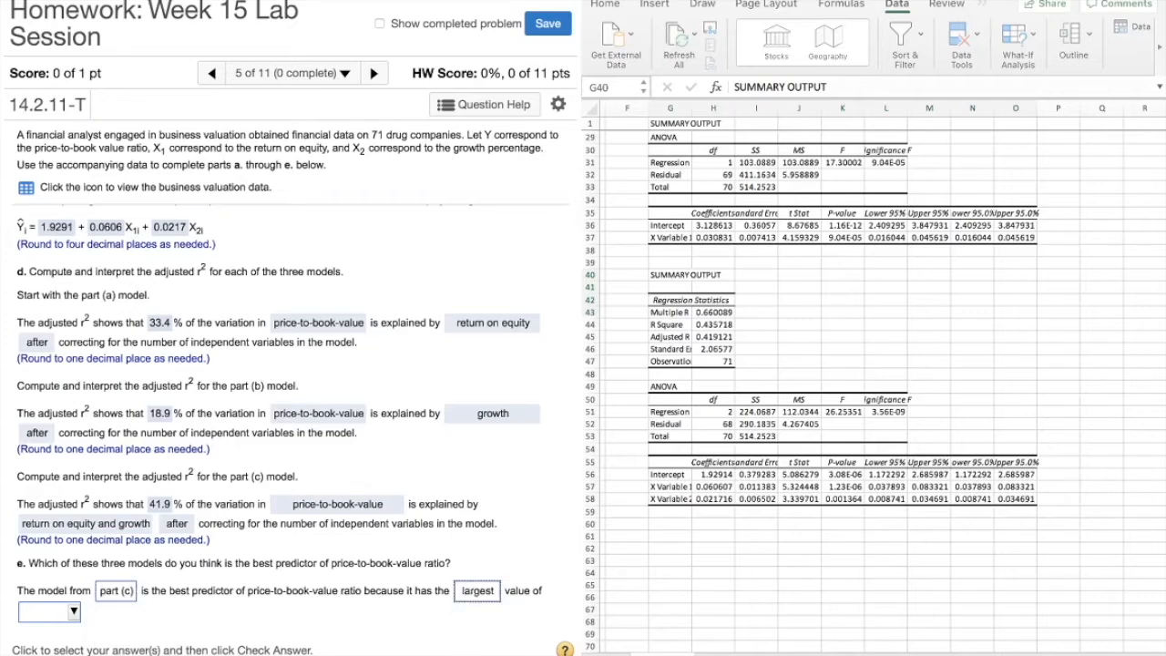
{"action": "left_click", "coordinate": [48, 611]}
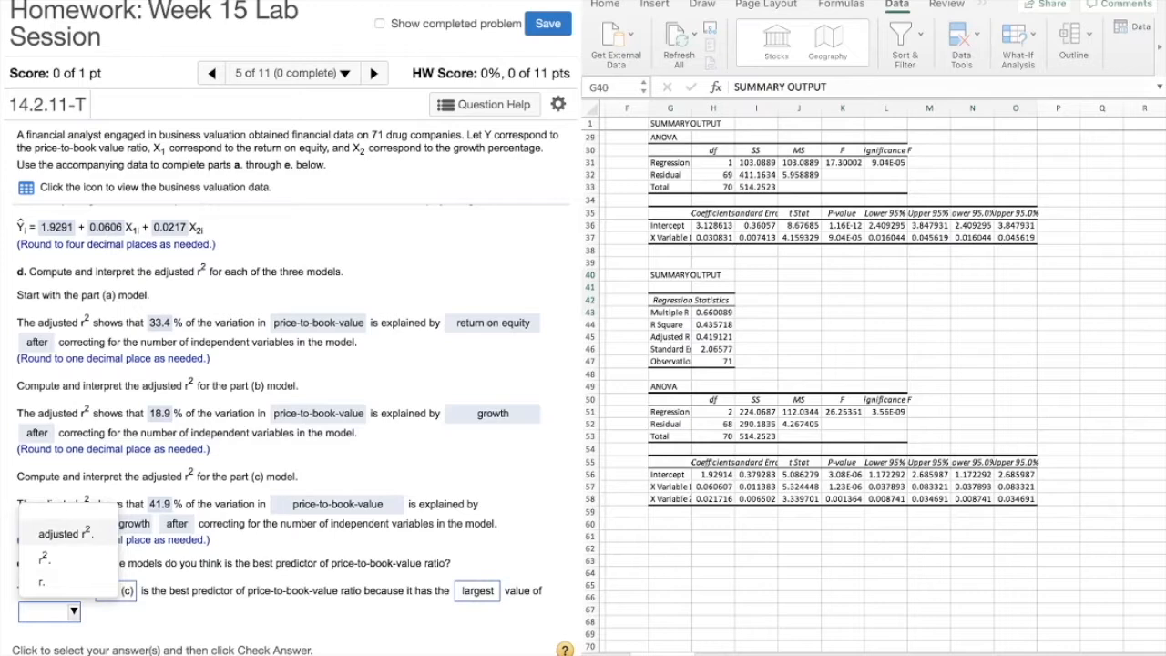
{"action": "left_click", "coordinate": [66, 534]}
{"action": "key", "text": "Return"}
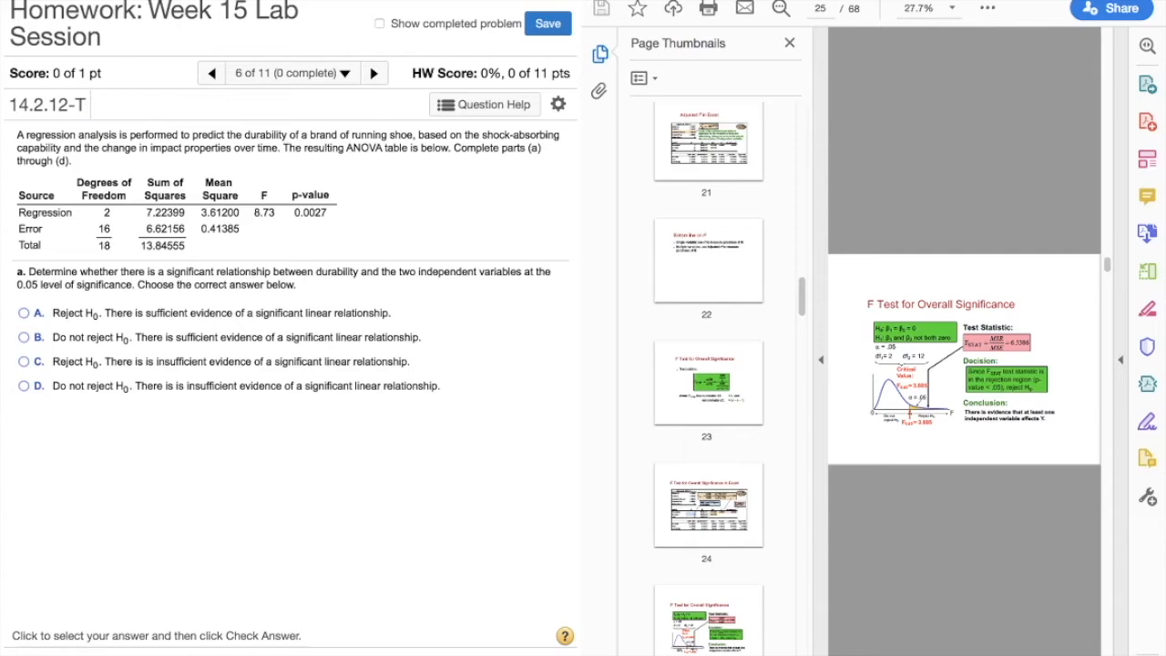
- For the running-shoe durability question's part a, choose to reject H0 with sufficient evidence of a significant linear relationship, submit, and continue
{"action": "left_click", "coordinate": [24, 313]}
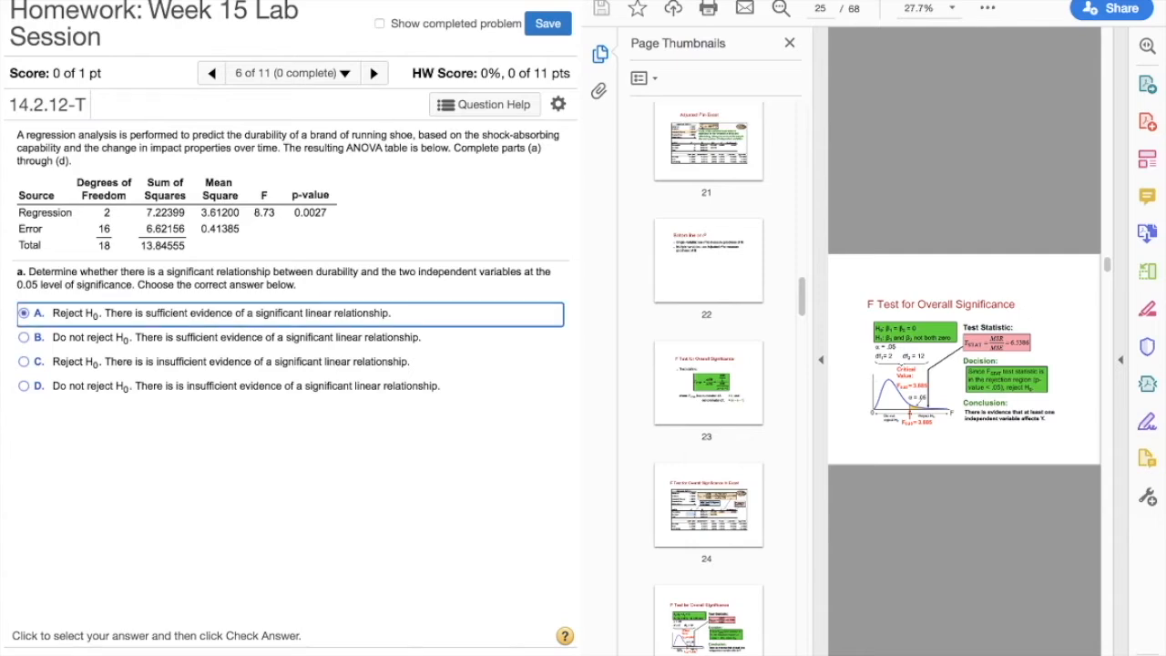
{"action": "key", "text": "Return"}
{"action": "key", "text": "Return"}
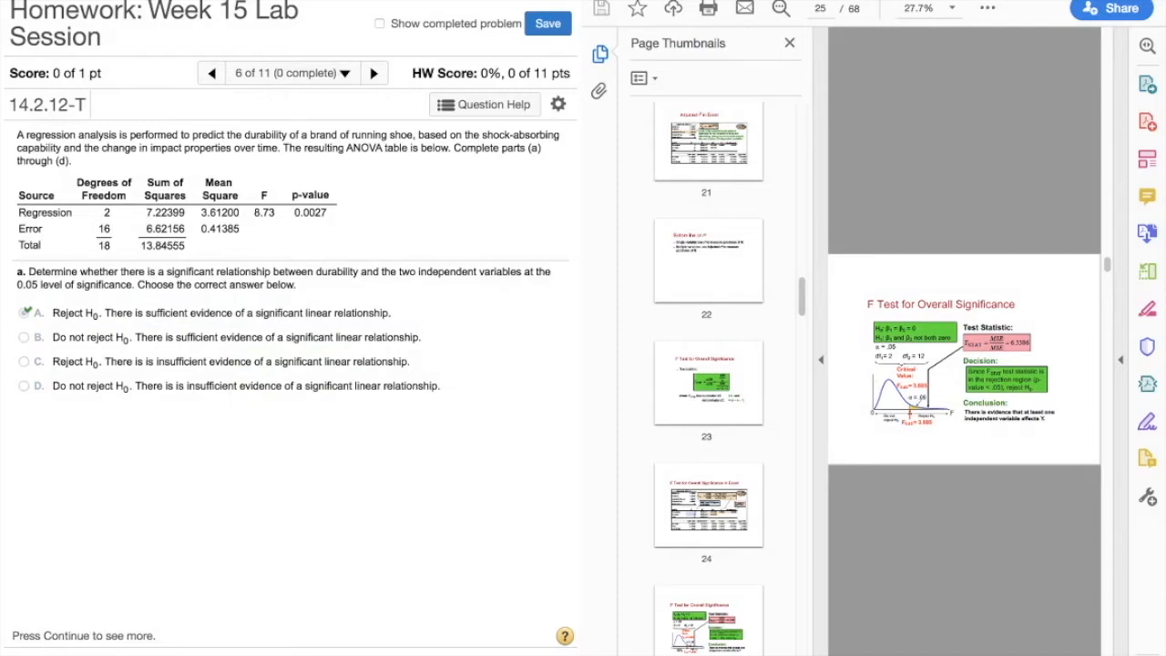
{"action": "key", "text": "Return"}
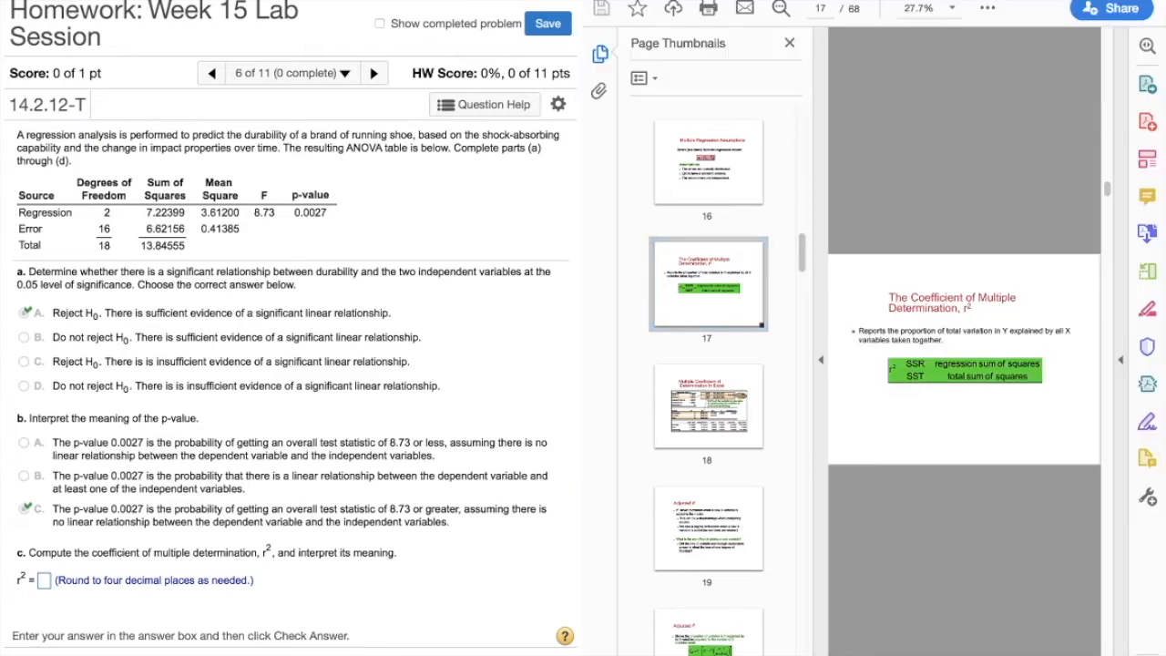
- Enter 0.5218 as the coefficient of multiple determination r² in part c and submit it
{"action": "left_click", "coordinate": [43, 581]}
{"action": "type", "text": "0.52"}
{"action": "type", "text": "17"}
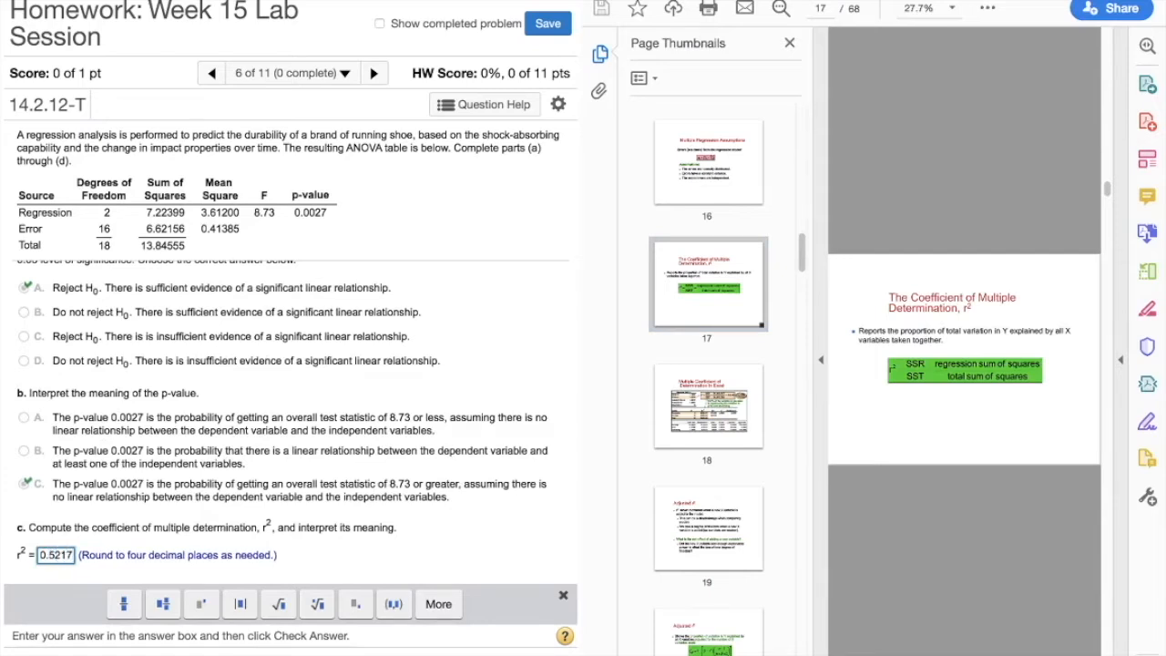
{"action": "key", "text": "BackSpace"}
{"action": "type", "text": "8"}
{"action": "key", "text": "Return"}
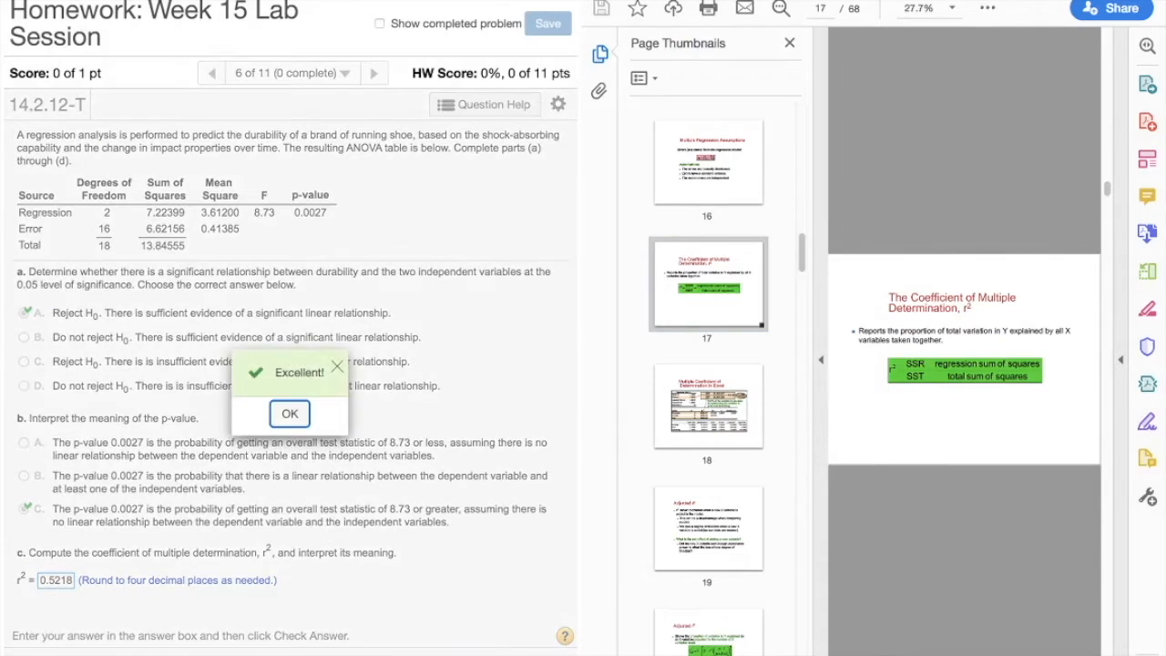
{"action": "key", "text": "Return"}
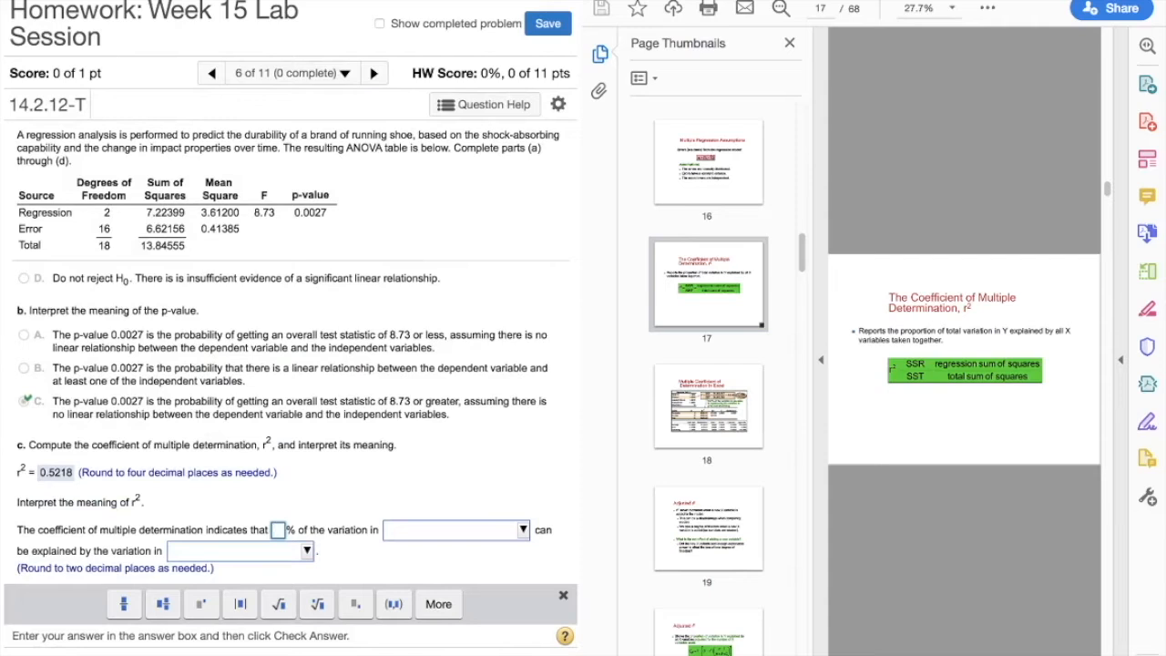
- Interpret r² as 52.18% of the variation in durability, explained by the variation in the two independent variables, and submit
{"action": "scroll", "coordinate": [292, 428], "scroll_direction": "up", "scroll_amount": 1}
{"action": "scroll", "coordinate": [291, 428], "scroll_direction": "down", "scroll_amount": 1}
{"action": "type", "text": "52"}
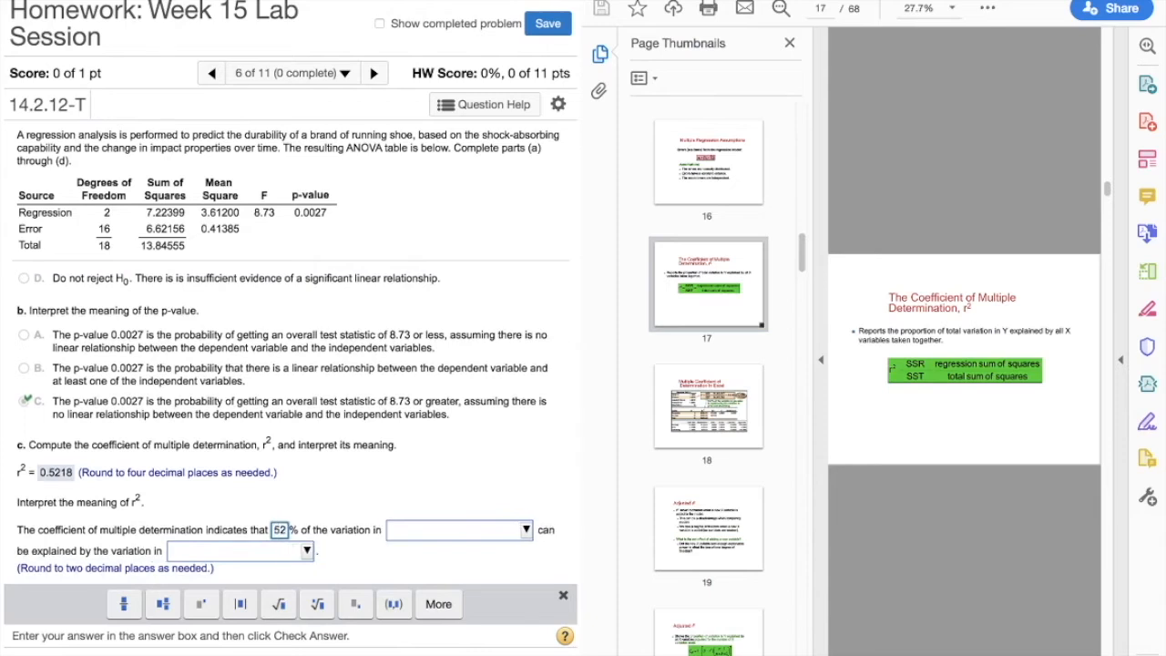
{"action": "type", "text": "."}
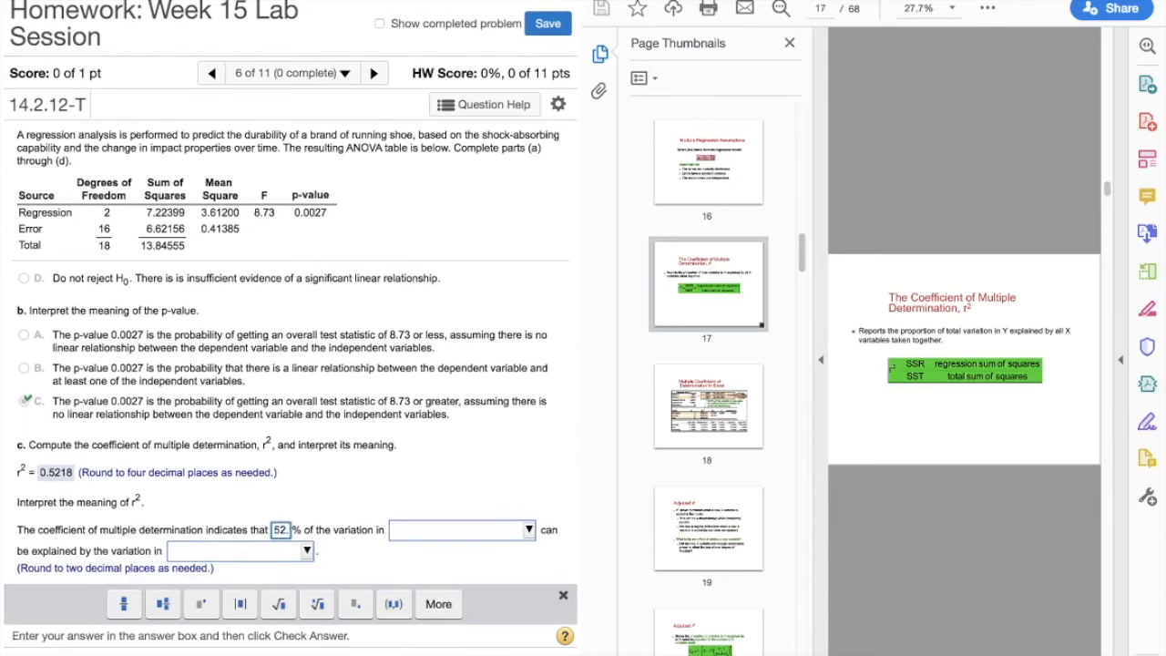
{"action": "type", "text": "18"}
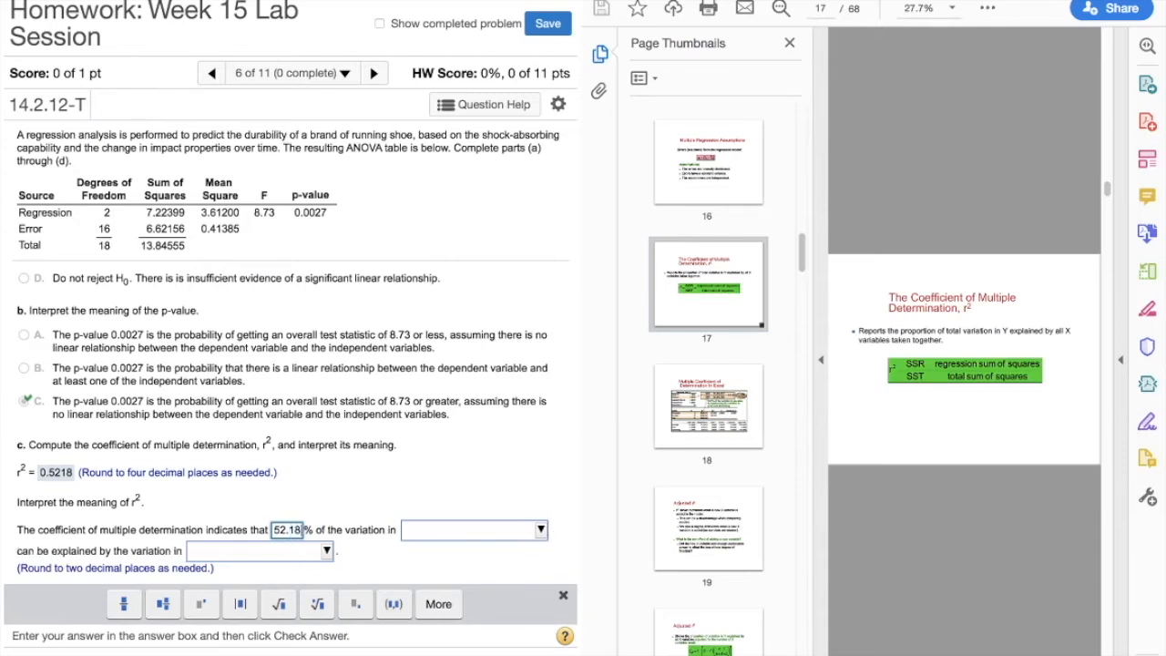
{"action": "left_click", "coordinate": [541, 530]}
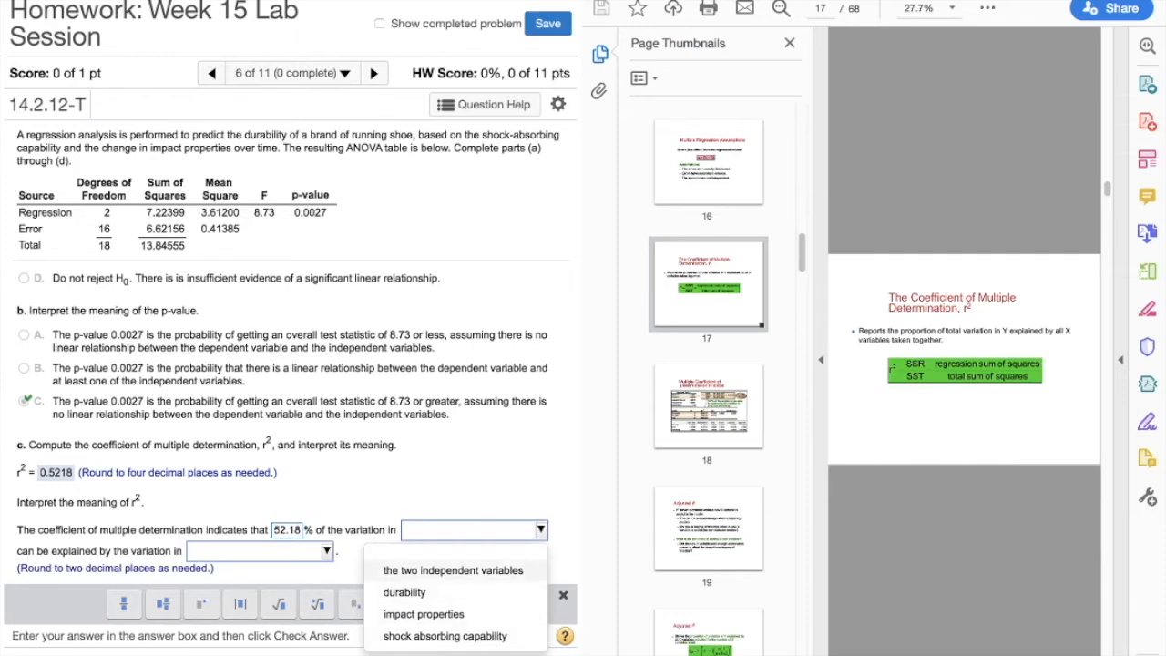
{"action": "left_click", "coordinate": [404, 593]}
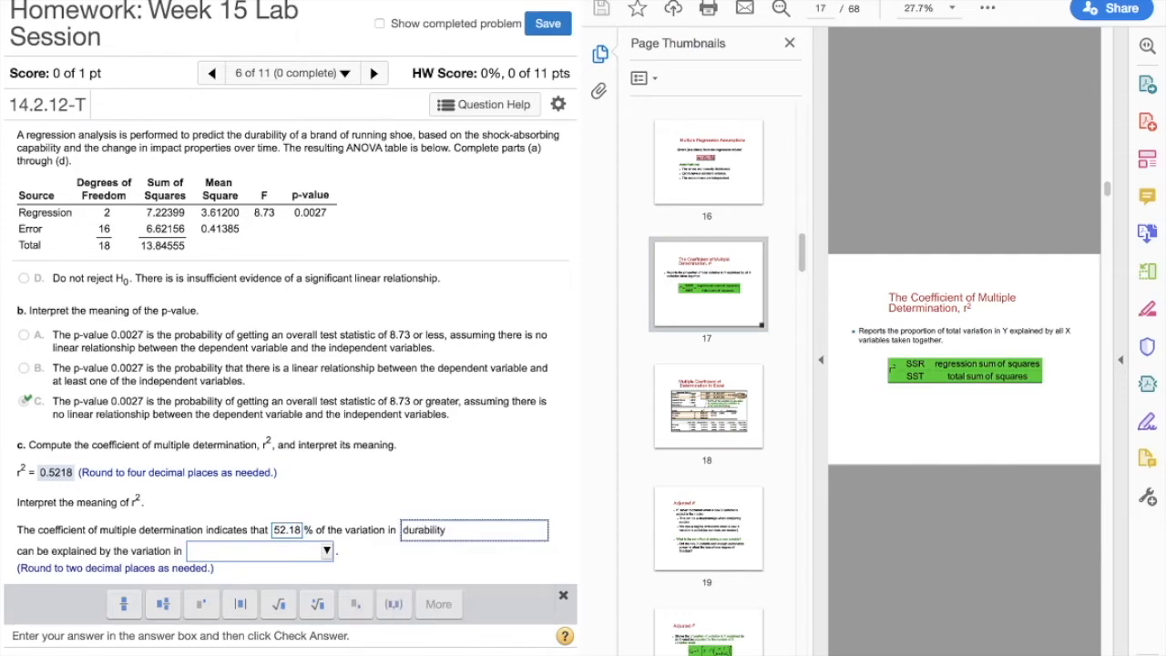
{"action": "left_click", "coordinate": [292, 551]}
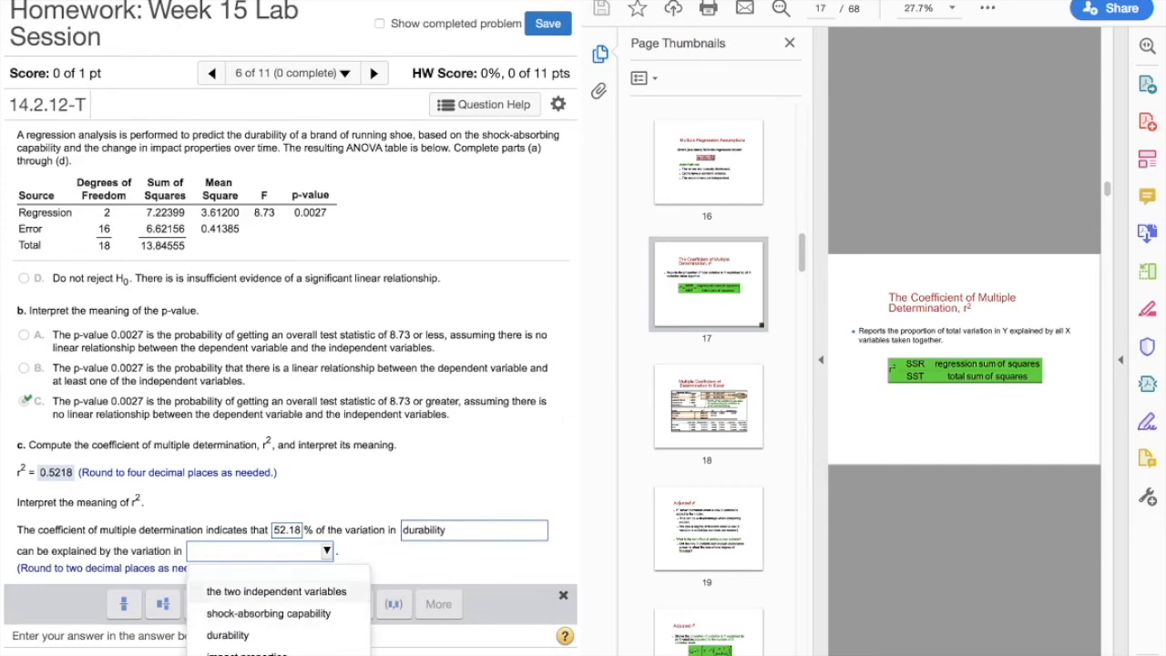
{"action": "left_click", "coordinate": [276, 591]}
{"action": "key", "text": "Return"}
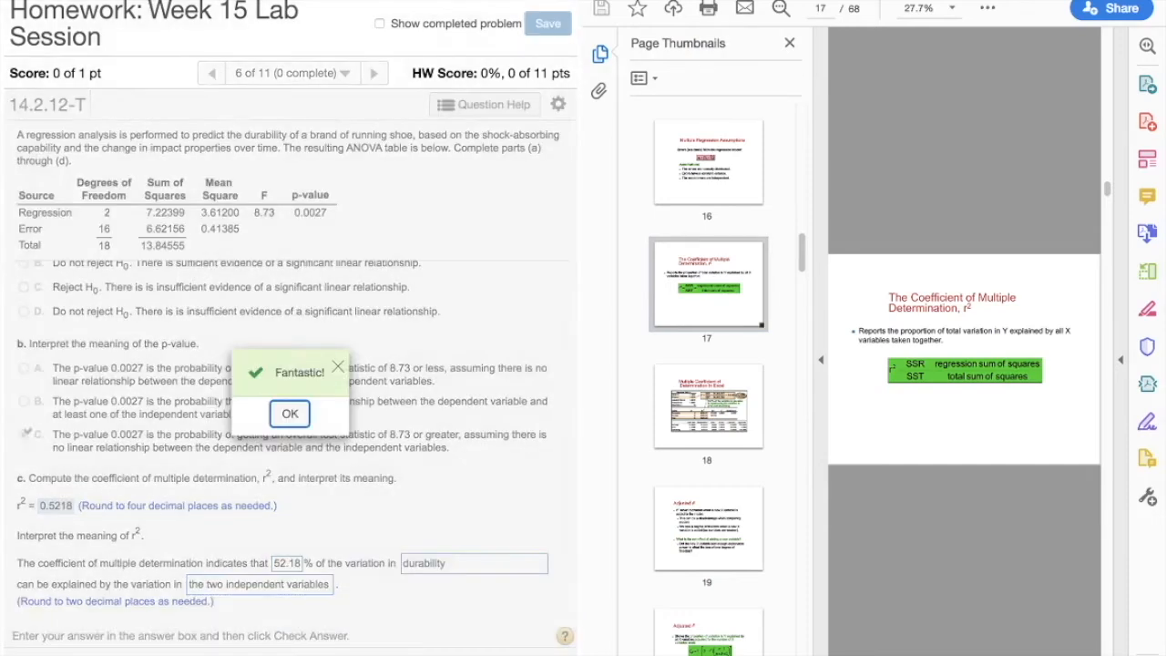
{"action": "key", "text": "Return"}
- Switch to Excel and enter 19 for n, 2 for k and 16 for n-k-1 in B1 to B3
{"action": "key", "text": "super+Tab"}
{"action": "left_click", "coordinate": [678, 124]}
{"action": "type", "text": "19"}
{"action": "key", "text": "Return"}
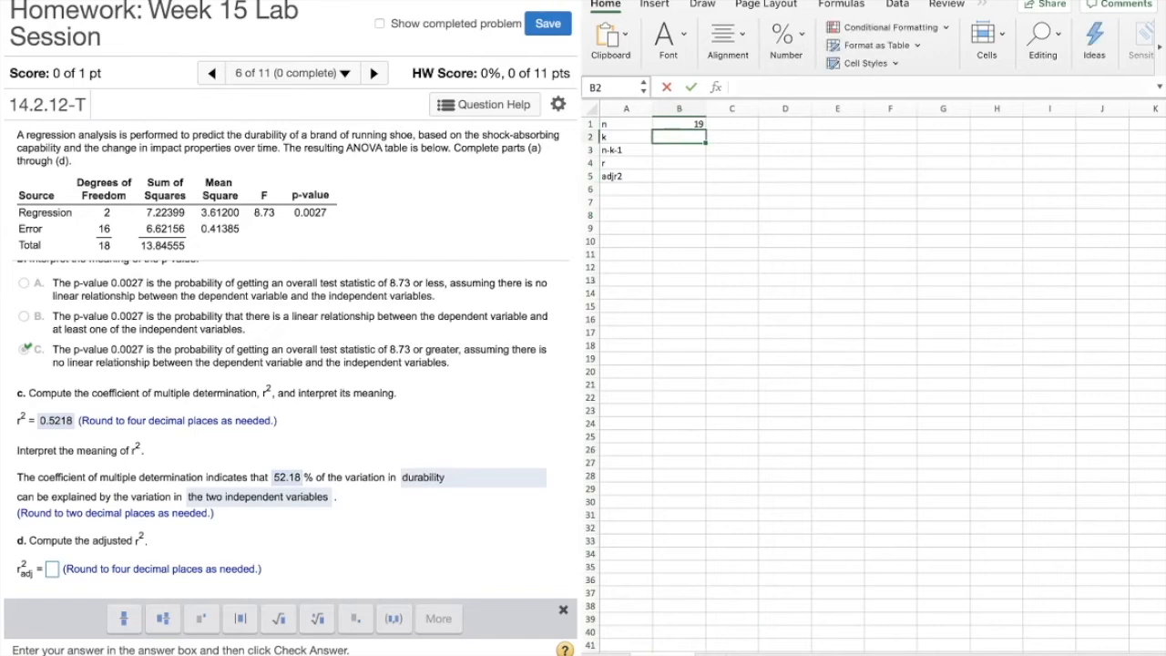
{"action": "type", "text": "2"}
{"action": "key", "text": "Return"}
{"action": "type", "text": "="}
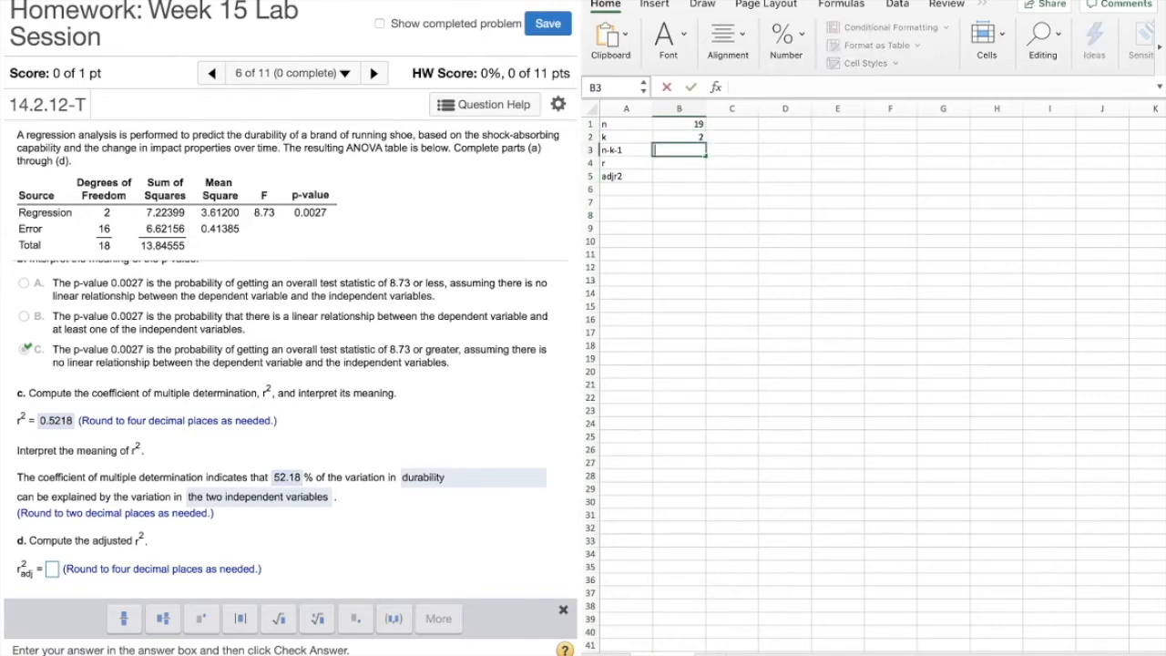
{"action": "type", "text": "16"}
{"action": "key", "text": "Return"}
- Compute the value beside the r label in B4 with the formula =7.22399/13.84555
{"action": "key", "text": "BackSpace"}
{"action": "type", "text": "="}
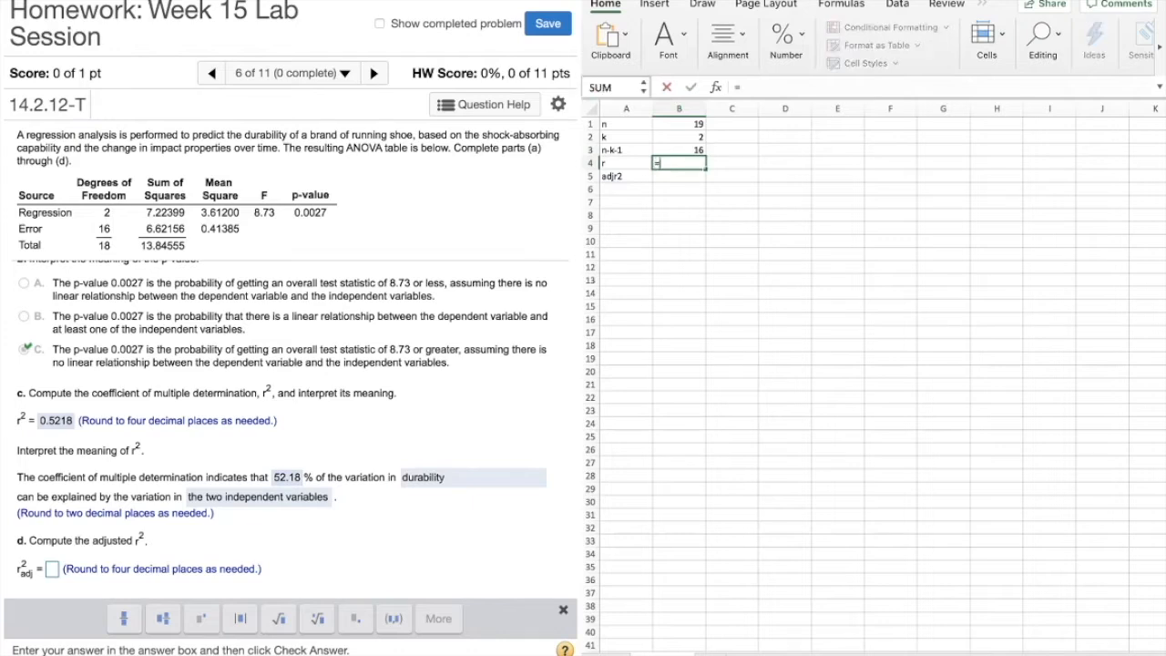
{"action": "type", "text": "7.22399/13."}
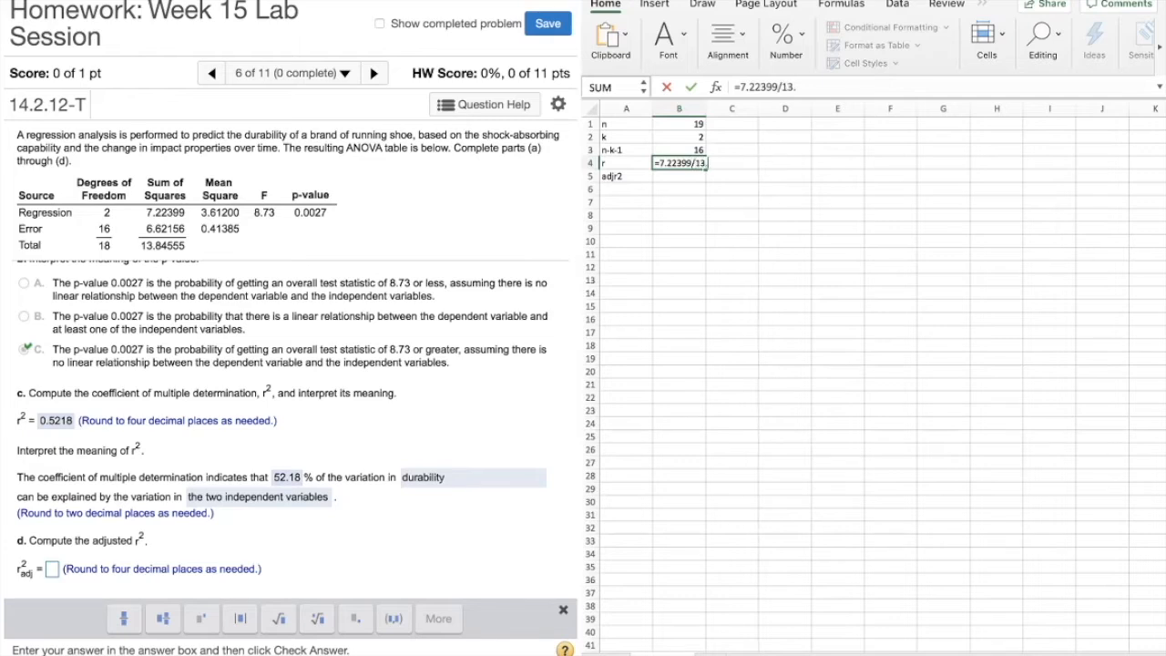
{"action": "type", "text": "84555"}
{"action": "key", "text": "Return"}
- Compute the adjusted r² in B5 with the formula =1-(1-B4)*(B1-1)/B3
{"action": "type", "text": "="}
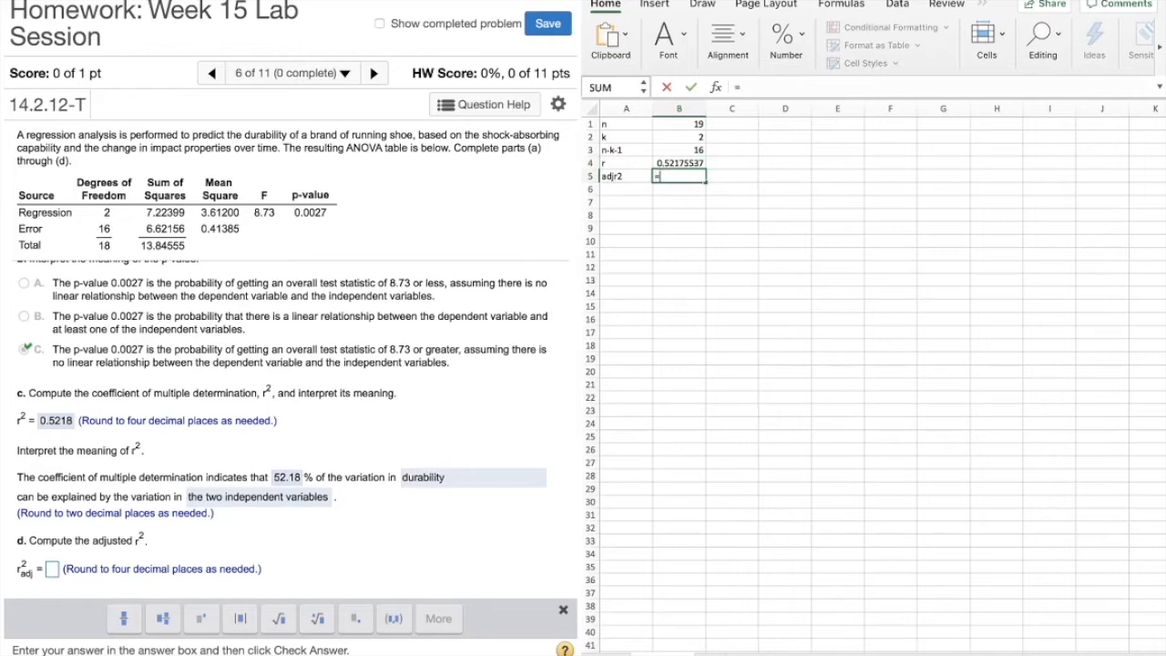
{"action": "type", "text": "1-(1-"}
{"action": "key", "text": "Up"}
{"action": "type", "text": ")*"}
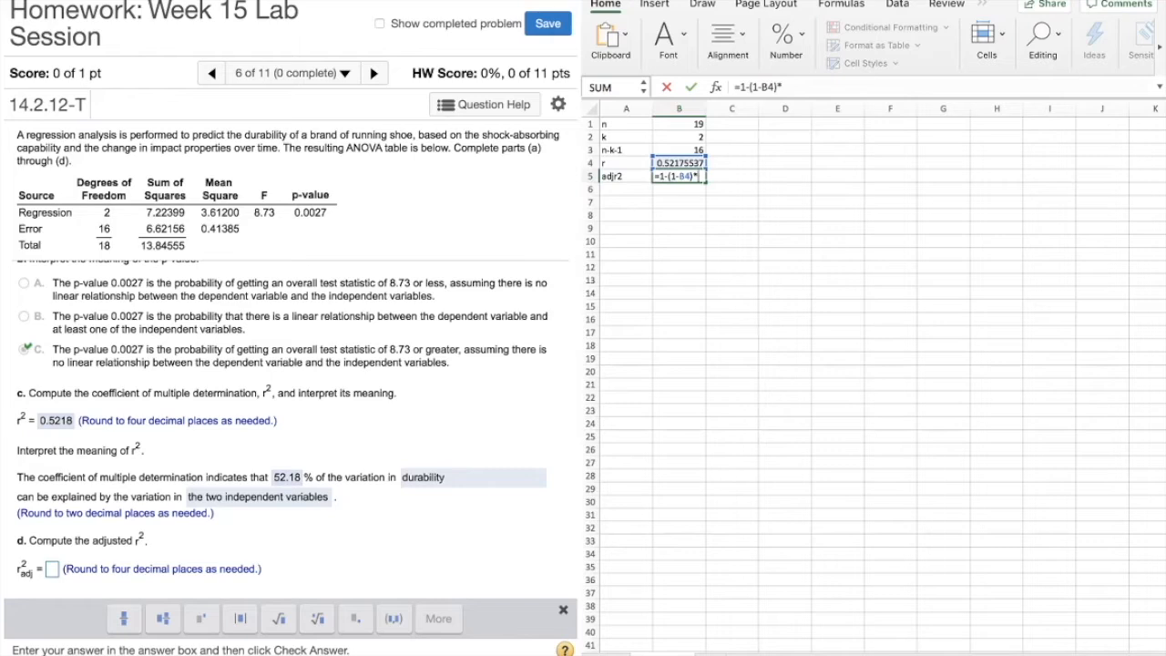
{"action": "type", "text": "(B1-1"}
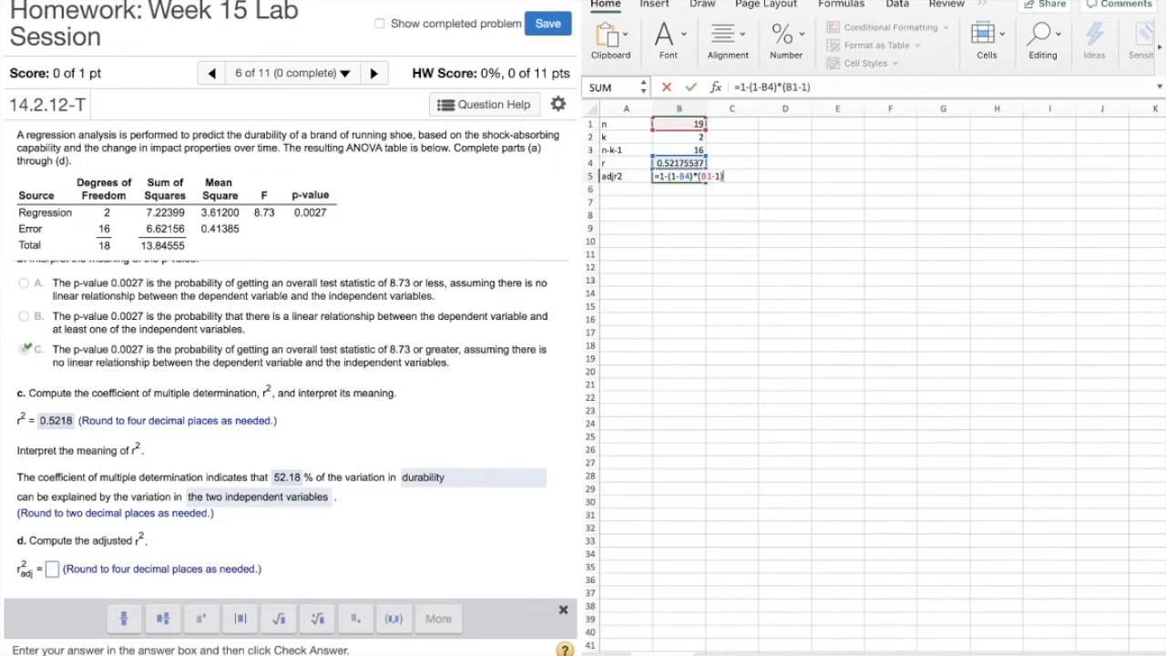
{"action": "type", "text": ")/B3"}
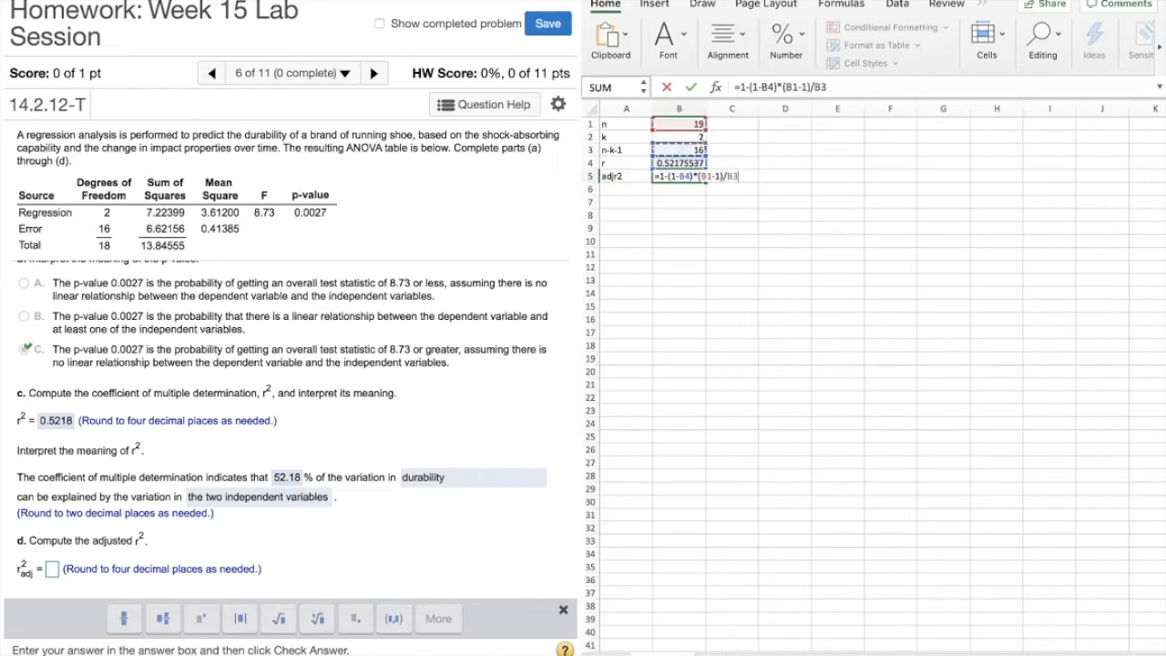
{"action": "key", "text": "Return"}
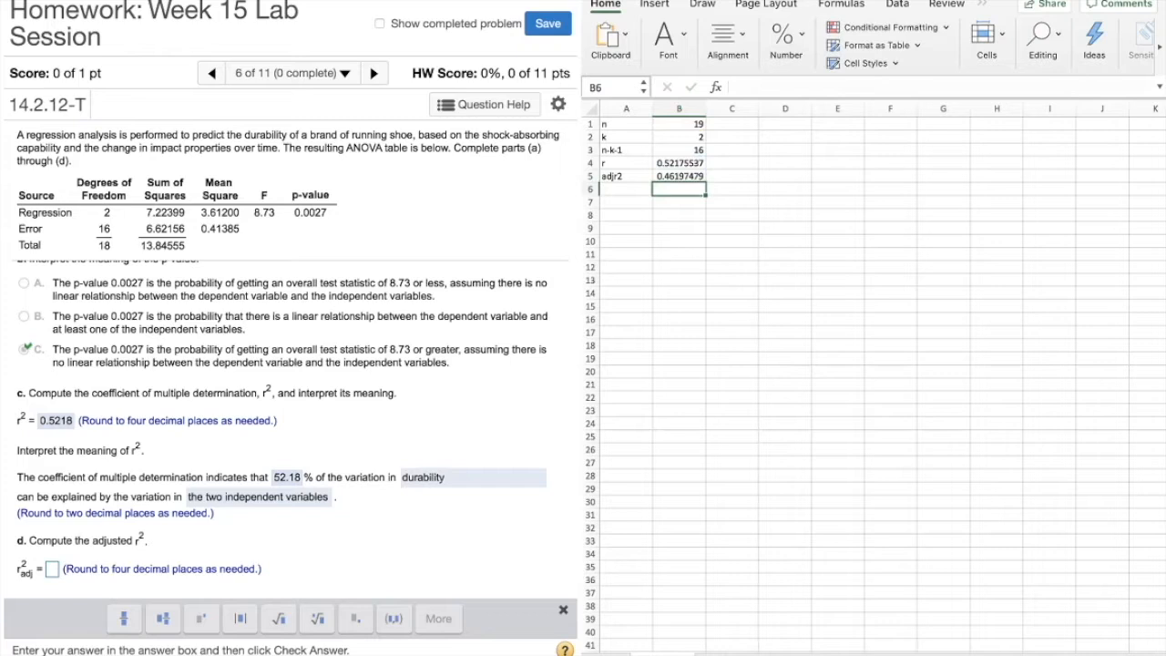
- Enter 0.4620 as the adjusted r² in part d of the homework question and submit it
{"action": "left_click", "coordinate": [52, 570]}
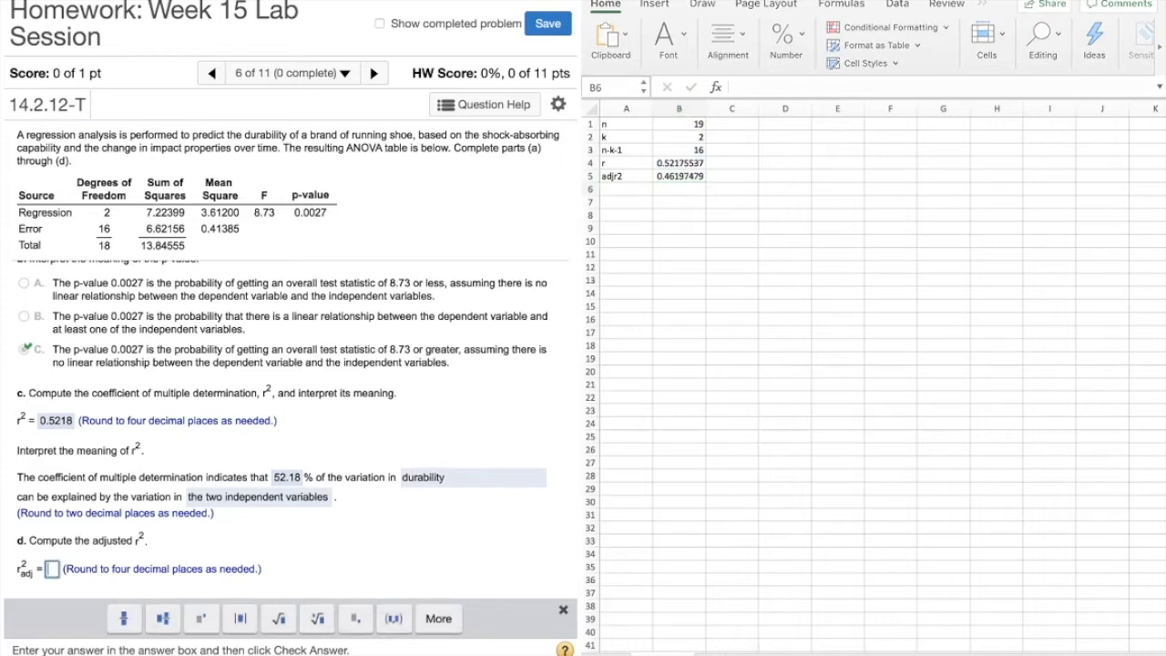
{"action": "type", "text": "46"}
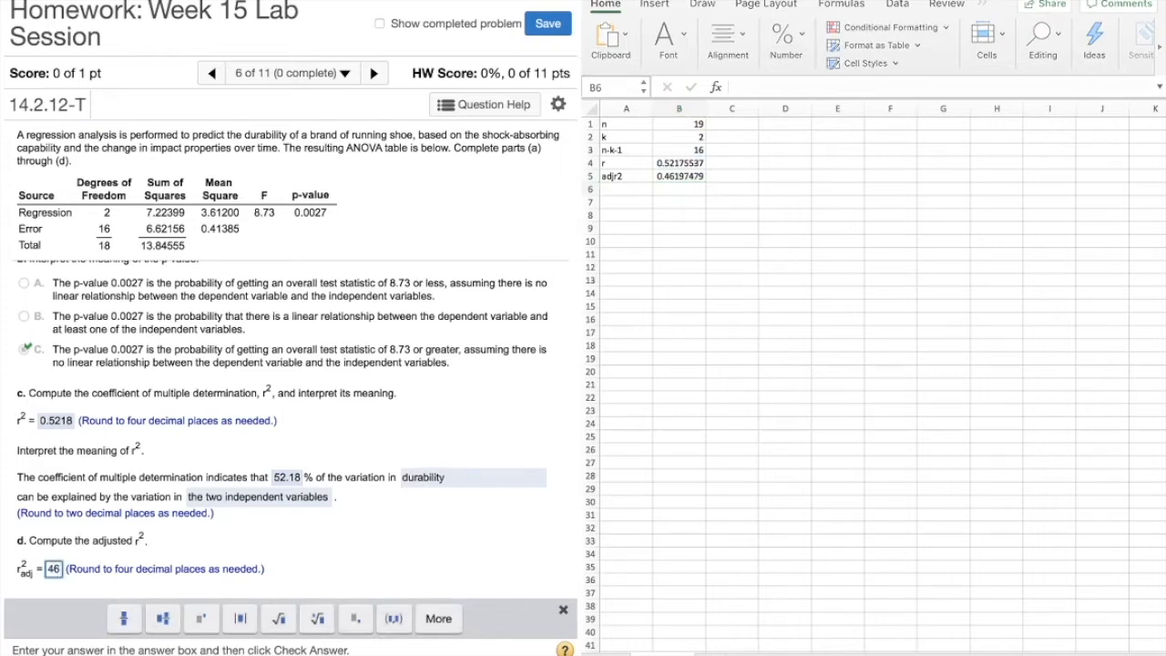
{"action": "key", "text": "BackSpace"}
{"action": "key", "text": "BackSpace"}
{"action": "type", "text": "0"}
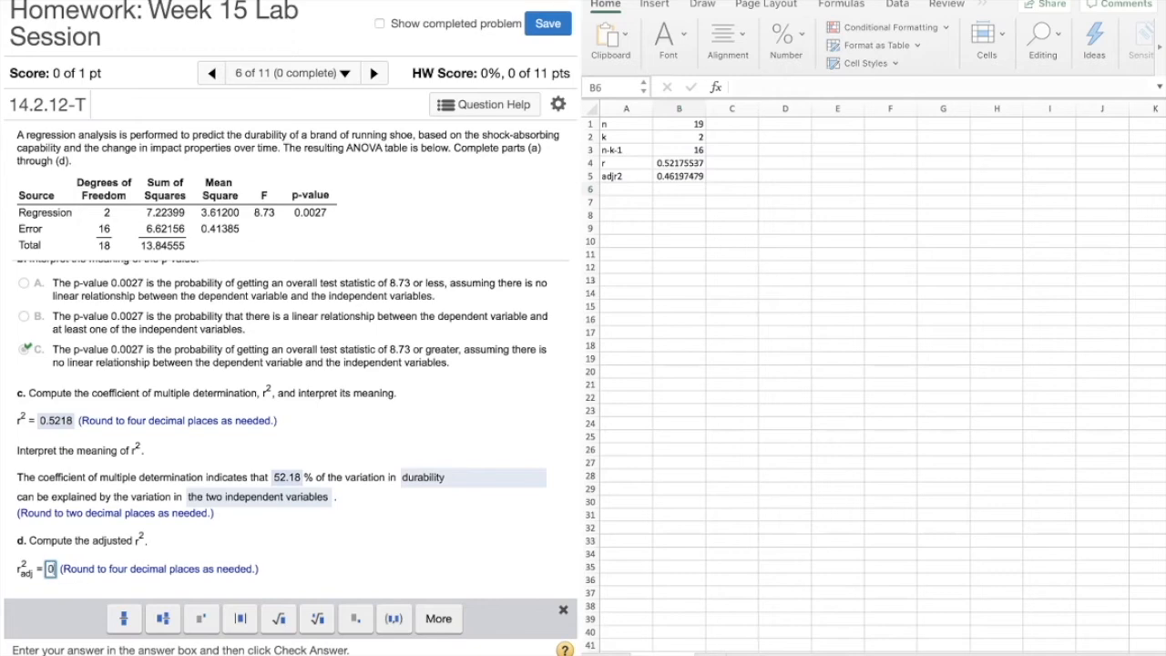
{"action": "type", "text": ".46"}
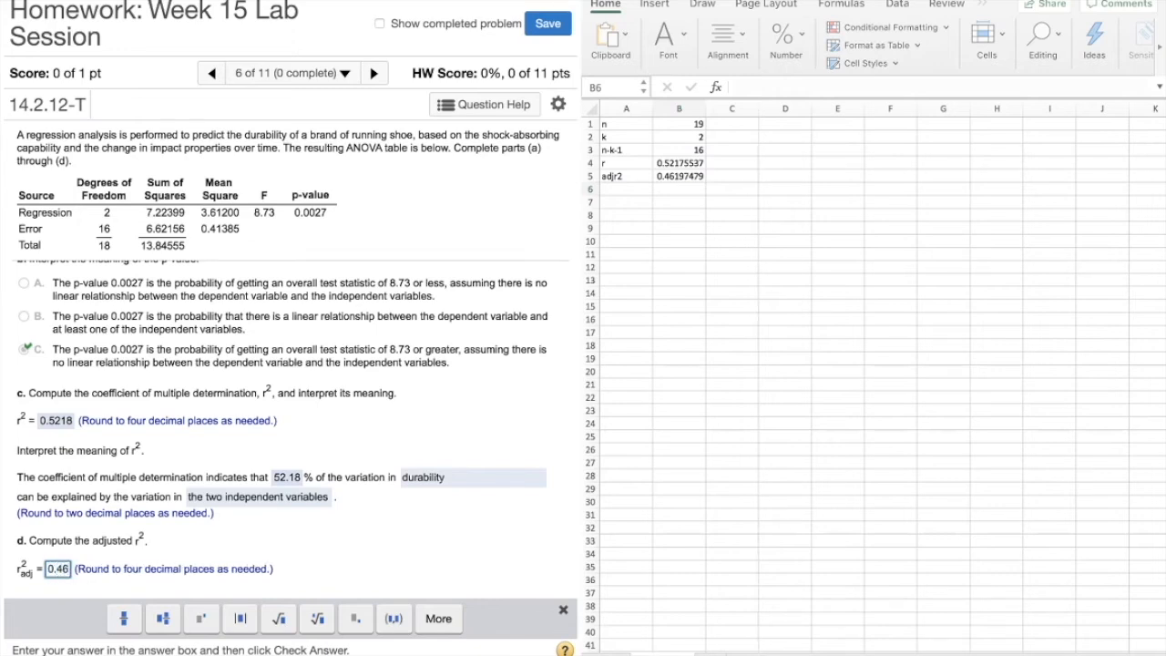
{"action": "type", "text": "1"}
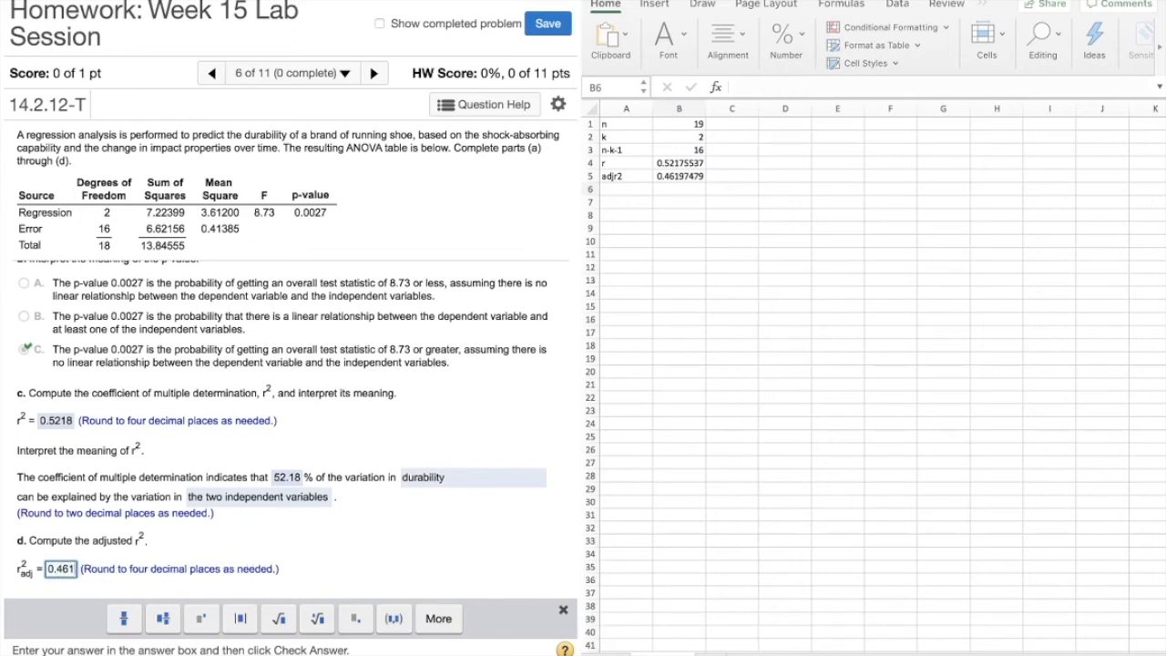
{"action": "key", "text": "BackSpace"}
{"action": "type", "text": "20"}
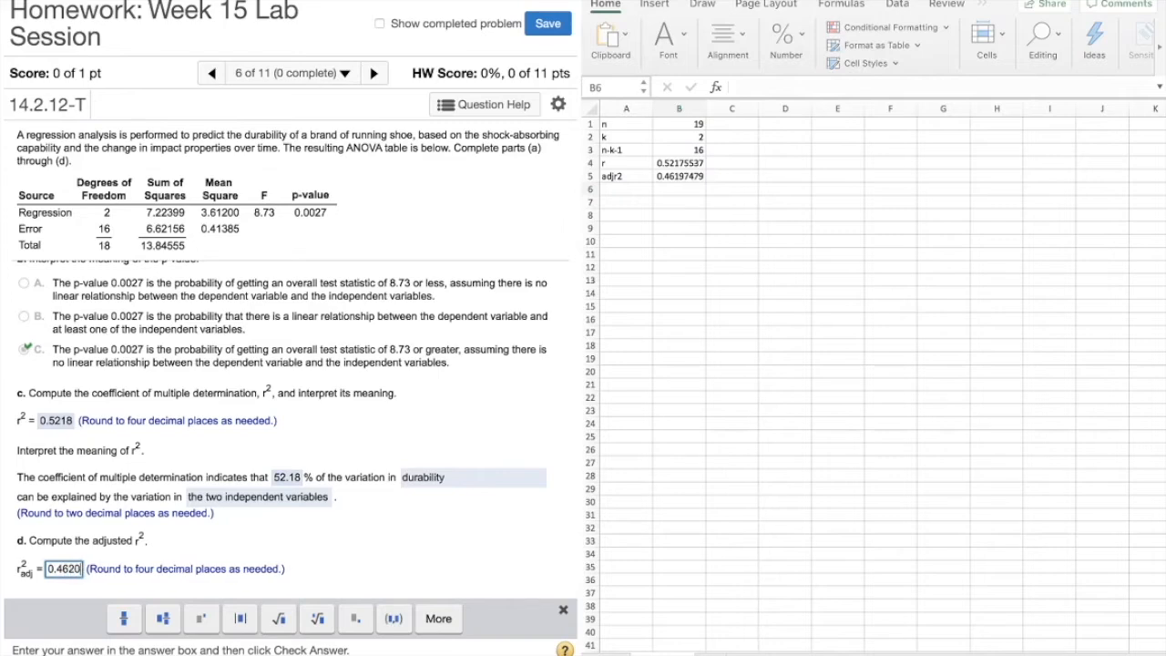
{"action": "key", "text": "Return"}
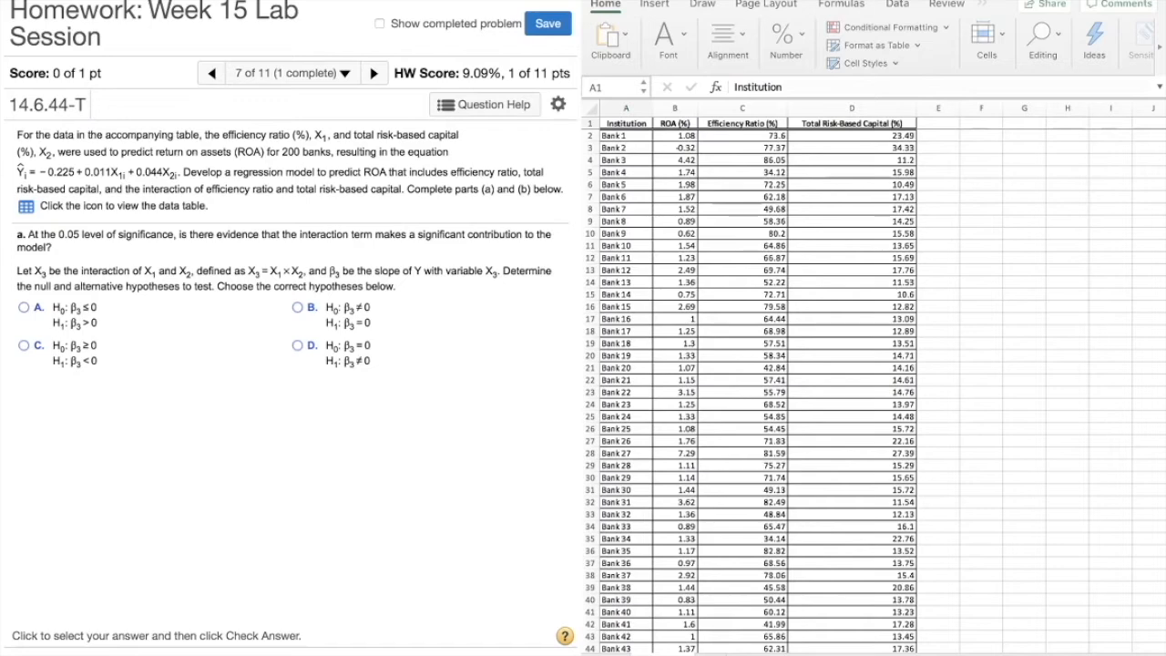
- Choose answer D (H0: β3 = 0, H1: β3 ≠ 0) as the hypotheses in part a and submit it
{"action": "left_click", "coordinate": [298, 345]}
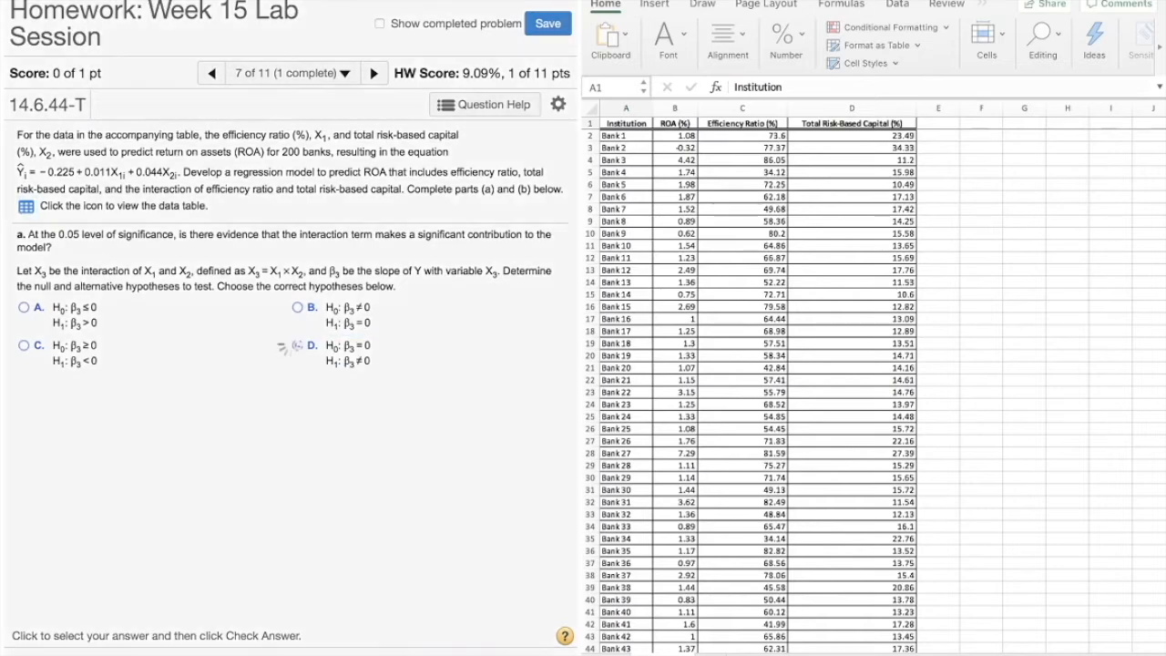
{"action": "left_click", "coordinate": [289, 411]}
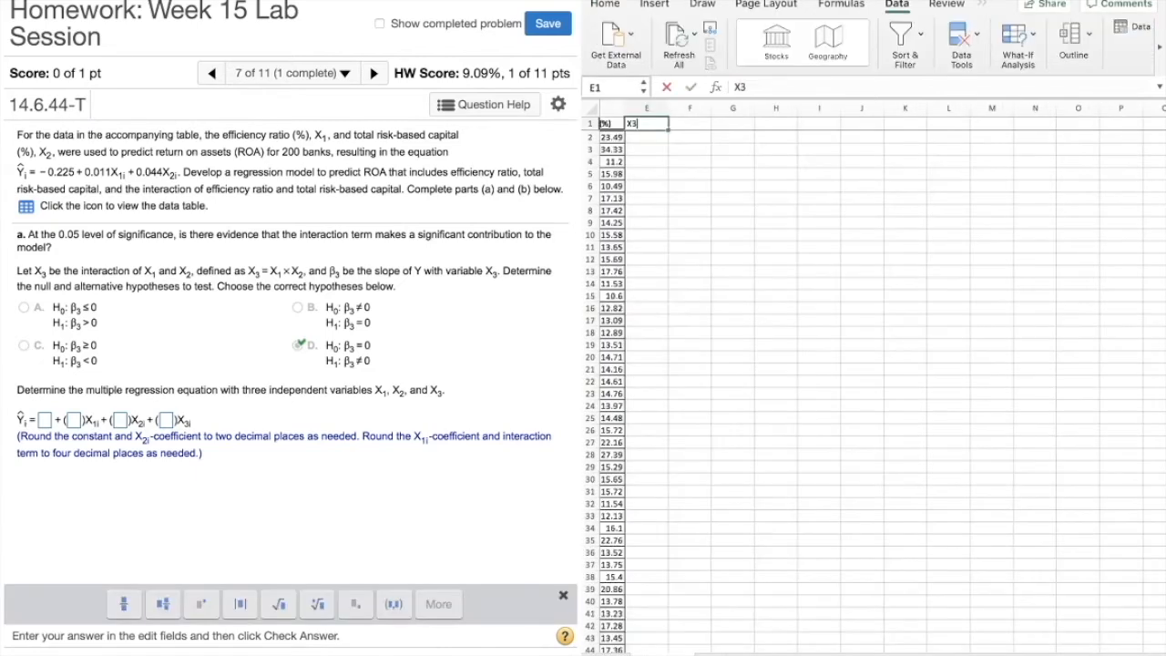
- In Excel, add an X3 column in E that computes the interaction term with =C2*D2 for every bank down to row 201
{"action": "key", "text": "Return"}
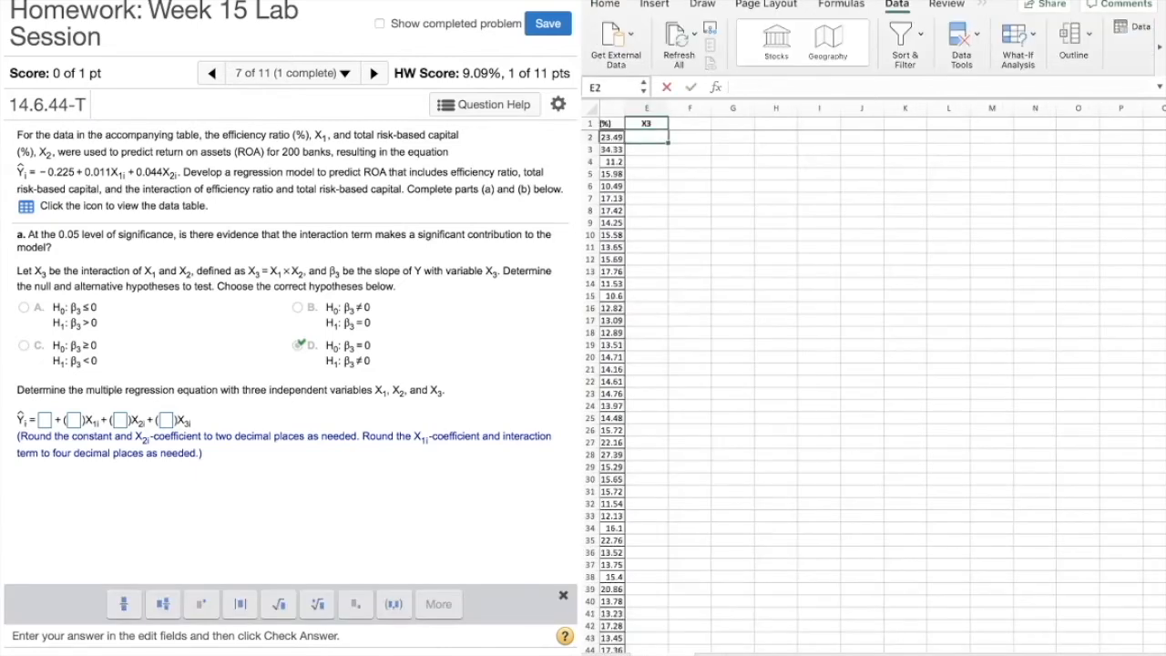
{"action": "scroll", "coordinate": [875, 382], "scroll_direction": "left", "scroll_amount": 4}
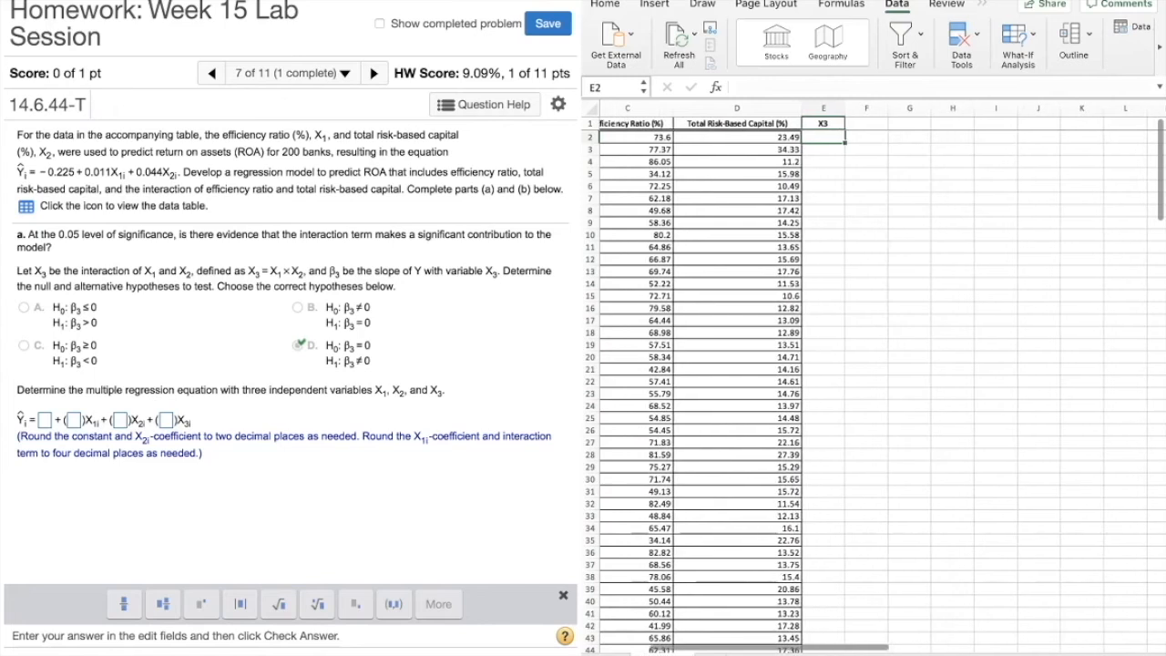
{"action": "type", "text": "="}
{"action": "key", "text": "Left"}
{"action": "key", "text": "Left"}
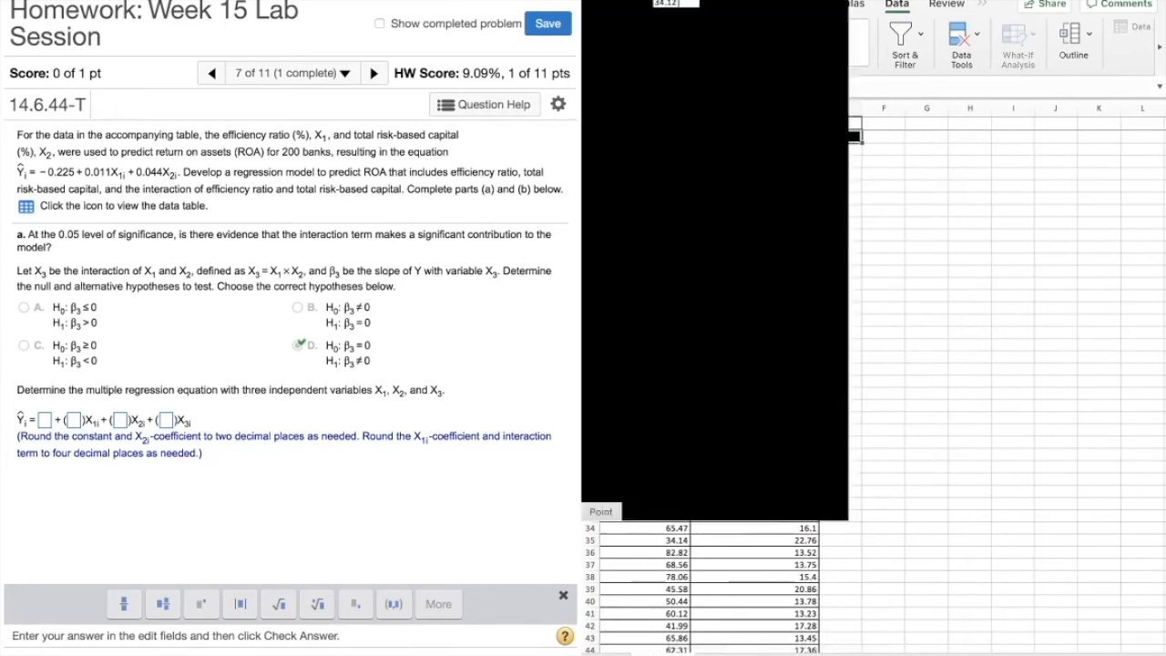
{"action": "type", "text": "*"}
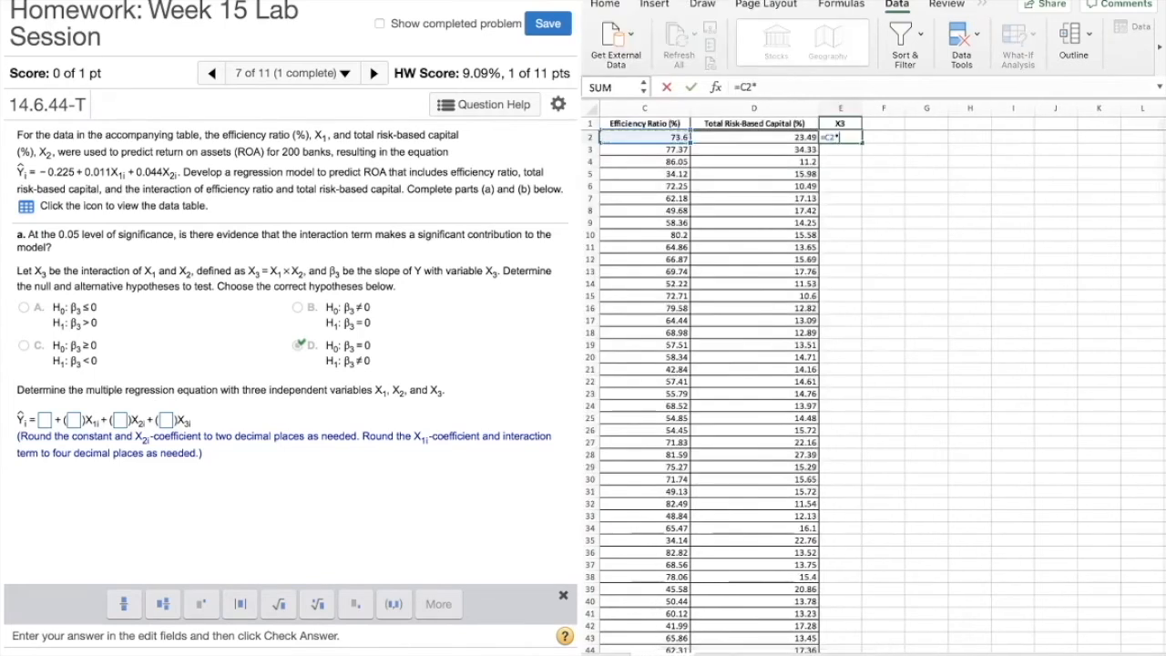
{"action": "key", "text": "Left"}
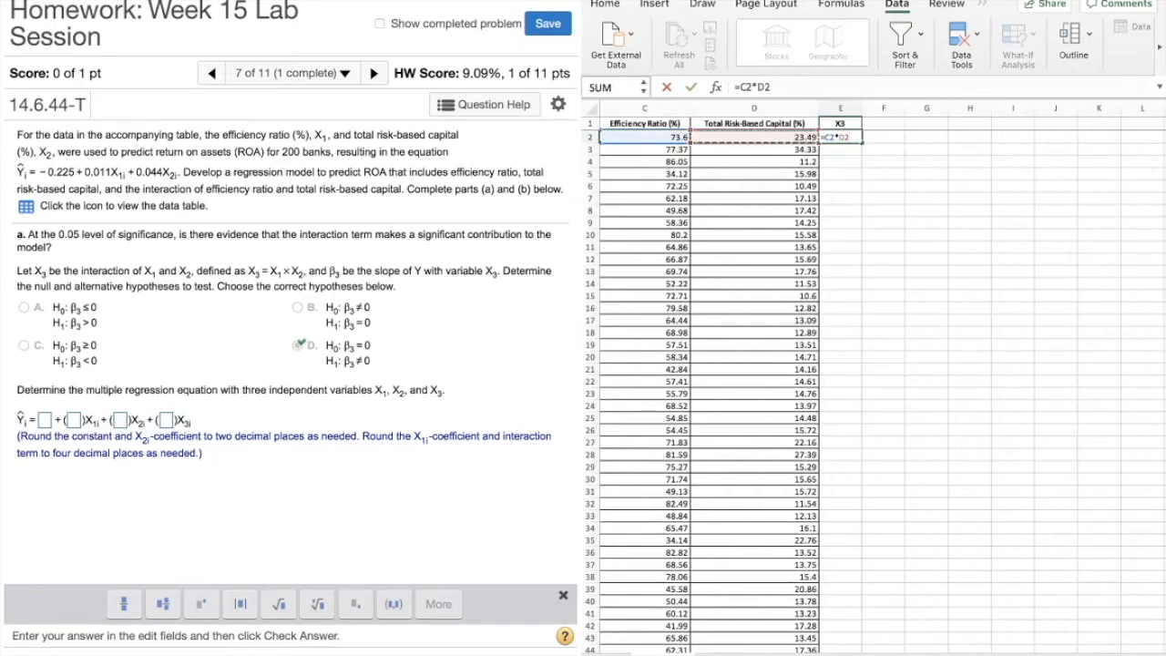
{"action": "key", "text": "Return"}
{"action": "key", "text": "Up"}
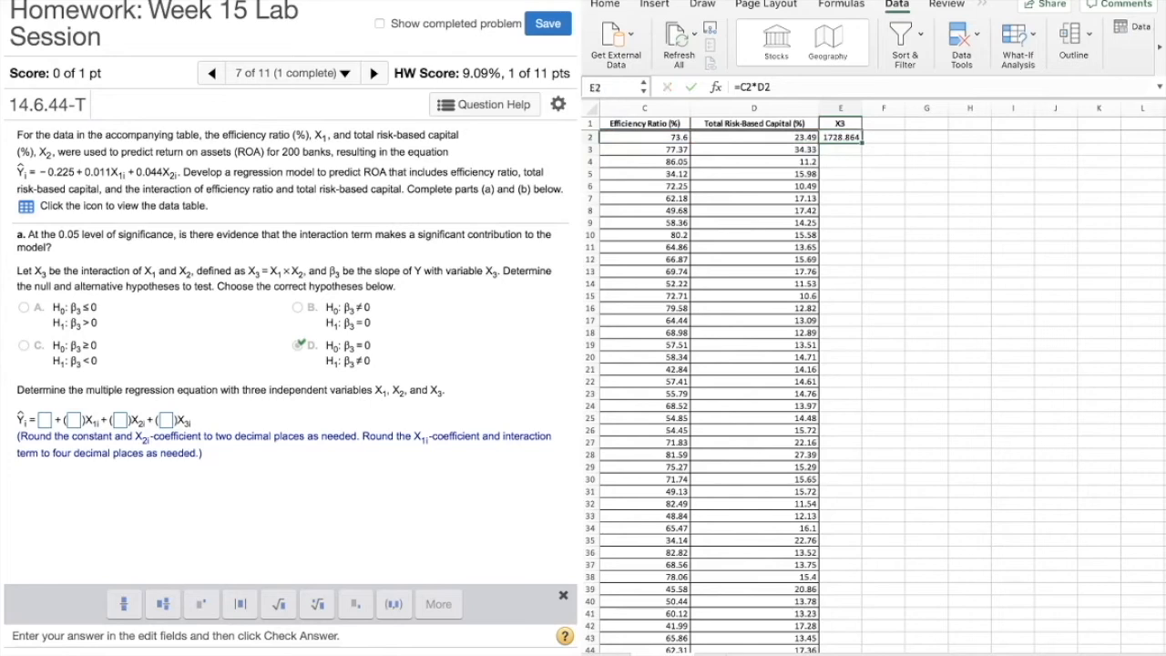
{"action": "left_click_drag", "start_coordinate": [862, 143], "coordinate": [844, 642]}
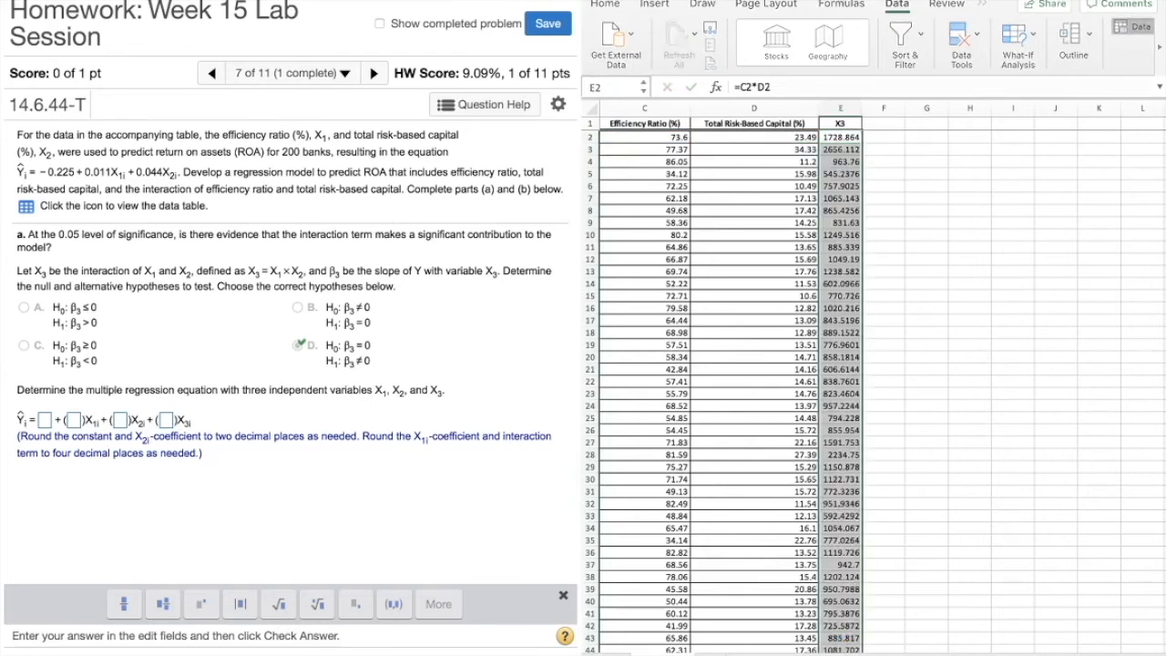
- Run a regression of ROA on efficiency ratio, total risk-based capital and X3, placing the summary output at G1
{"action": "key", "text": "Return"}
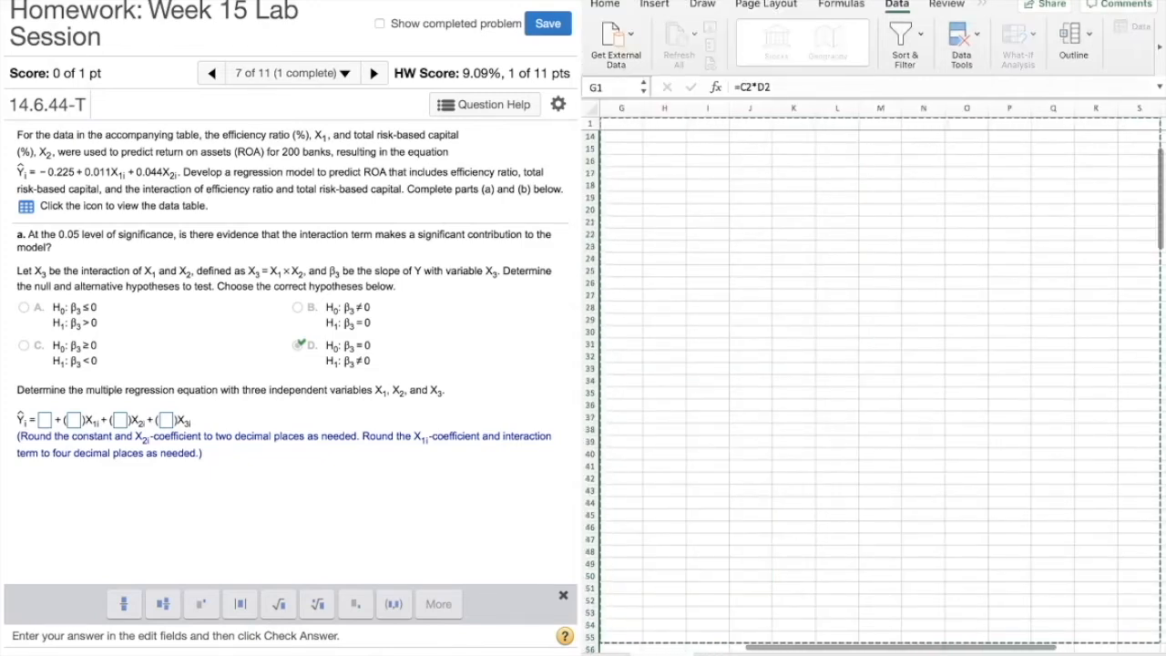
{"action": "left_click", "coordinate": [793, 234]}
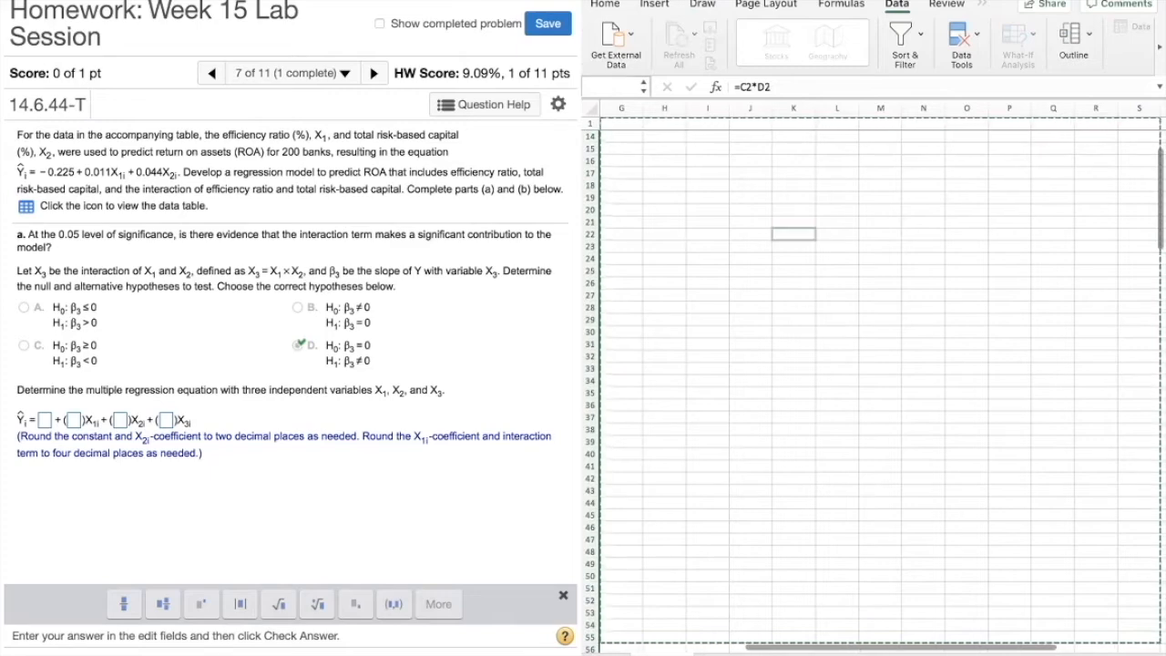
{"action": "scroll", "coordinate": [874, 383], "scroll_direction": "up", "scroll_amount": 5}
{"action": "scroll", "coordinate": [874, 383], "scroll_direction": "left", "scroll_amount": 5}
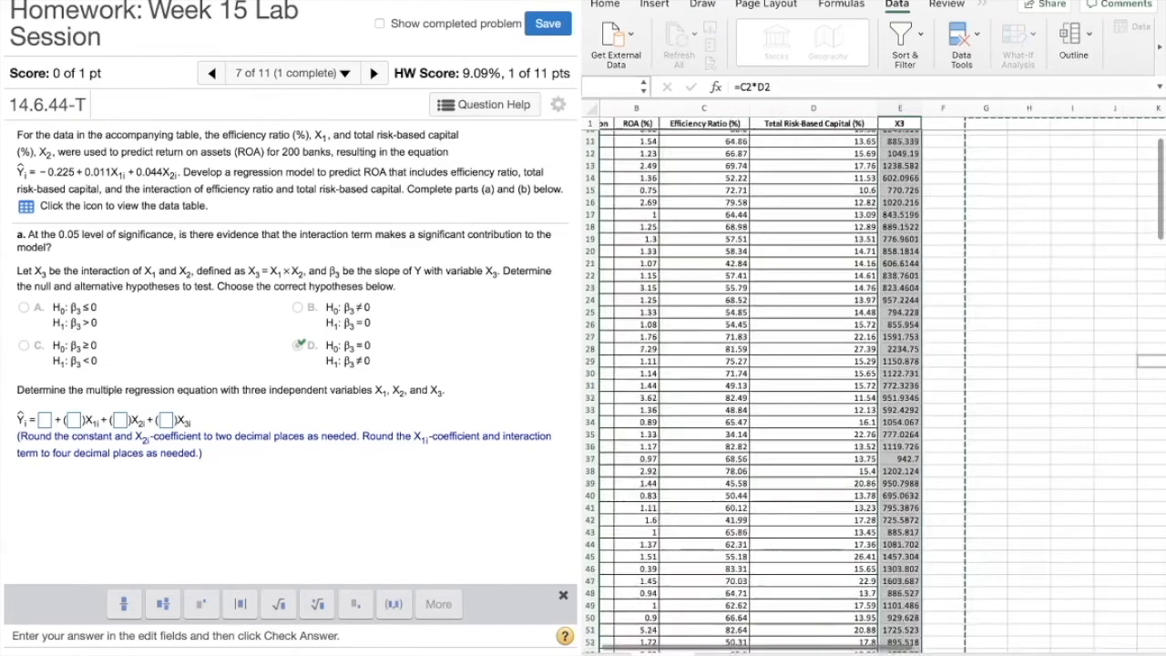
{"action": "scroll", "coordinate": [774, 383], "scroll_direction": "up", "scroll_amount": 2}
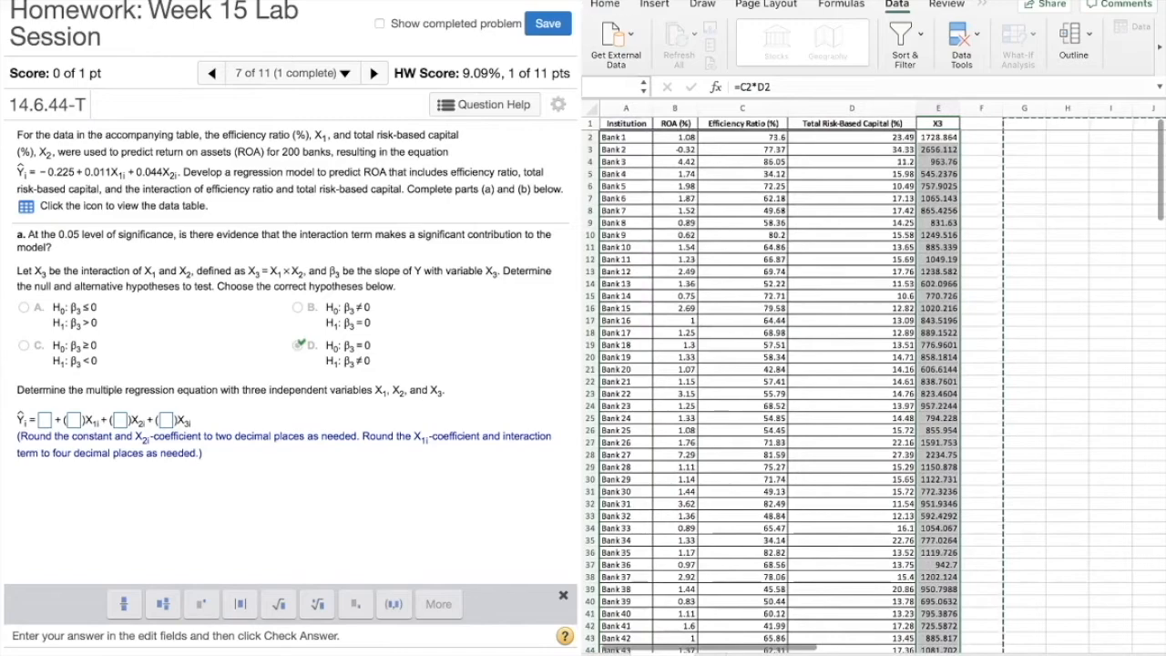
{"action": "scroll", "coordinate": [875, 383], "scroll_direction": "down", "scroll_amount": 20}
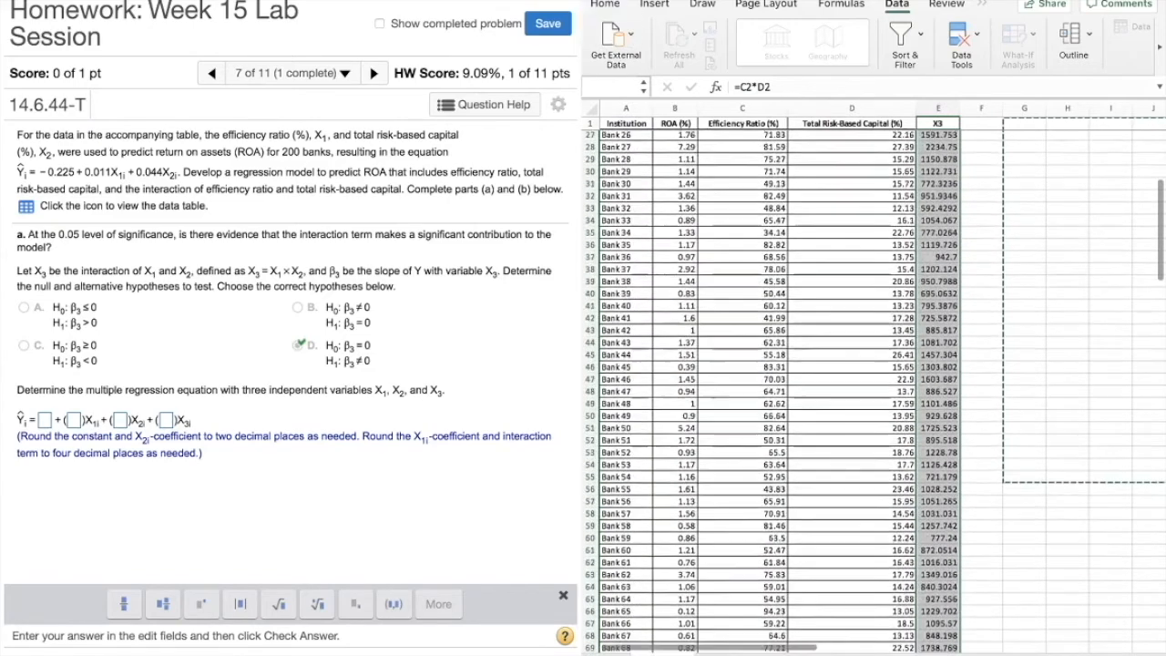
{"action": "scroll", "coordinate": [874, 383], "scroll_direction": "down", "scroll_amount": 10}
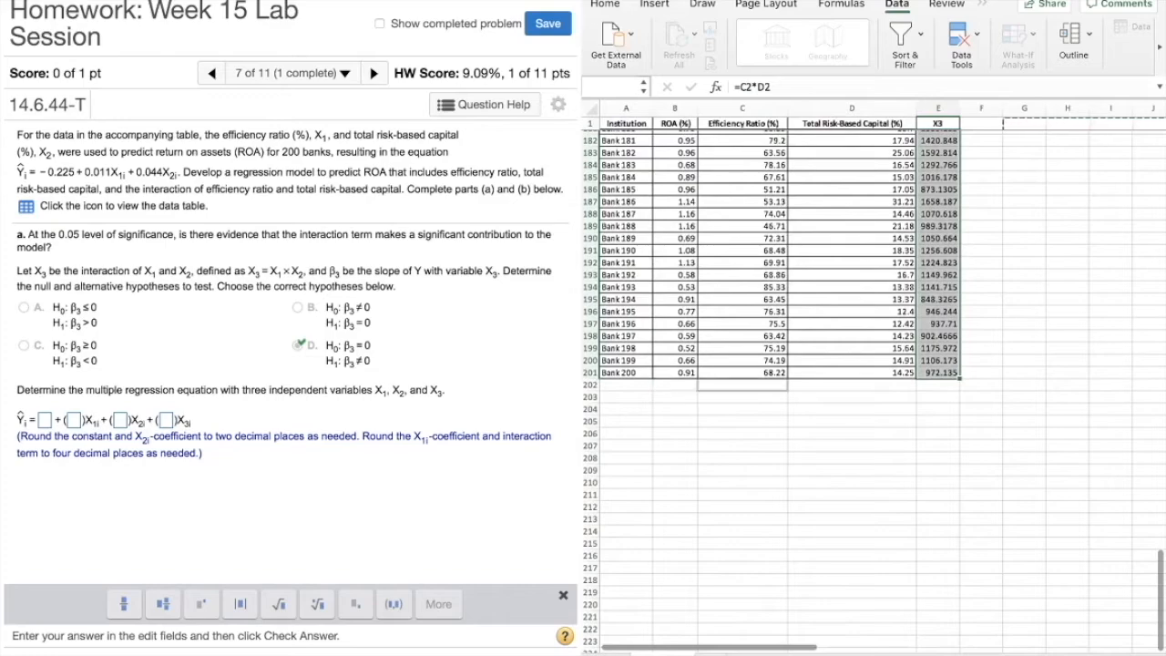
{"action": "left_click", "coordinate": [1134, 27]}
{"action": "scroll", "coordinate": [874, 383], "scroll_direction": "up", "scroll_amount": 20}
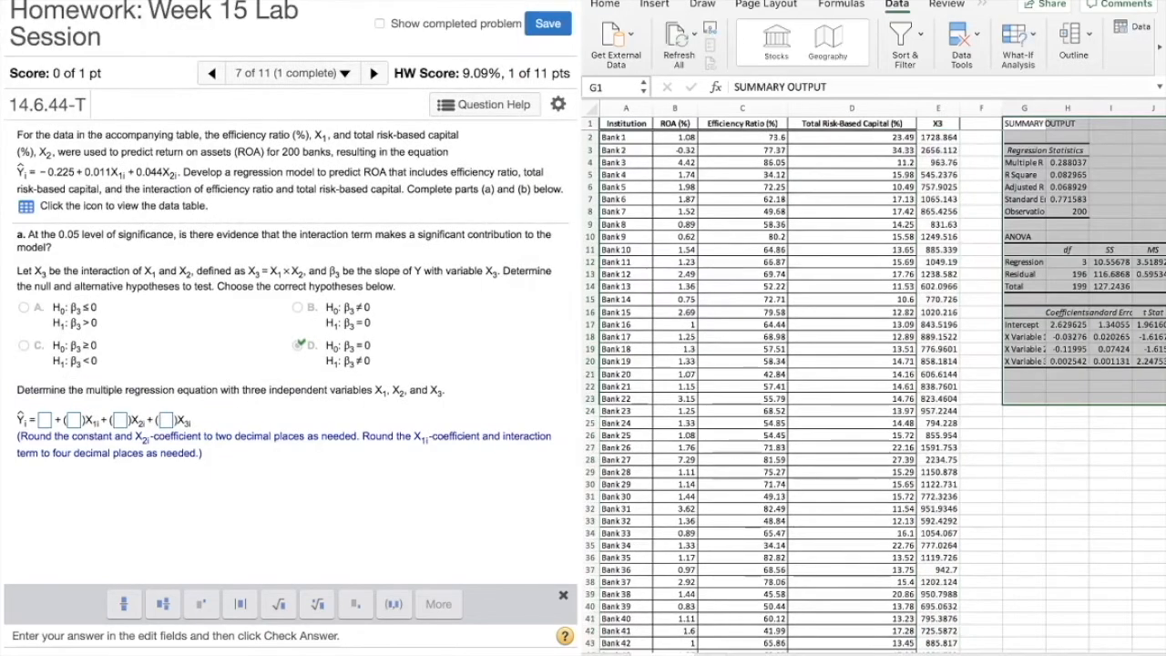
- Enter 2.63 as the constant and -0.0328 as the X1 coefficient in the homework's regression equation
{"action": "scroll", "coordinate": [874, 383], "scroll_direction": "right", "scroll_amount": 3}
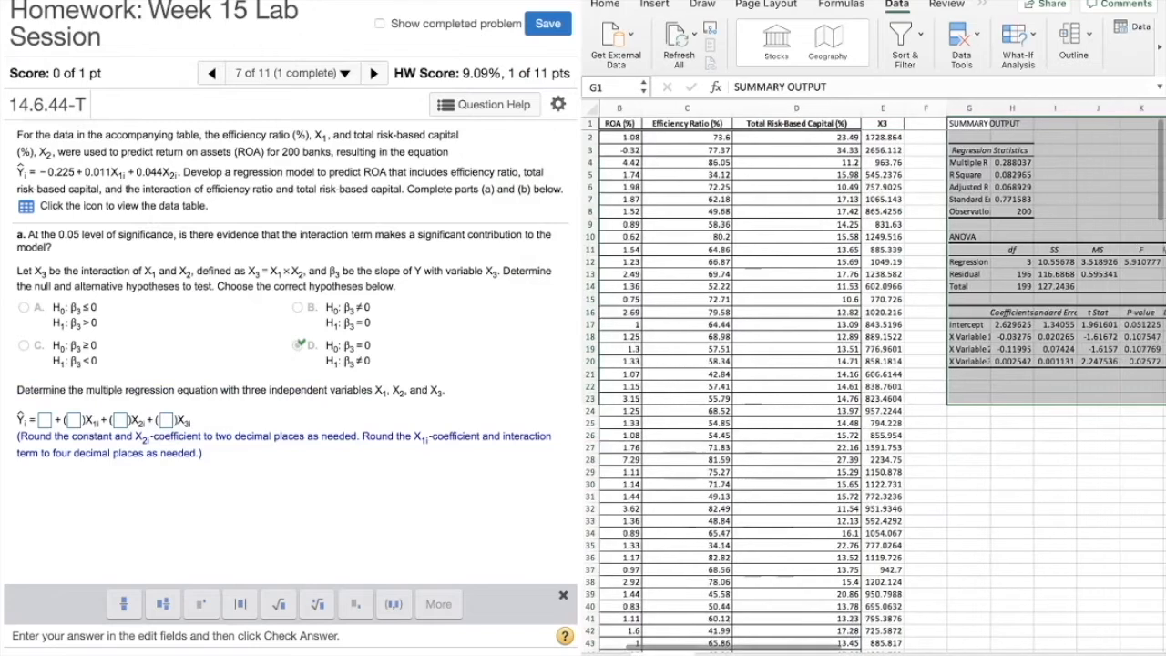
{"action": "scroll", "coordinate": [875, 383], "scroll_direction": "right", "scroll_amount": 2}
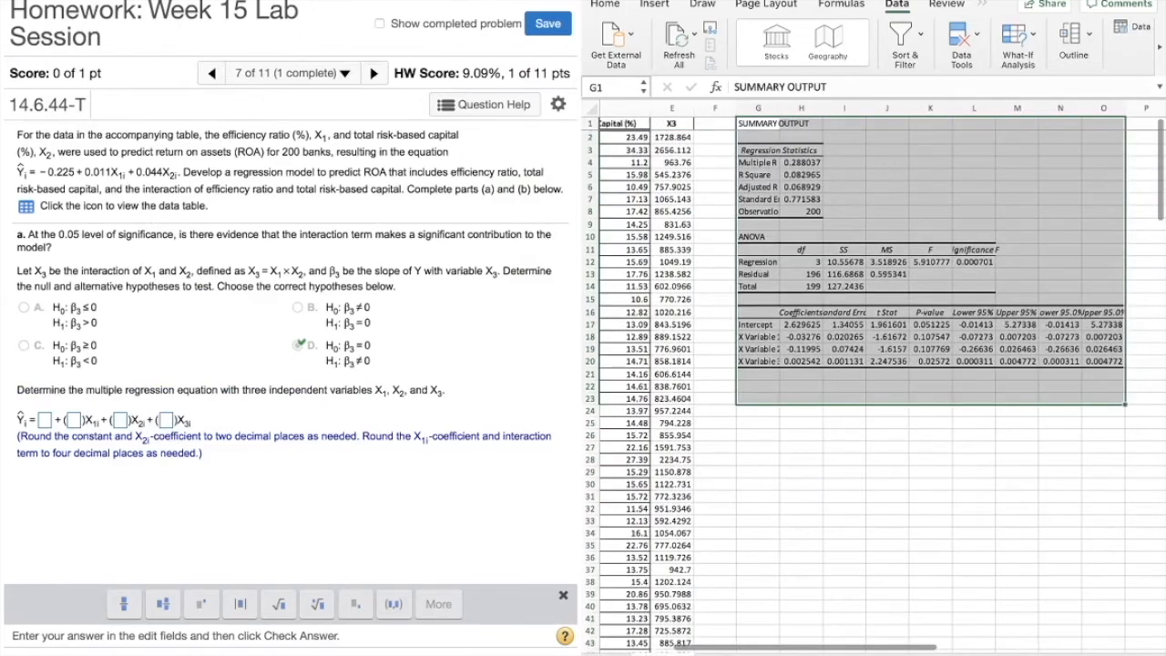
{"action": "left_click", "coordinate": [165, 420]}
{"action": "left_click", "coordinate": [45, 420]}
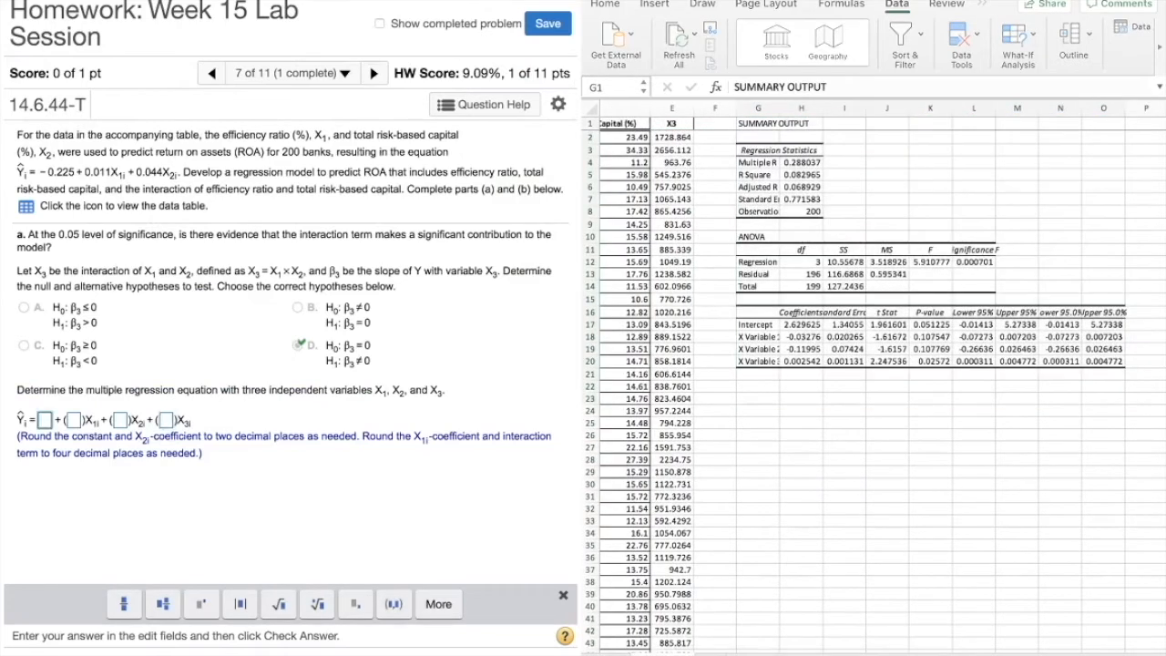
{"action": "type", "text": "2.62"}
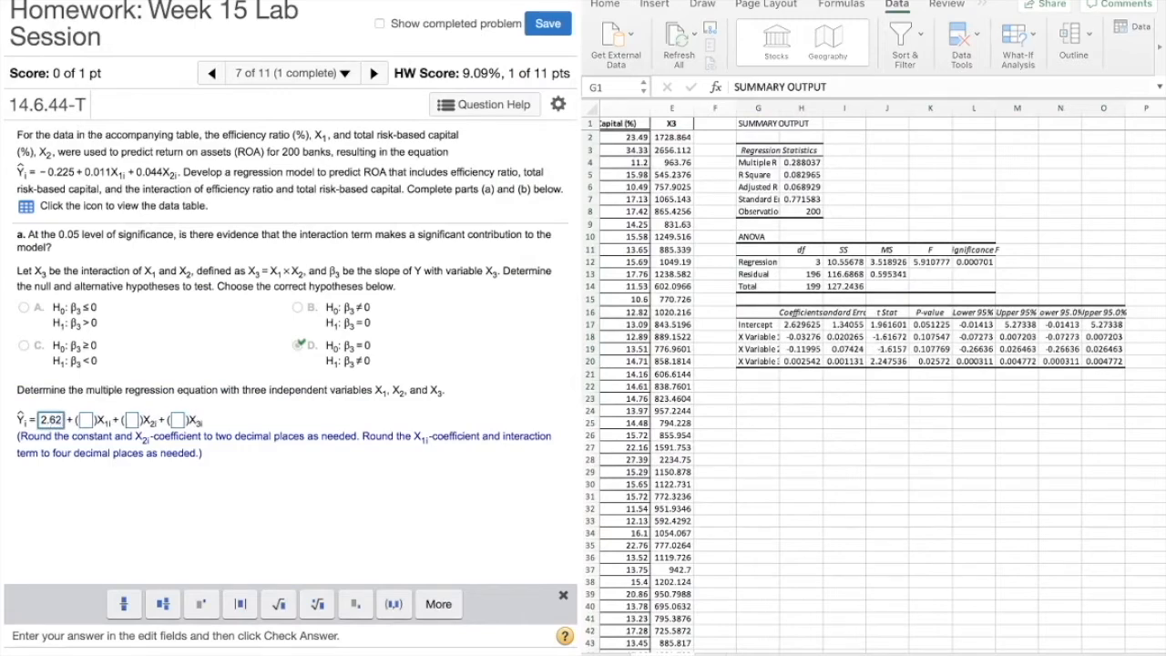
{"action": "key", "text": "BackSpace"}
{"action": "type", "text": "3"}
{"action": "left_click", "coordinate": [85, 420]}
{"action": "type", "text": "-0.0"}
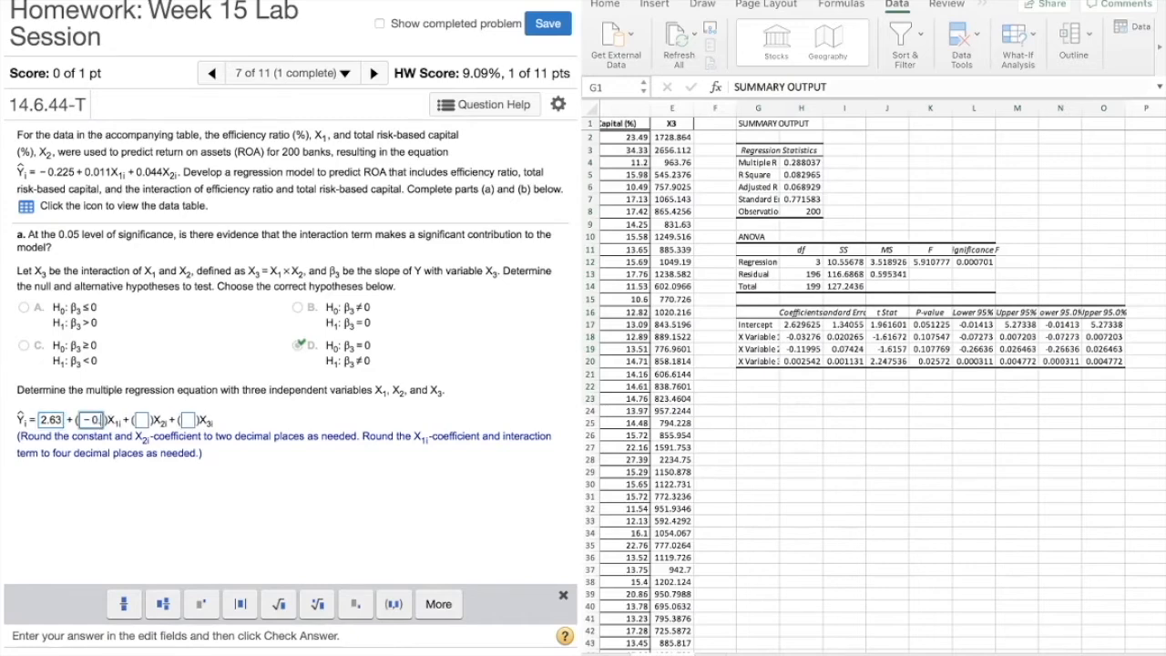
{"action": "type", "text": "3"}
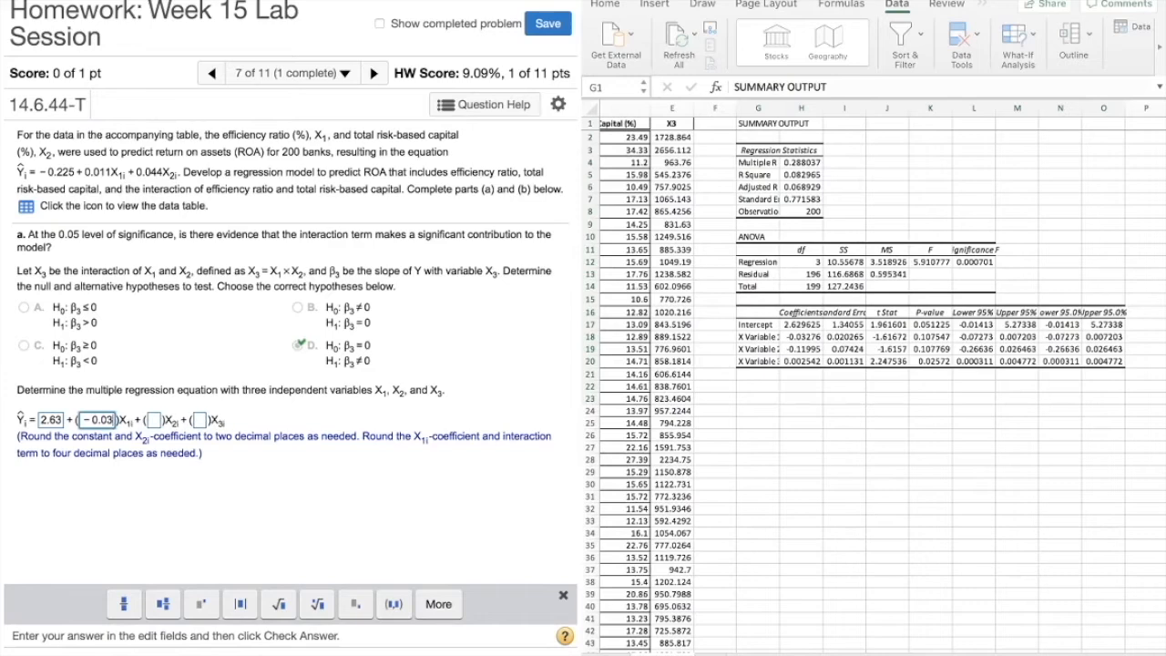
{"action": "type", "text": "28"}
- Enter -0.12 as the X2 coefficient and 0.0025 as the X3 coefficient, and submit the regression equation
{"action": "key", "text": "Tab"}
{"action": "type", "text": "0"}
{"action": "key", "text": "BackSpace"}
{"action": "type", "text": "-0.12"}
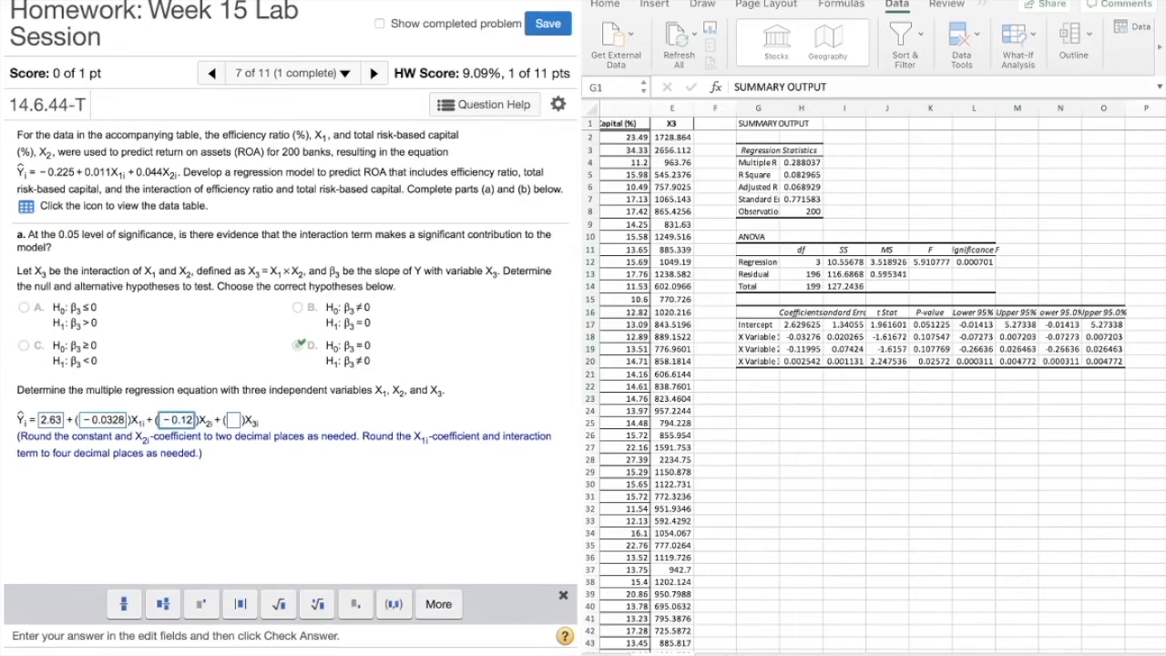
{"action": "key", "text": "Tab"}
{"action": "type", "text": "0.00"}
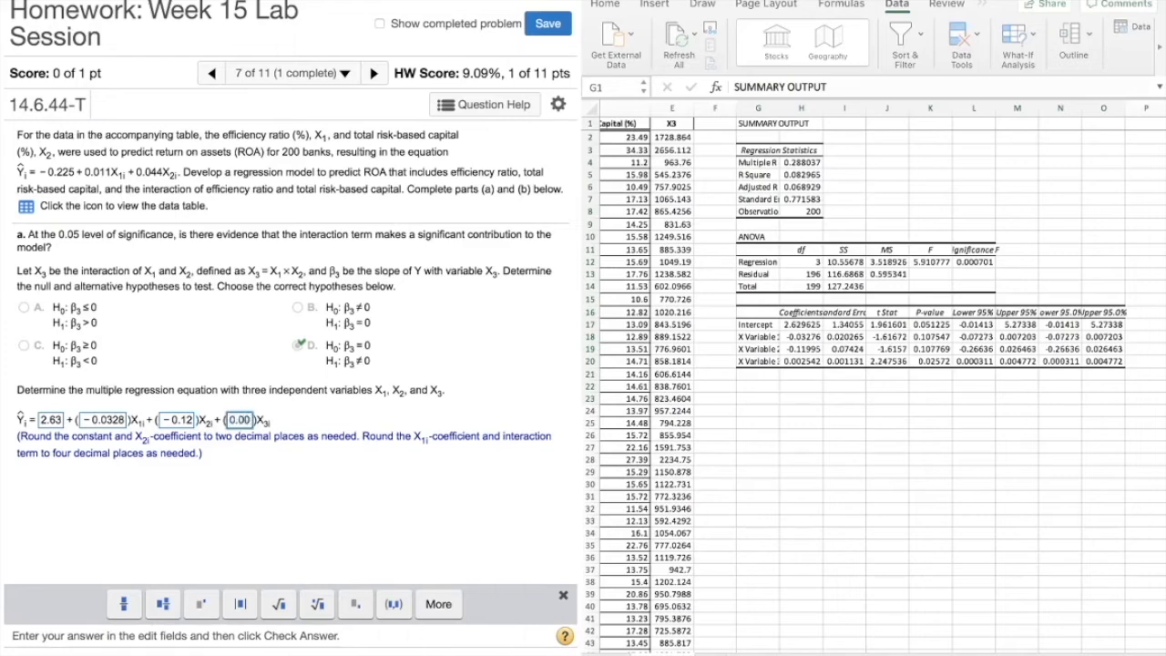
{"action": "type", "text": "25"}
{"action": "key", "text": "Return"}
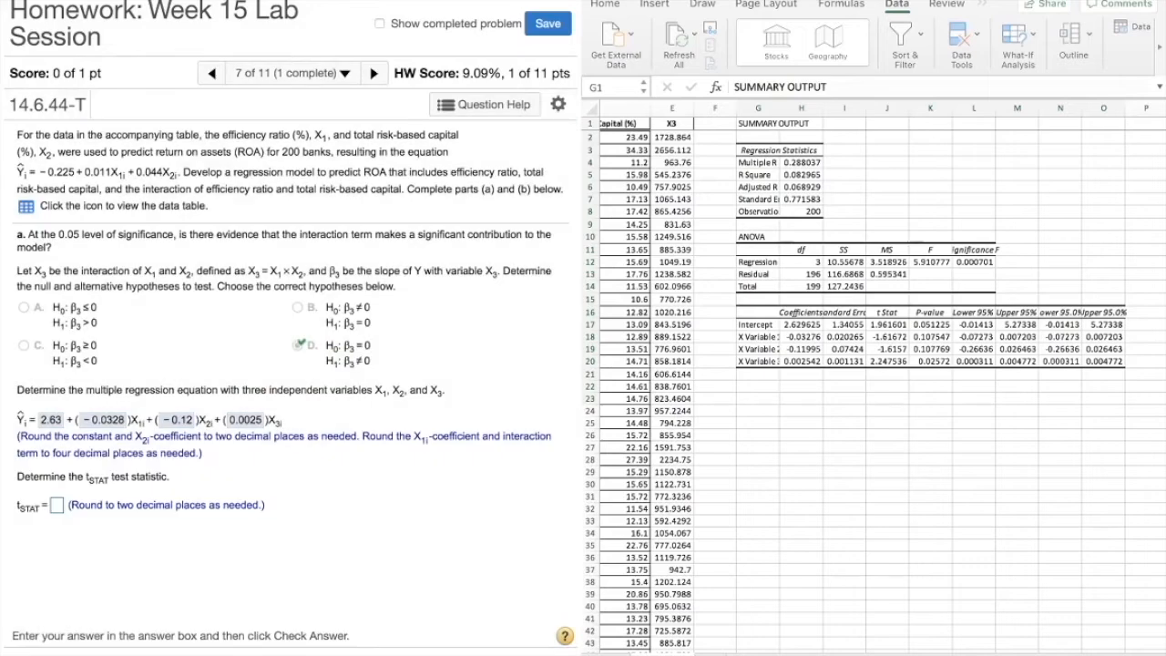
- Look up the X3 variable's t Stat in the regression output and submit 2.25 as the tSTAT test statistic
{"action": "scroll", "coordinate": [875, 383], "scroll_direction": "right", "scroll_amount": 2}
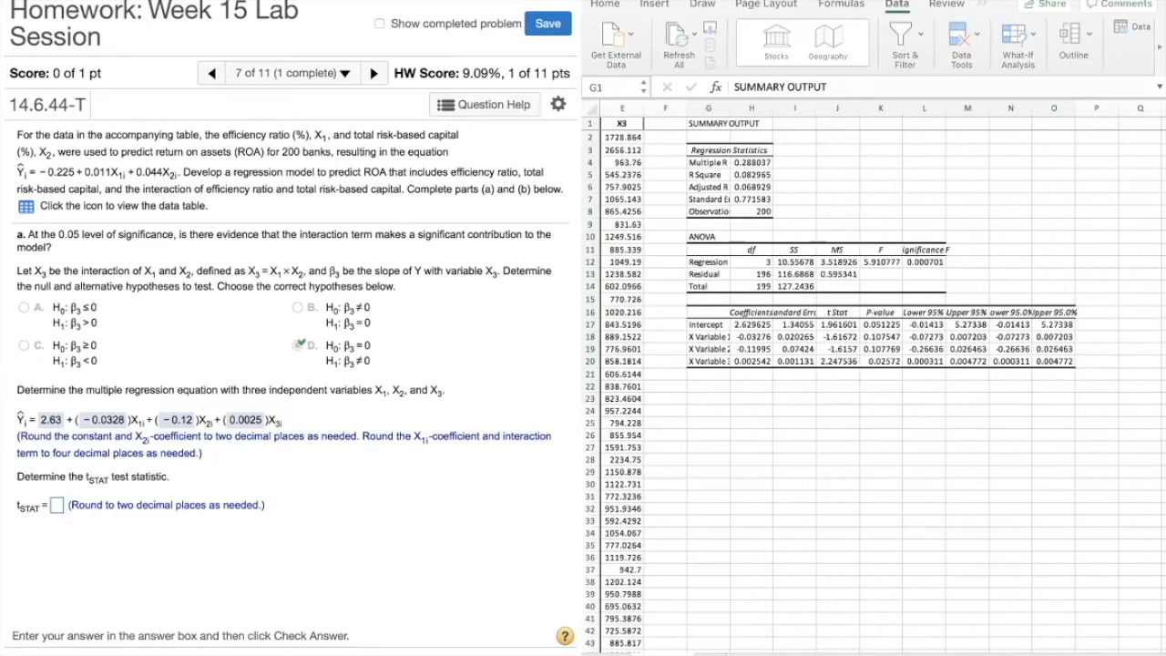
{"action": "left_click", "coordinate": [838, 362]}
{"action": "left_click", "coordinate": [838, 361]}
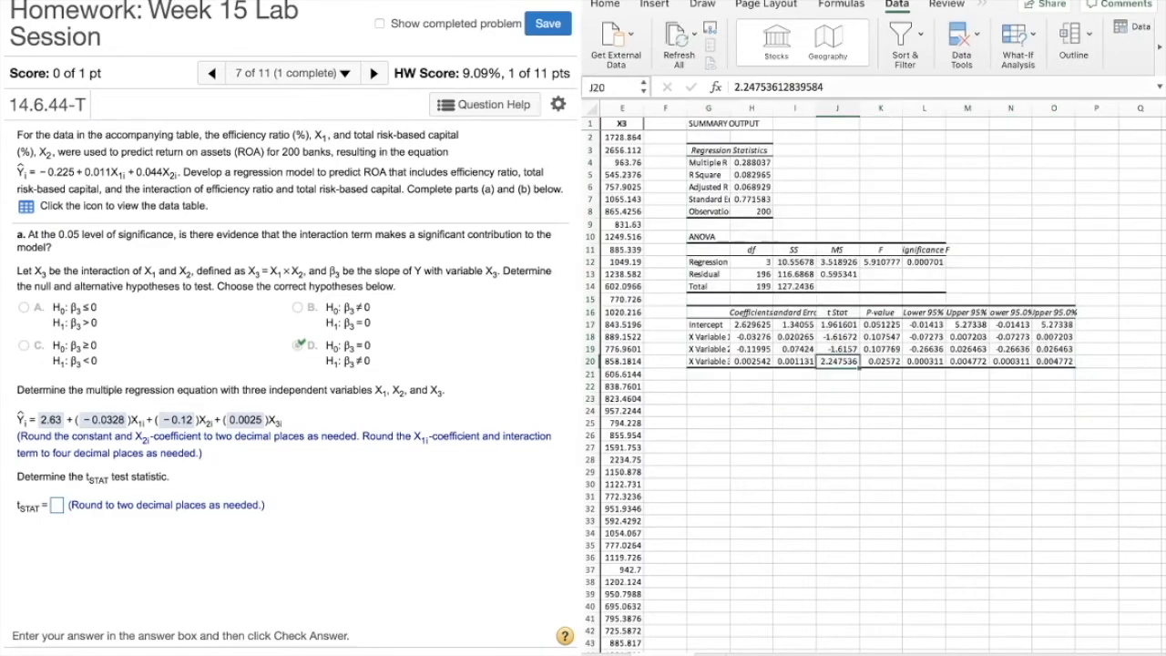
{"action": "left_click", "coordinate": [57, 505]}
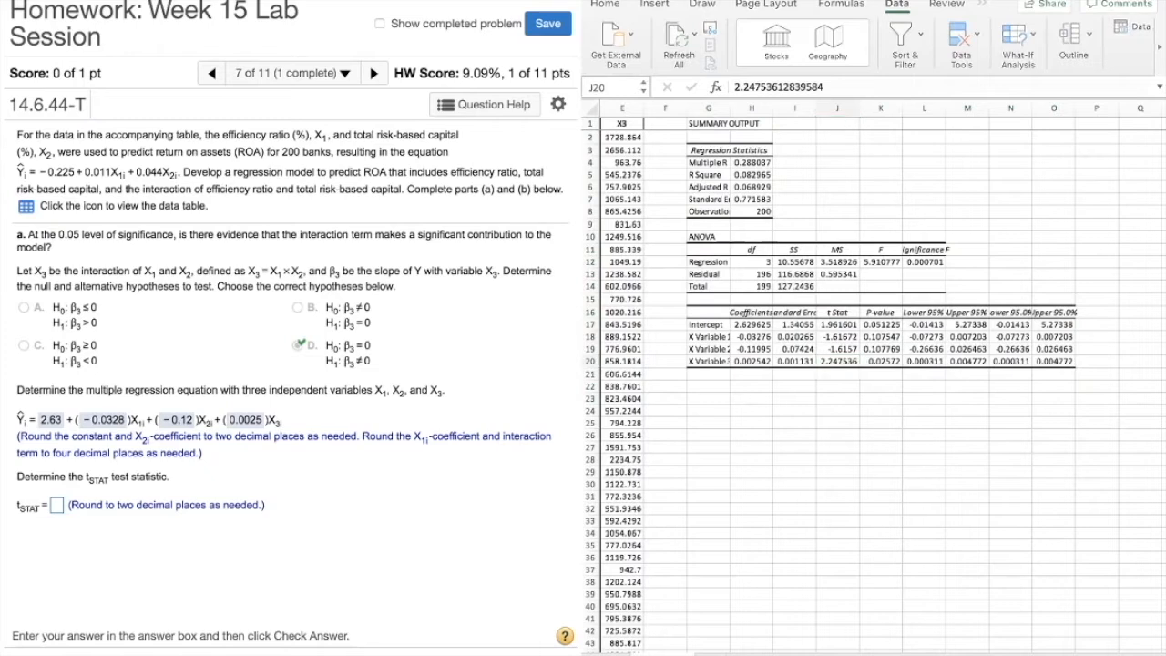
{"action": "left_click", "coordinate": [56, 504]}
{"action": "type", "text": "2."}
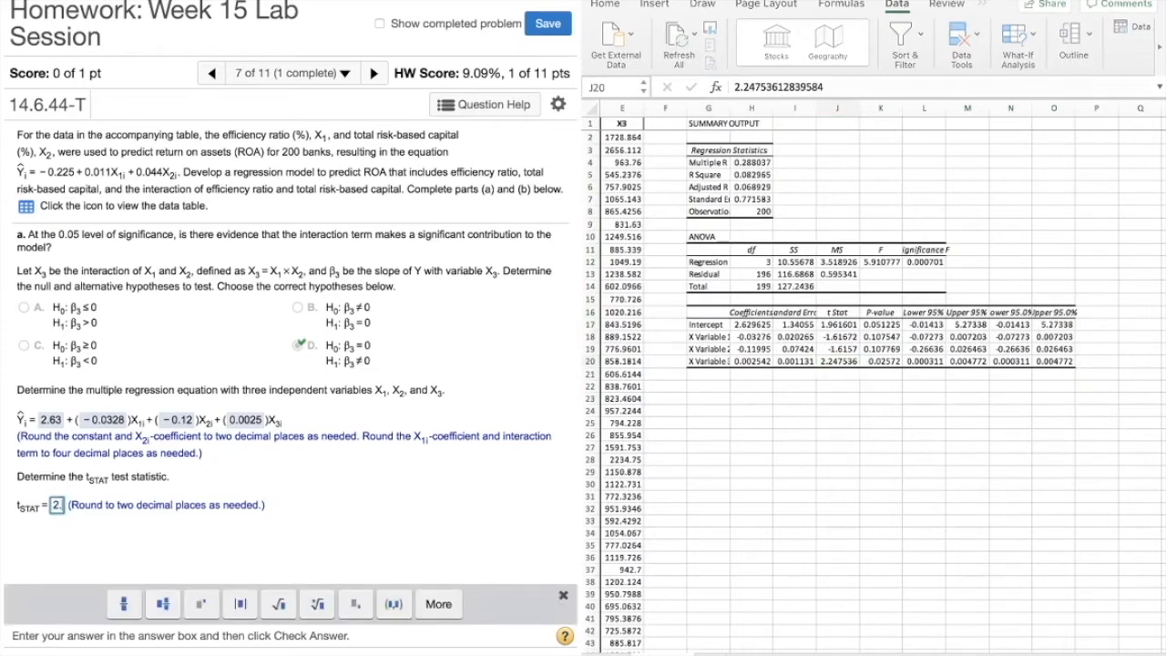
{"action": "type", "text": "25"}
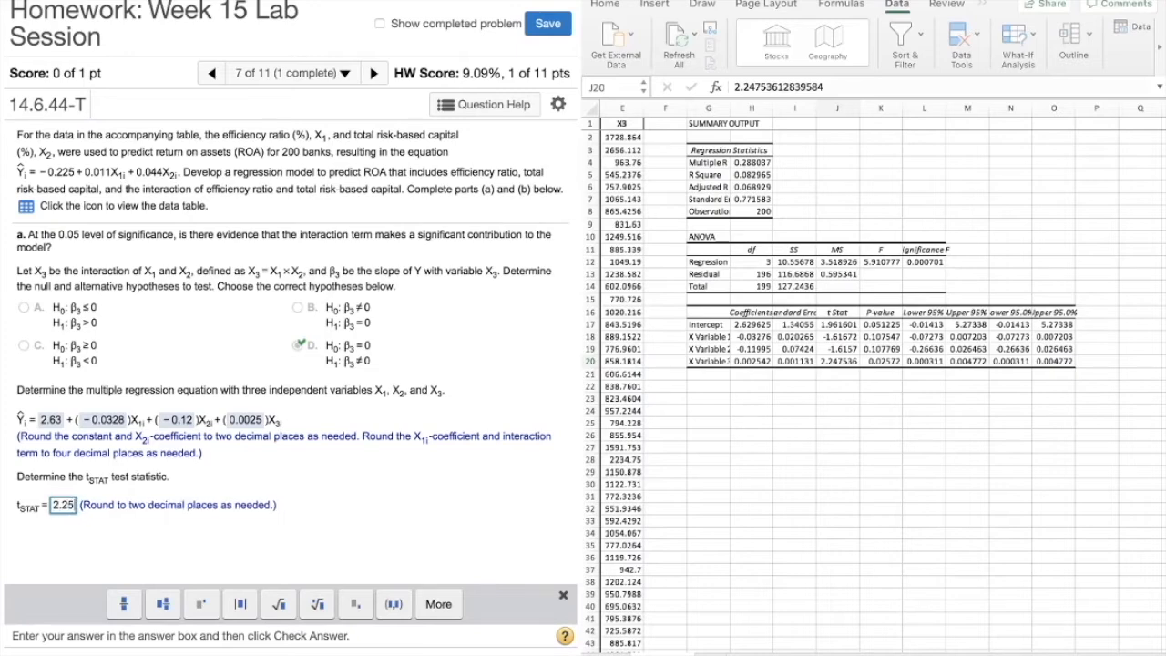
{"action": "key", "text": "Return"}
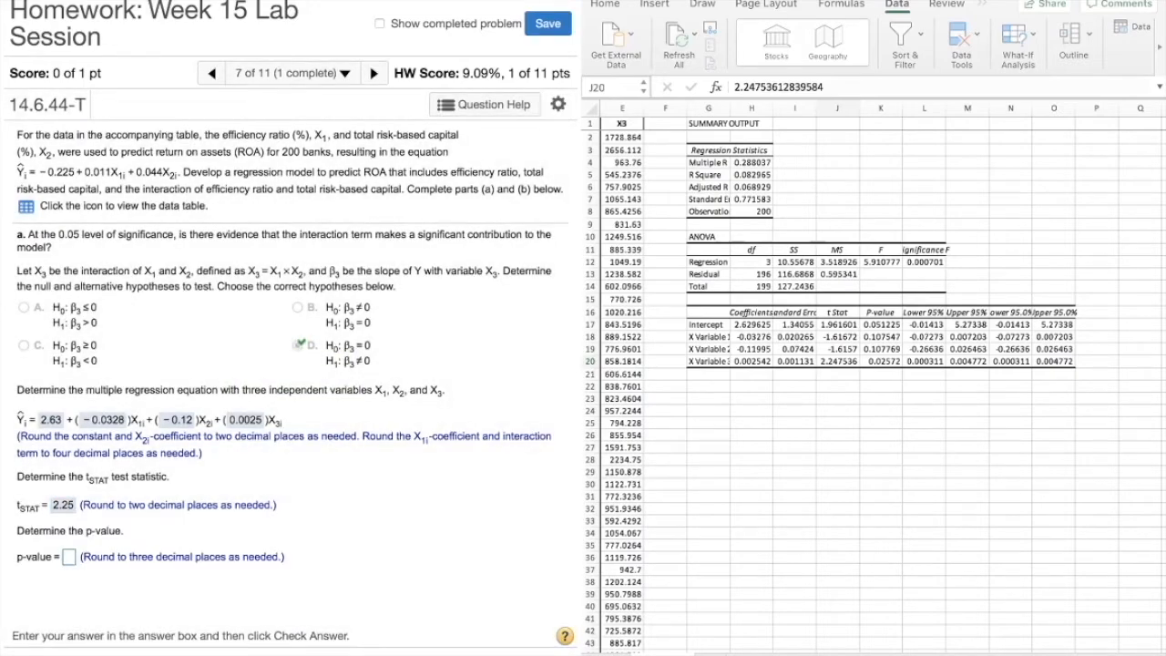
- Look up the X3 variable's P-value in the regression output and submit 0.026 as the p-value answer
{"action": "left_click", "coordinate": [837, 362]}
{"action": "left_click", "coordinate": [881, 361]}
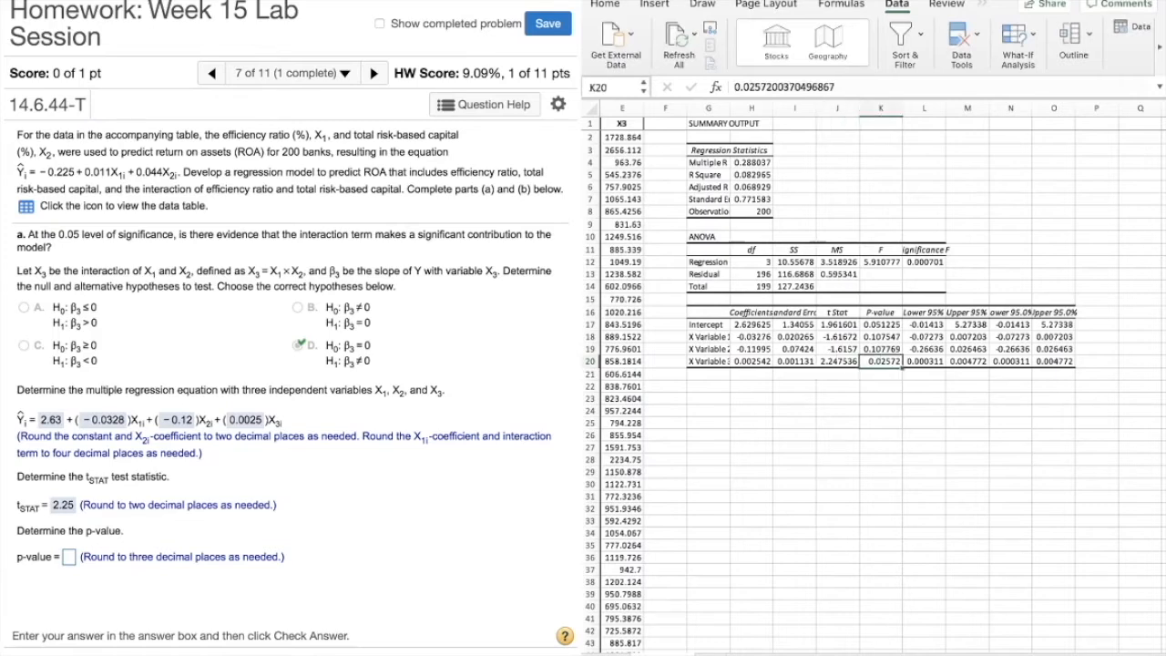
{"action": "left_click", "coordinate": [69, 557]}
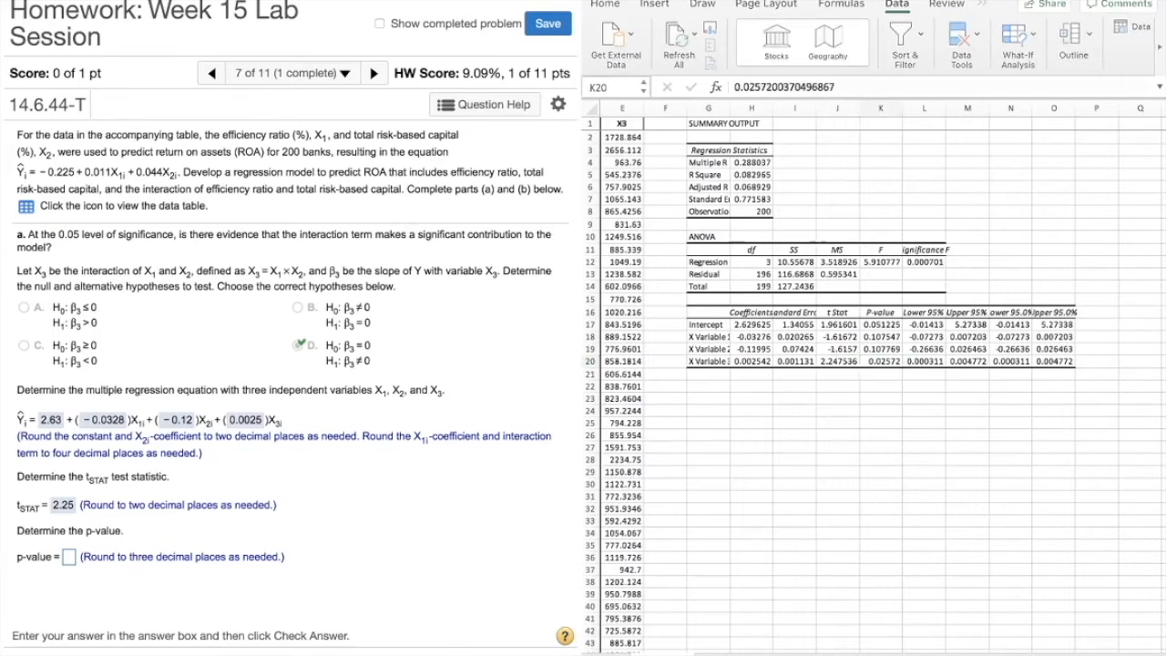
{"action": "left_click", "coordinate": [69, 557]}
{"action": "type", "text": "0.026"}
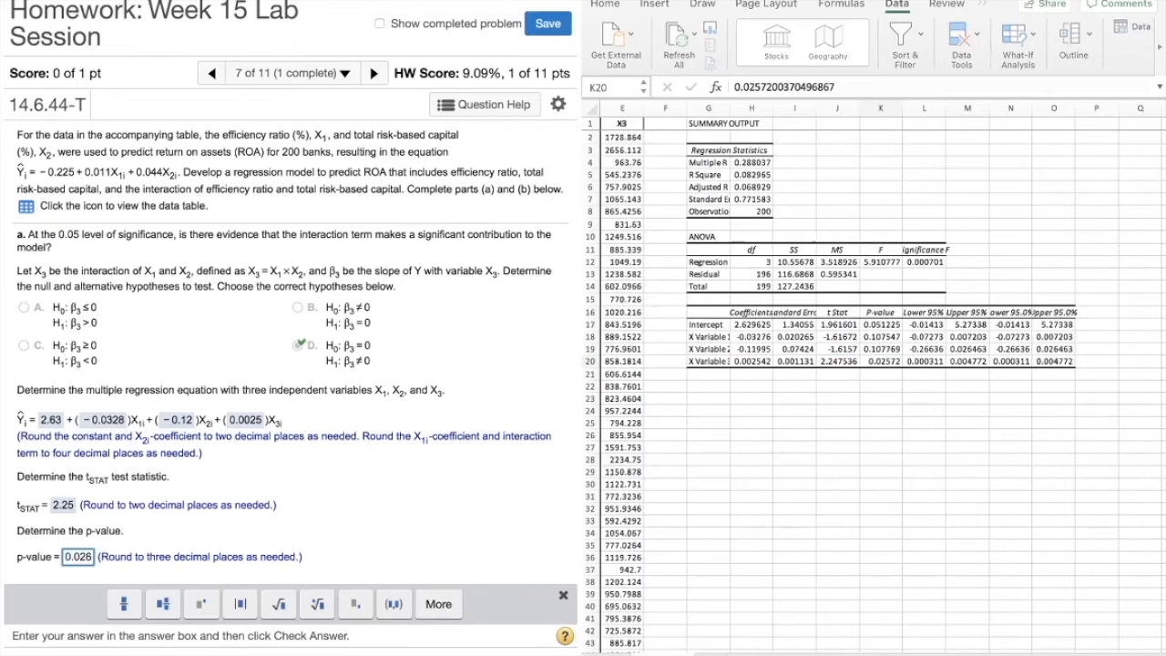
{"action": "key", "text": "Return"}
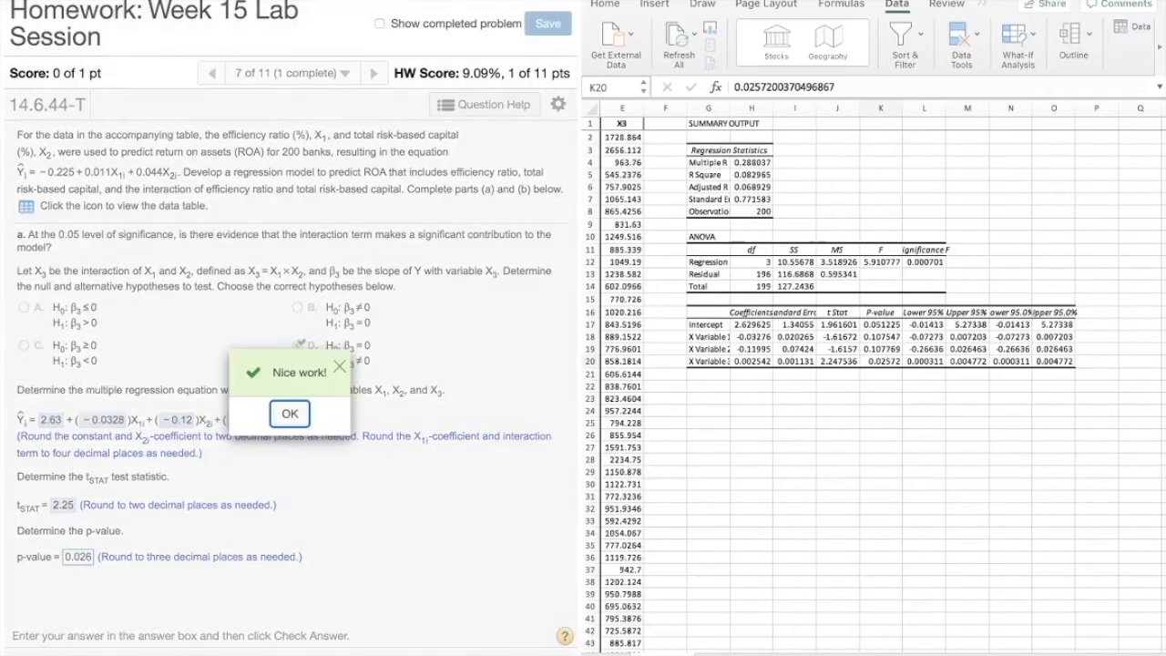
- Complete the conclusion as p-value less than α, reject H0, there is enough evidence, and submit it
{"action": "key", "text": "Return"}
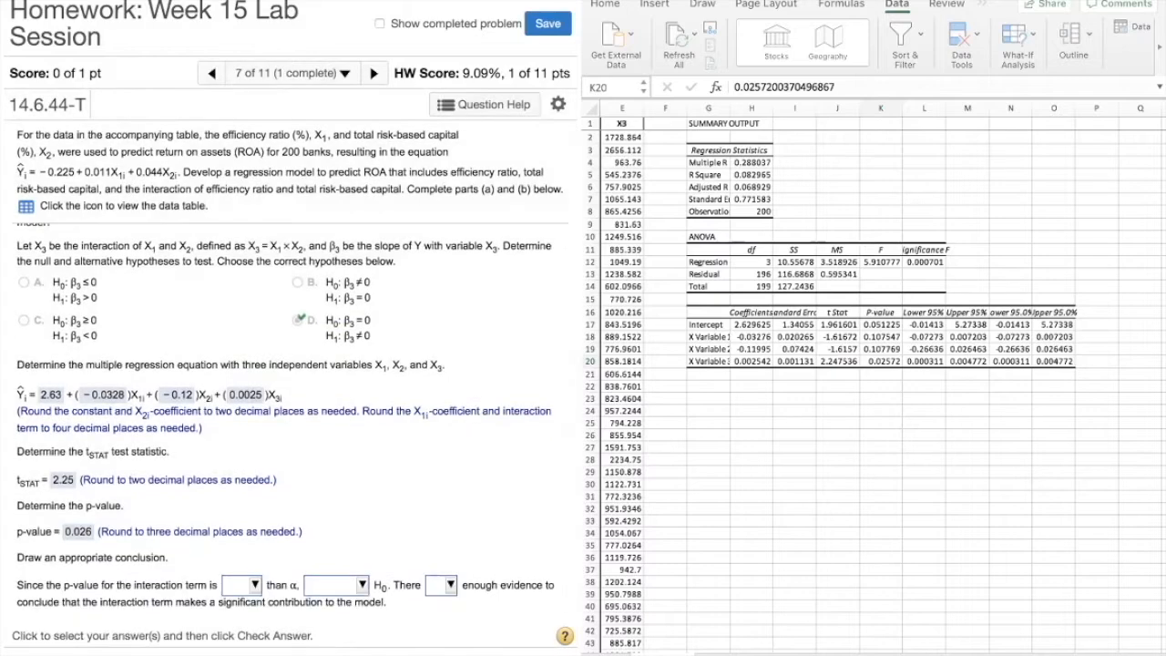
{"action": "left_click", "coordinate": [240, 584]}
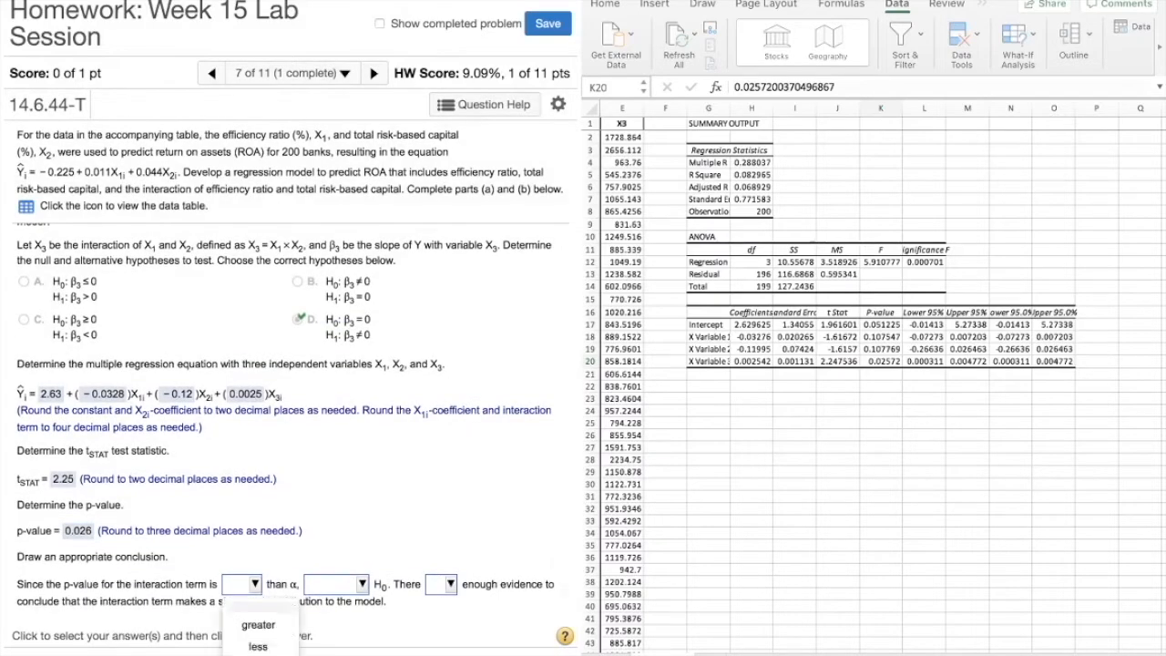
{"action": "left_click", "coordinate": [248, 645]}
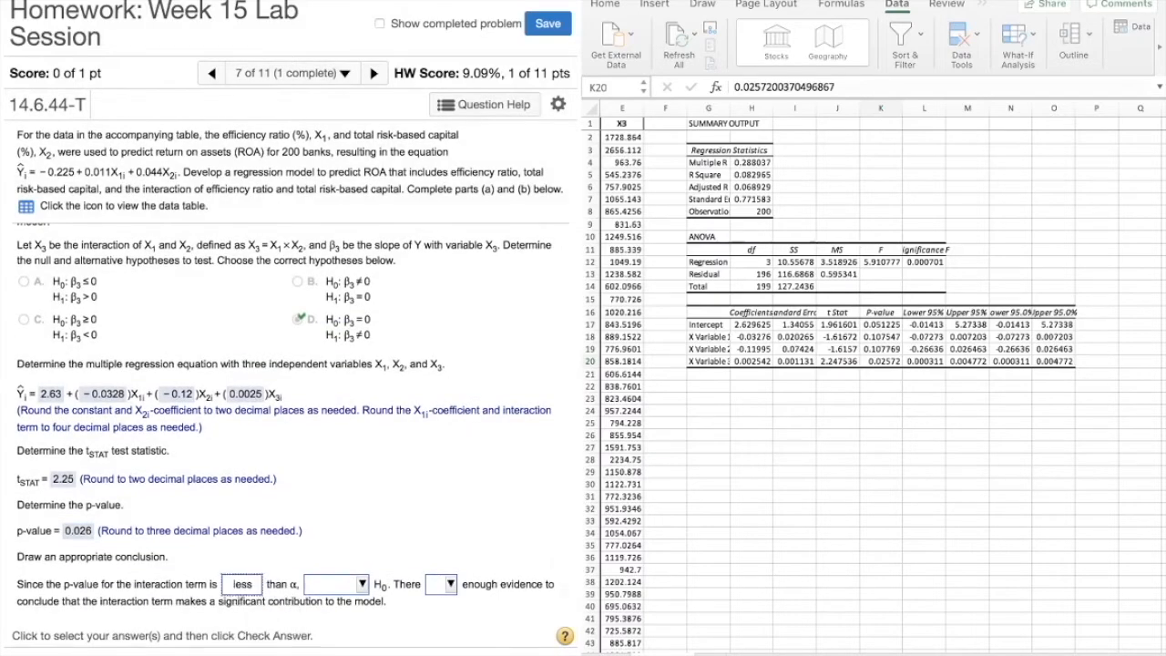
{"action": "left_click", "coordinate": [335, 584]}
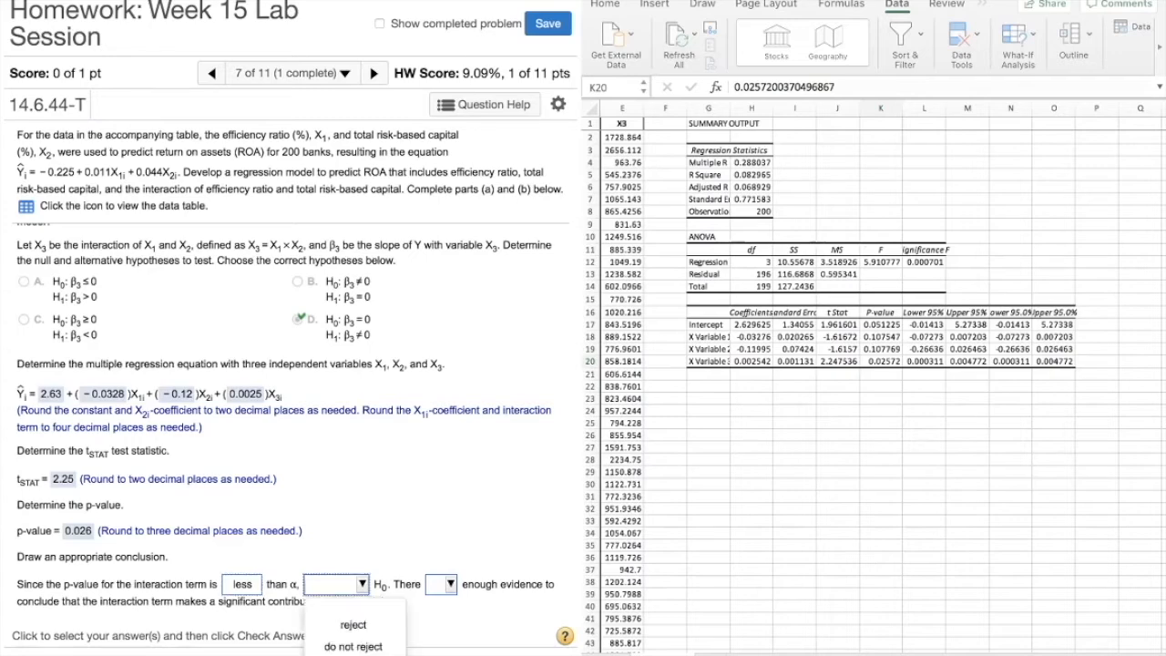
{"action": "left_click", "coordinate": [352, 625]}
{"action": "left_click", "coordinate": [441, 583]}
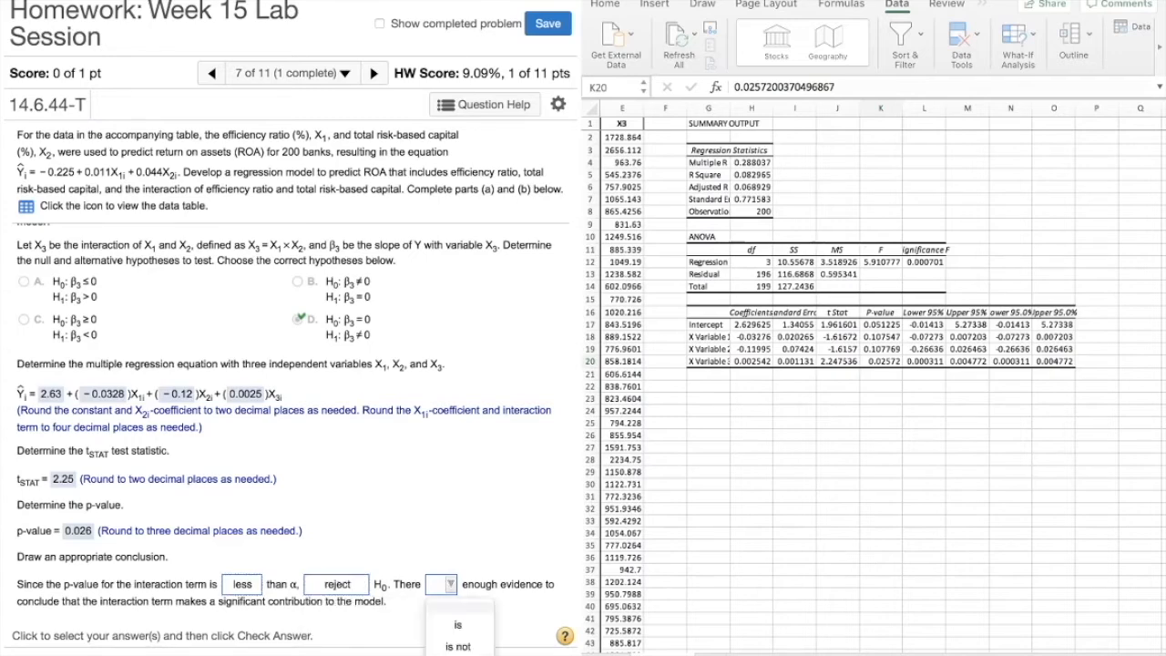
{"action": "left_click", "coordinate": [442, 625]}
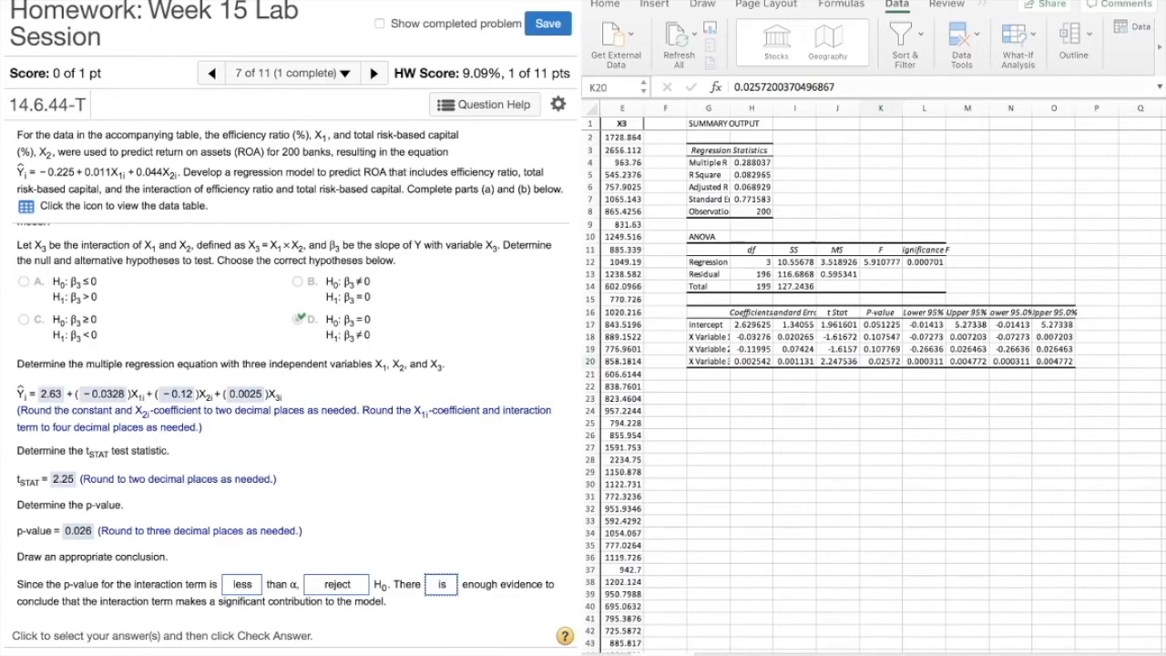
{"action": "key", "text": "Return"}
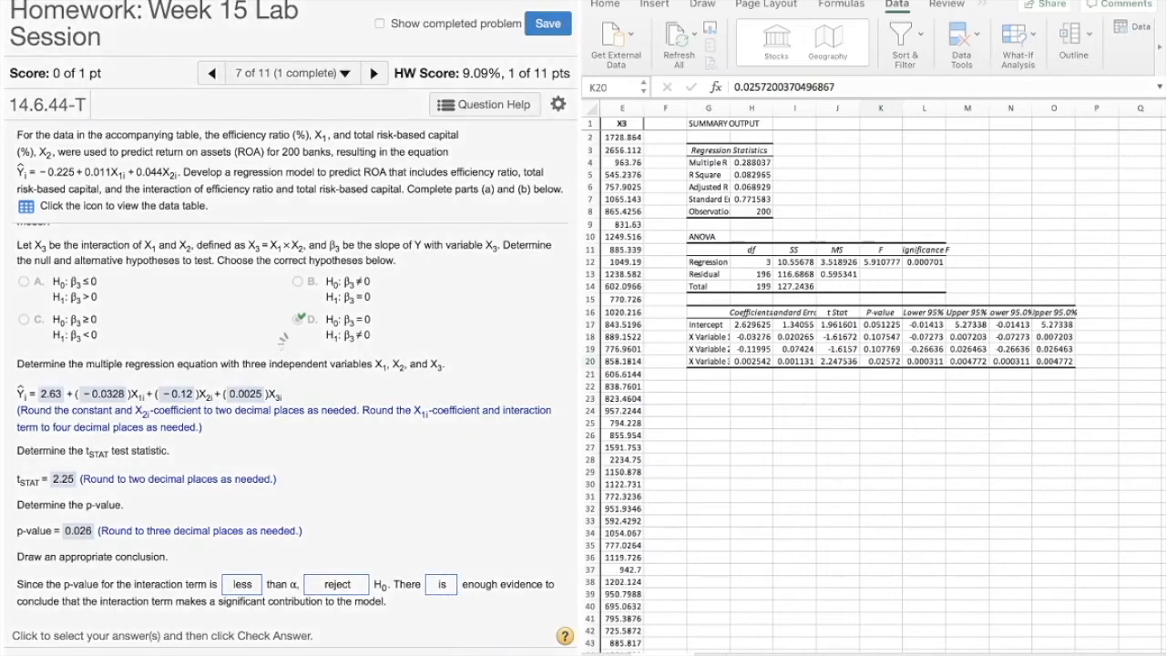
{"action": "key", "text": "Return"}
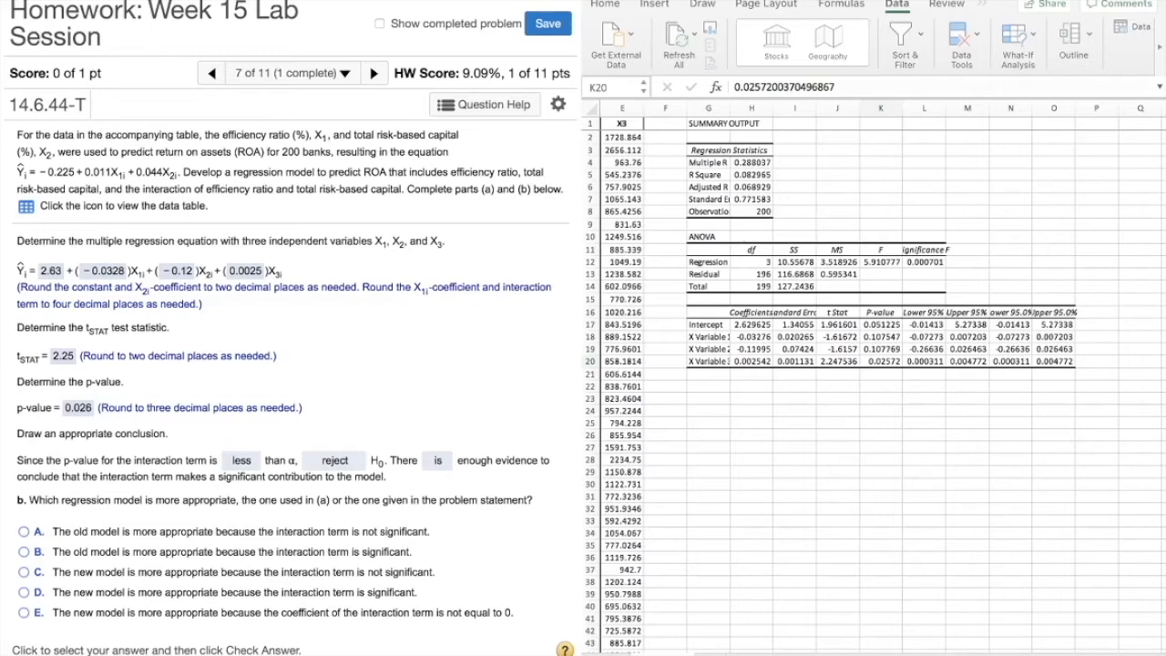
- Answer part b with the new model being more appropriate because the interaction term is significant, and submit it
{"action": "left_click", "coordinate": [23, 592]}
{"action": "key", "text": "Return"}
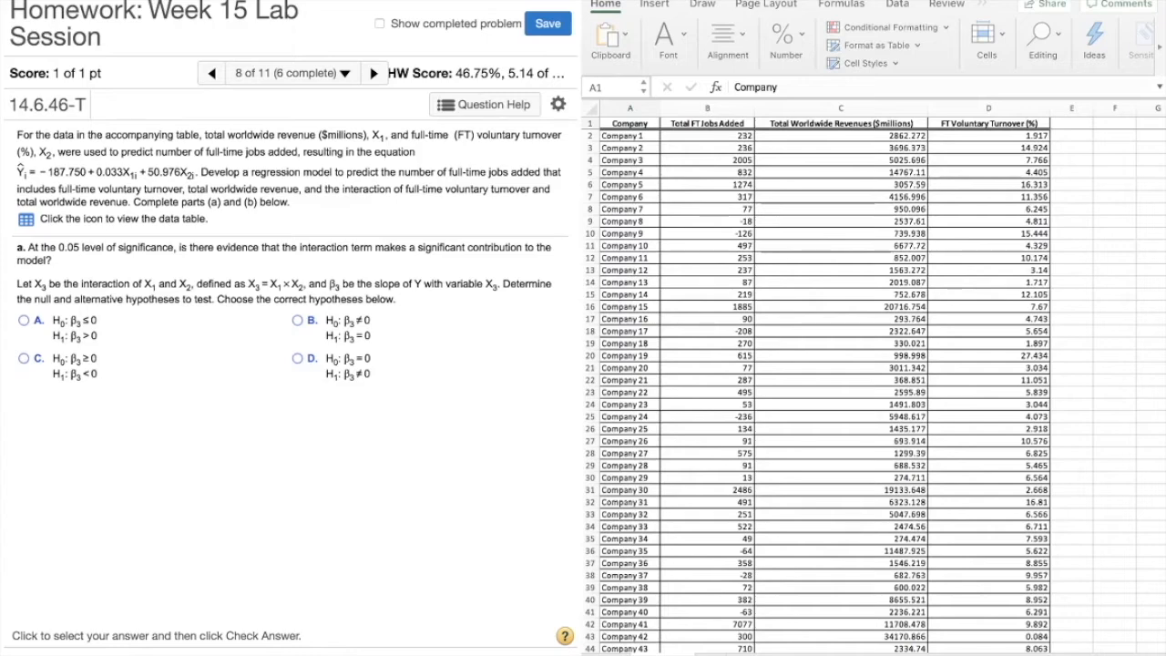
- Open question 8's data table and submit H0: β3 = 0, H1: β3 ≠ 0 as the hypotheses
{"action": "left_click", "coordinate": [26, 219]}
{"action": "left_click", "coordinate": [297, 359]}
{"action": "key", "text": "Return"}
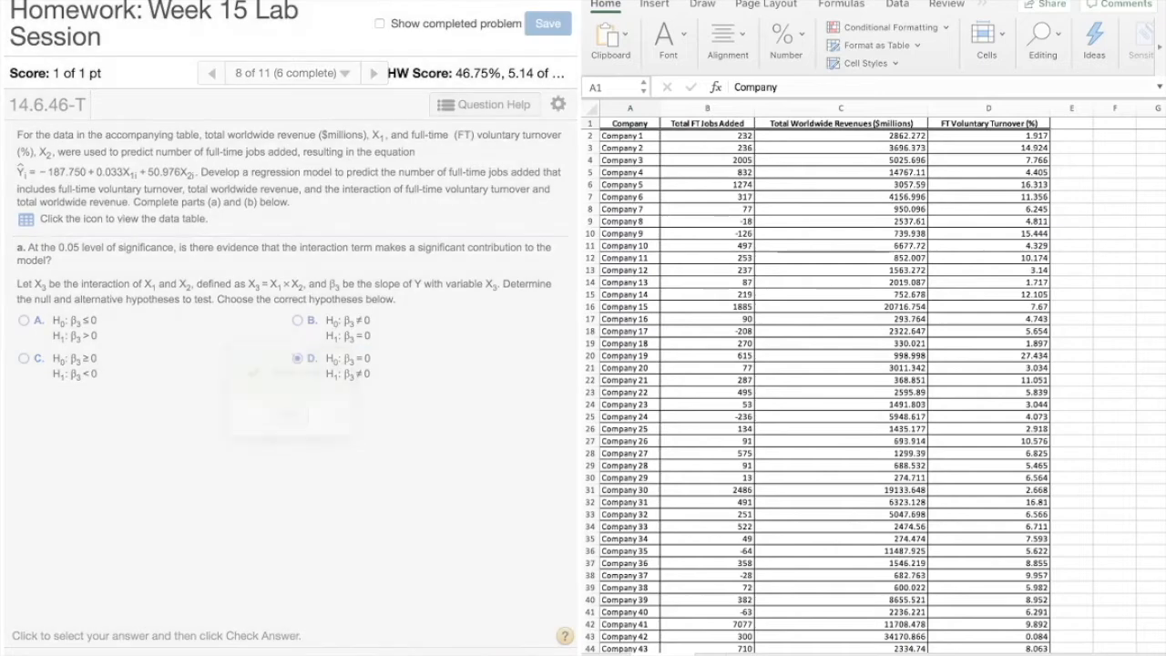
{"action": "key", "text": "Return"}
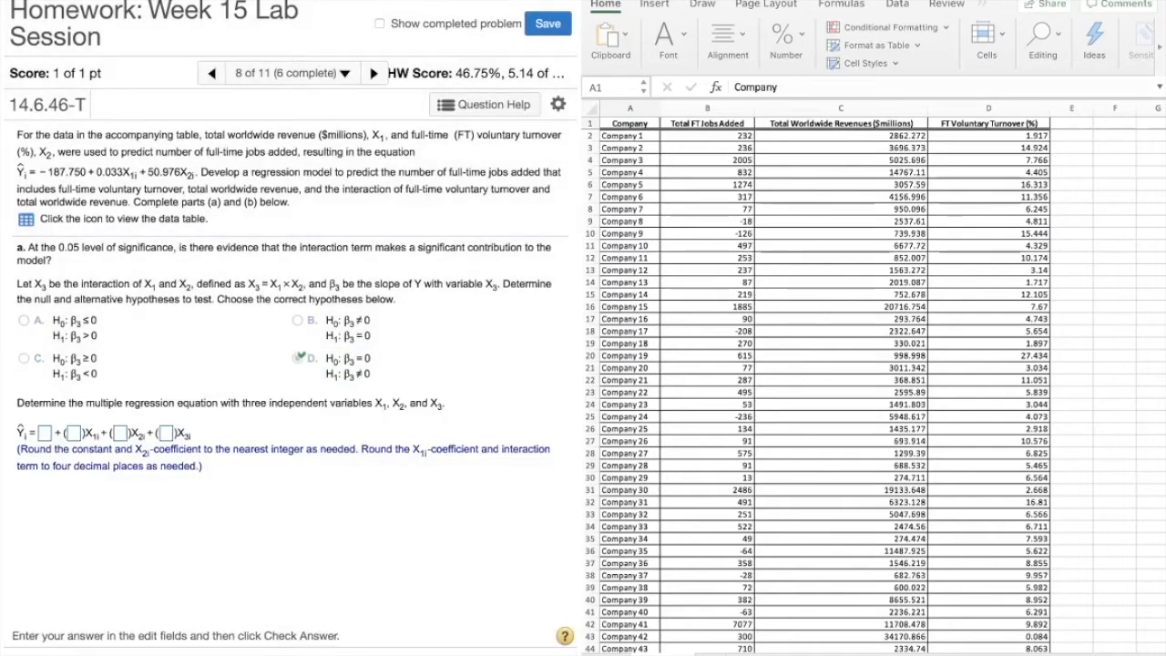
- Add the column header X3 in cell E1, beside the FT Voluntary Turnover column
{"action": "scroll", "coordinate": [874, 365], "scroll_direction": "right", "scroll_amount": 3}
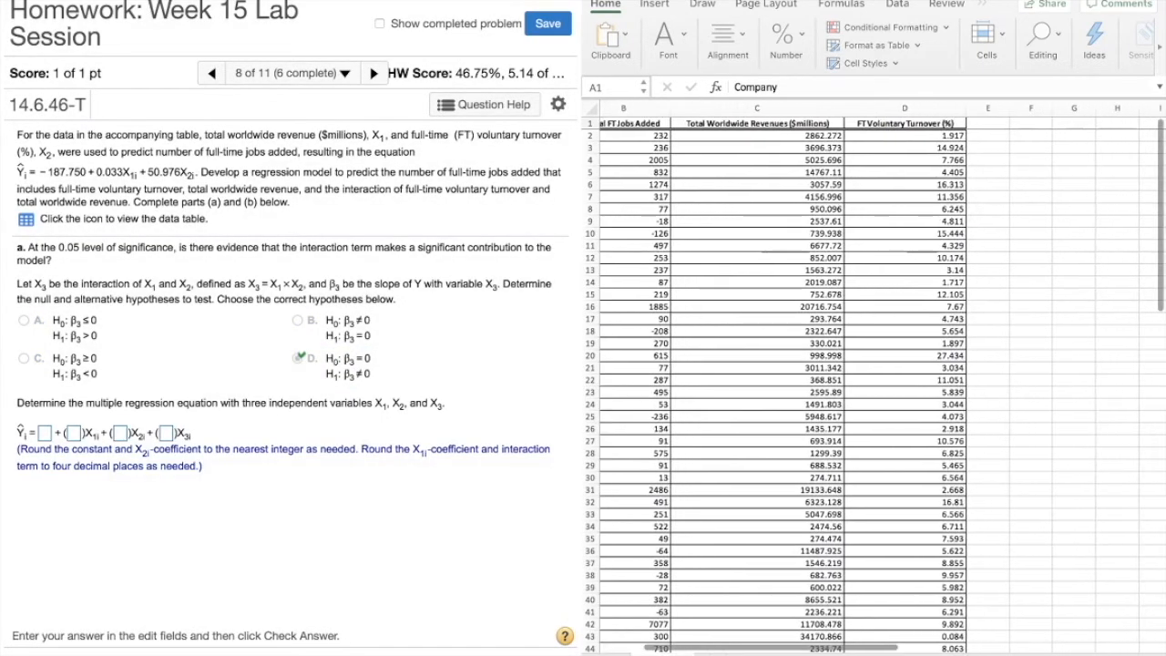
{"action": "left_click", "coordinate": [987, 123]}
{"action": "double_click", "coordinate": [987, 123]}
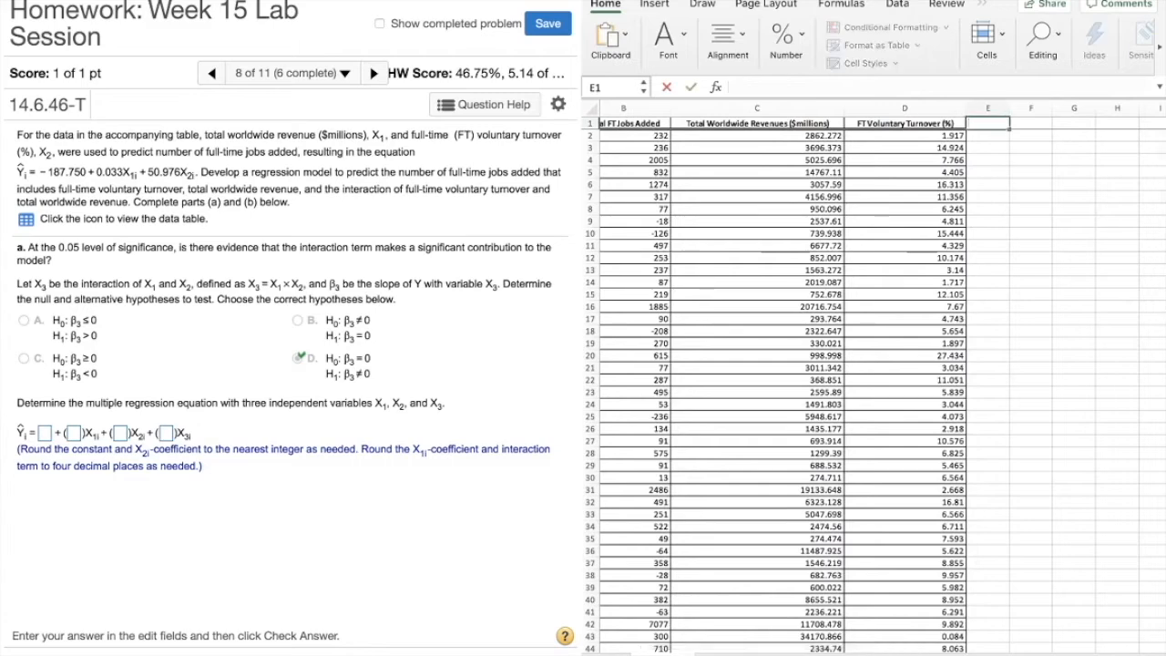
{"action": "type", "text": "X3"}
{"action": "key", "text": "Return"}
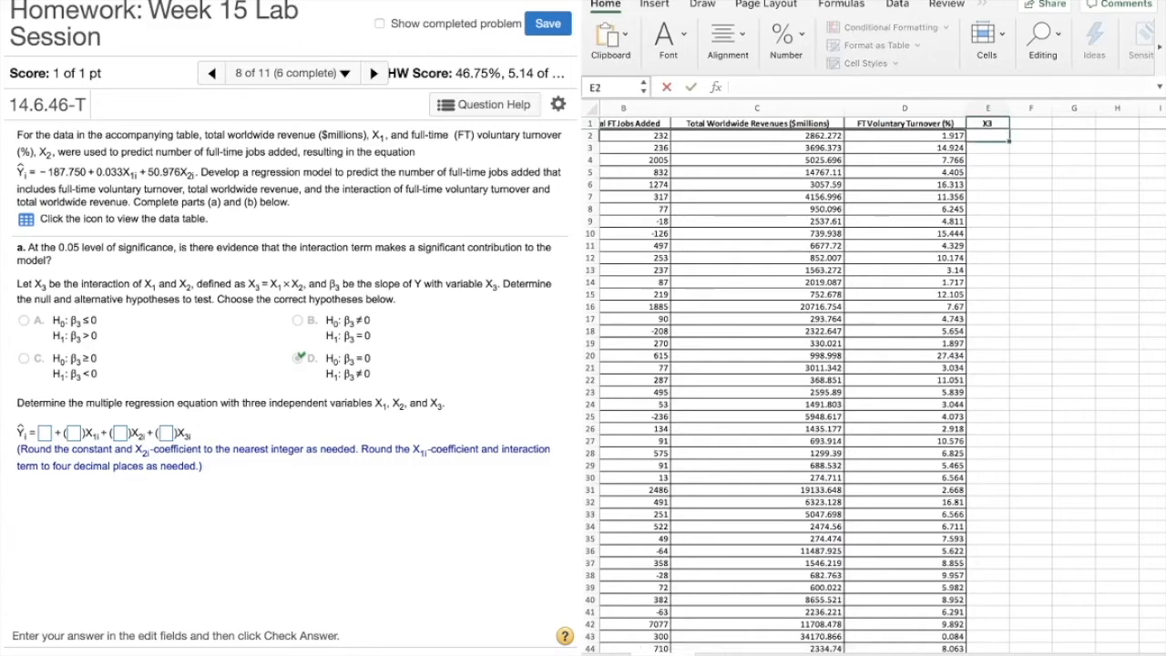
- Calculate X3 in cell E2 with =C2*D2 and fill the formula down to the last company row
{"action": "type", "text": "="}
{"action": "left_click", "coordinate": [757, 136]}
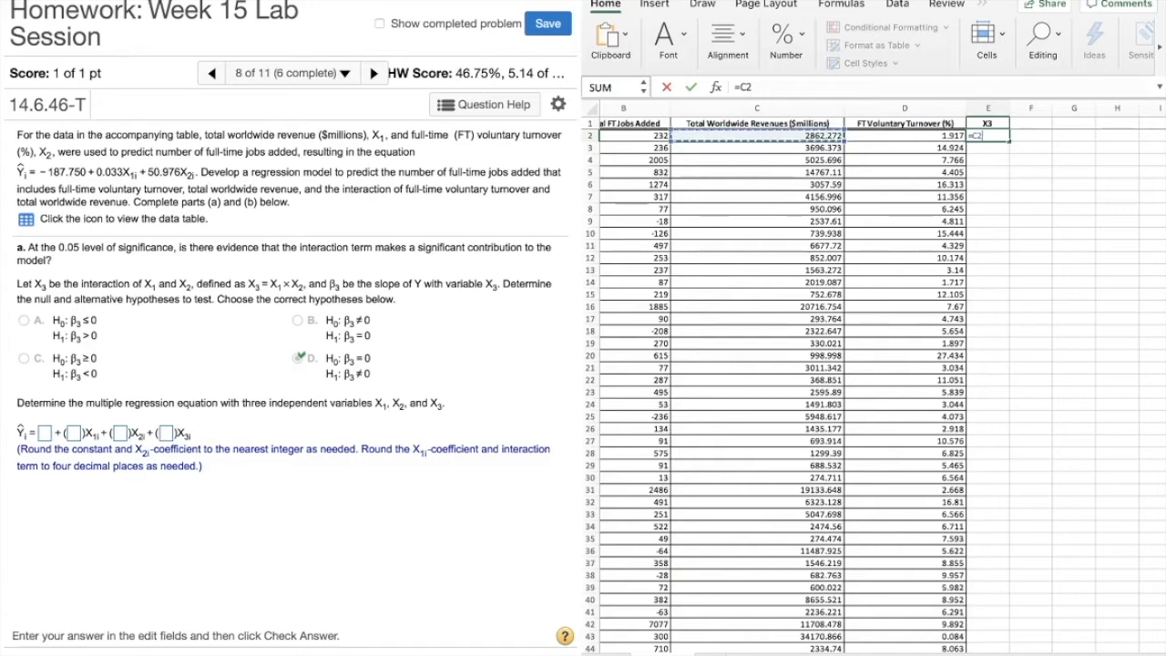
{"action": "type", "text": "*"}
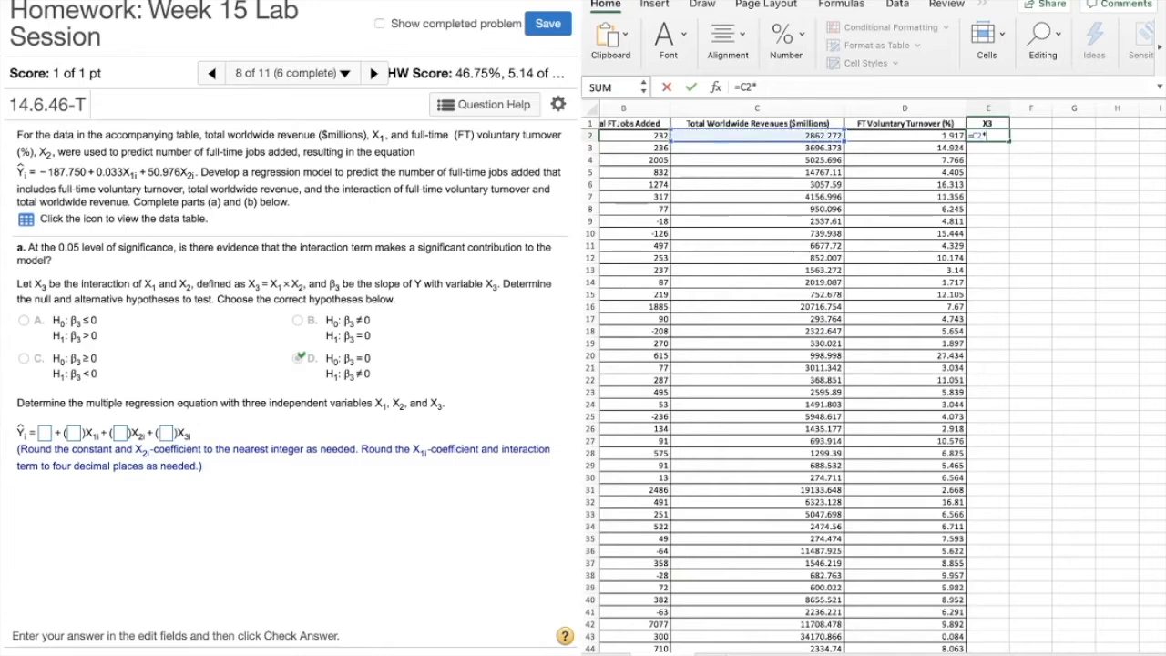
{"action": "left_click", "coordinate": [905, 135]}
{"action": "key", "text": "Return"}
{"action": "left_click", "coordinate": [988, 123]}
{"action": "left_click", "coordinate": [988, 136]}
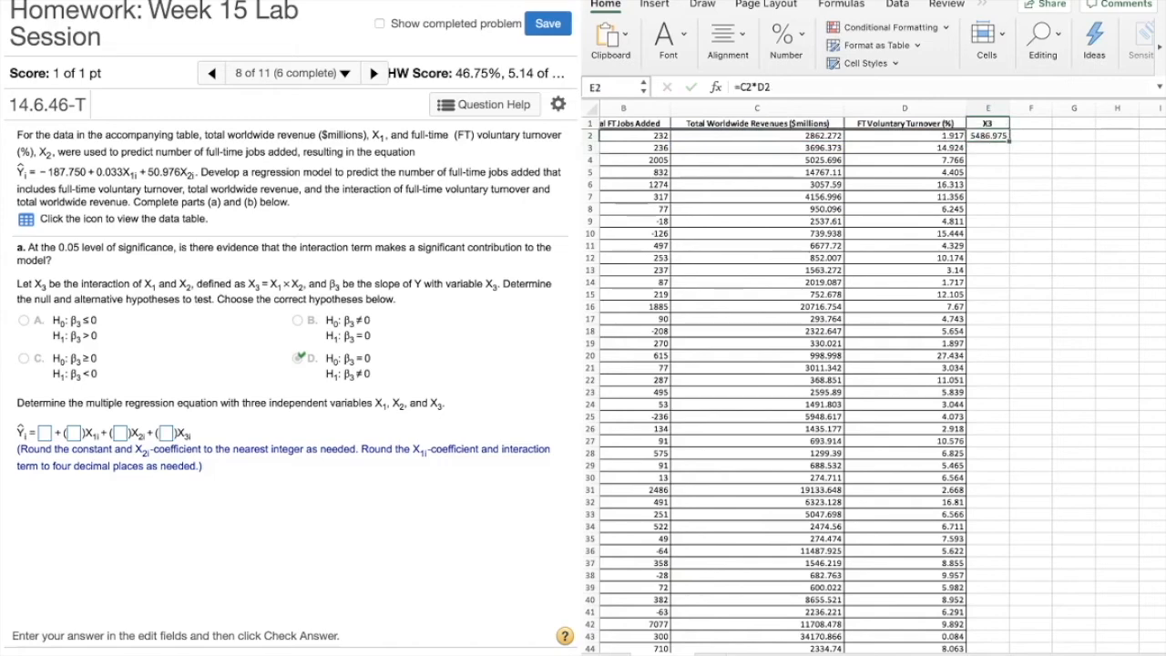
{"action": "double_click", "coordinate": [1009, 141]}
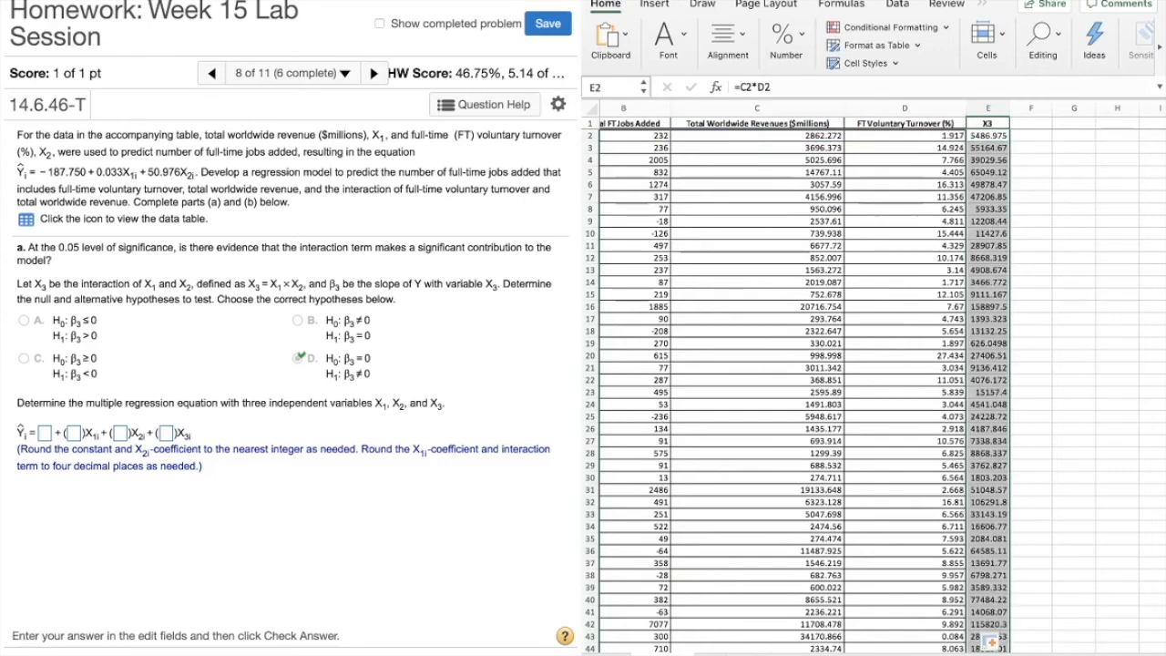
- Run a regression of total FT jobs added on worldwide revenues, voluntary turnover and X3, placing the output at F1
{"action": "left_click", "coordinate": [841, 4]}
{"action": "left_click", "coordinate": [897, 4]}
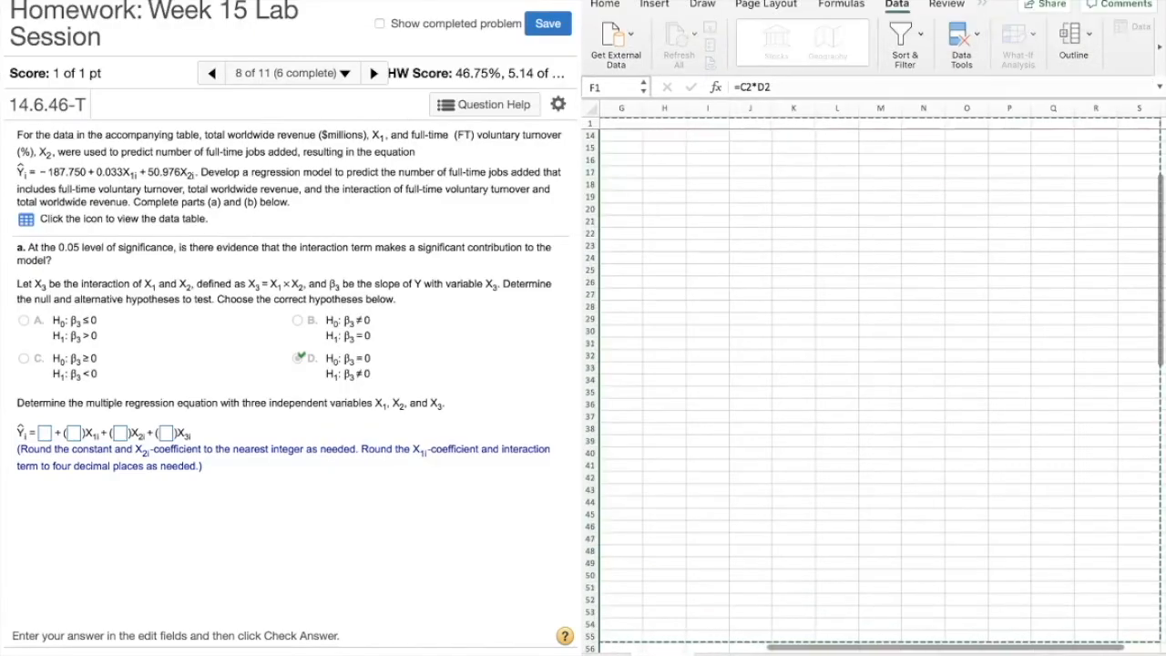
{"action": "left_click", "coordinate": [794, 367]}
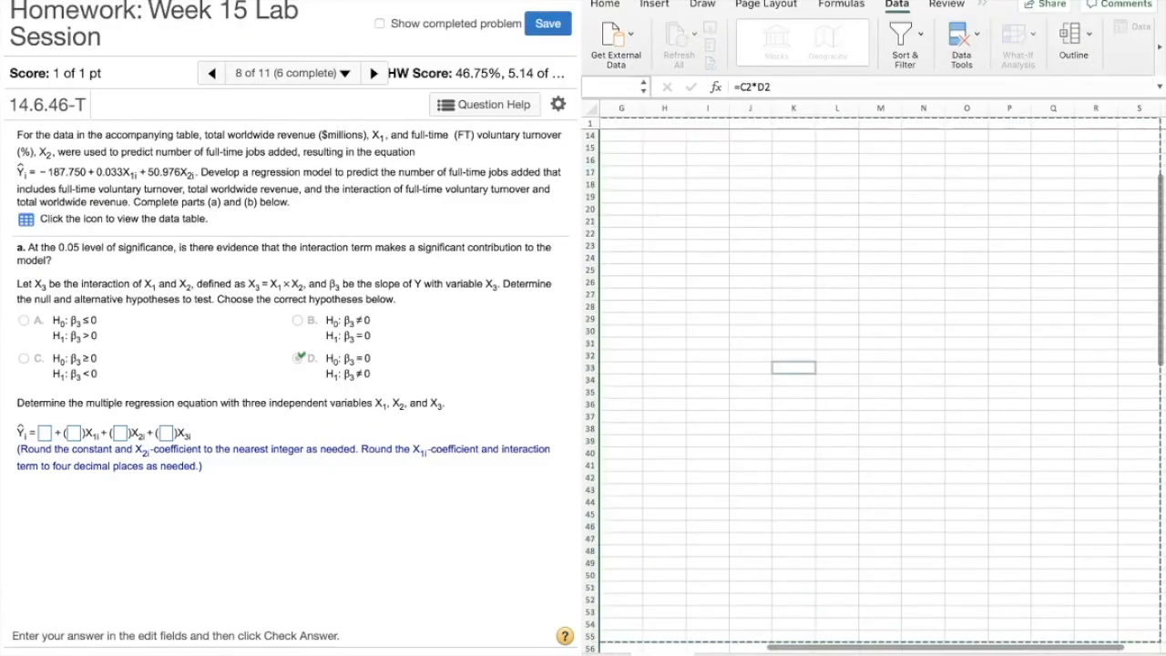
{"action": "scroll", "coordinate": [875, 383], "scroll_direction": "left", "scroll_amount": 10}
{"action": "scroll", "coordinate": [875, 382], "scroll_direction": "up", "scroll_amount": 4}
{"action": "scroll", "coordinate": [875, 383], "scroll_direction": "down", "scroll_amount": 2}
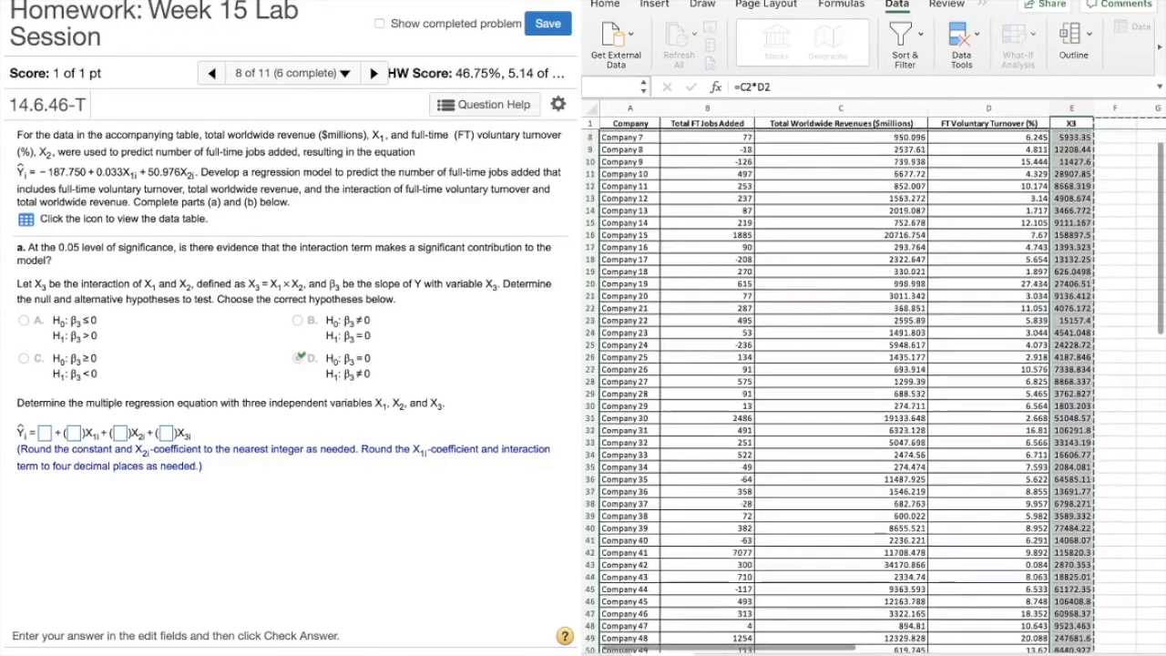
{"action": "scroll", "coordinate": [874, 382], "scroll_direction": "down", "scroll_amount": 20}
{"action": "scroll", "coordinate": [874, 383], "scroll_direction": "up", "scroll_amount": 12}
{"action": "scroll", "coordinate": [875, 383], "scroll_direction": "up", "scroll_amount": 20}
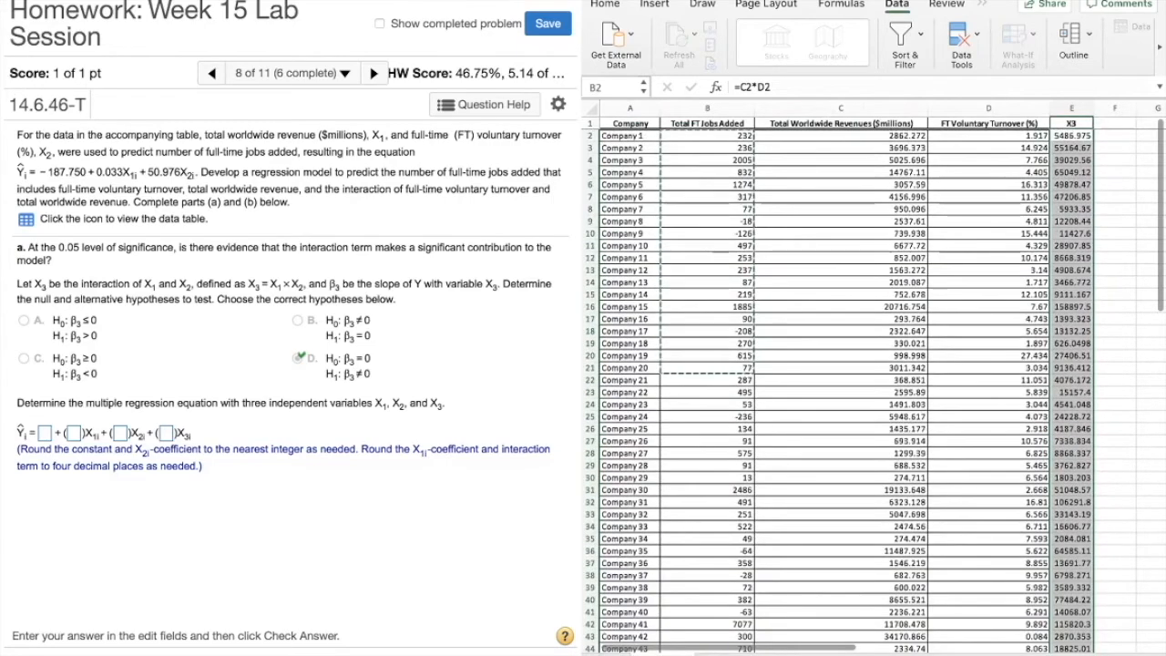
{"action": "scroll", "coordinate": [874, 382], "scroll_direction": "down", "scroll_amount": 2}
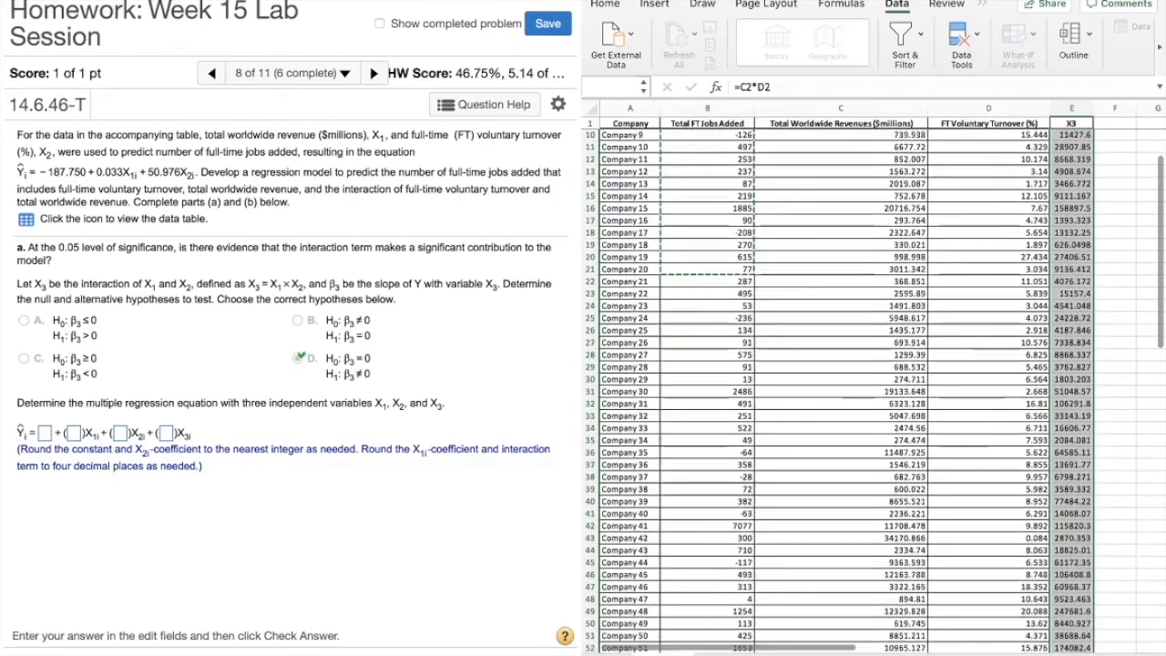
{"action": "scroll", "coordinate": [874, 382], "scroll_direction": "down", "scroll_amount": 15}
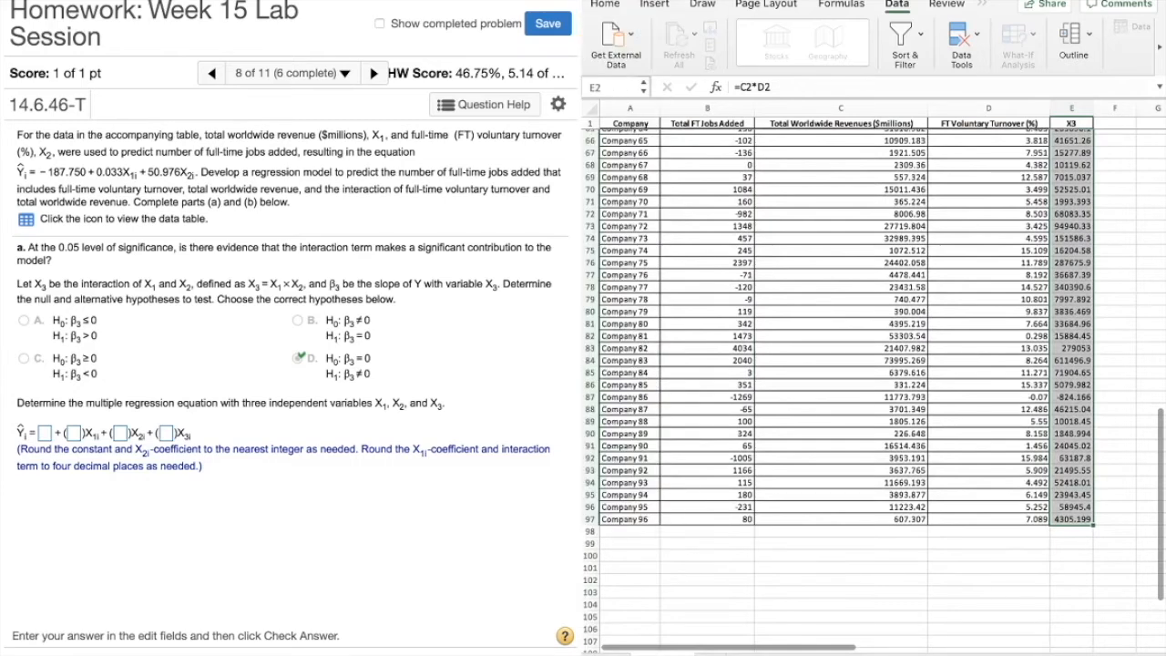
{"action": "scroll", "coordinate": [875, 382], "scroll_direction": "up", "scroll_amount": 20}
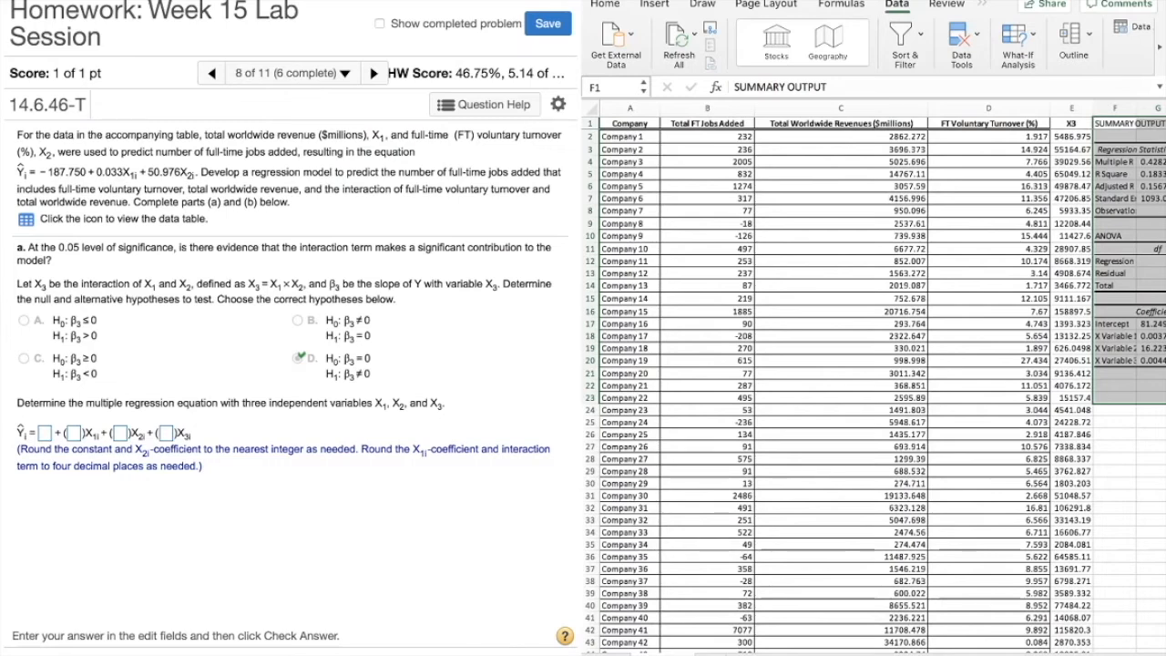
- Enter 81 as the constant and 16 as the X2 coefficient in the homework's regression equation
{"action": "scroll", "coordinate": [874, 383], "scroll_direction": "right", "scroll_amount": 10}
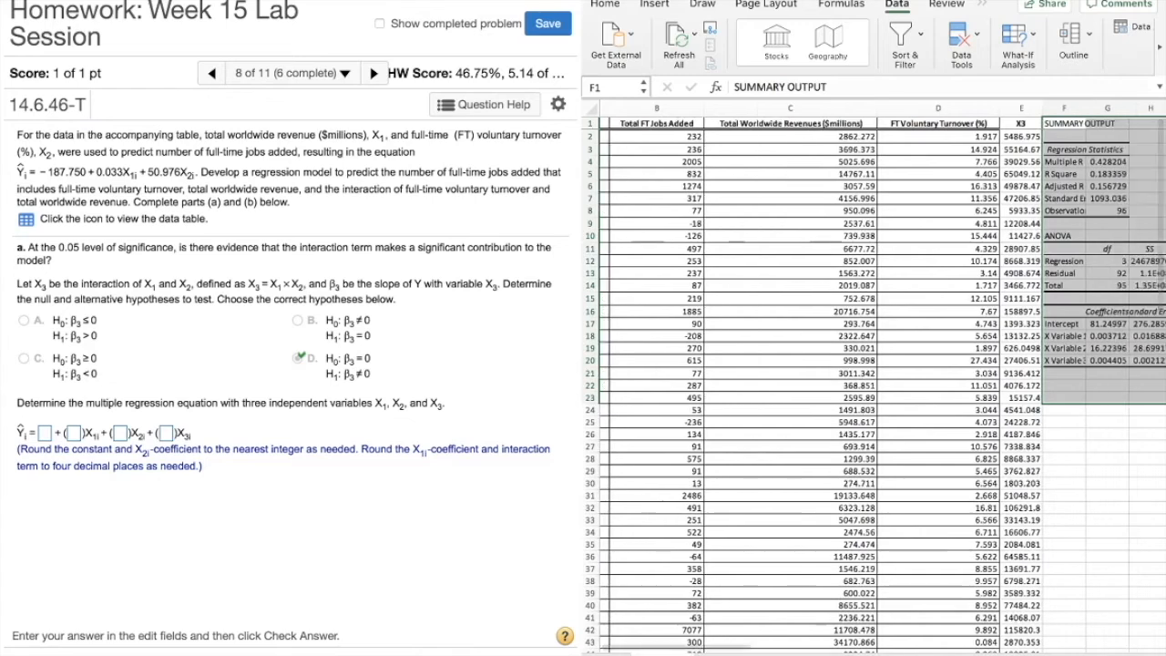
{"action": "scroll", "coordinate": [875, 383], "scroll_direction": "left", "scroll_amount": 6}
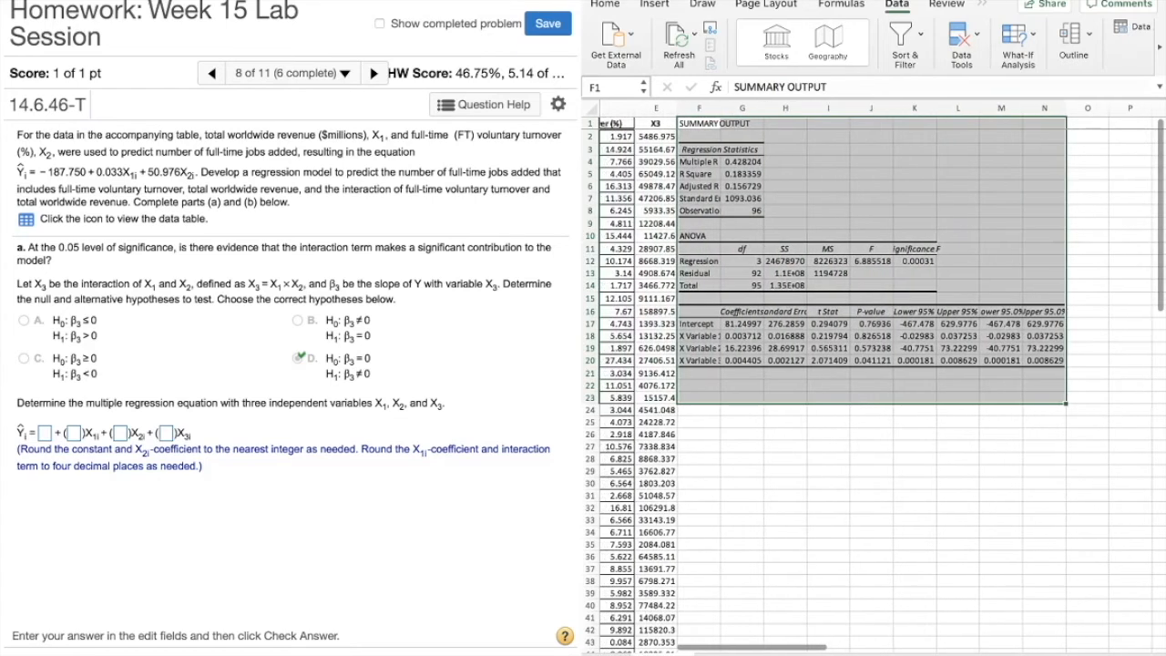
{"action": "left_click", "coordinate": [44, 434]}
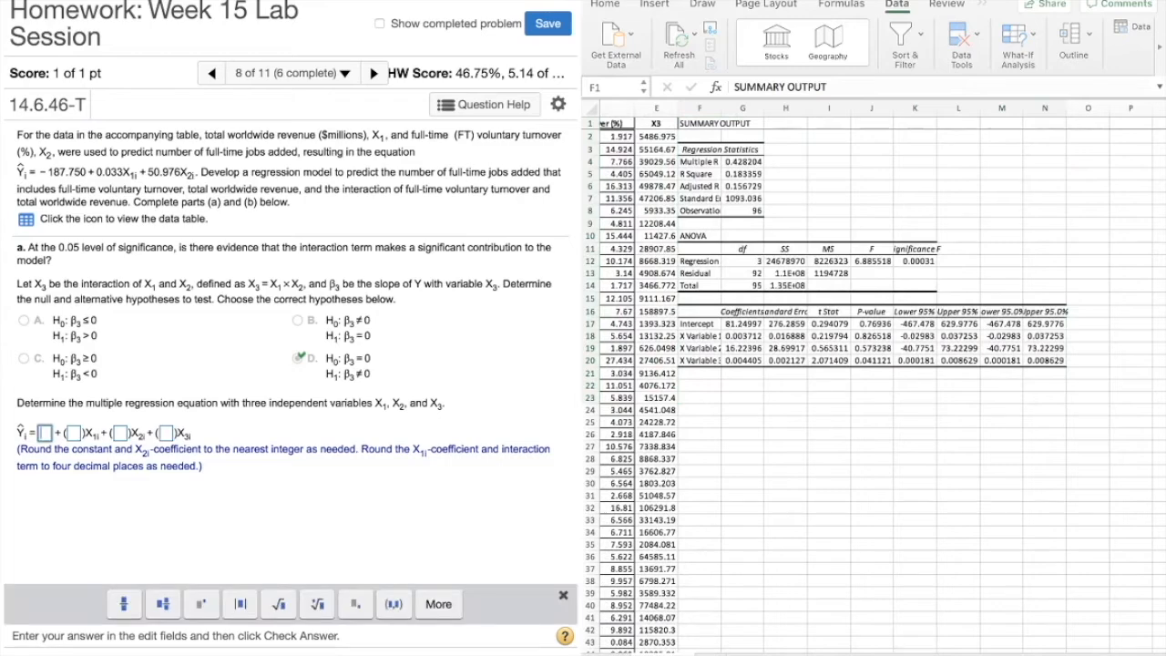
{"action": "type", "text": "81"}
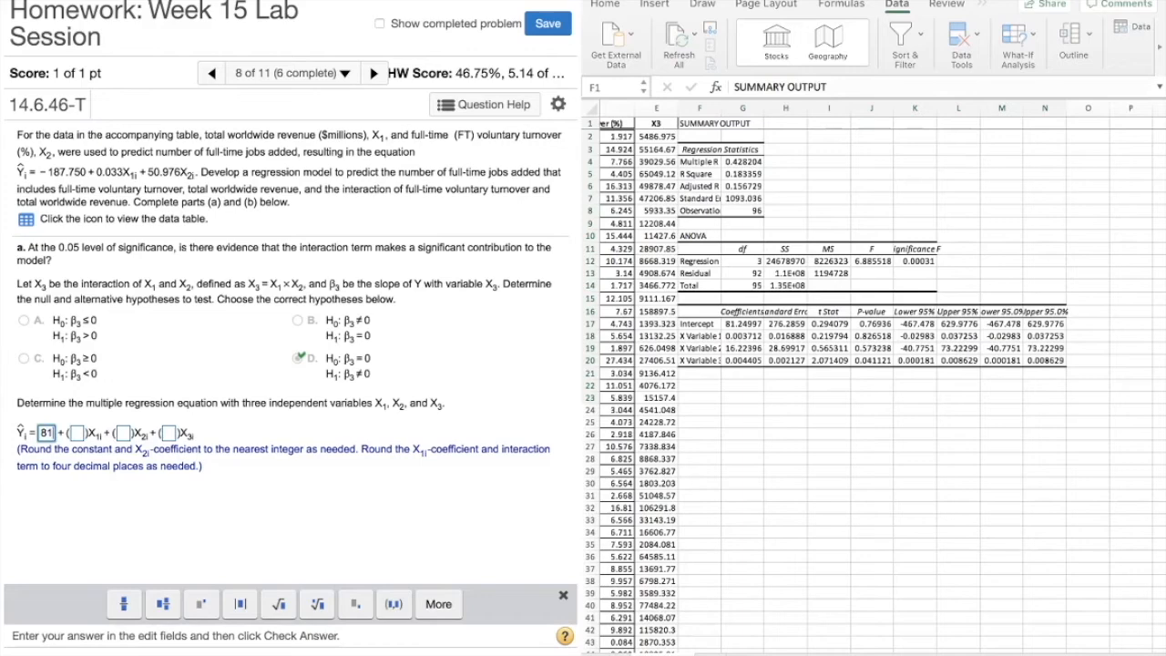
{"action": "left_click", "coordinate": [124, 434]}
{"action": "type", "text": "16"}
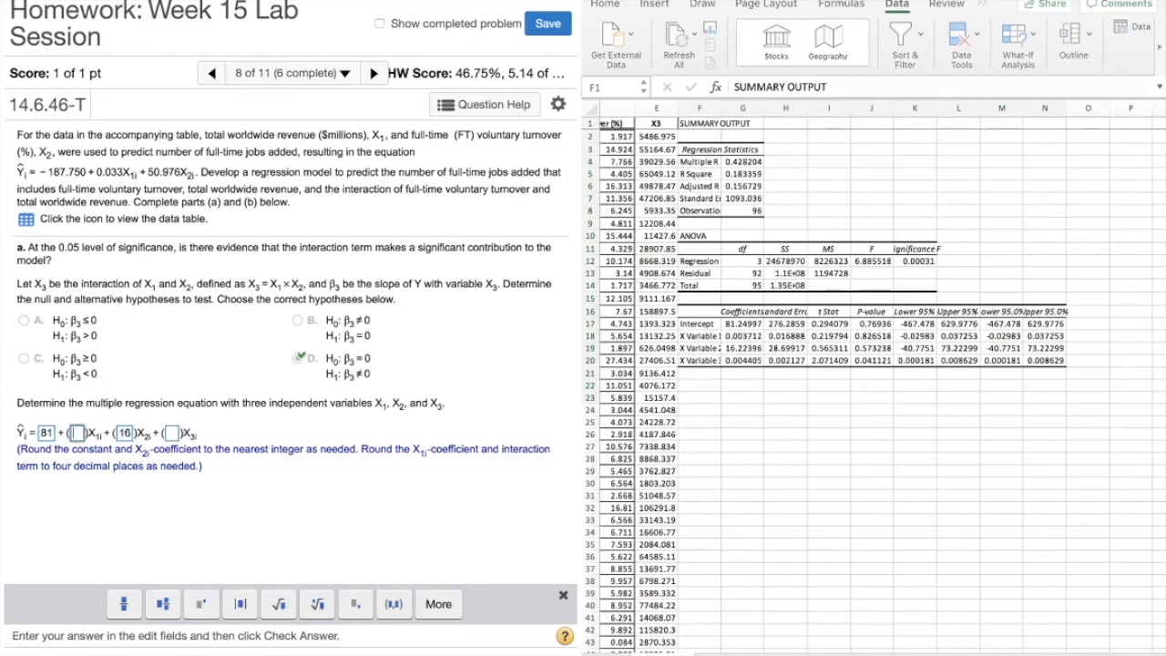
- Enter 0.0037 as the X1 coefficient and 0.0044 as the X3 coefficient, and submit the regression equation
{"action": "type", "text": "0.0037"}
{"action": "left_click", "coordinate": [195, 433]}
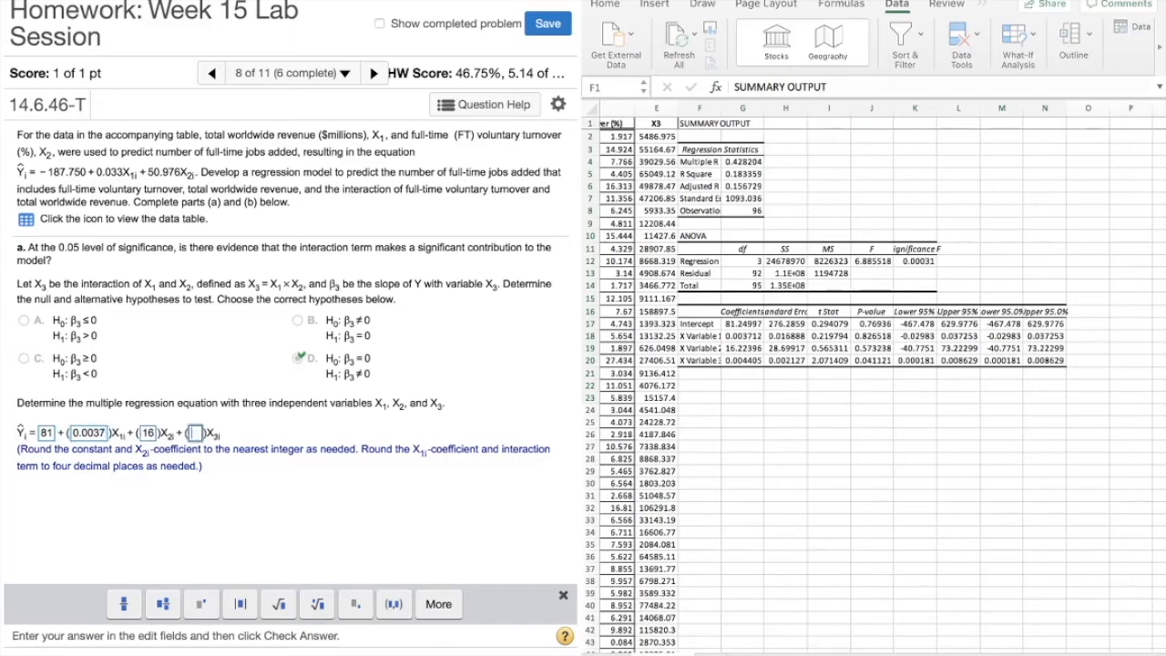
{"action": "type", "text": "0.0044"}
{"action": "key", "text": "Return"}
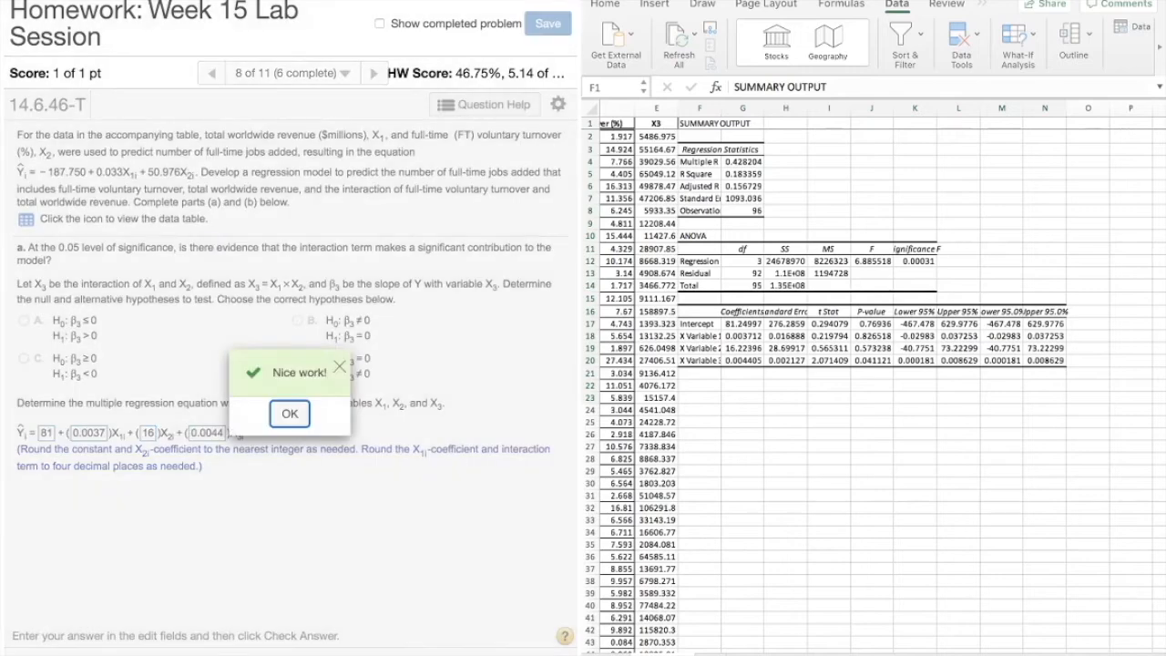
{"action": "key", "text": "Return"}
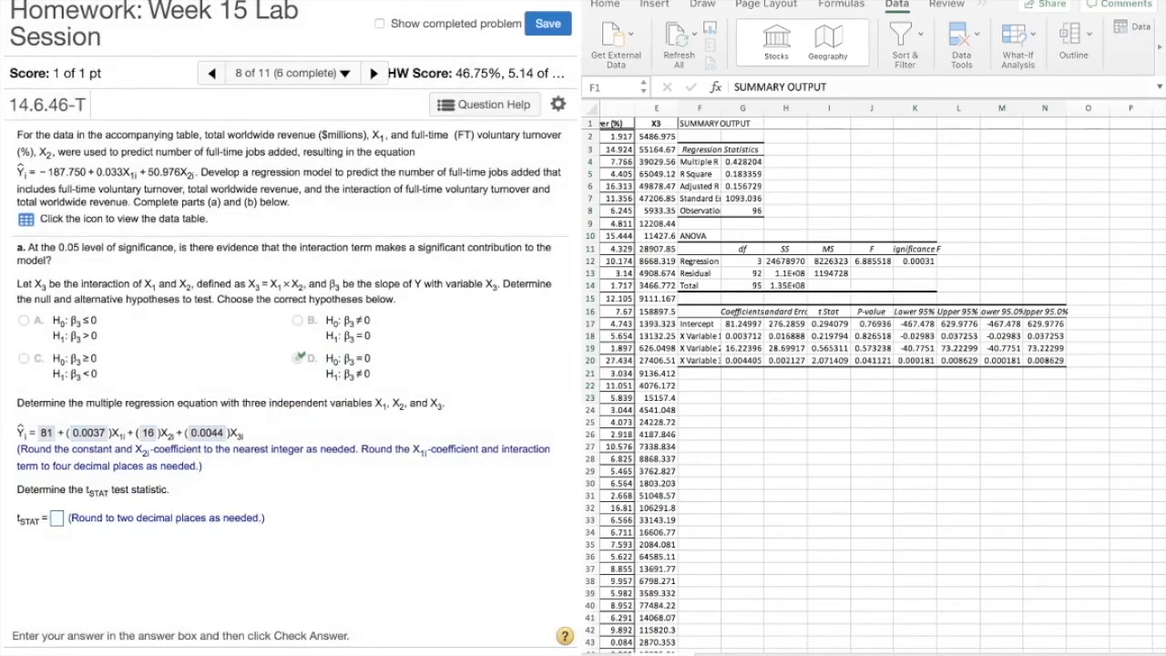
- Take the interaction term's t Stat from the regression output and submit 2.07 as the tSTAT test statistic
{"action": "left_click", "coordinate": [829, 361]}
{"action": "left_click", "coordinate": [829, 361]}
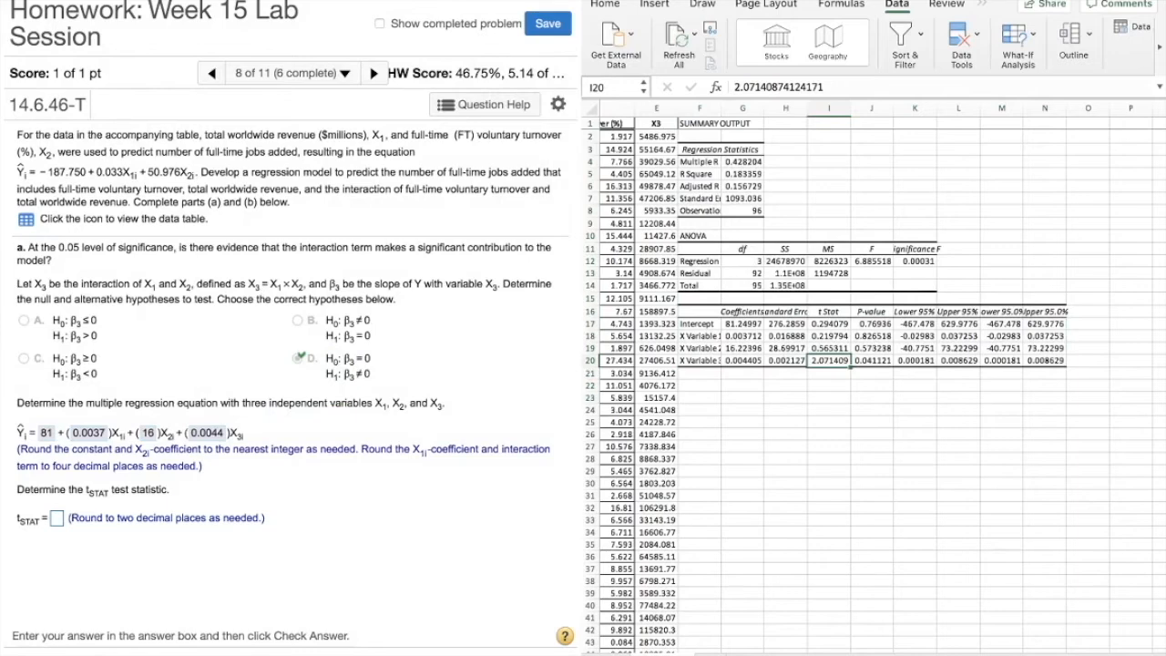
{"action": "left_click", "coordinate": [57, 518]}
{"action": "left_click", "coordinate": [56, 518]}
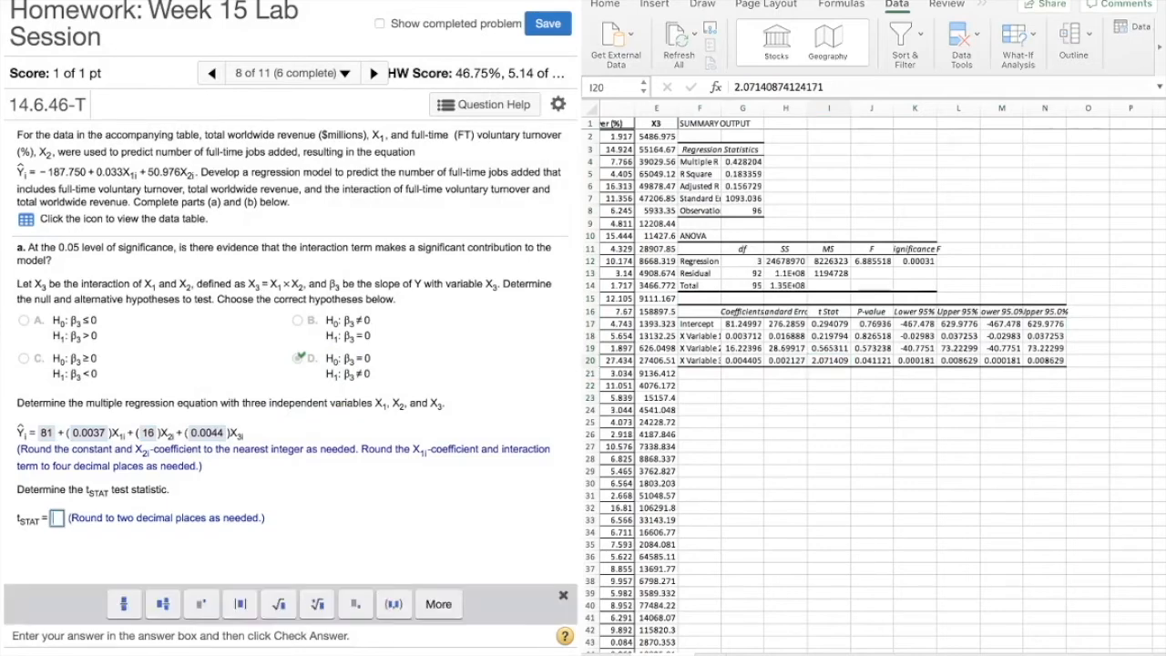
{"action": "type", "text": "2.07"}
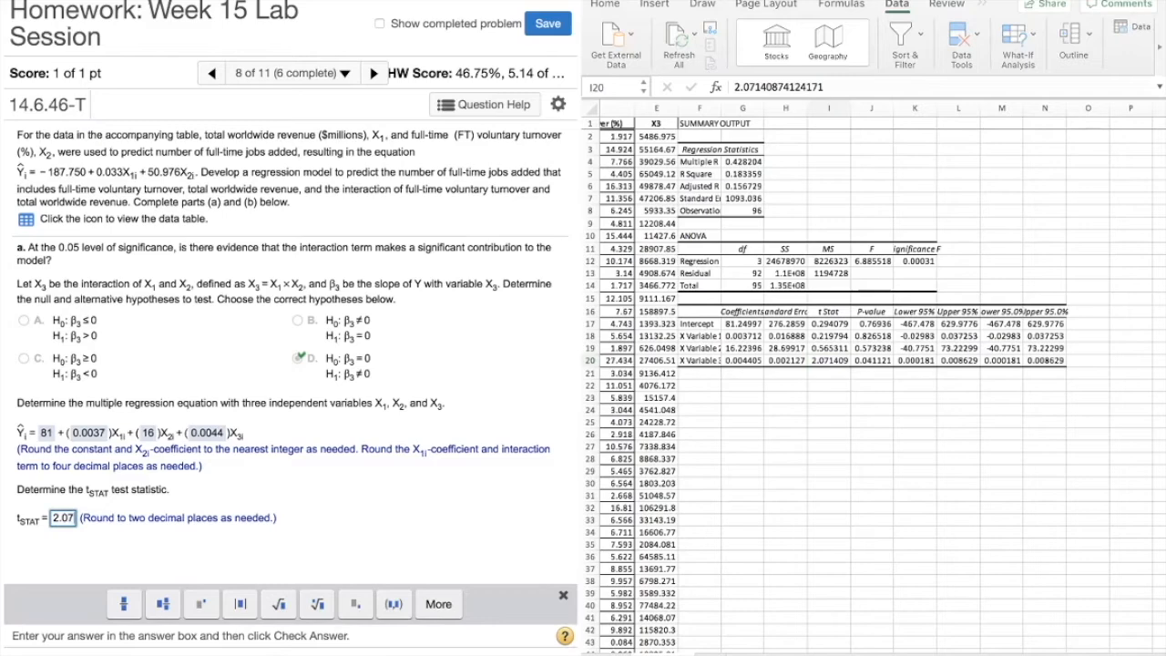
{"action": "left_click", "coordinate": [297, 337]}
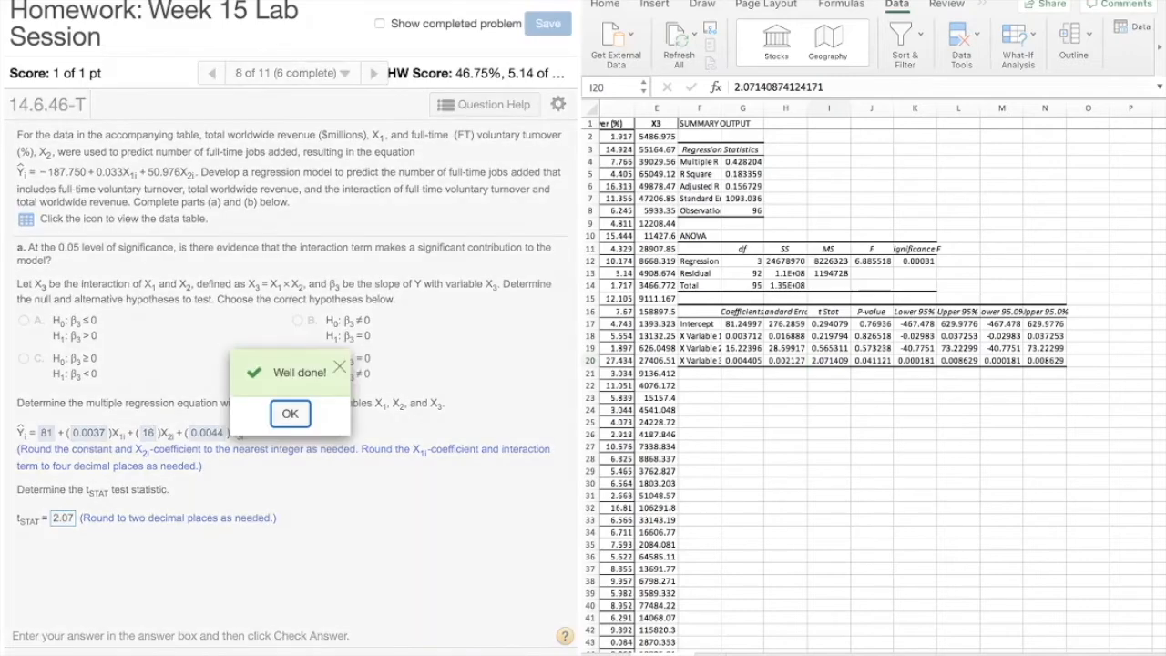
{"action": "key", "text": "Return"}
- Take the interaction term's P-value from the regression output and submit 0.041 as the p-value
{"action": "left_click", "coordinate": [872, 360]}
{"action": "left_click", "coordinate": [872, 361]}
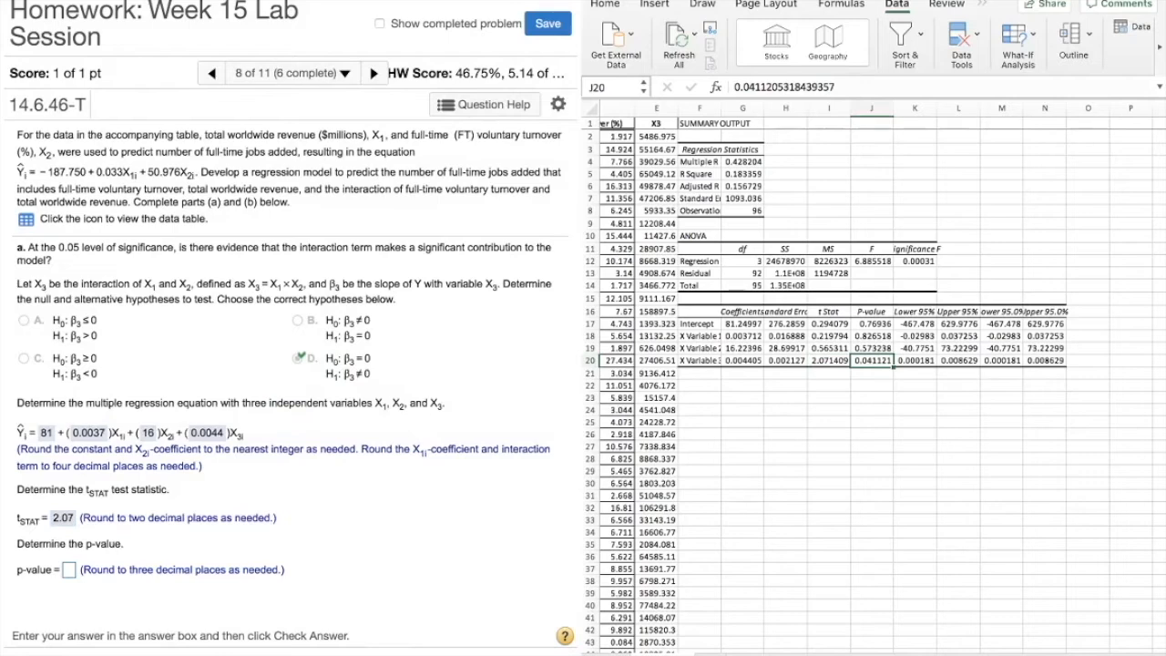
{"action": "left_click", "coordinate": [70, 570]}
{"action": "left_click", "coordinate": [69, 570]}
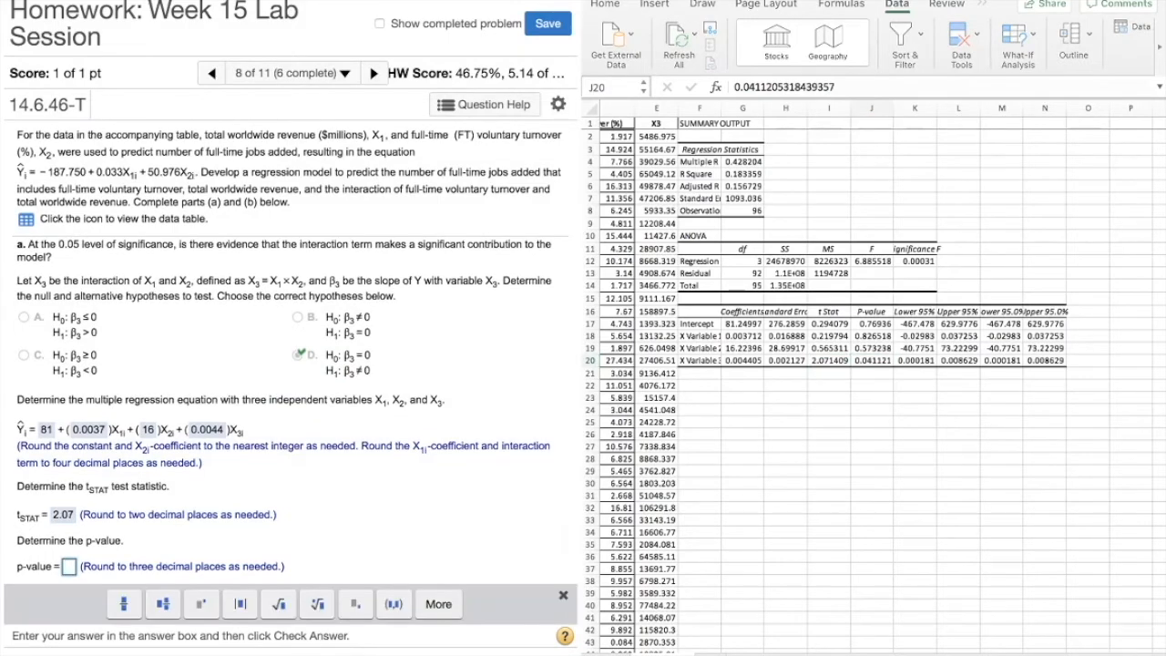
{"action": "type", "text": "0/"}
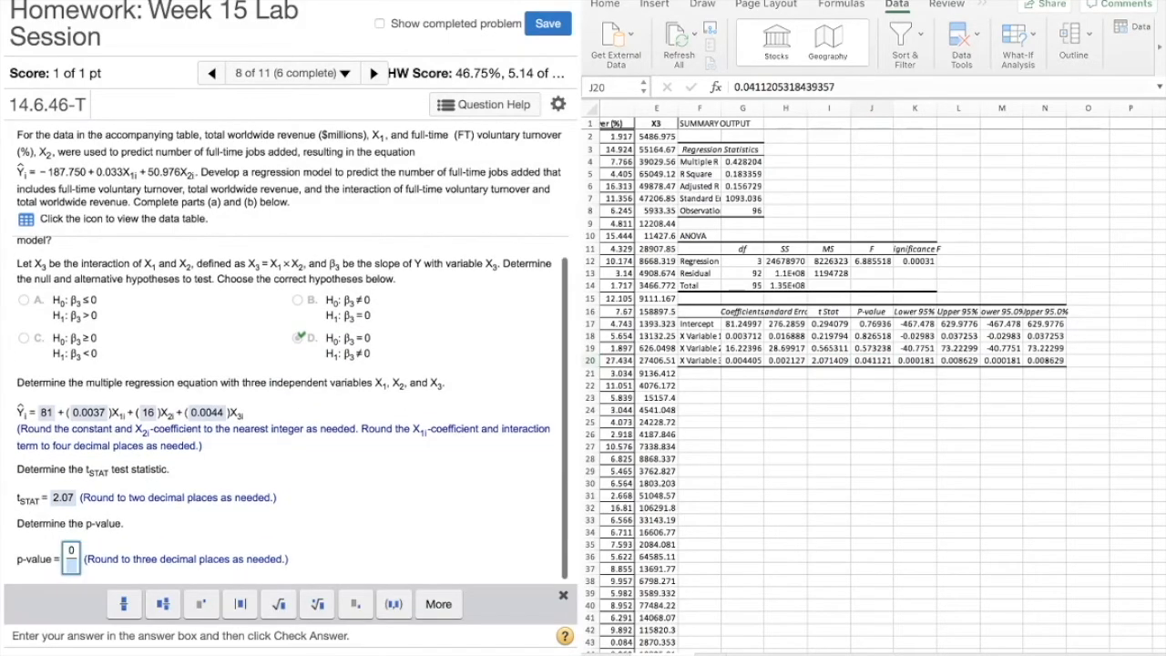
{"action": "key", "text": "BackSpace"}
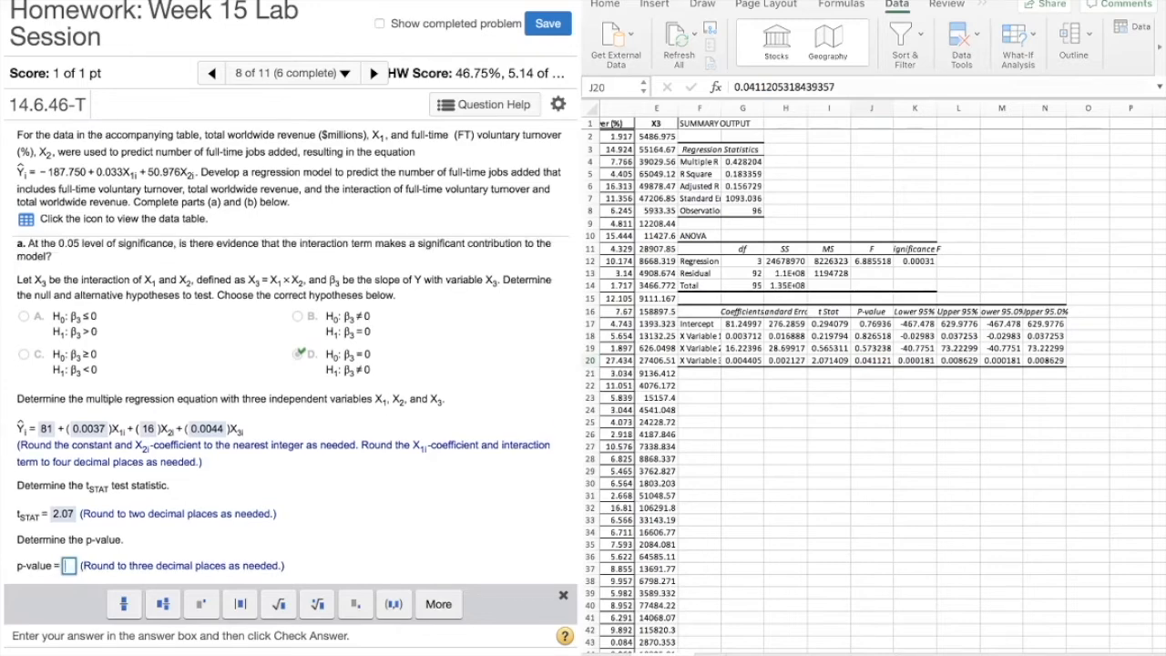
{"action": "type", "text": ".0"}
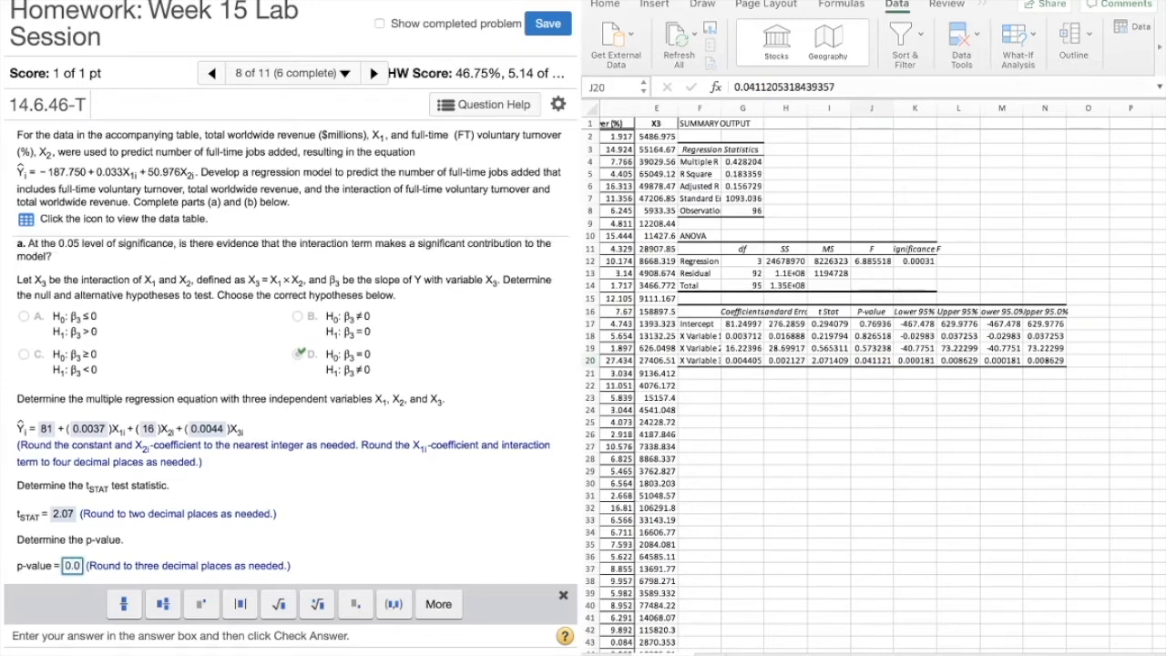
{"action": "type", "text": "41"}
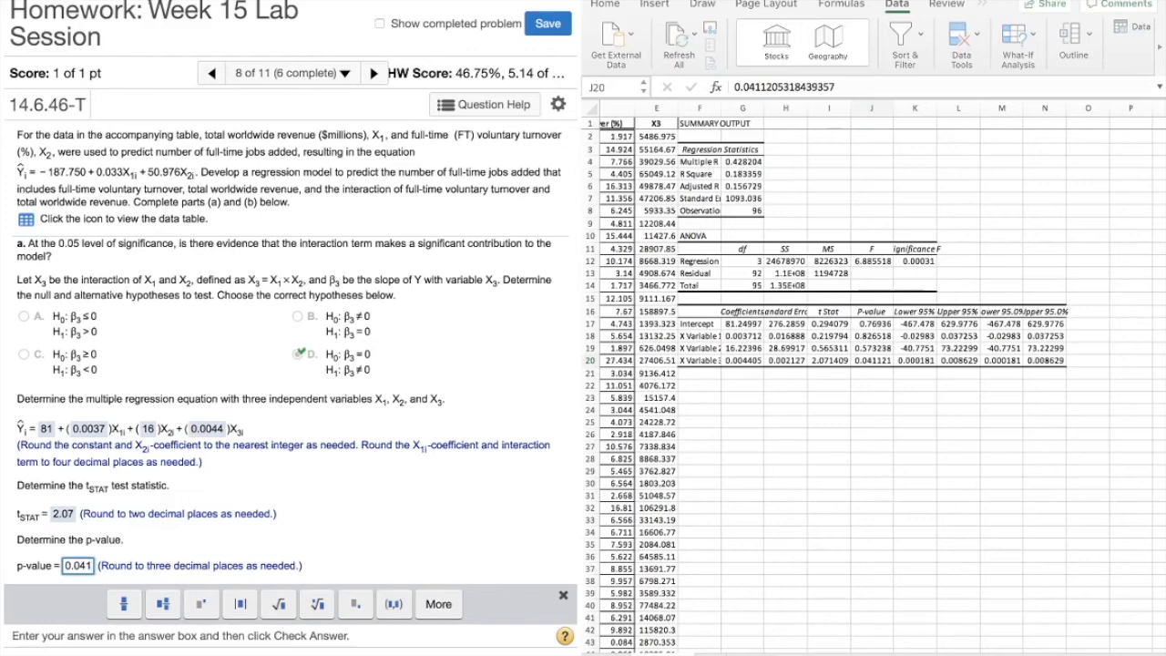
{"action": "key", "text": "Return"}
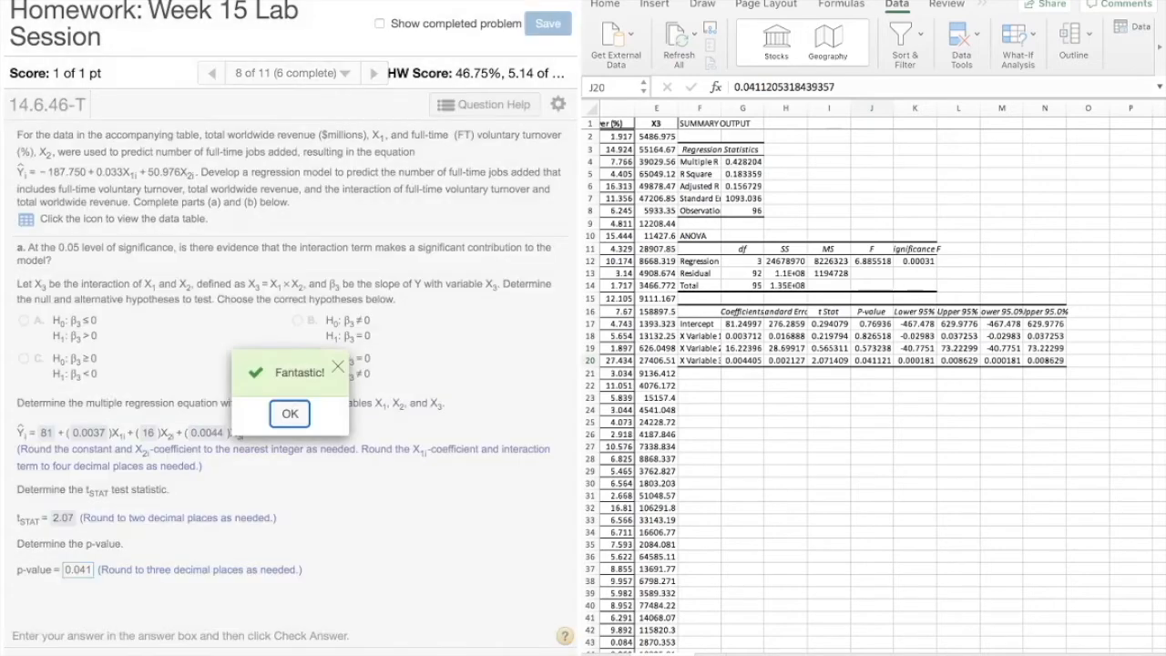
{"action": "key", "text": "Return"}
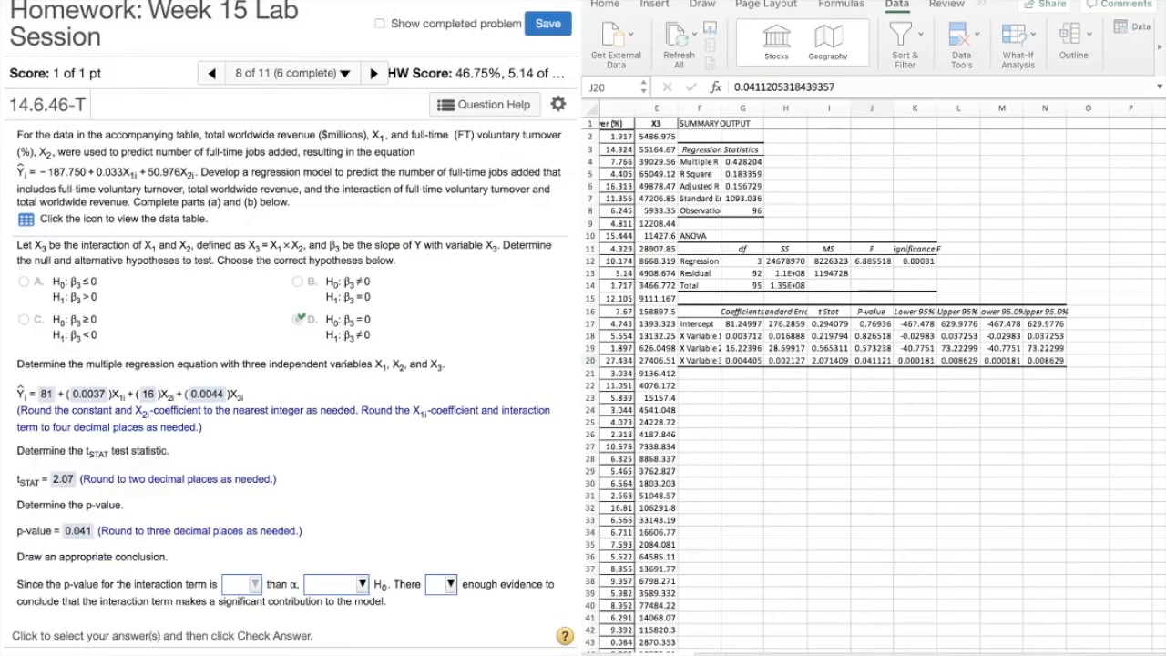
- Complete the conclusion with "less" than α, "reject" H0 and there "is" enough evidence, and submit it
{"action": "left_click", "coordinate": [254, 583]}
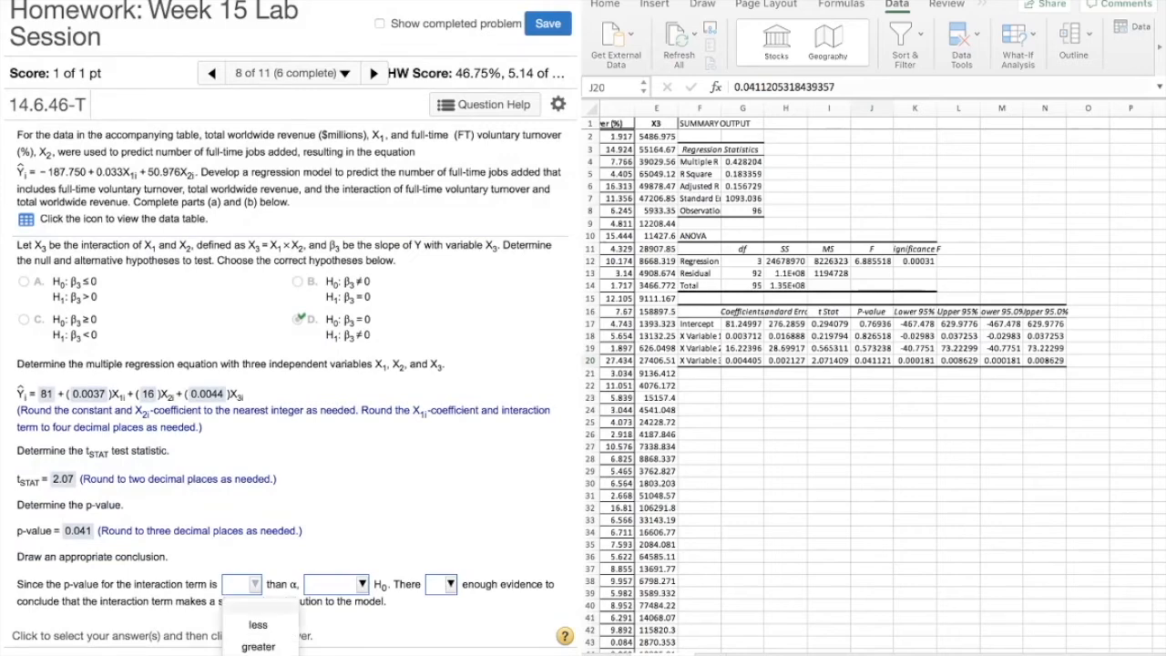
{"action": "scroll", "coordinate": [292, 437], "scroll_direction": "up", "scroll_amount": 2}
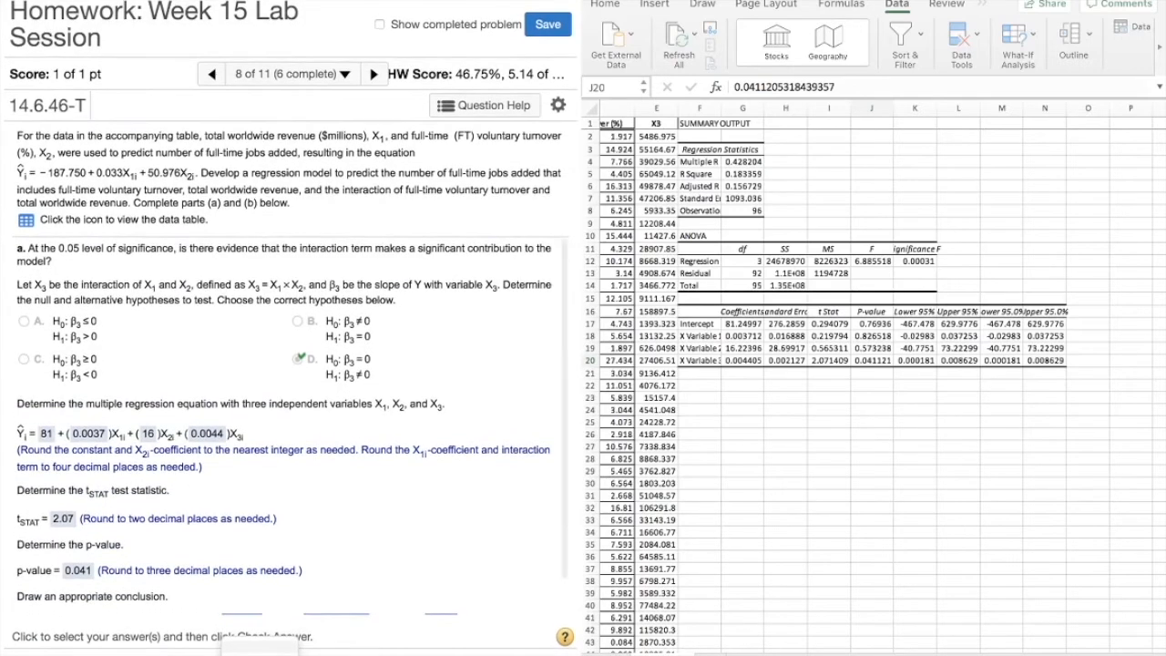
{"action": "scroll", "coordinate": [292, 437], "scroll_direction": "down", "scroll_amount": 2}
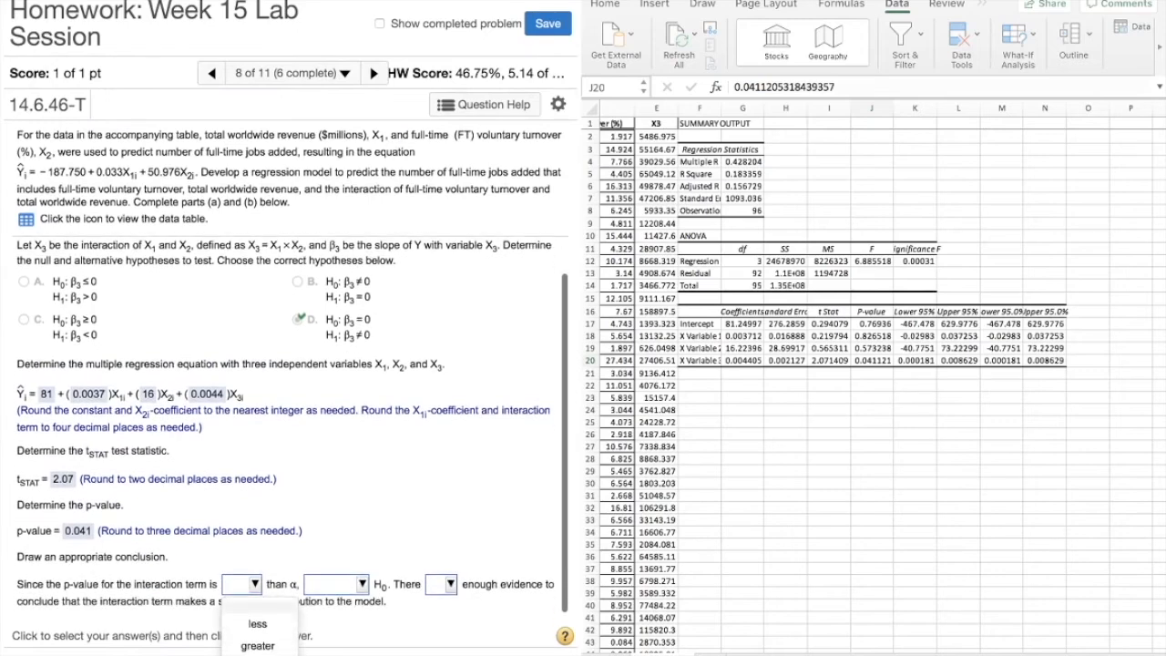
{"action": "left_click", "coordinate": [255, 622]}
{"action": "scroll", "coordinate": [242, 599], "scroll_direction": "up", "scroll_amount": 2}
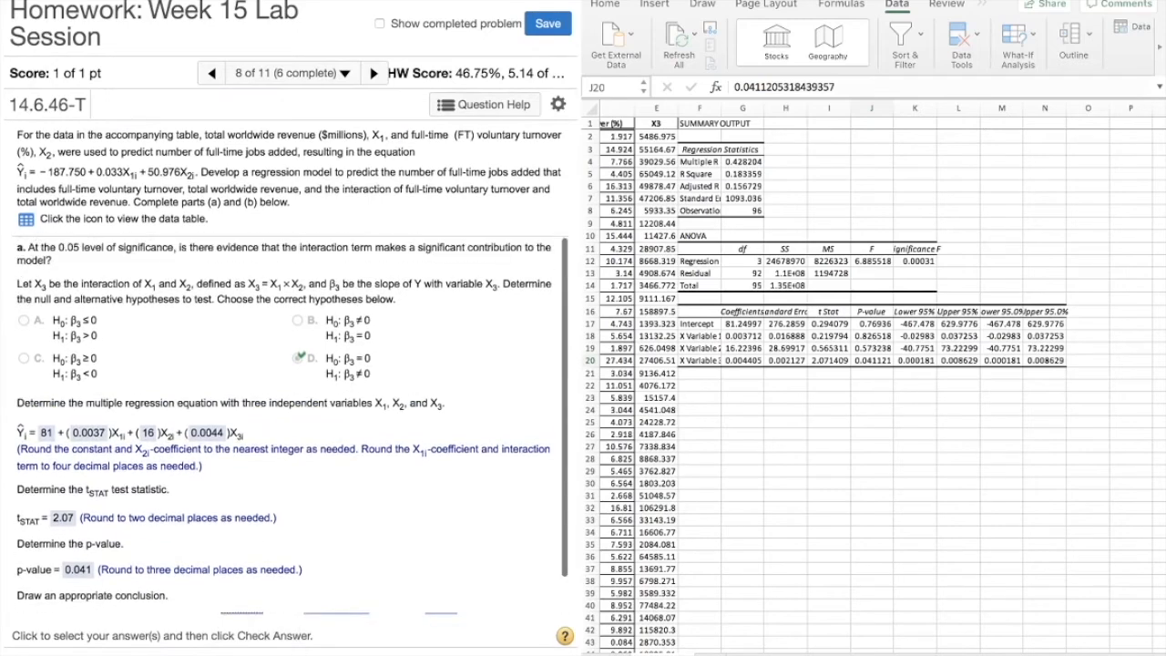
{"action": "scroll", "coordinate": [242, 598], "scroll_direction": "down", "scroll_amount": 2}
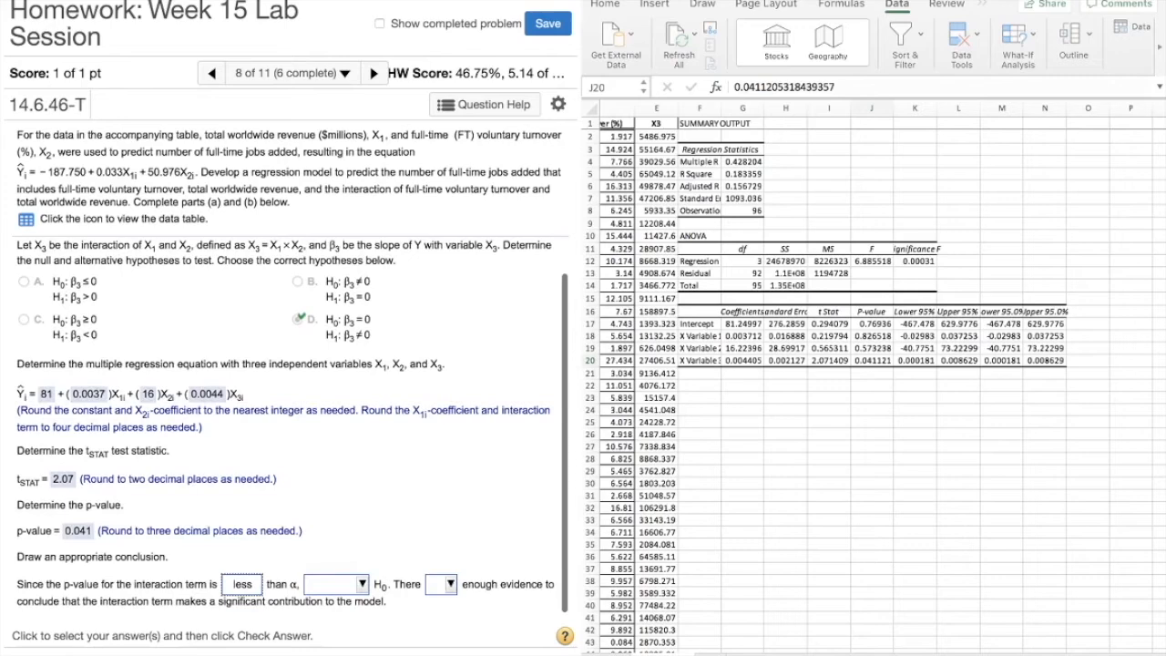
{"action": "left_click", "coordinate": [335, 584]}
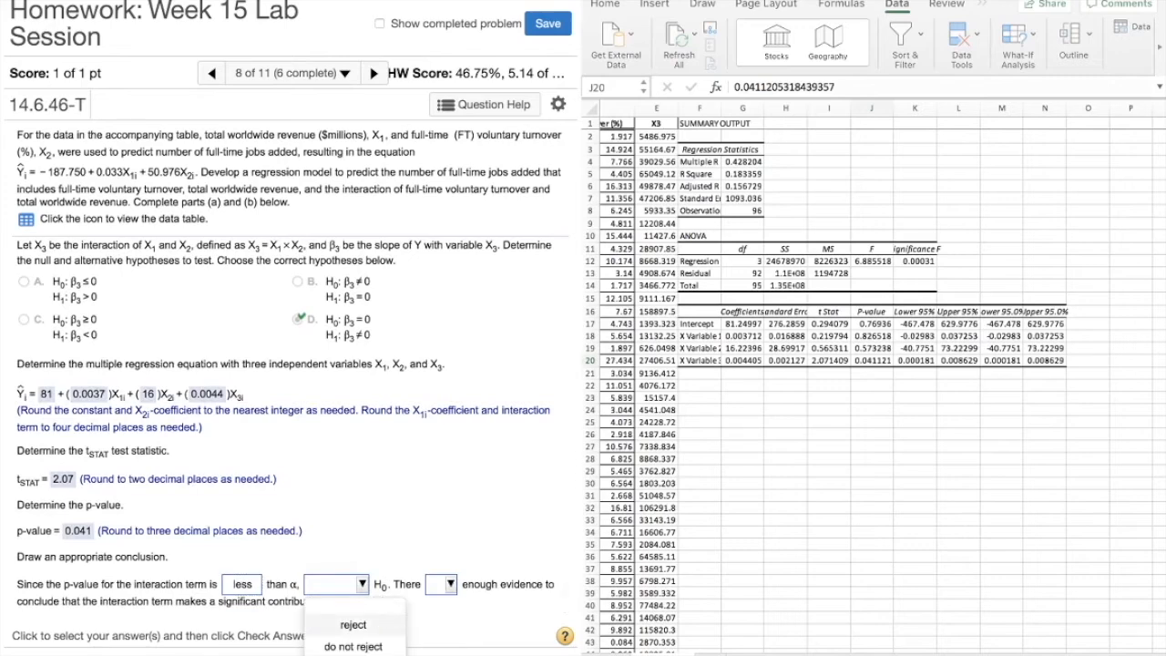
{"action": "left_click", "coordinate": [354, 625]}
{"action": "left_click", "coordinate": [440, 584]}
{"action": "left_click", "coordinate": [458, 646]}
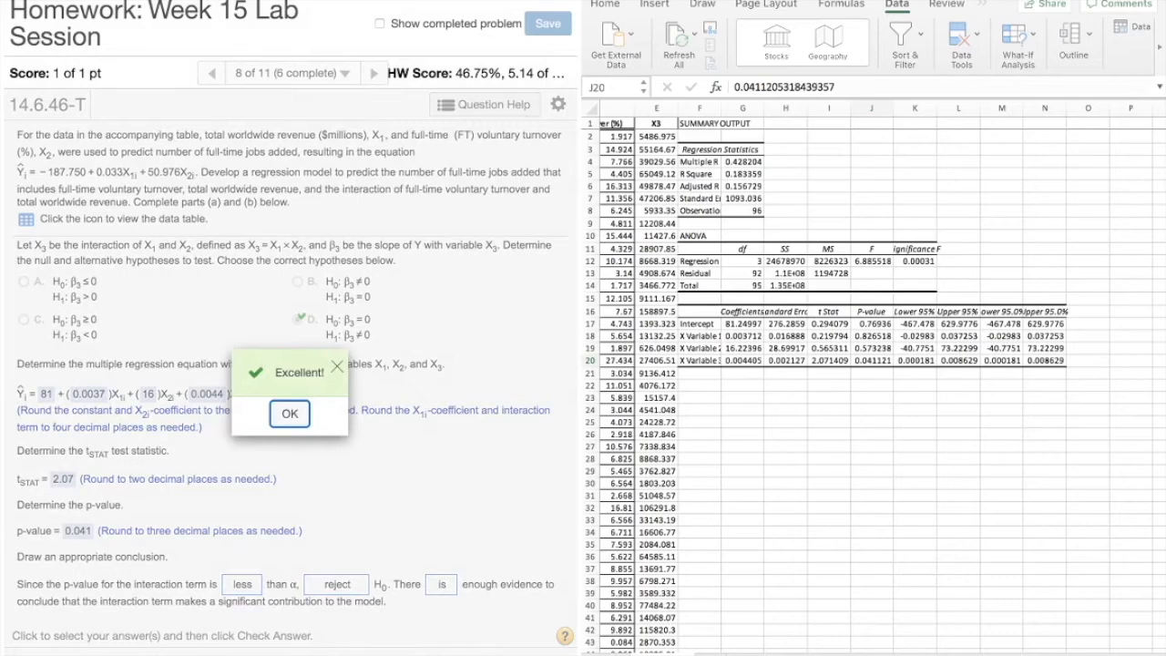
{"action": "key", "text": "Return"}
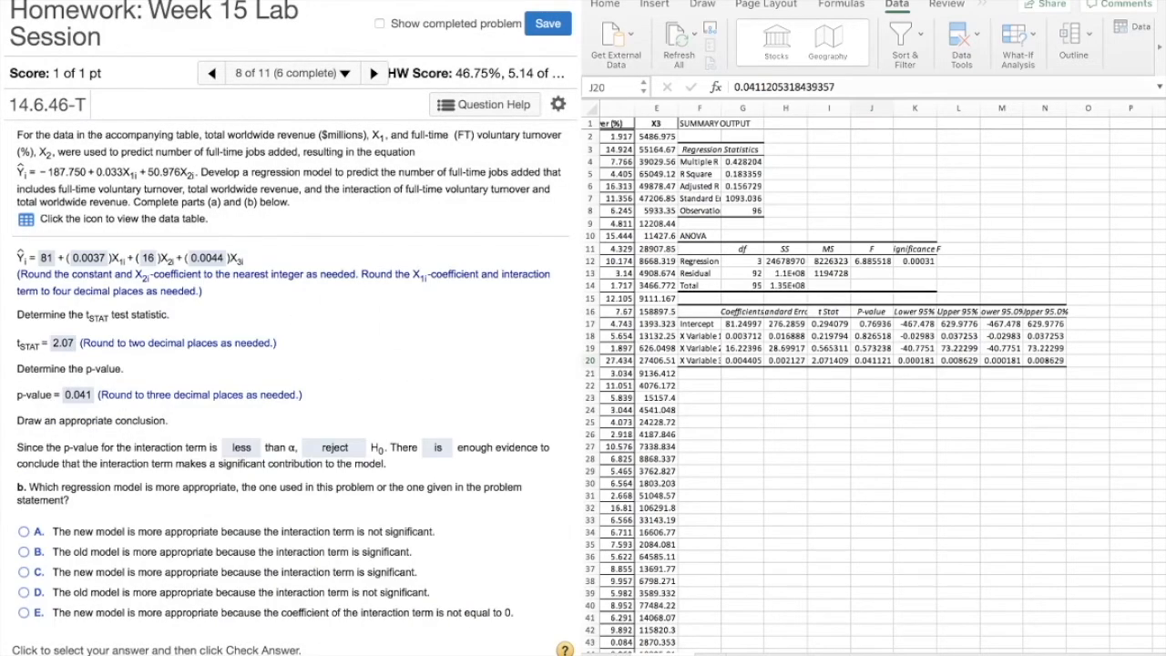
- Answer part b with option C, the new model is more appropriate because the interaction term is significant
{"action": "left_click", "coordinate": [24, 572]}
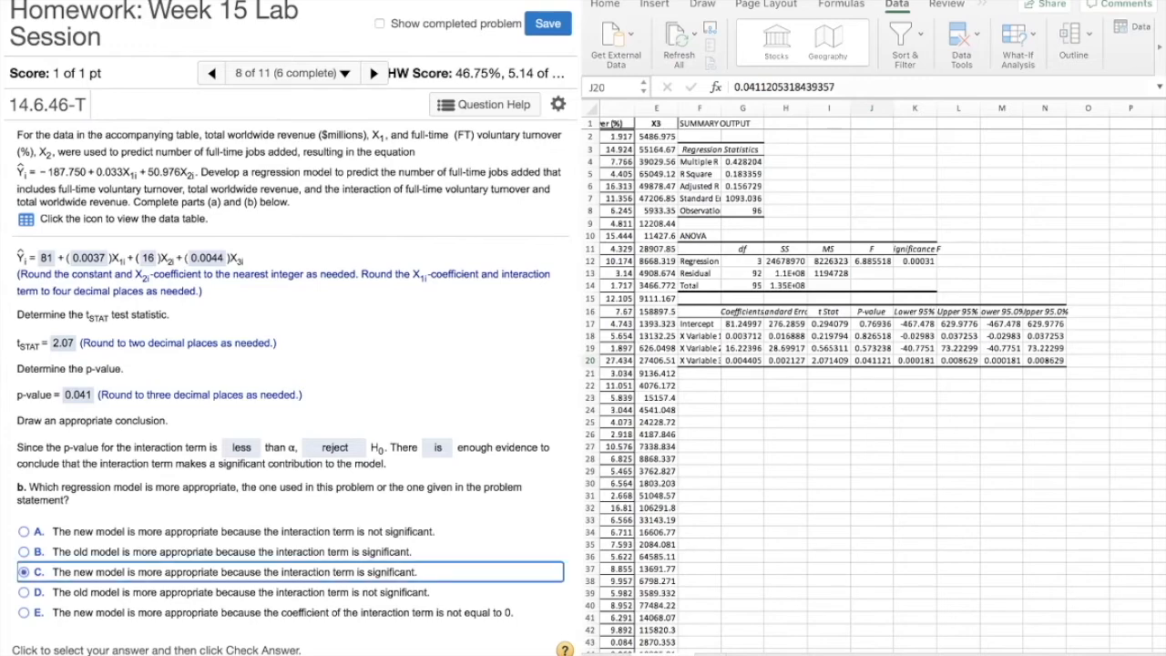
{"action": "key", "text": "Return"}
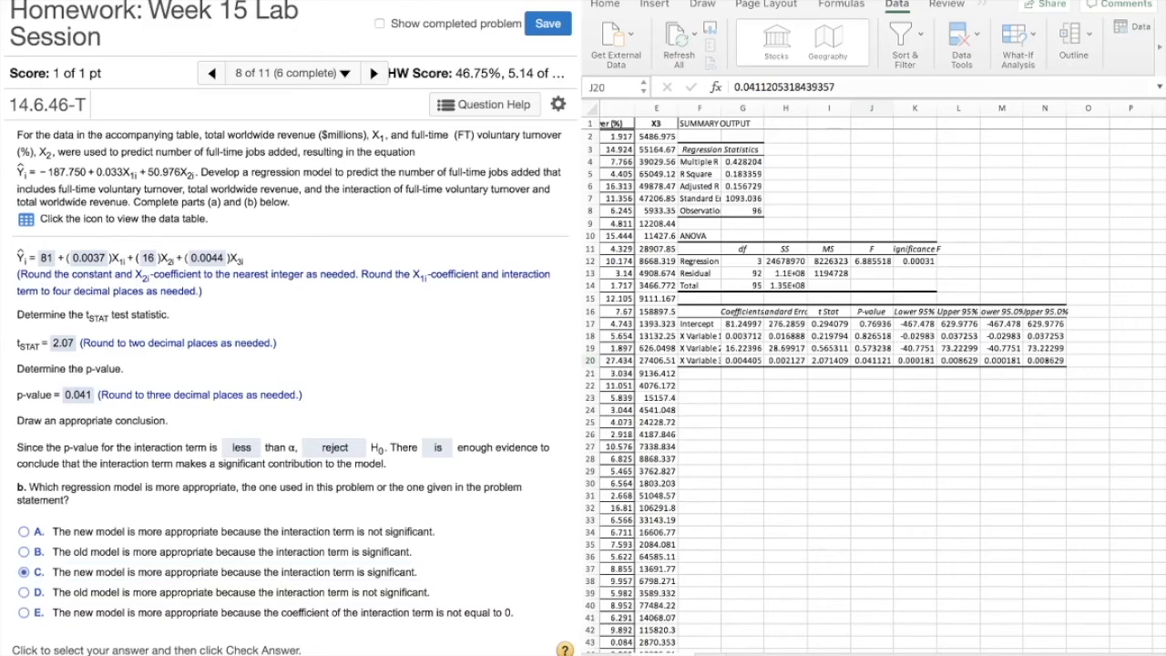
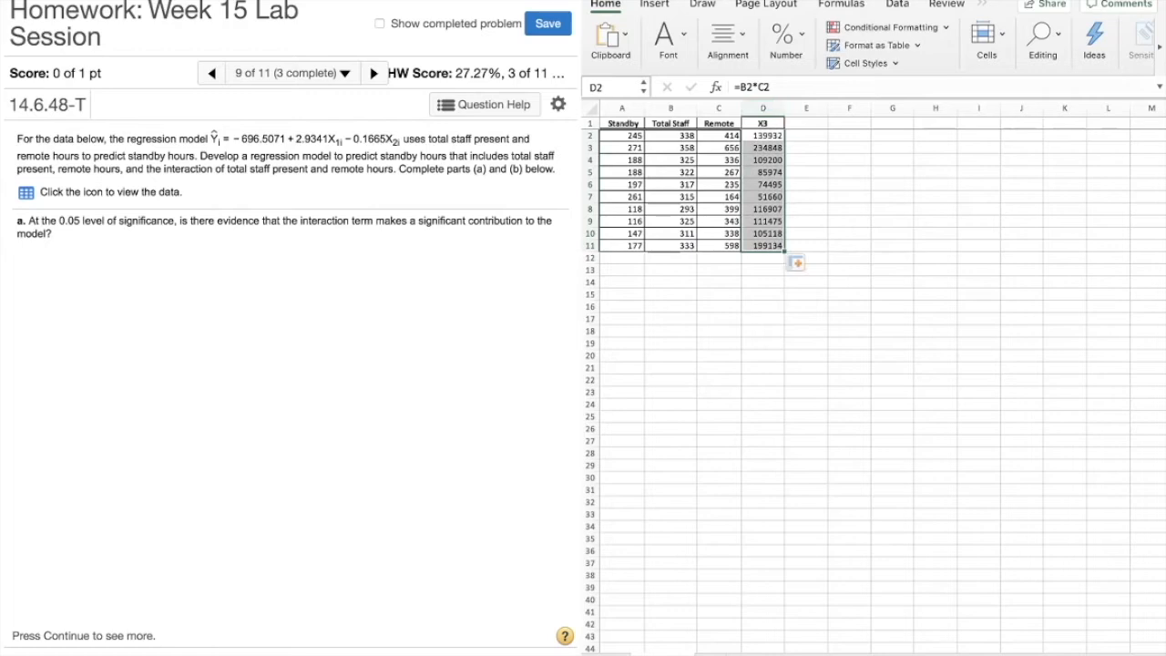
- Review the X3 formula =B2*C2 in cell D2 and fill it down to D11
{"action": "left_click", "coordinate": [763, 124]}
{"action": "left_click", "coordinate": [763, 136]}
{"action": "left_click", "coordinate": [763, 147]}
{"action": "left_click", "coordinate": [763, 123]}
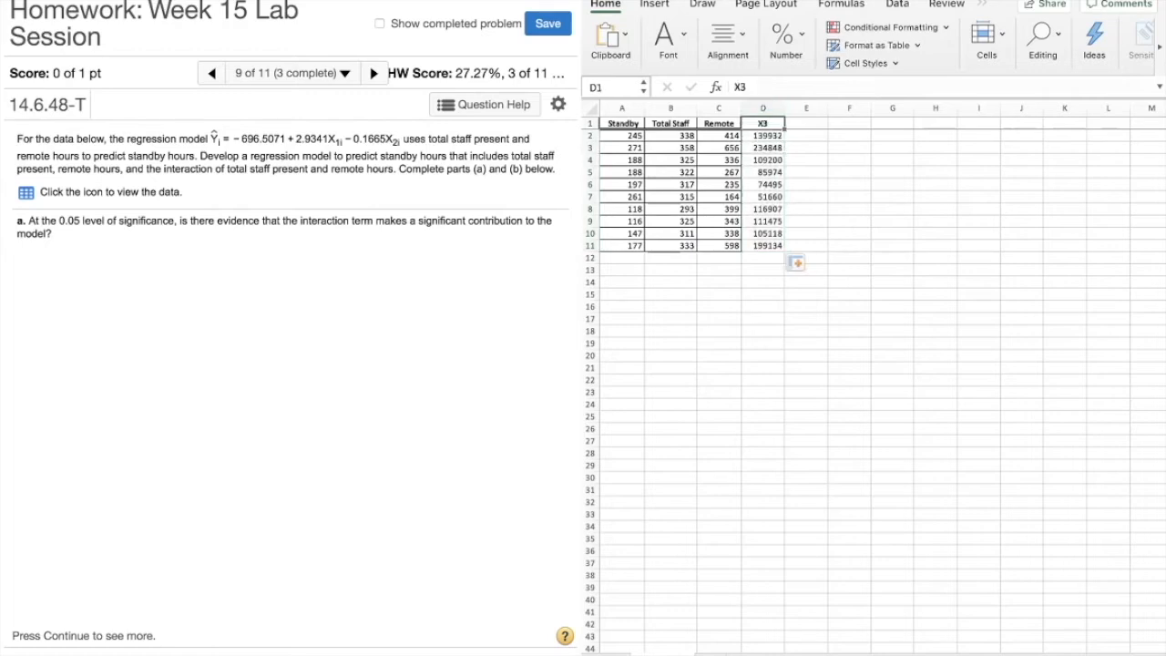
{"action": "left_click", "coordinate": [763, 136]}
{"action": "double_click", "coordinate": [763, 136]}
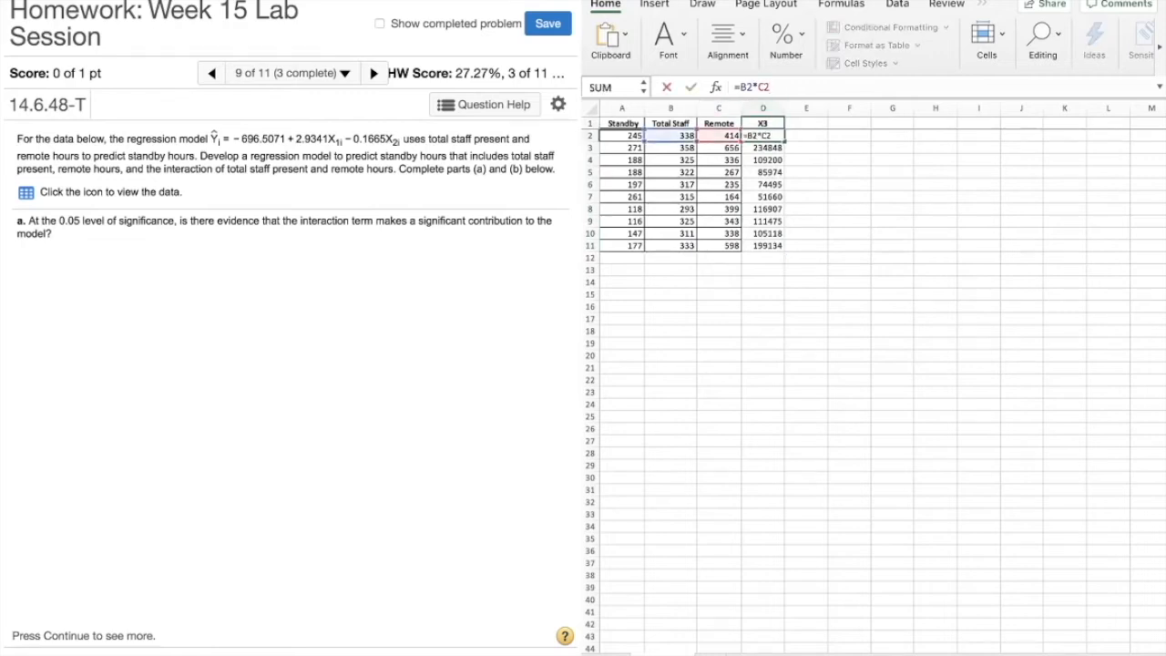
{"action": "key", "text": "Return"}
{"action": "left_click", "coordinate": [763, 136]}
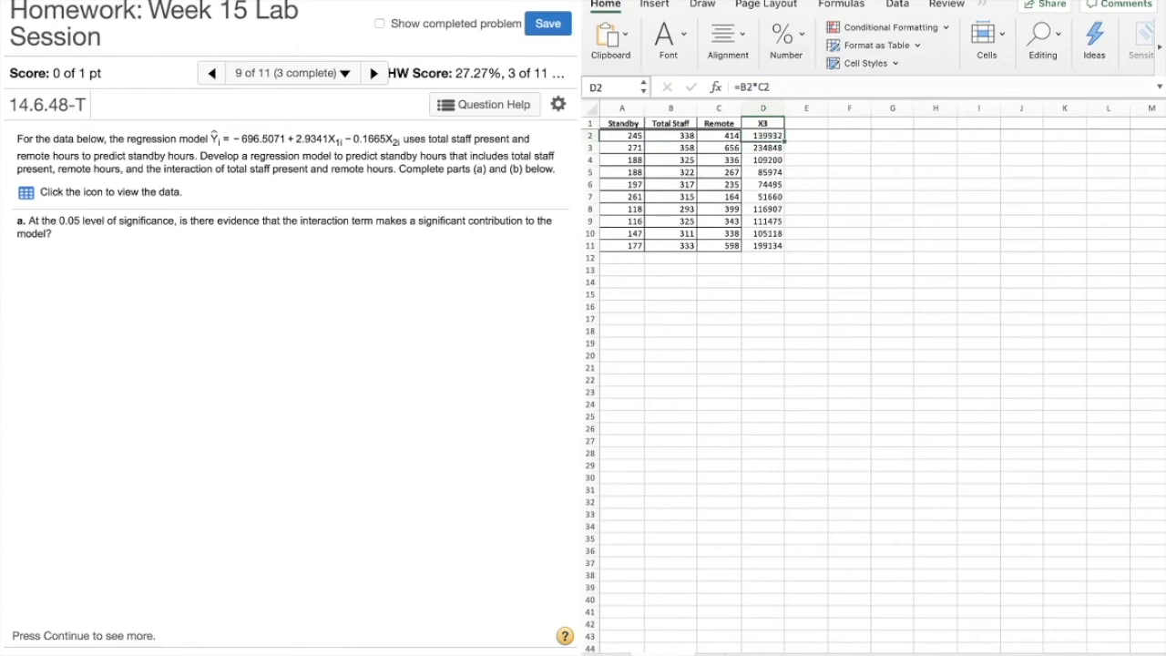
{"action": "double_click", "coordinate": [784, 141]}
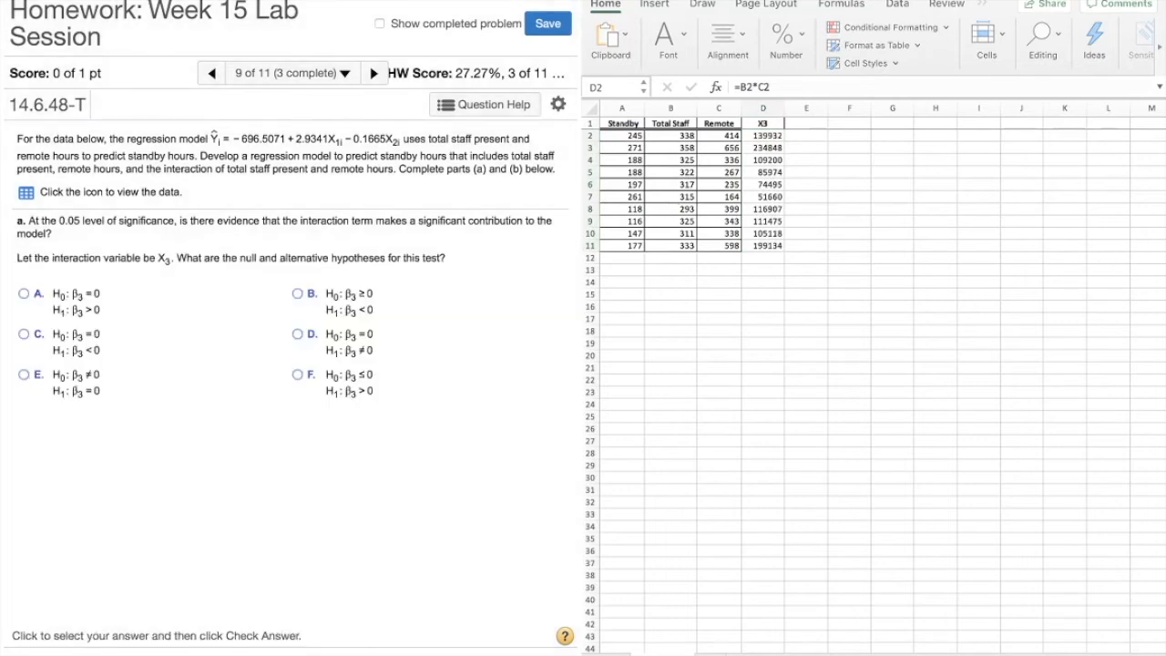
- Choose hypotheses option D, H0: β3 = 0 and H1: β3 ≠ 0, for the interaction test and submit it
{"action": "key", "text": "super+Tab"}
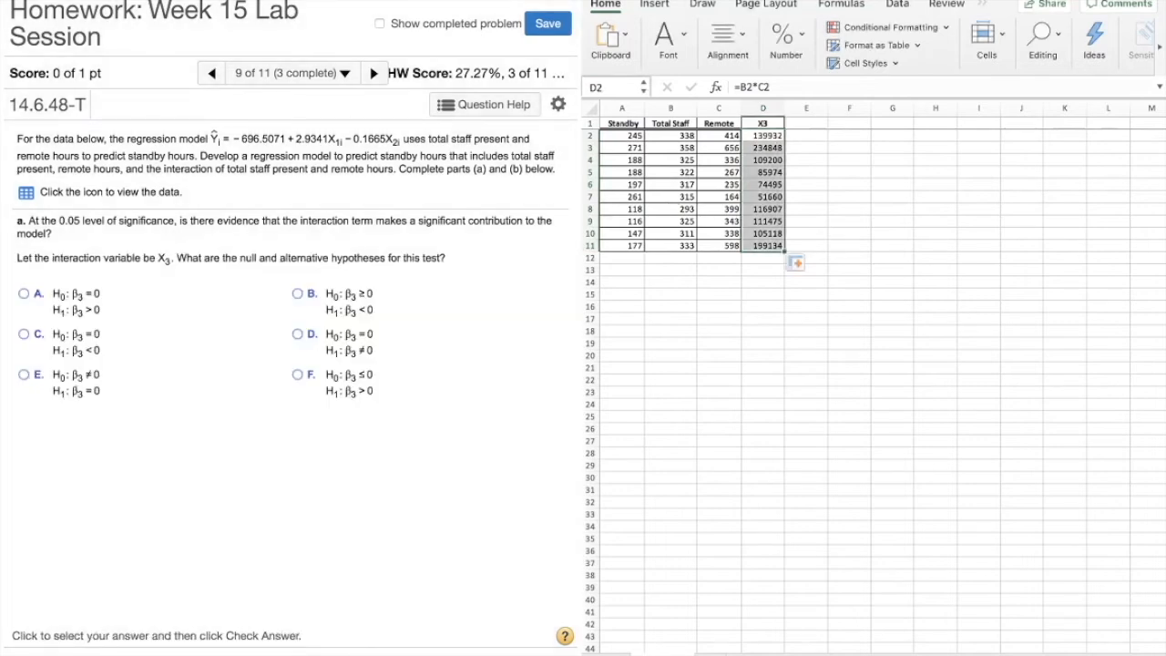
{"action": "key", "text": "super+Tab"}
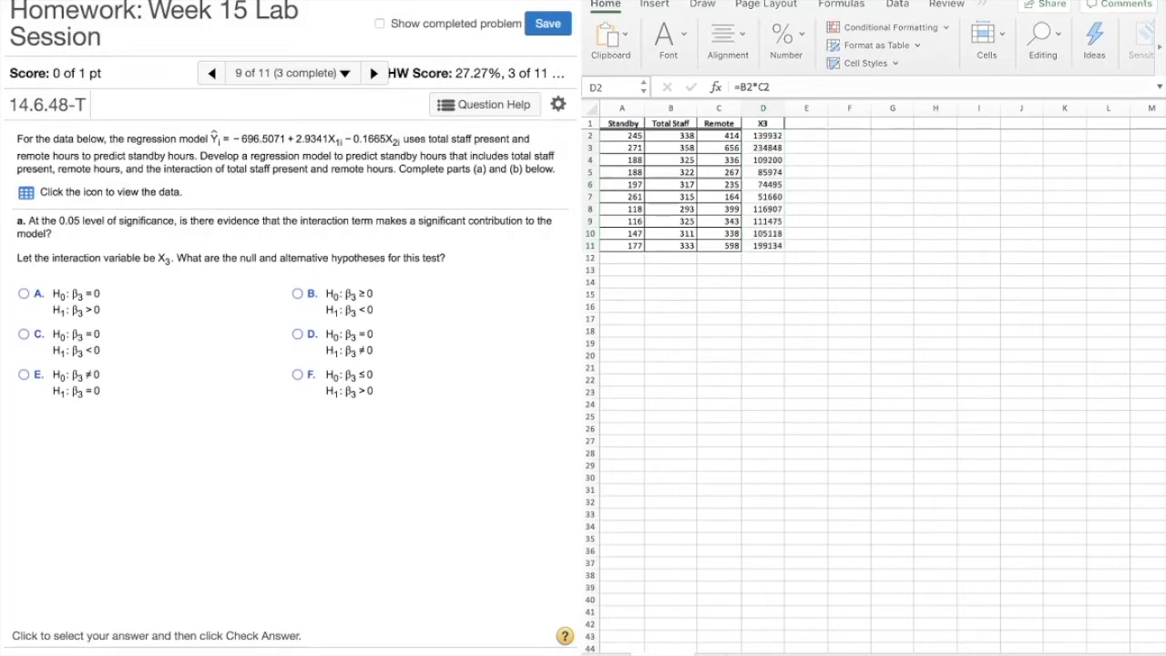
{"action": "left_click", "coordinate": [298, 334]}
{"action": "key", "text": "Return"}
{"action": "key", "text": "Return"}
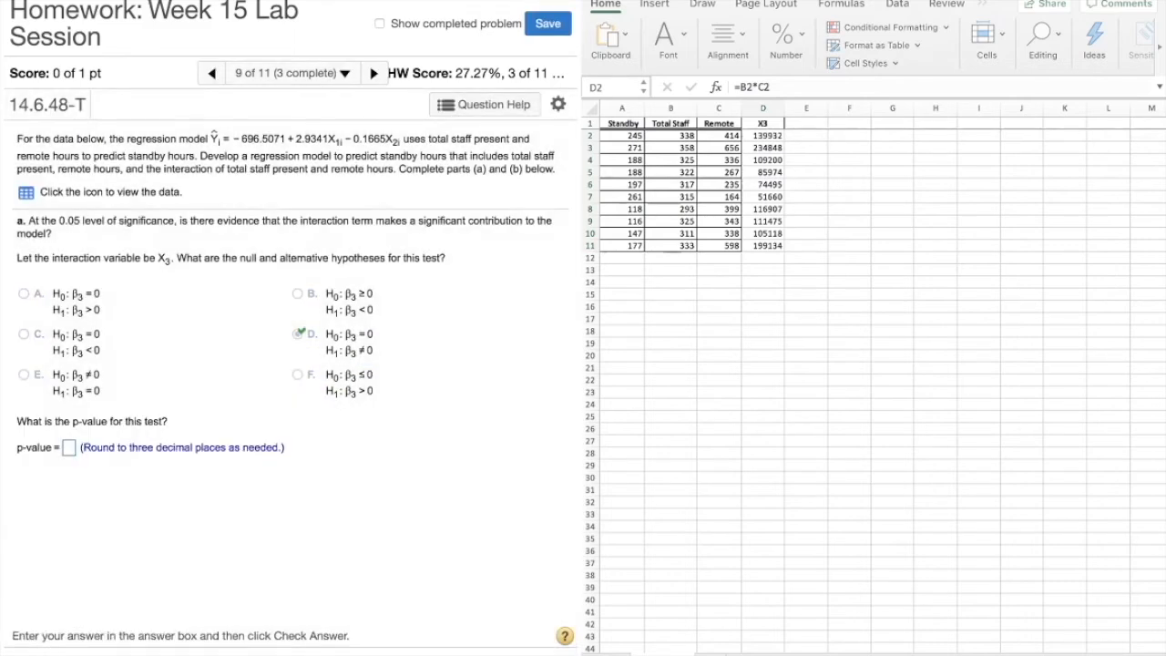
- Run a regression of standby hours on total staff, remote hours and X3, placing the output at F1
{"action": "left_click", "coordinate": [897, 4]}
{"action": "left_click", "coordinate": [898, 5]}
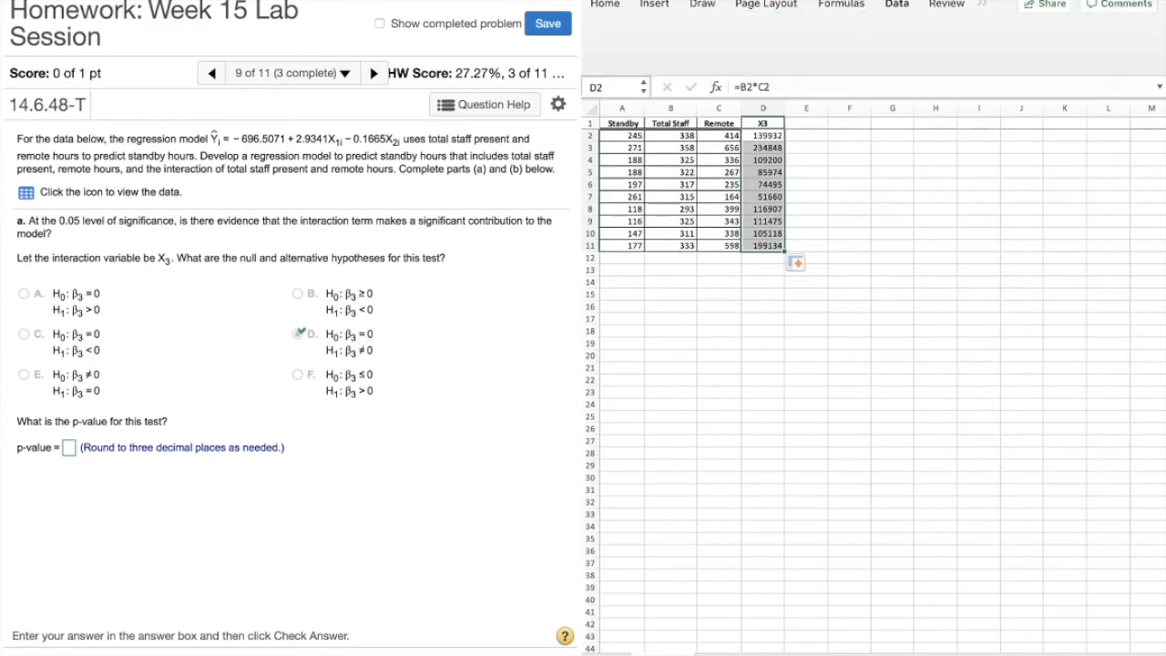
{"action": "left_click", "coordinate": [897, 5]}
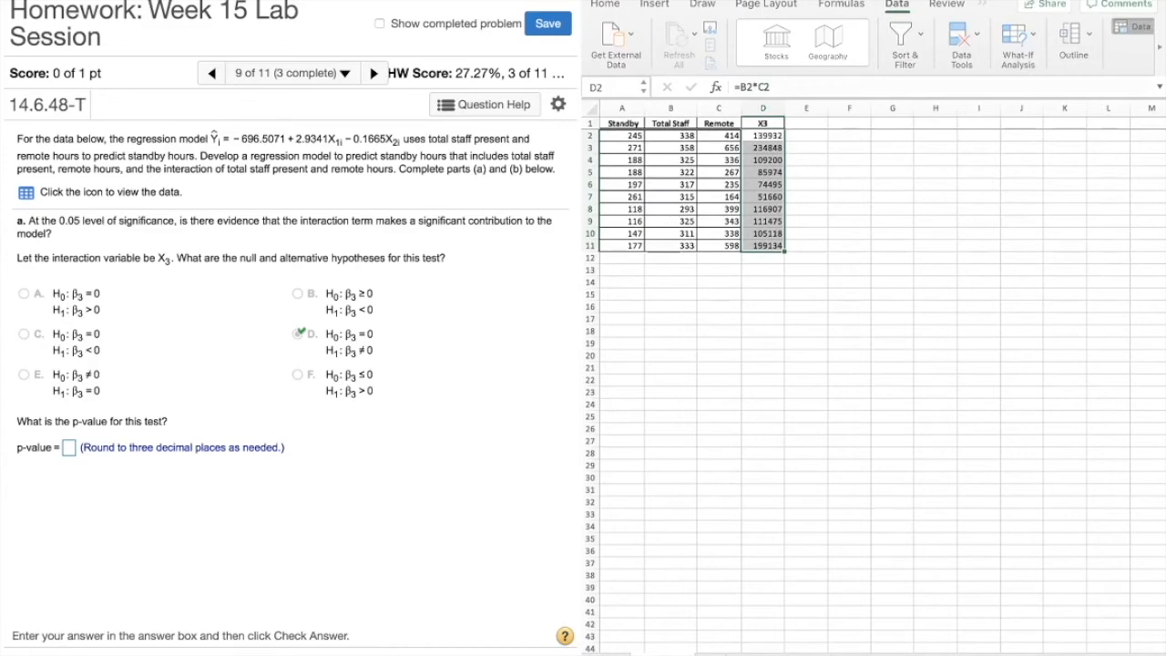
{"action": "key", "text": "Return"}
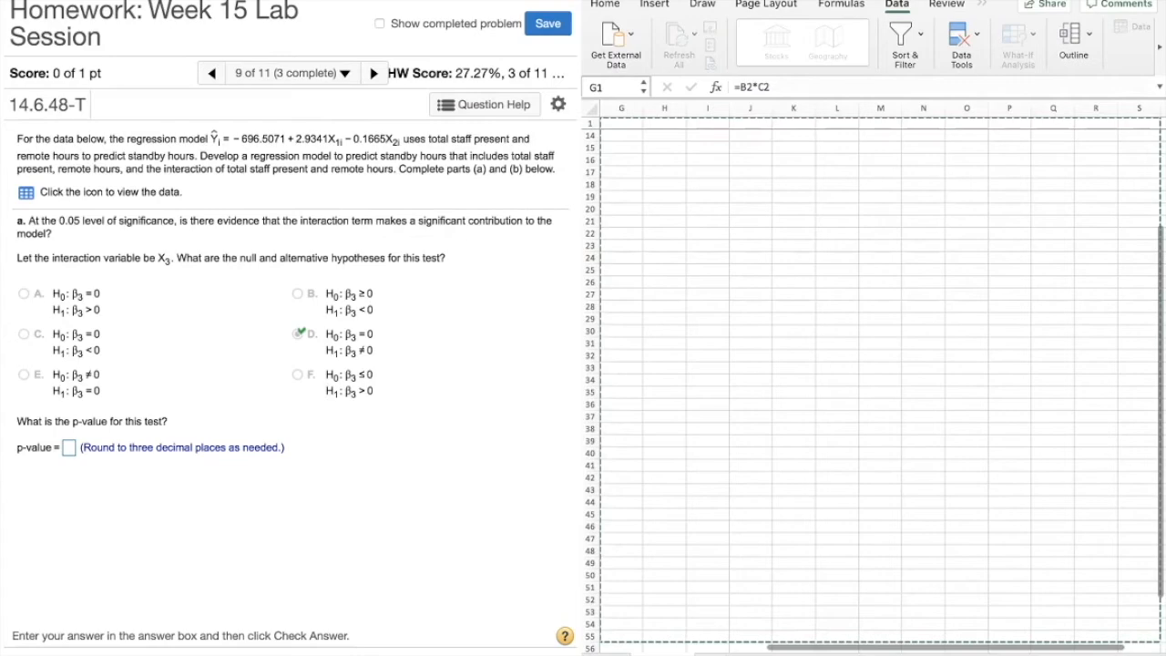
{"action": "scroll", "coordinate": [793, 161], "scroll_direction": "up", "scroll_amount": 5}
{"action": "scroll", "coordinate": [794, 160], "scroll_direction": "left", "scroll_amount": 5}
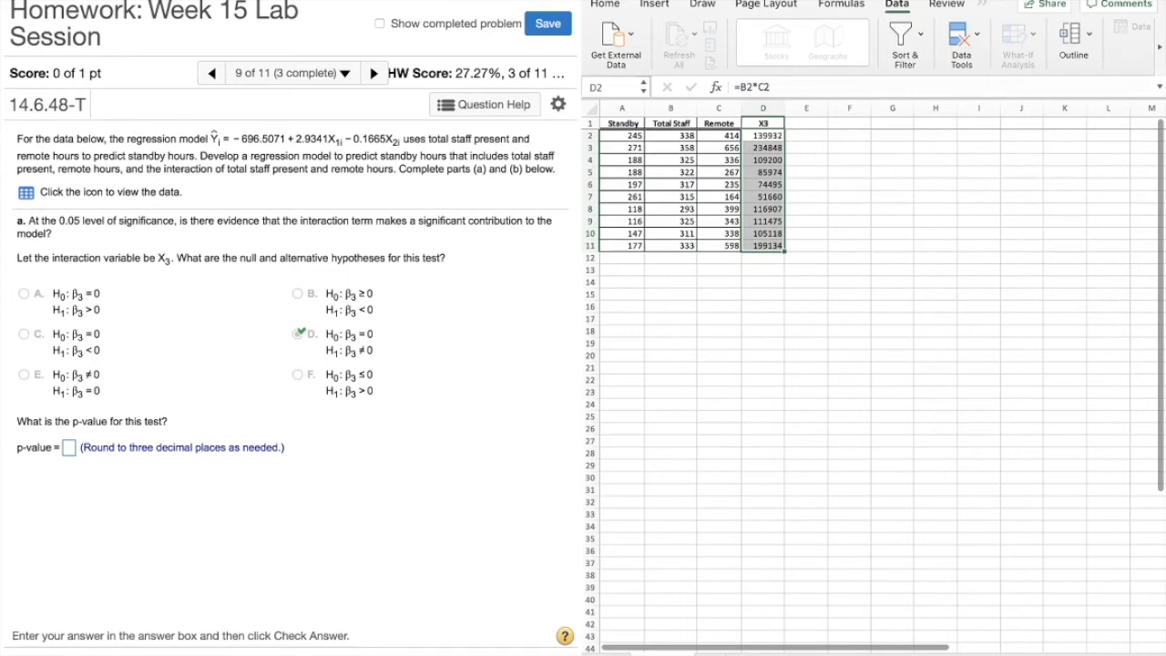
{"action": "scroll", "coordinate": [875, 382], "scroll_direction": "down", "scroll_amount": 5}
{"action": "scroll", "coordinate": [875, 382], "scroll_direction": "right", "scroll_amount": 3}
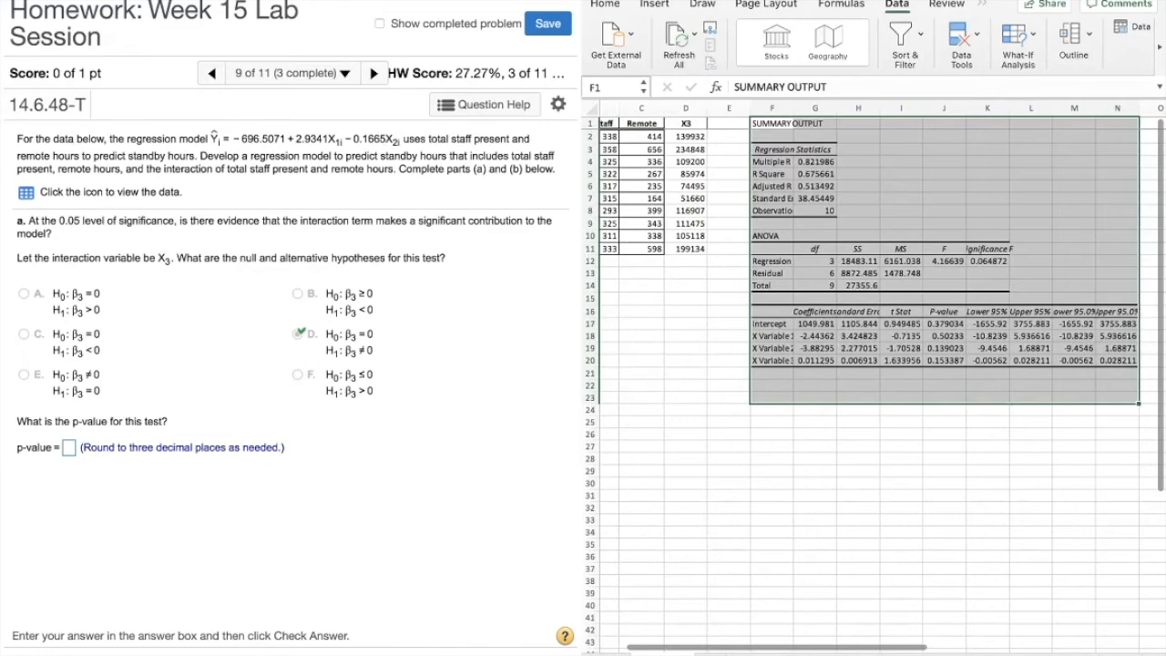
- Look up the X3 p-value in the regression output and submit 0.153 as the test's p-value
{"action": "left_click", "coordinate": [945, 360]}
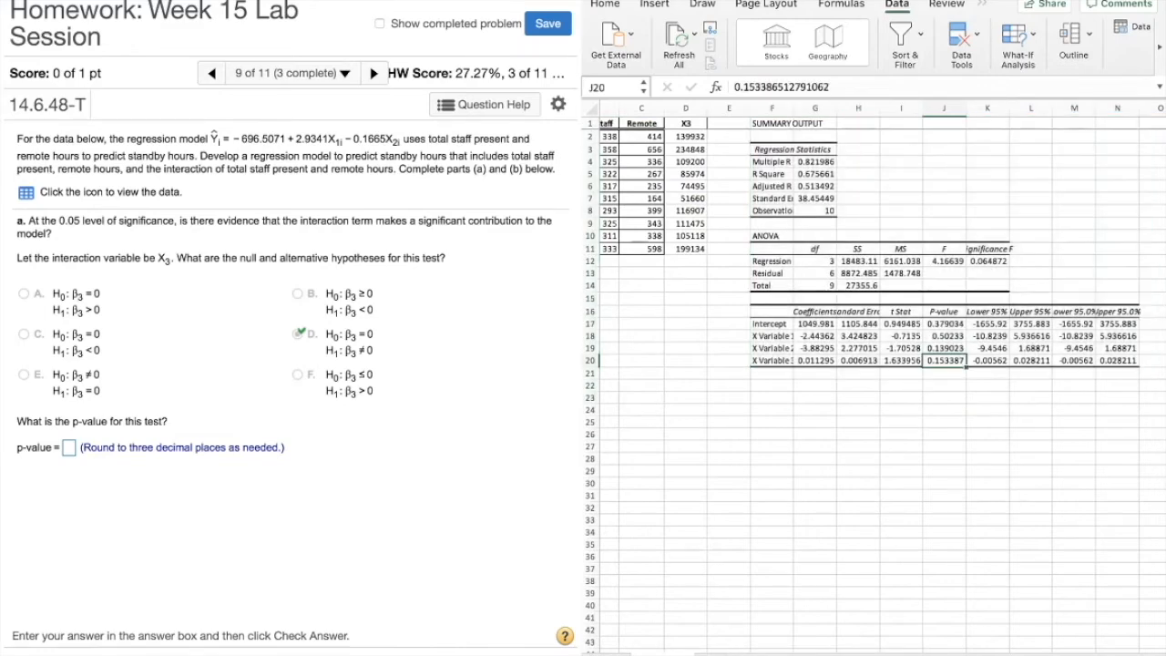
{"action": "left_click", "coordinate": [69, 447]}
{"action": "left_click", "coordinate": [69, 447]}
{"action": "type", "text": "0.1"}
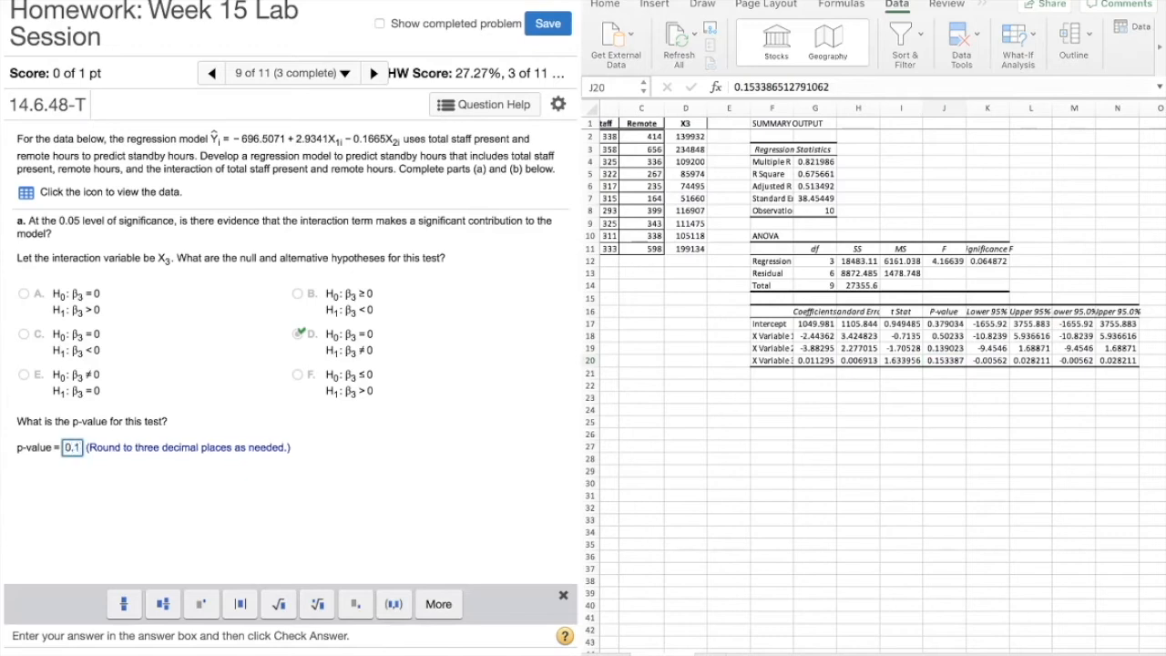
{"action": "type", "text": "53"}
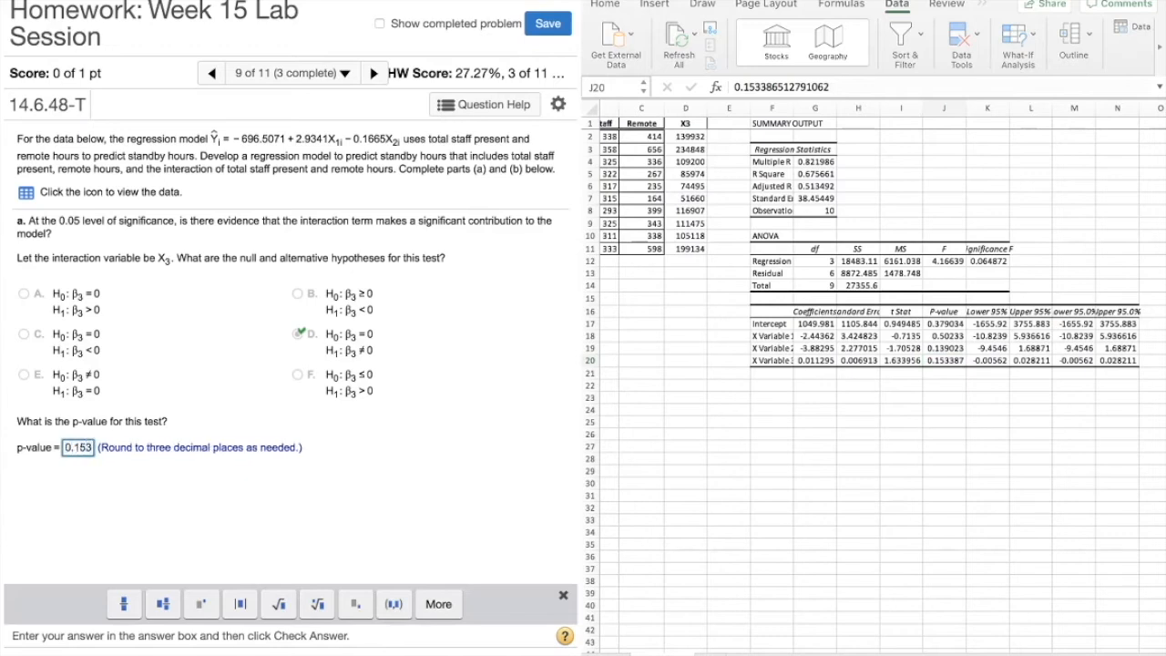
{"action": "key", "text": "Return"}
{"action": "key", "text": "Return"}
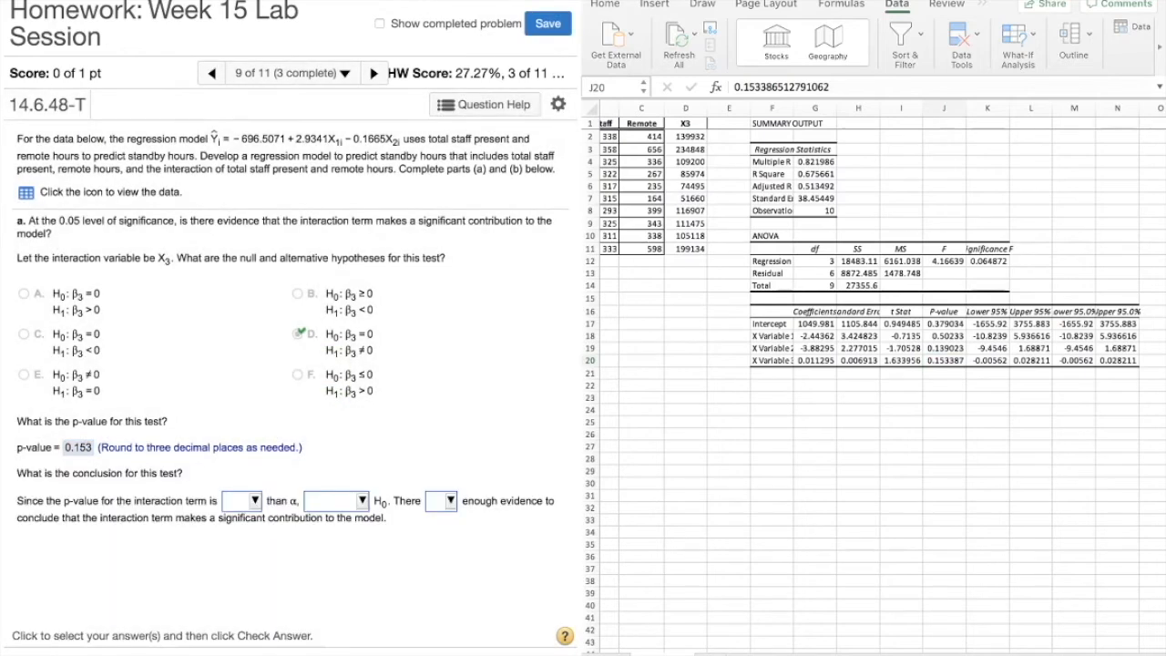
- Complete the conclusion with greater, do not reject and is not, and answer part b with option B, old model because the interaction is not significant
{"action": "left_click", "coordinate": [254, 501]}
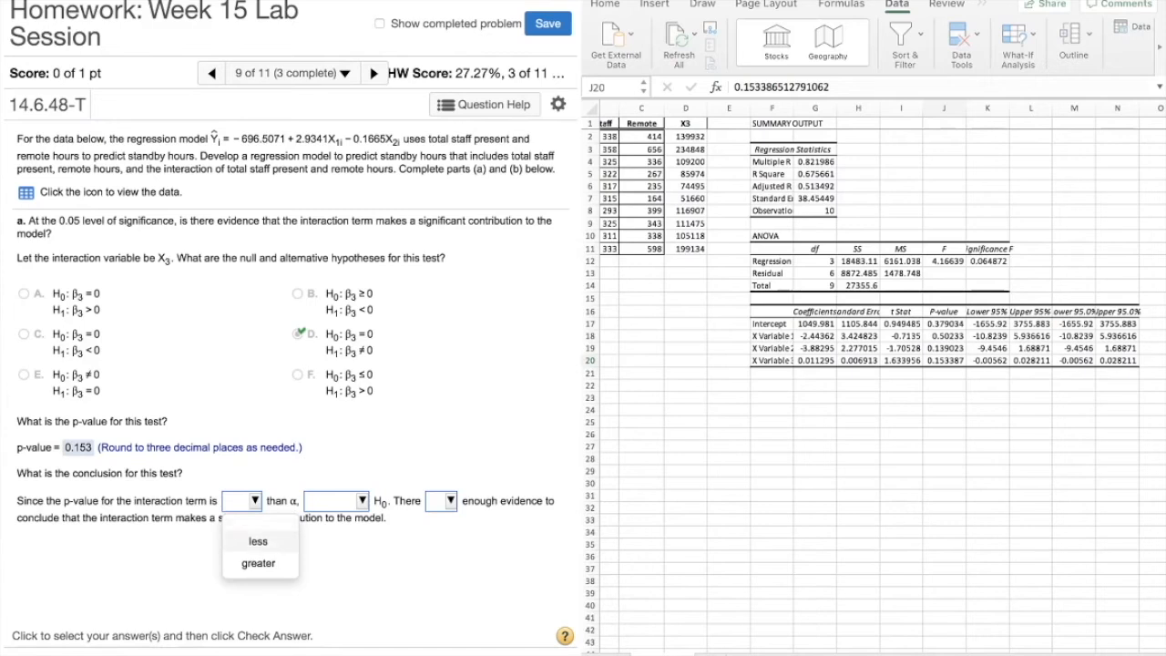
{"action": "left_click", "coordinate": [259, 563]}
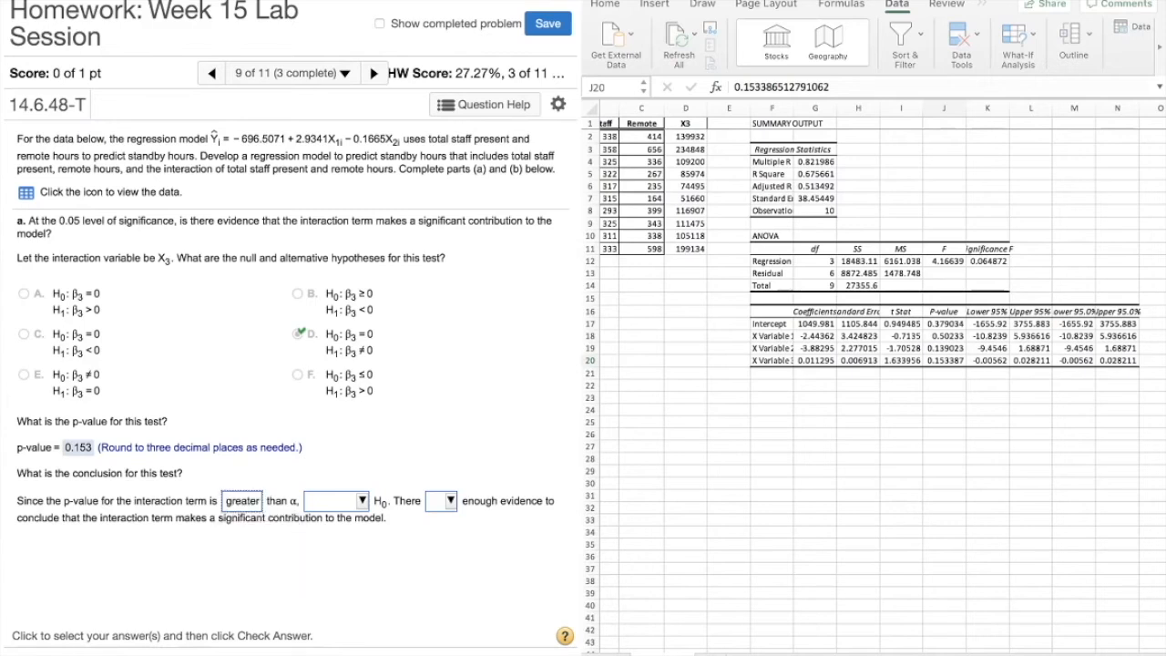
{"action": "left_click", "coordinate": [362, 501]}
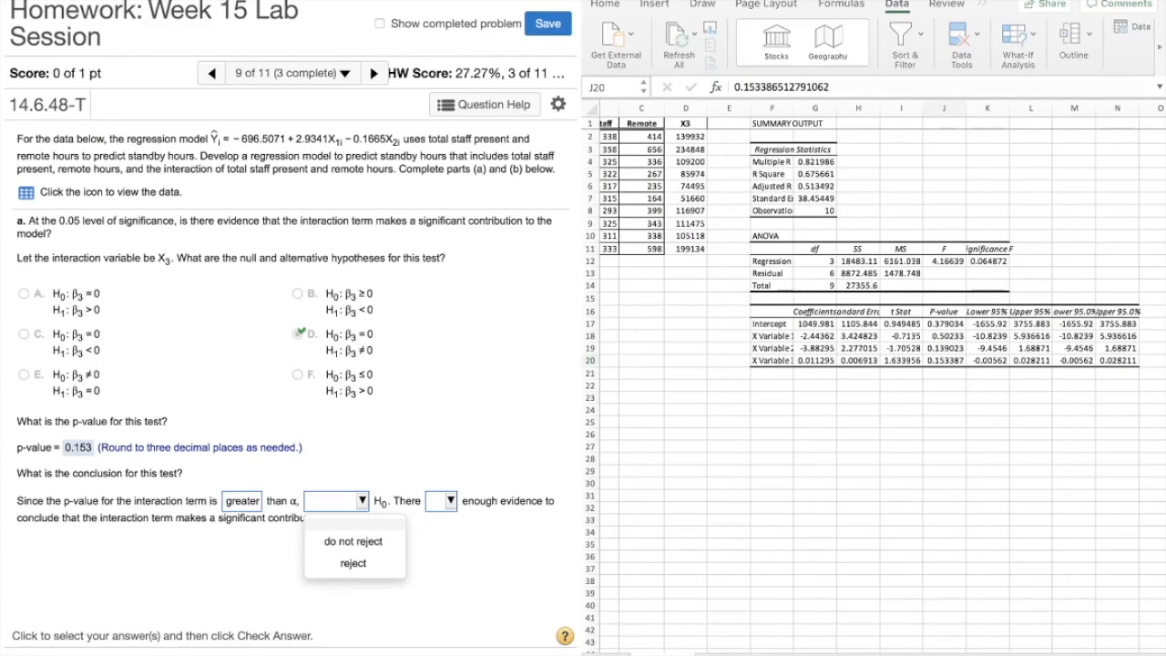
{"action": "left_click", "coordinate": [354, 541]}
{"action": "left_click", "coordinate": [441, 501]}
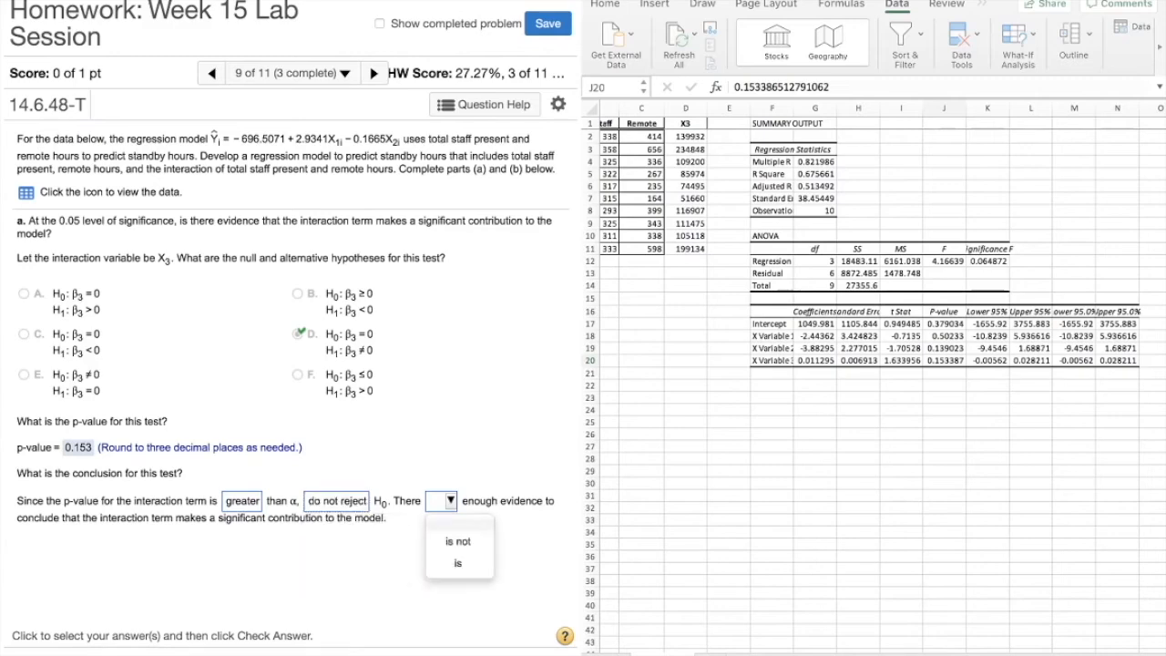
{"action": "left_click", "coordinate": [458, 541]}
{"action": "key", "text": "Return"}
{"action": "key", "text": "Return"}
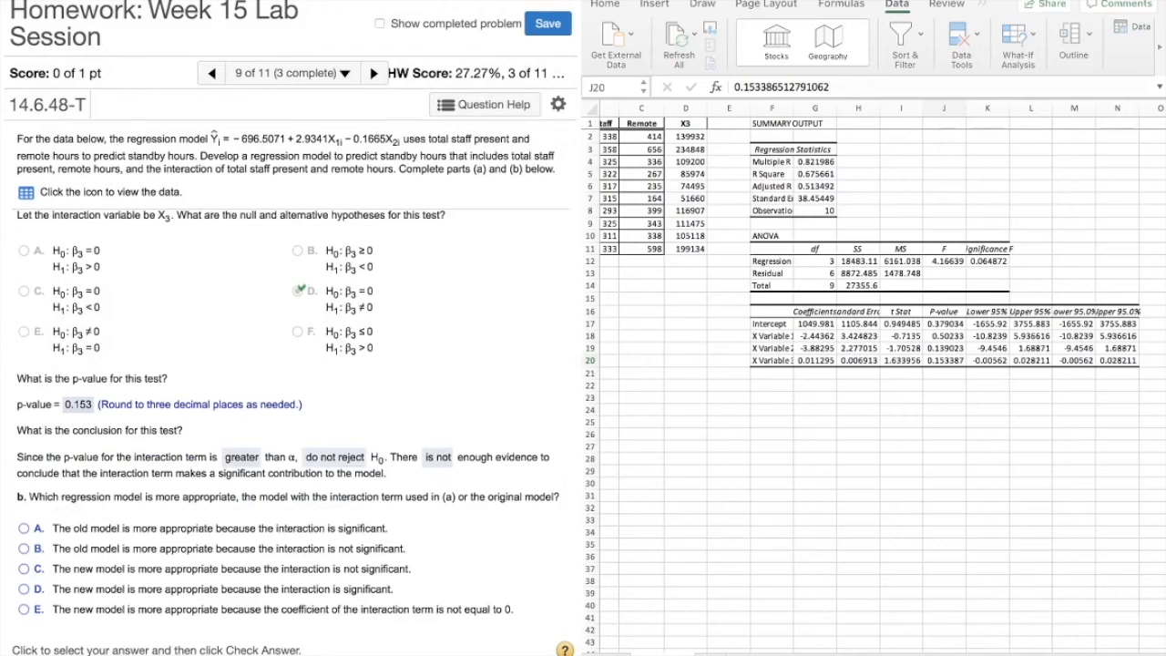
{"action": "left_click", "coordinate": [23, 548]}
{"action": "key", "text": "Return"}
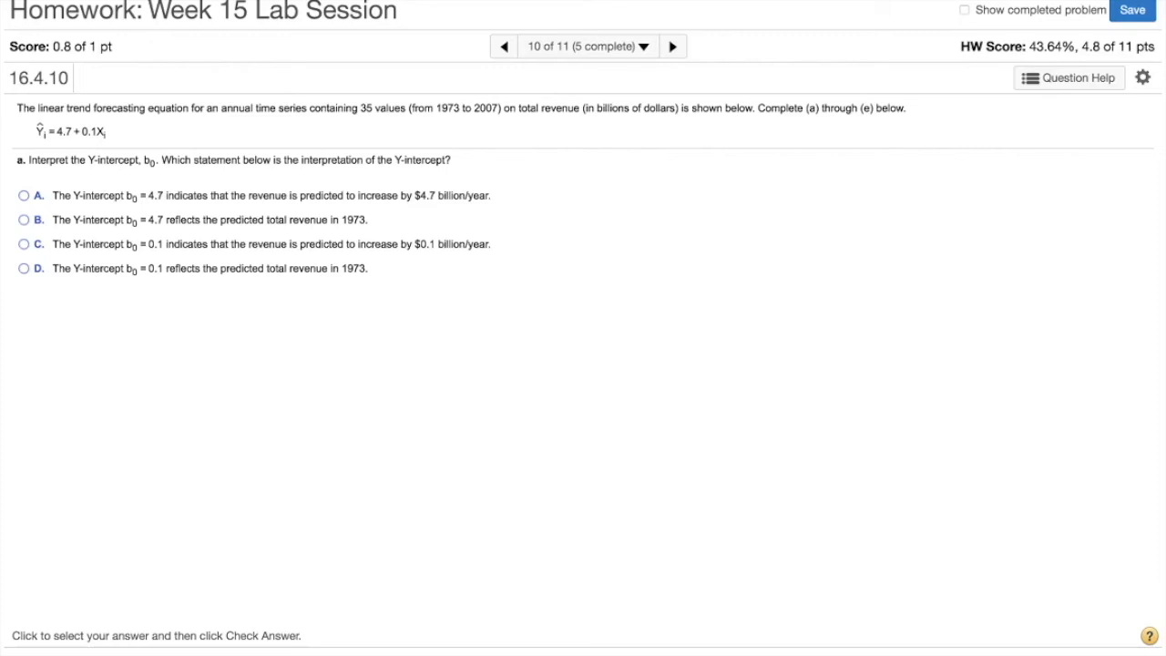
- For question 16.4.10, submit option B for the Y-intercept interpretation in part a and option C for the slope in part b
{"action": "left_click", "coordinate": [24, 220]}
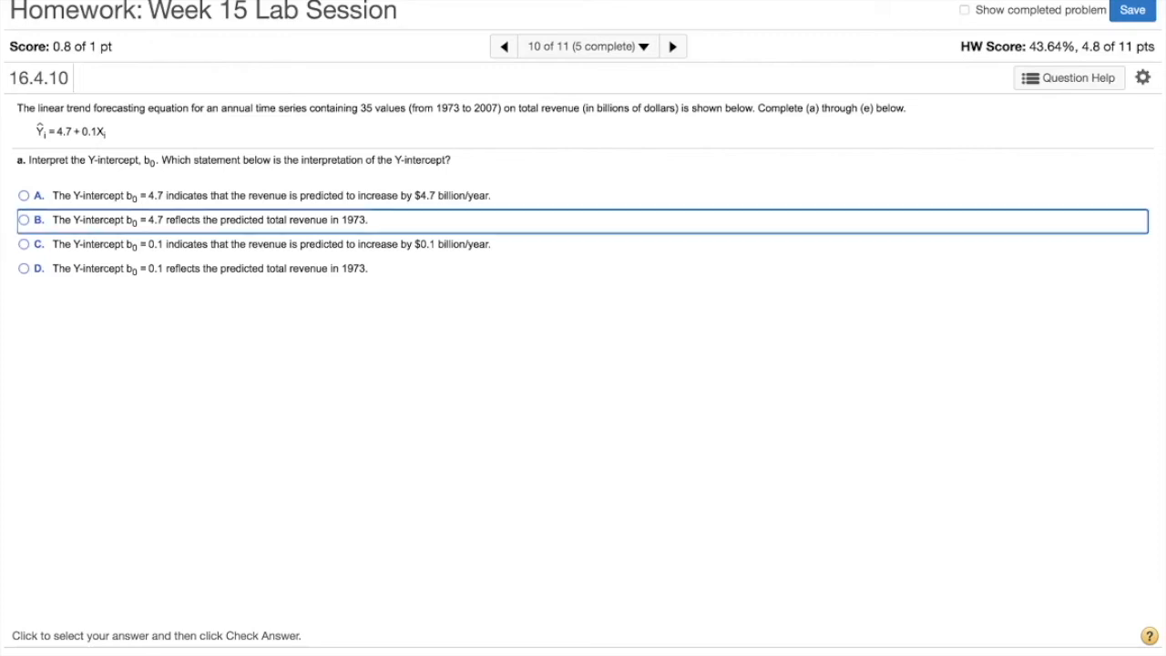
{"action": "key", "text": "Return"}
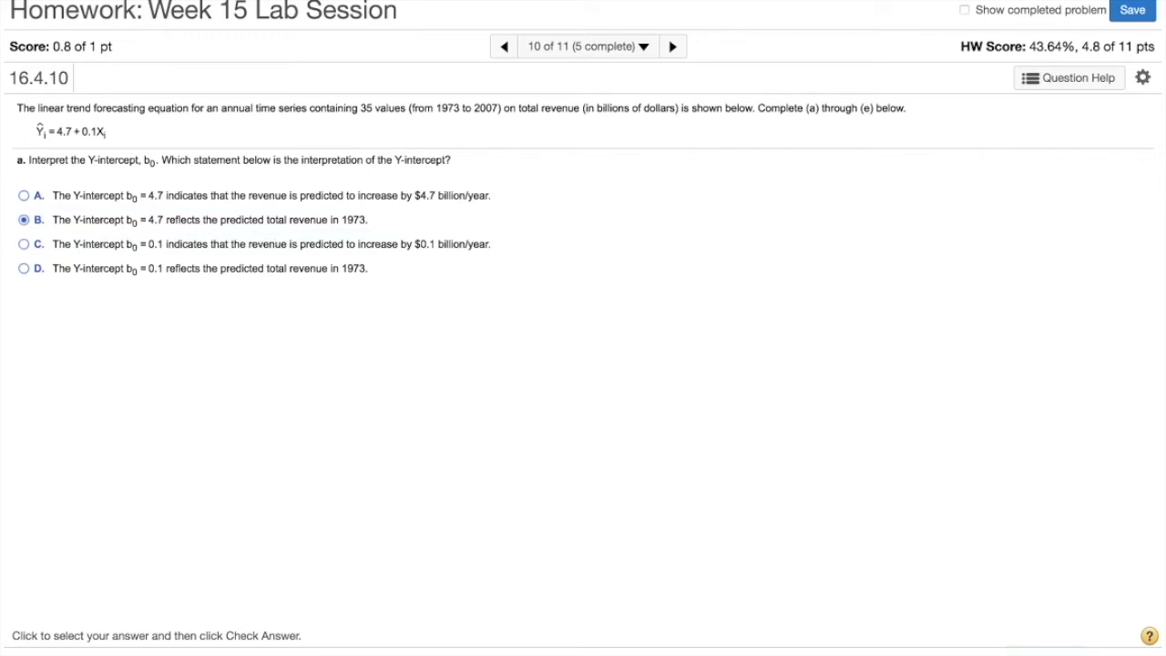
{"action": "key", "text": "Return"}
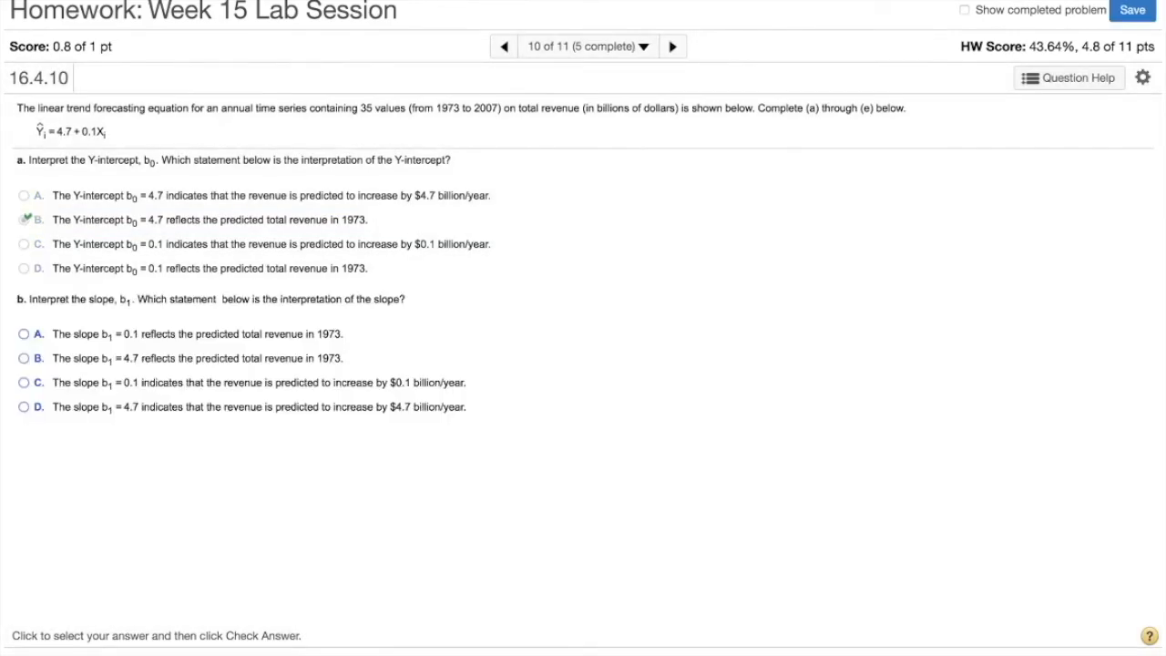
{"action": "left_click", "coordinate": [23, 382]}
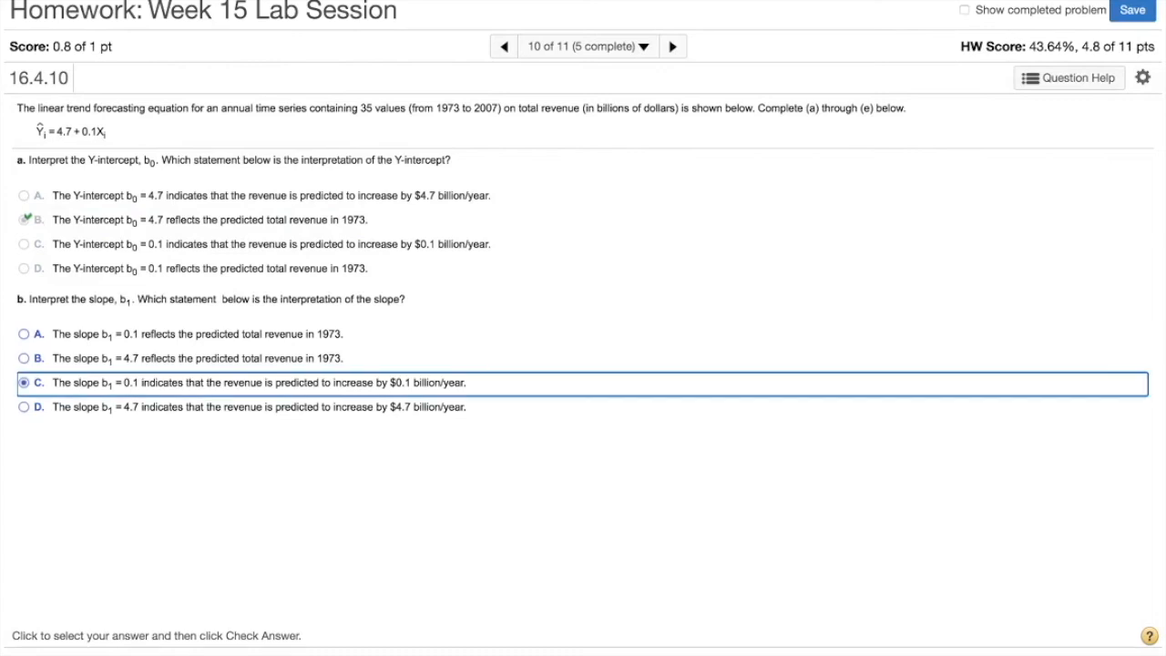
{"action": "key", "text": "Return"}
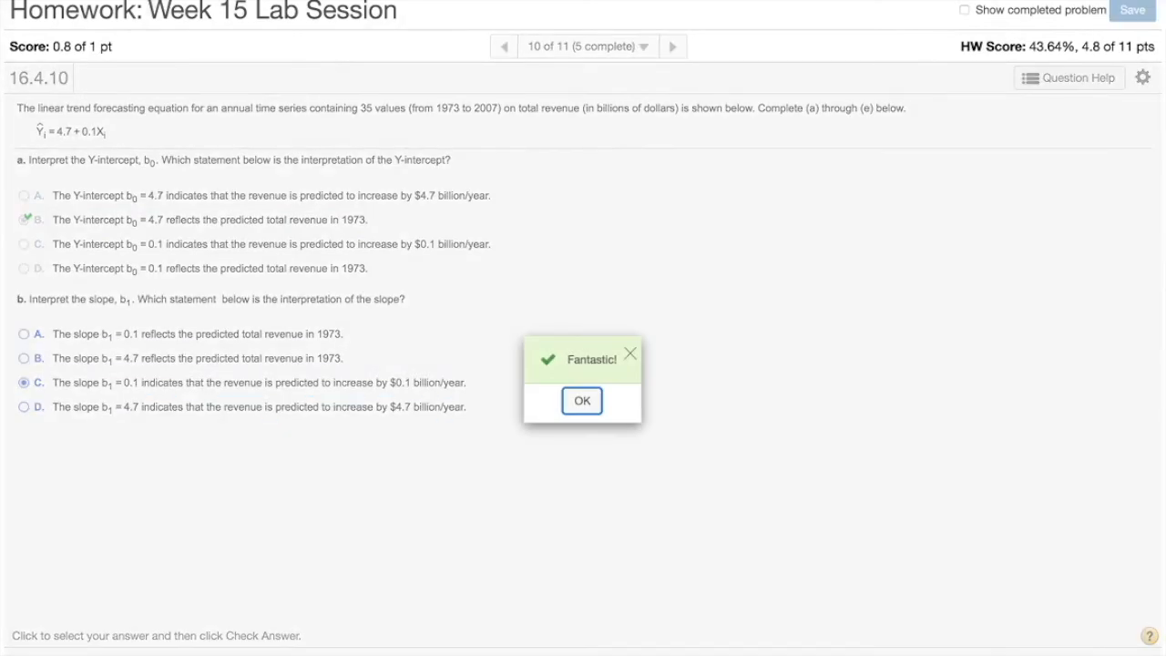
{"action": "key", "text": "Return"}
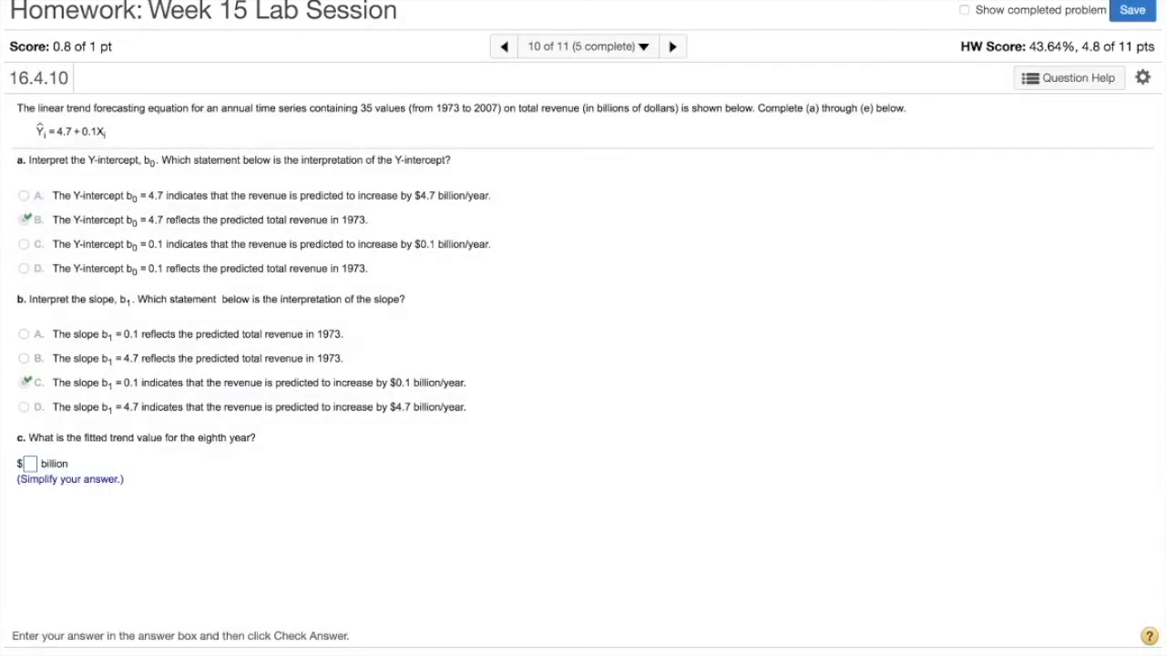
- Submit 5.4 billion as the fitted trend value for the eighth year in part c
{"action": "left_click", "coordinate": [27, 464]}
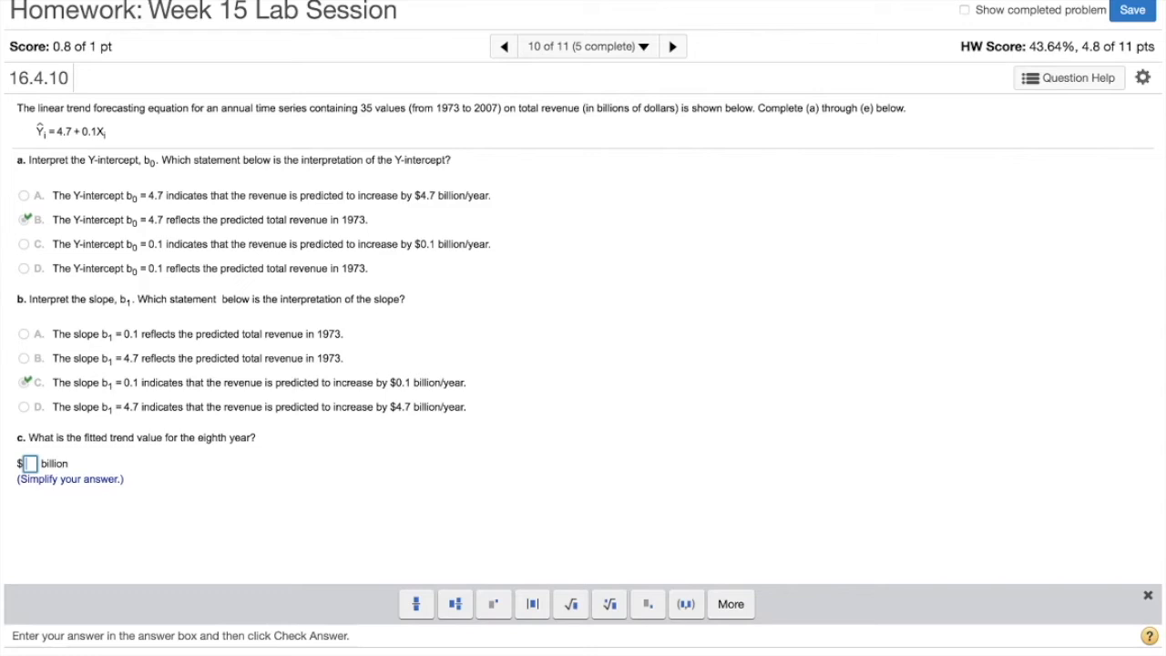
{"action": "type", "text": "5.4"}
{"action": "key", "text": "Return"}
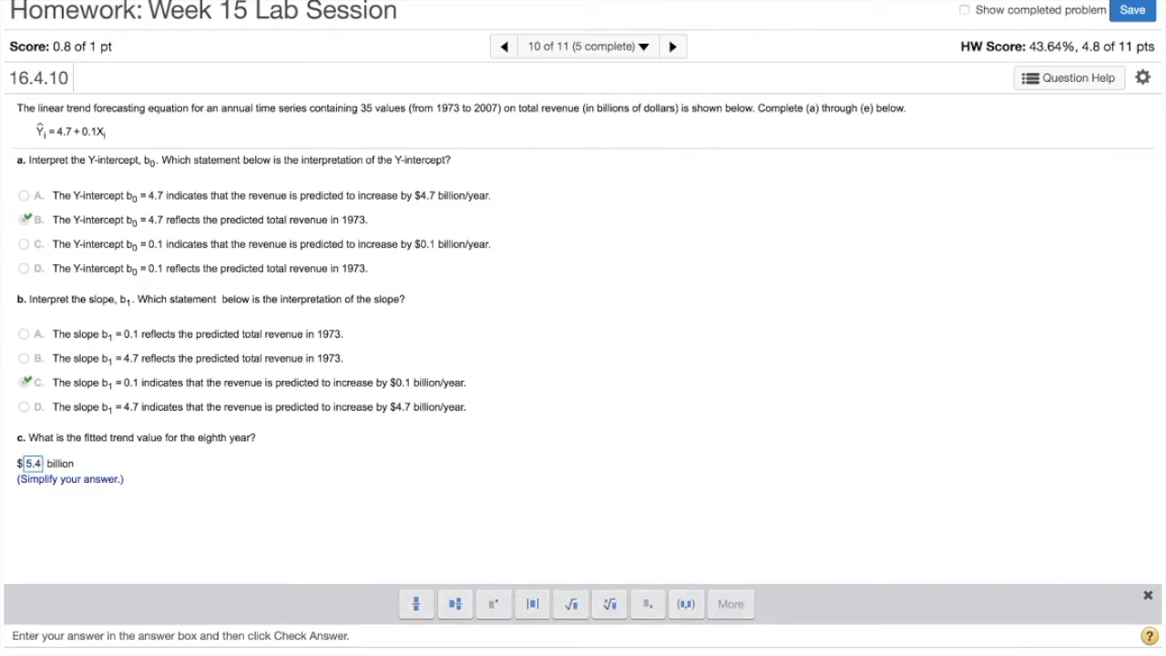
{"action": "key", "text": "Return"}
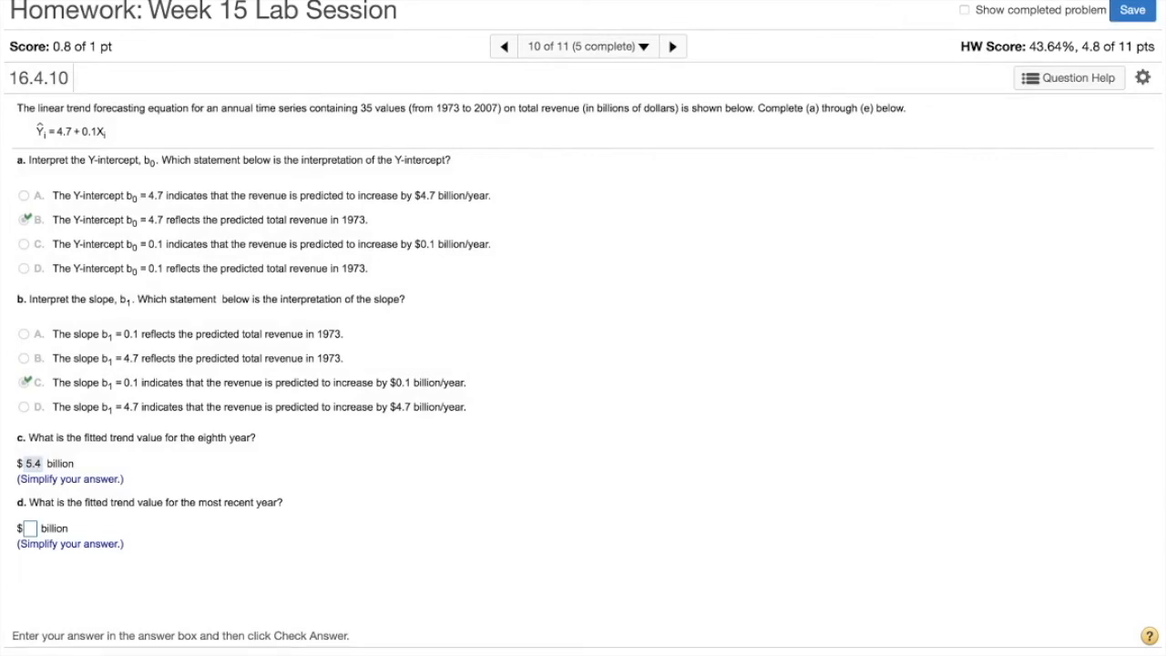
- Check the number of values in the series and submit 8.1 billion as the most recent year's fitted trend value in part d
{"action": "left_click_drag", "start_coordinate": [376, 109], "coordinate": [358, 109]}
{"action": "left_click", "coordinate": [367, 109]}
{"action": "left_click", "coordinate": [31, 529]}
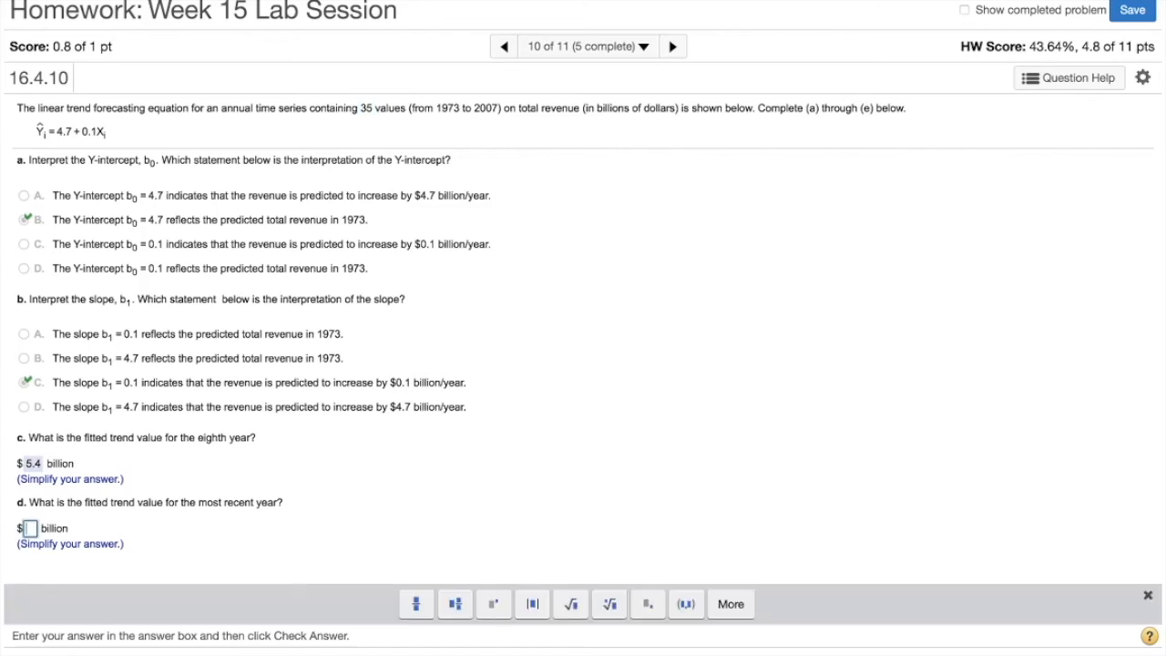
{"action": "type", "text": ".1"}
{"action": "key", "text": "Return"}
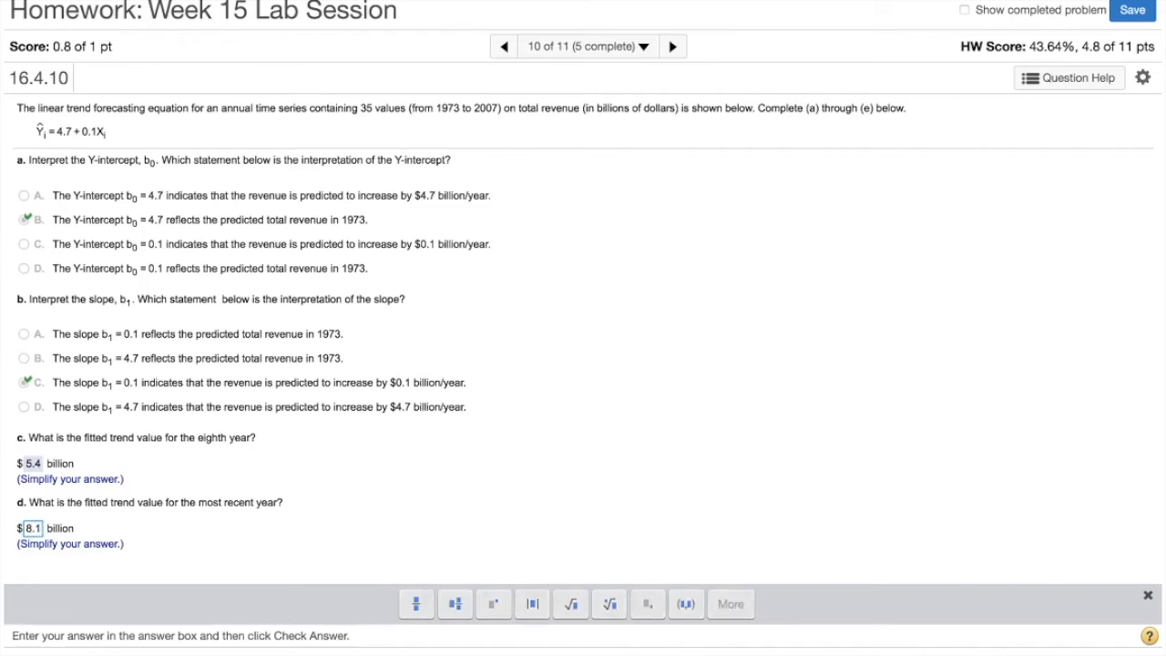
{"action": "key", "text": "Return"}
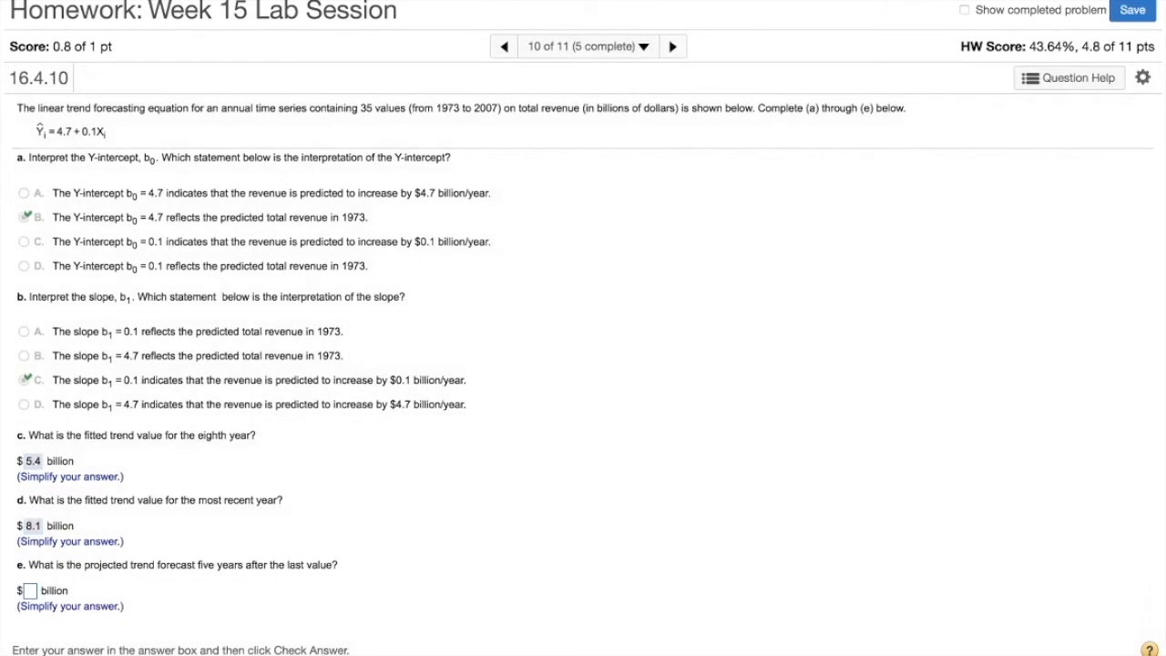
- Submit 8.6 billion in part e as the projected trend forecast five years after the last value
{"action": "left_click_drag", "start_coordinate": [263, 565], "coordinate": [181, 565]}
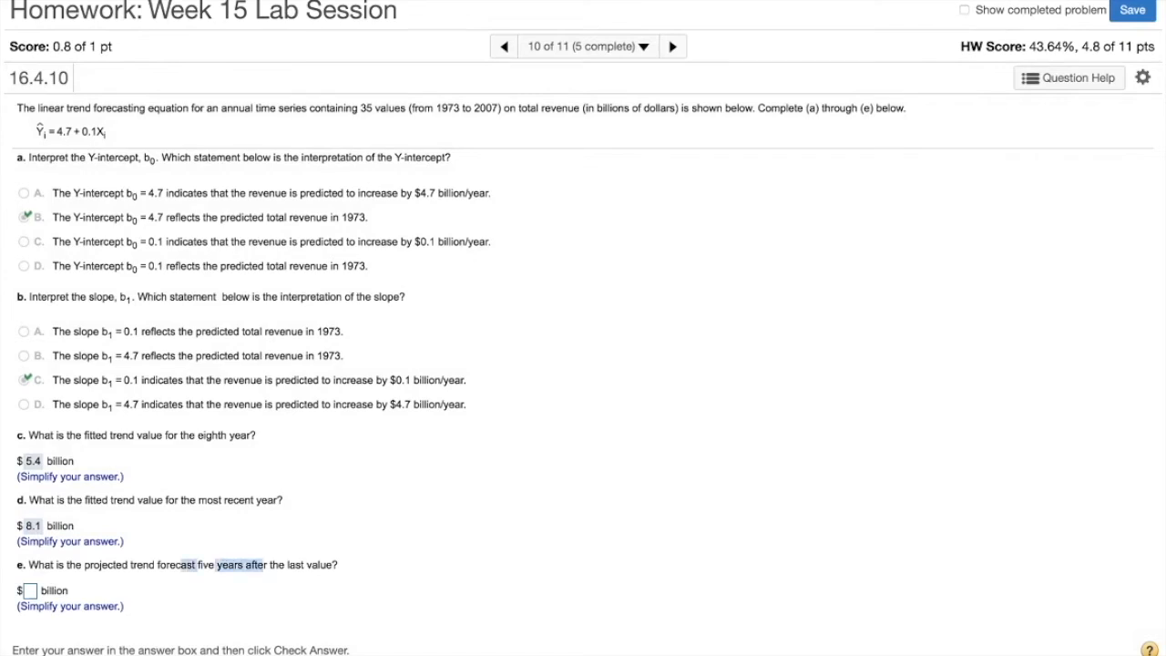
{"action": "left_click", "coordinate": [180, 564]}
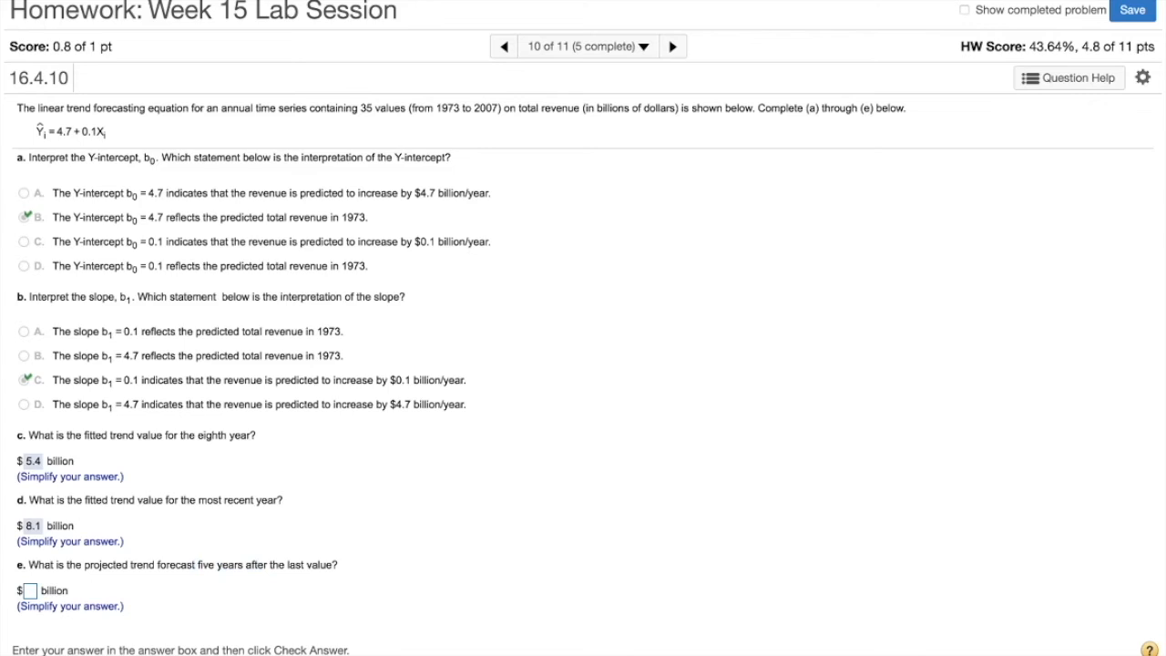
{"action": "left_click", "coordinate": [30, 592]}
{"action": "type", "text": "8.6"}
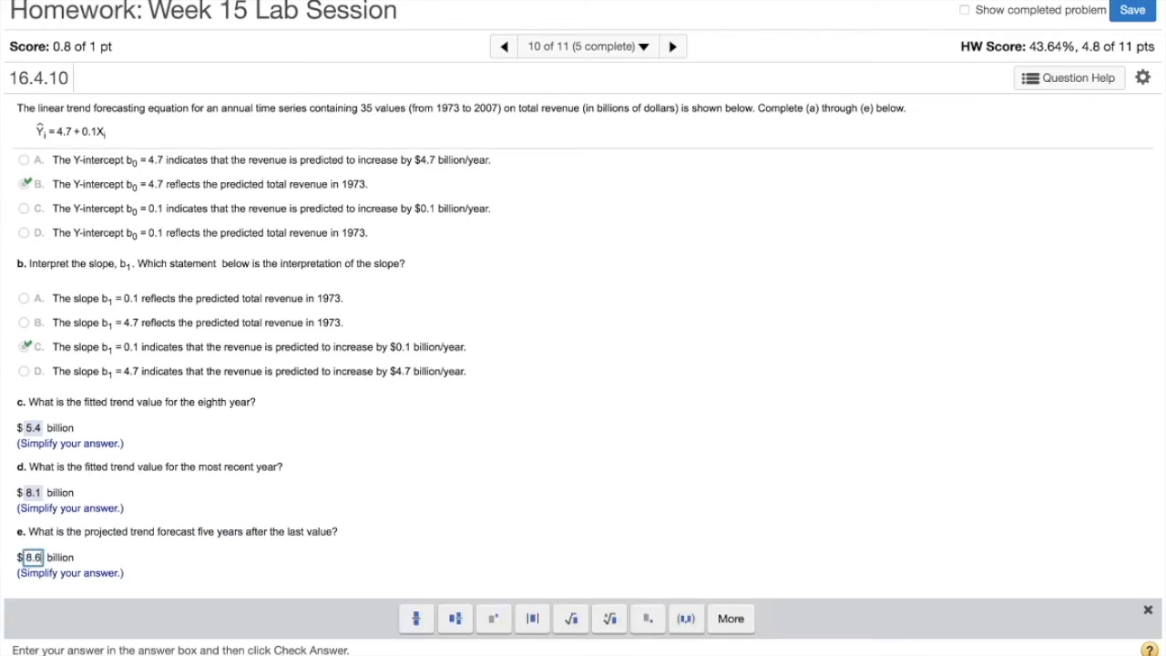
{"action": "key", "text": "Return"}
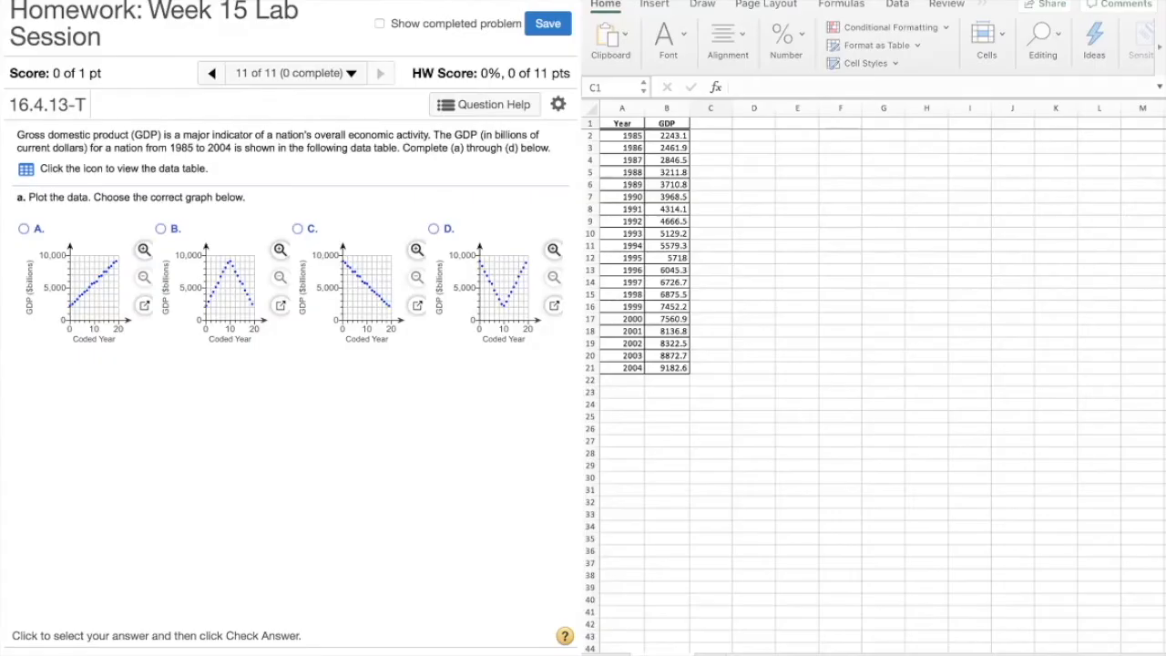
- Enter coded years 0 and 1 in cells C2 and C3 and fill the series down to C21
{"action": "left_click", "coordinate": [710, 136]}
{"action": "left_click", "coordinate": [711, 135]}
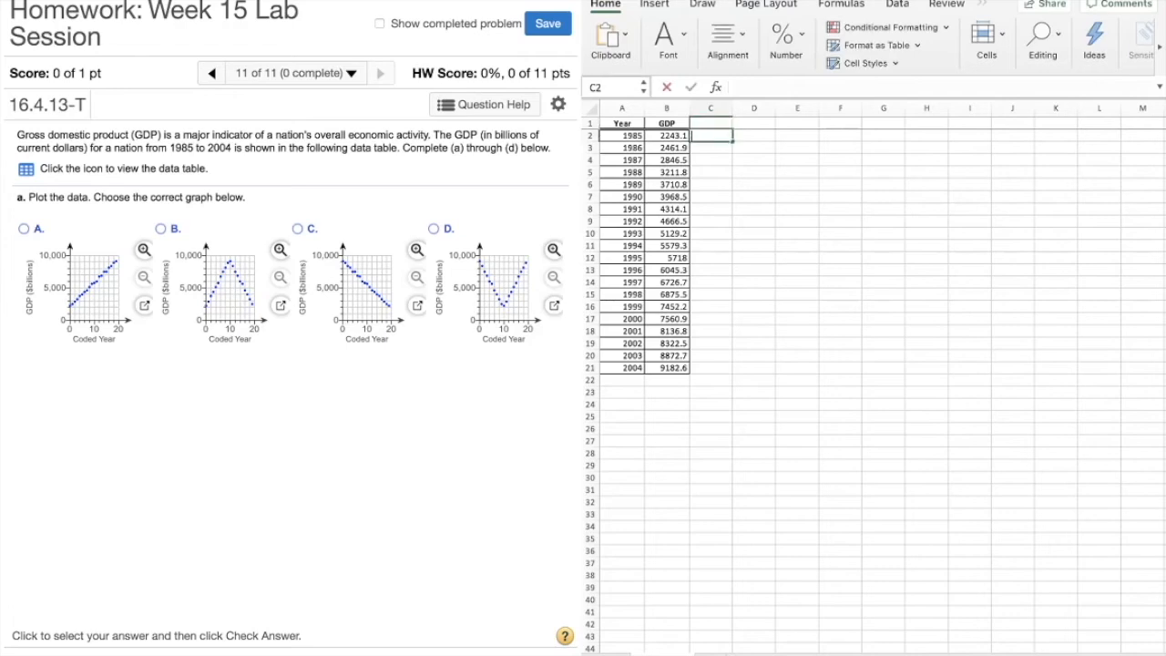
{"action": "type", "text": "0"}
{"action": "key", "text": "Return"}
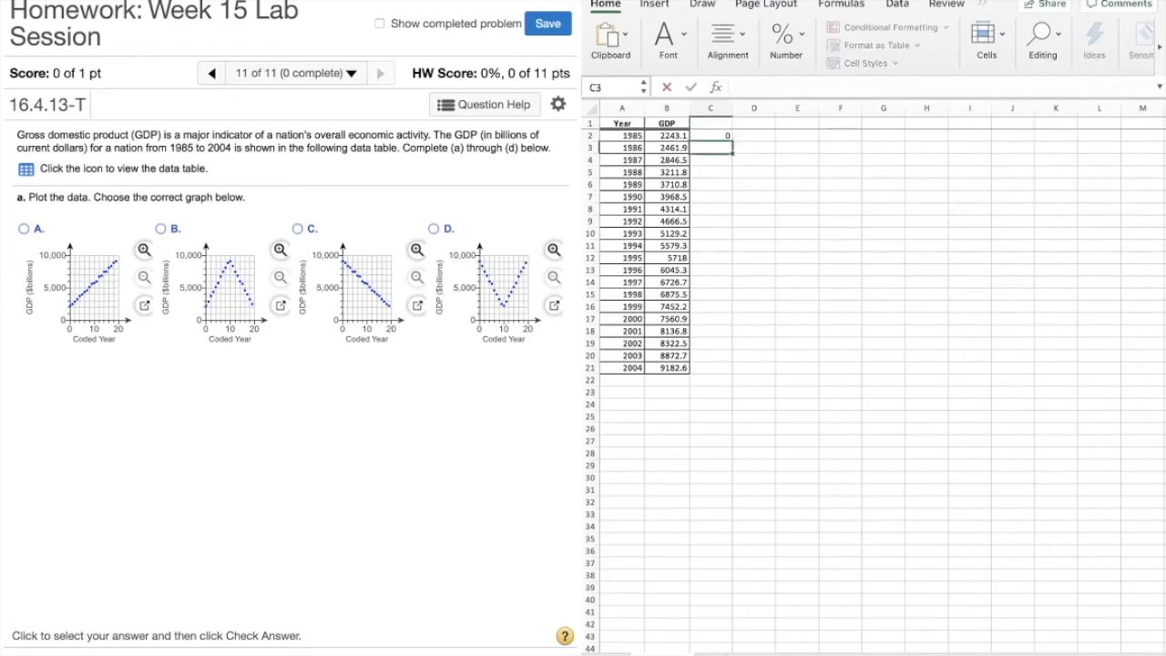
{"action": "type", "text": "1"}
{"action": "key", "text": "Return"}
{"action": "left_click", "coordinate": [711, 135]}
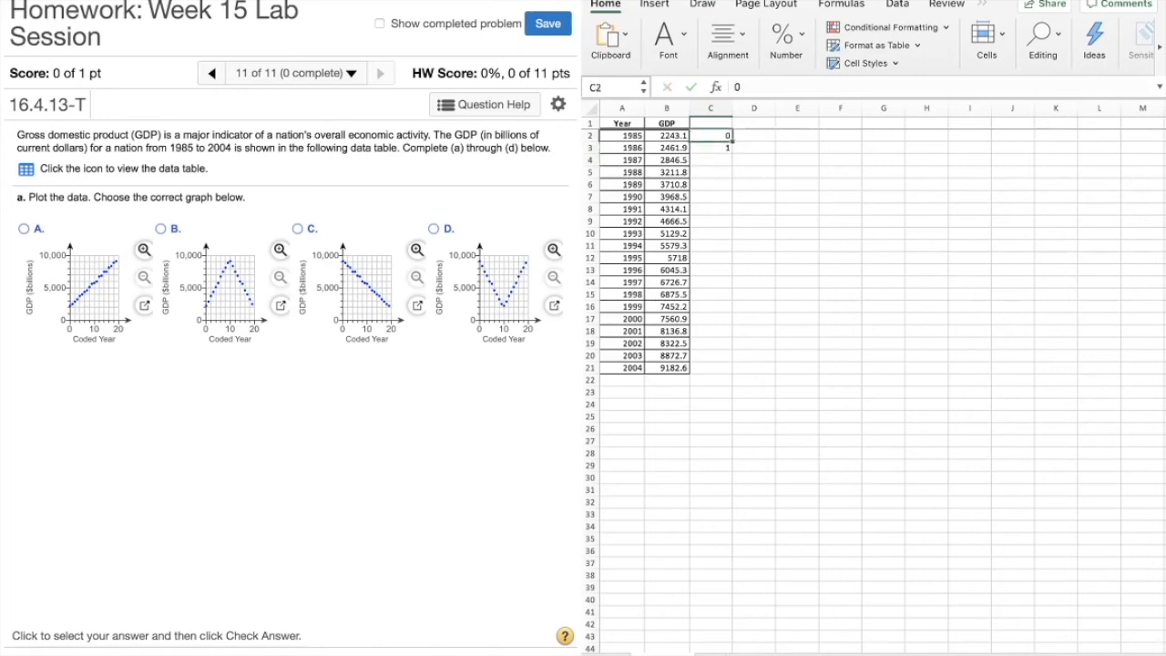
{"action": "left_click_drag", "start_coordinate": [710, 136], "coordinate": [732, 373]}
- Insert a scatter chart of GDP against the coded years from B2:C21, and submit graph option A for part a
{"action": "left_click_drag", "start_coordinate": [622, 136], "coordinate": [674, 368]}
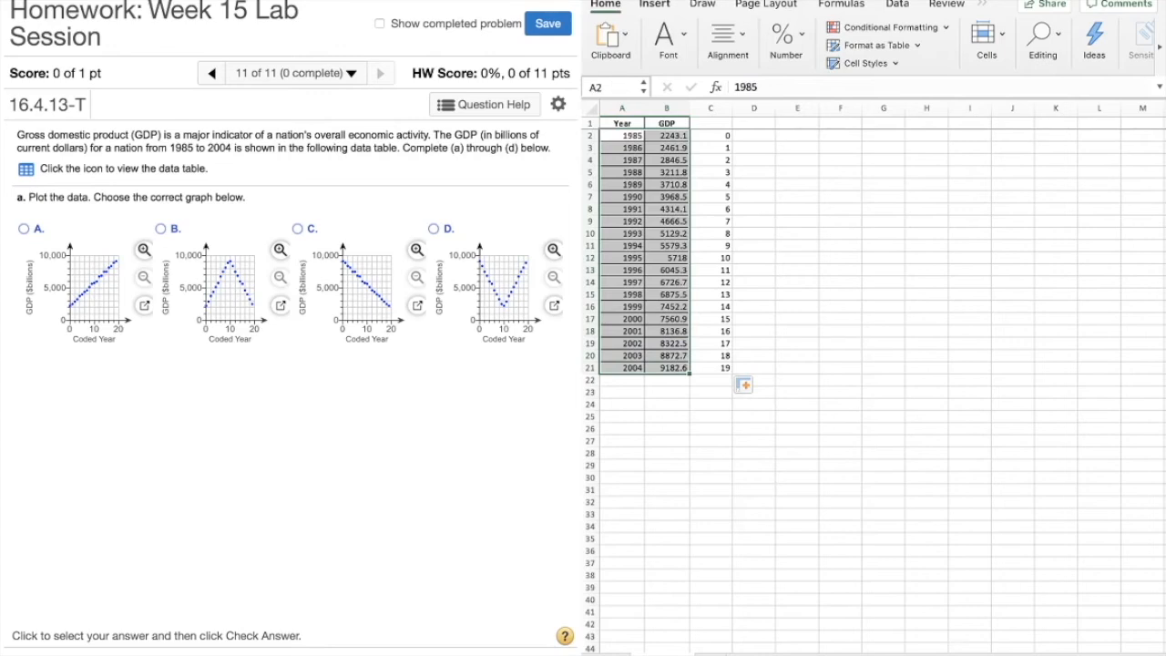
{"action": "left_click", "coordinate": [654, 5]}
{"action": "left_click", "coordinate": [711, 147]}
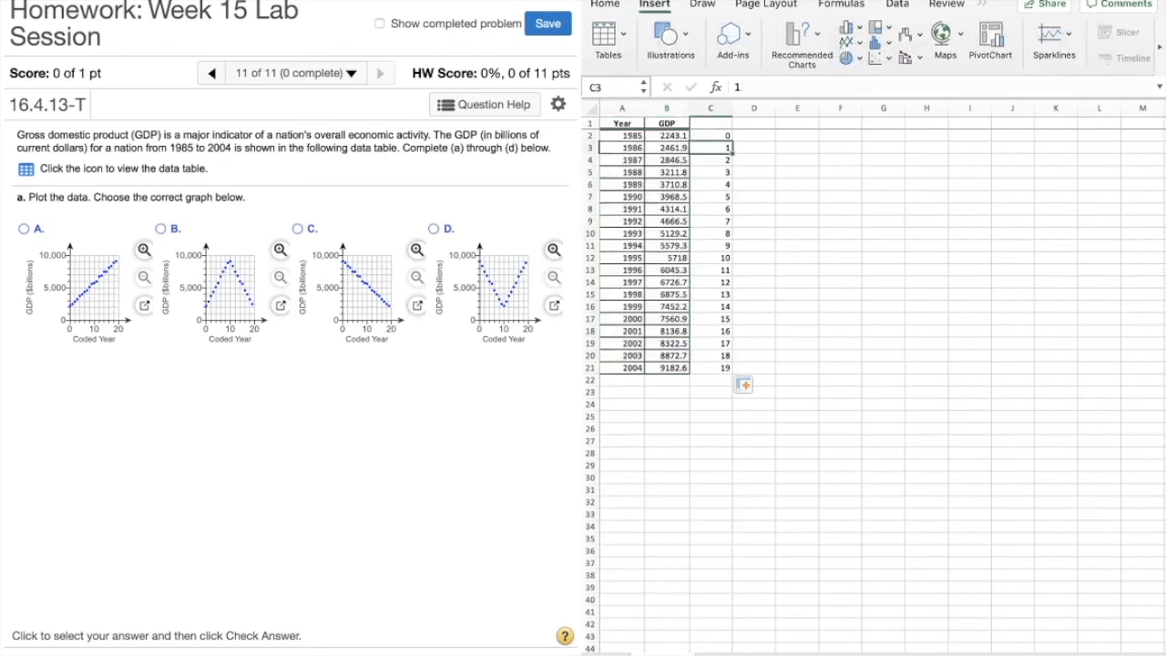
{"action": "left_click_drag", "start_coordinate": [669, 135], "coordinate": [669, 148]}
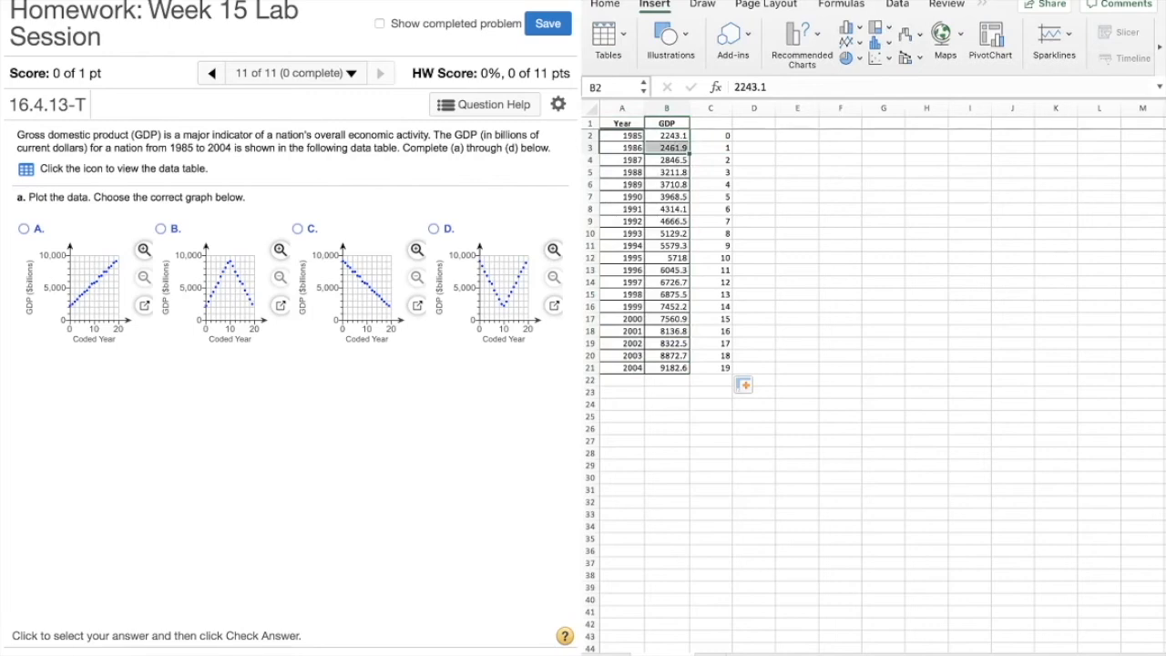
{"action": "left_click_drag", "start_coordinate": [669, 136], "coordinate": [710, 368]}
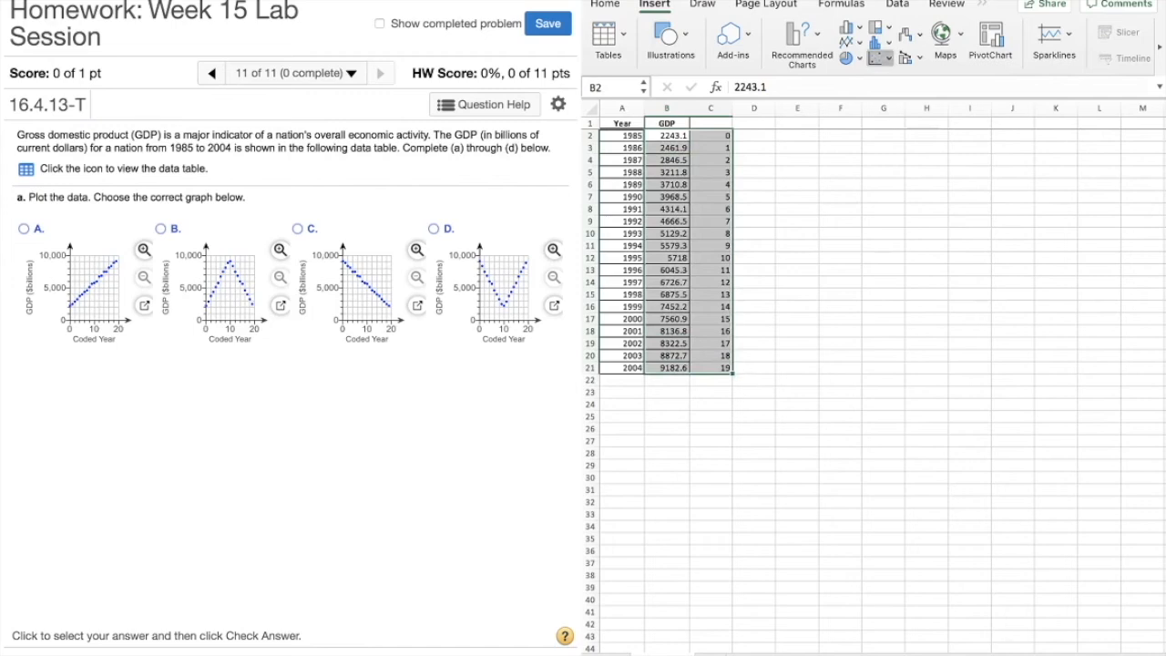
{"action": "left_click", "coordinate": [879, 58]}
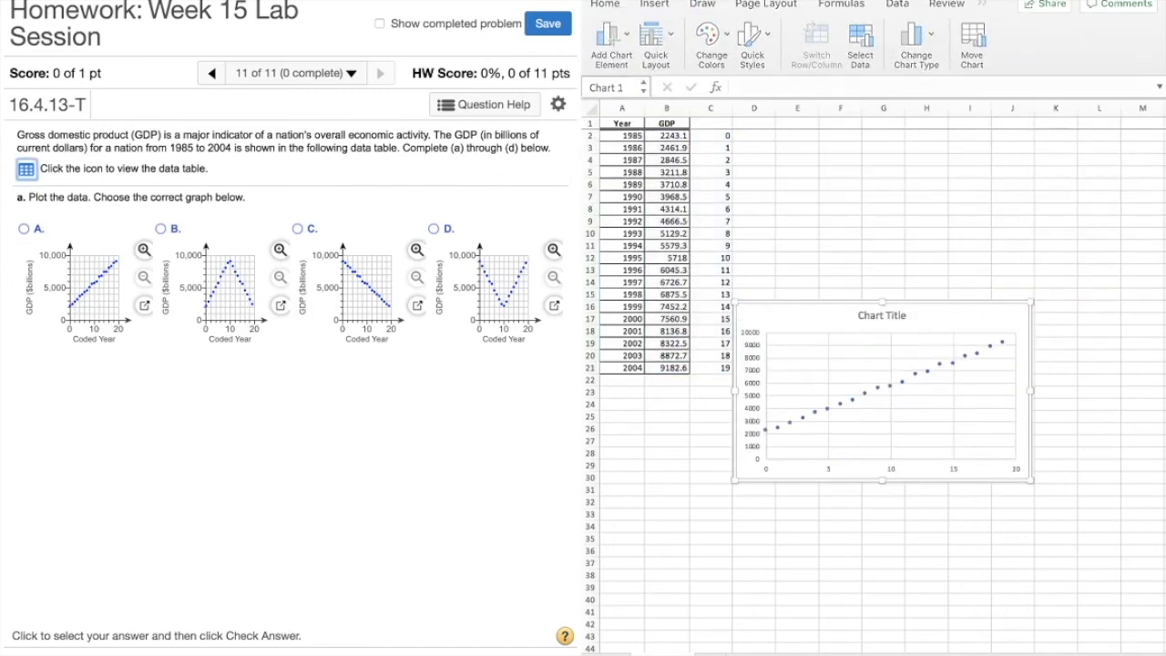
{"action": "left_click", "coordinate": [24, 229]}
{"action": "key", "text": "Return"}
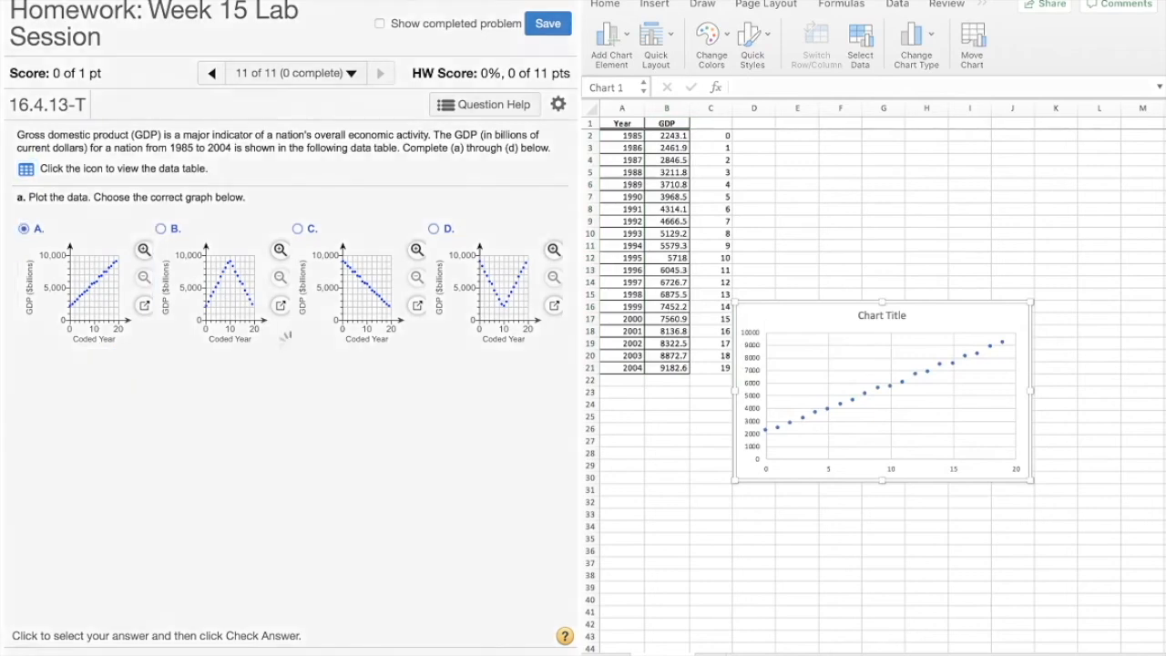
- Dismiss the part a feedback and remove the GDP scatter chart from the worksheet
{"action": "key", "text": "Return"}
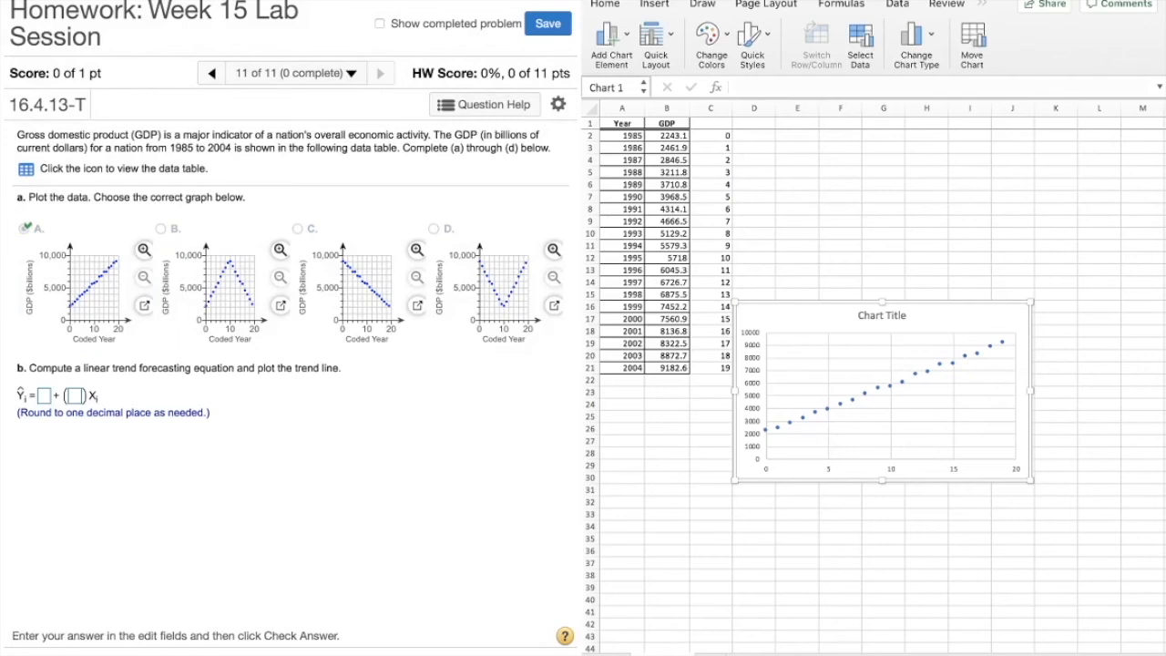
{"action": "left_click", "coordinate": [667, 136]}
{"action": "left_click", "coordinate": [797, 319]}
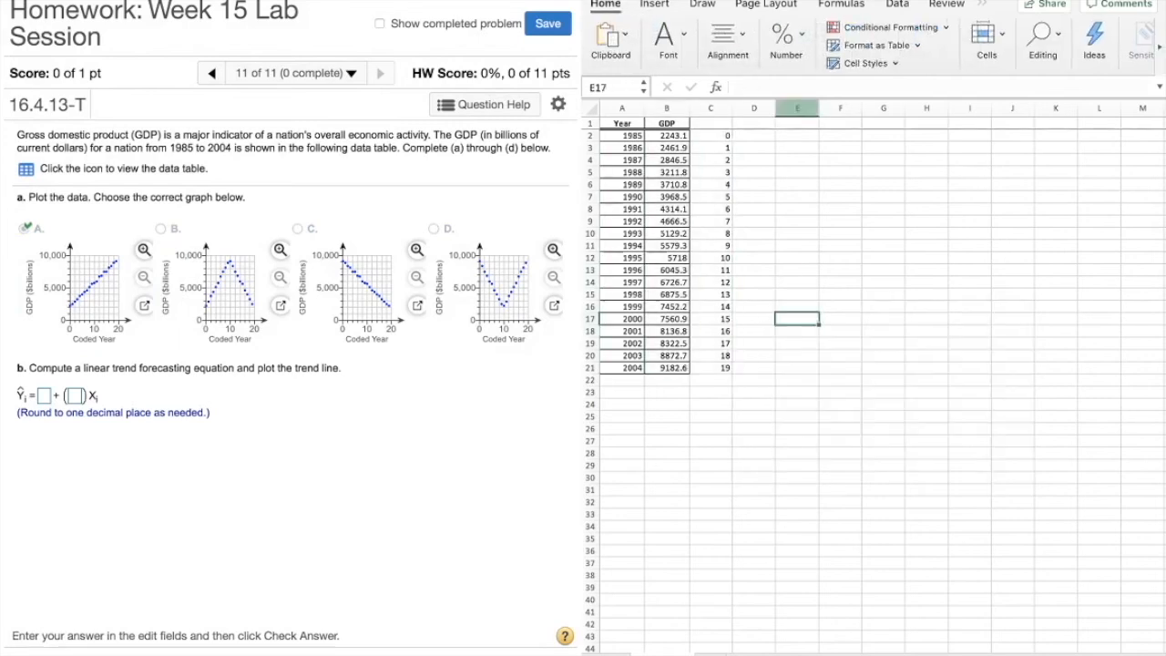
- Run a regression of the GDP values in B2:B21 on the coded years in column C, placing the summary output at F1
{"action": "left_click", "coordinate": [897, 3]}
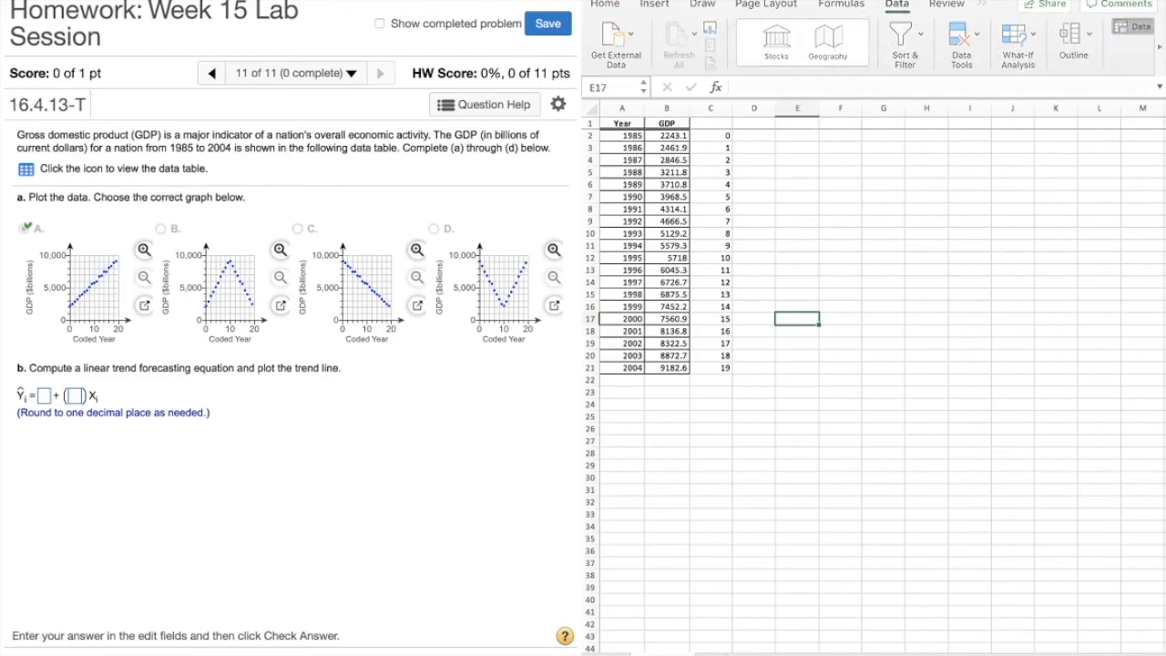
{"action": "left_click", "coordinate": [1134, 26]}
{"action": "left_click", "coordinate": [750, 294]}
{"action": "scroll", "coordinate": [874, 383], "scroll_direction": "up", "scroll_amount": 5}
{"action": "scroll", "coordinate": [874, 383], "scroll_direction": "left", "scroll_amount": 6}
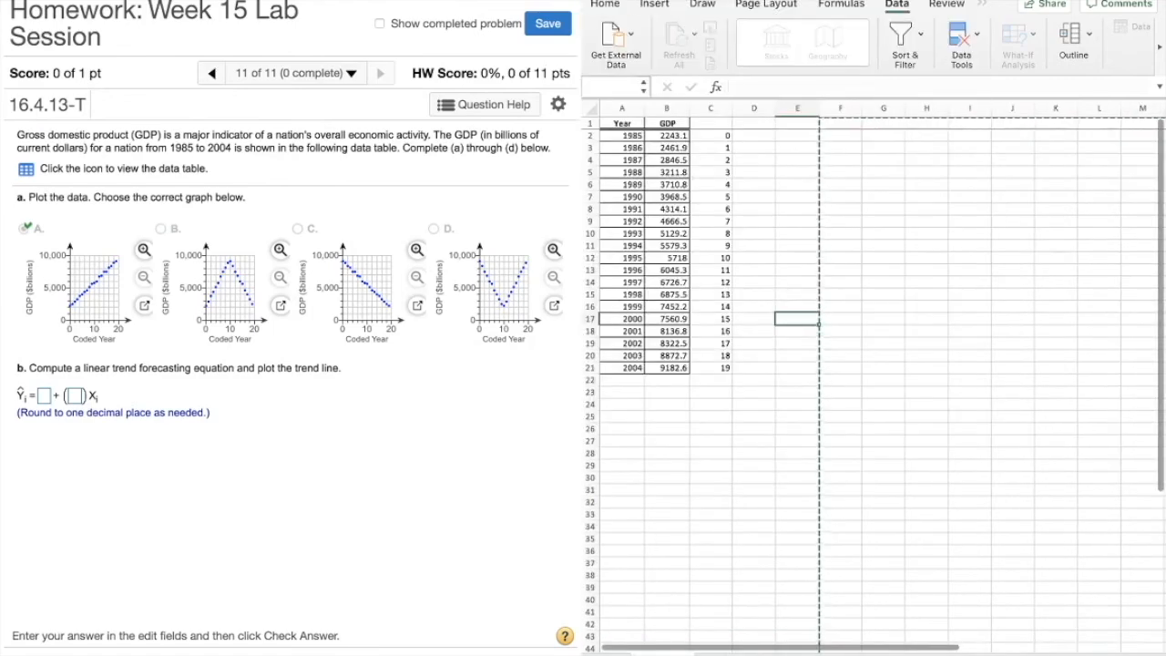
{"action": "left_click_drag", "start_coordinate": [667, 136], "coordinate": [667, 368]}
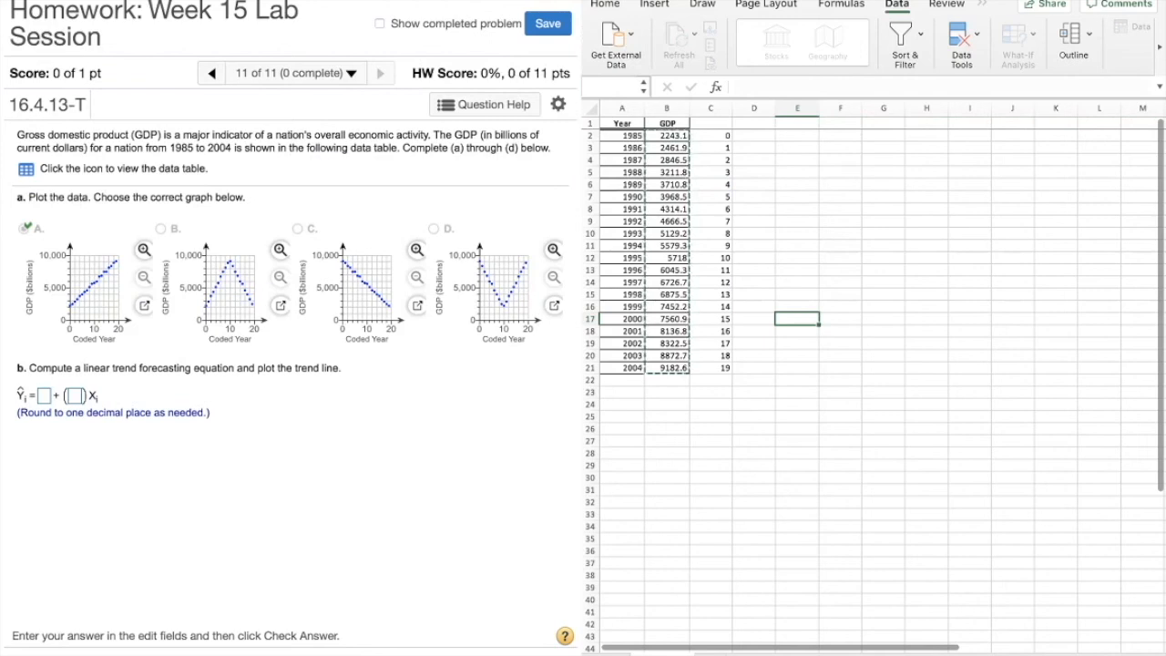
{"action": "key", "text": "Return"}
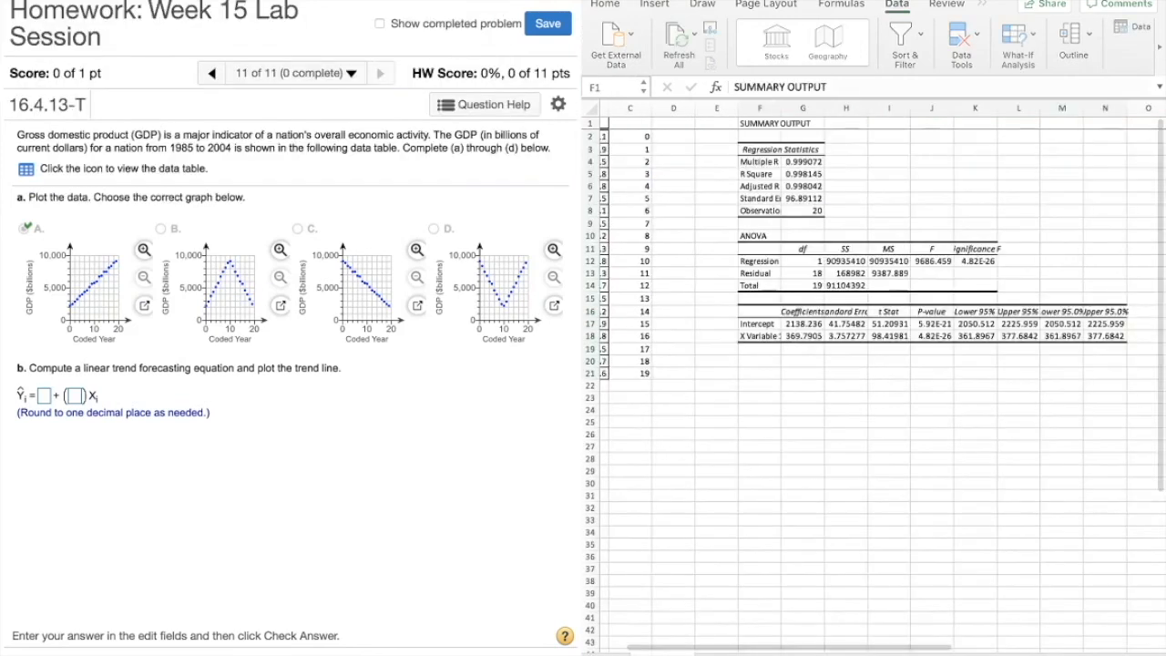
- Submit the part b trend equation with an intercept of 2138.2 and a slope of 369.8
{"action": "left_click", "coordinate": [44, 396]}
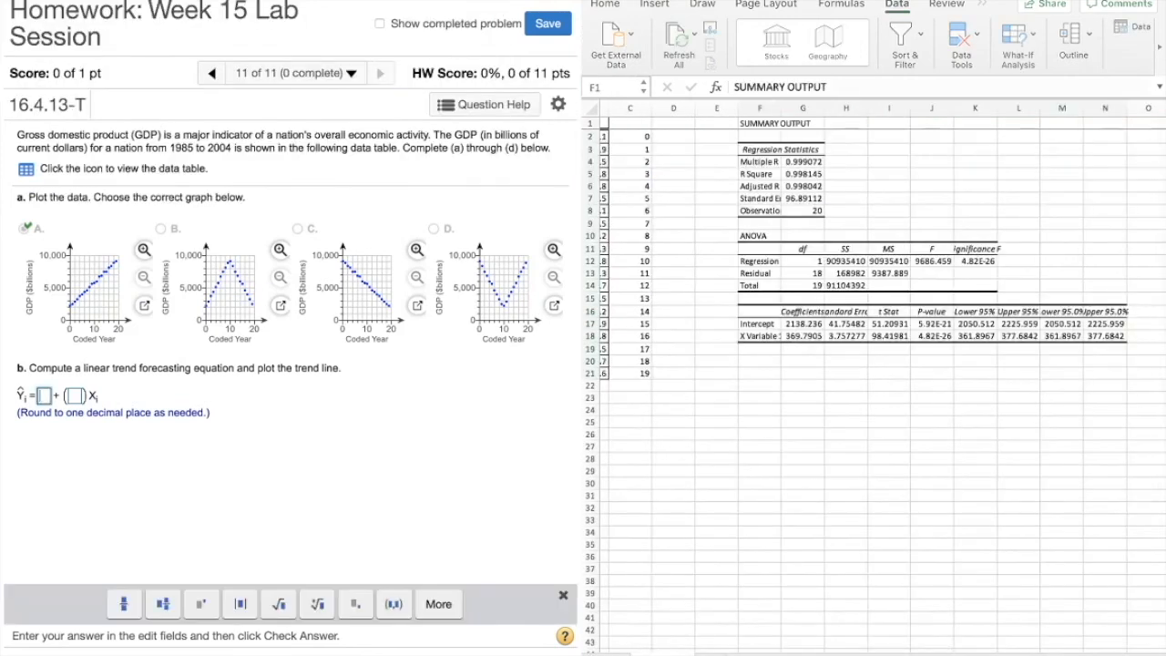
{"action": "type", "text": "213"}
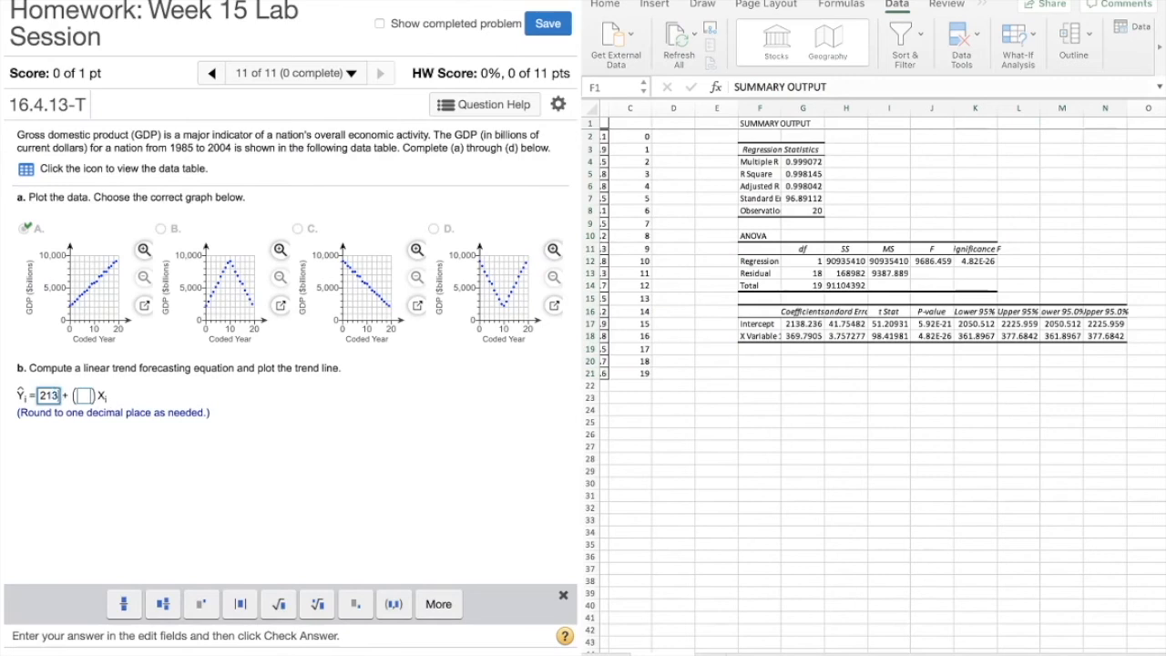
{"action": "type", "text": "8.2"}
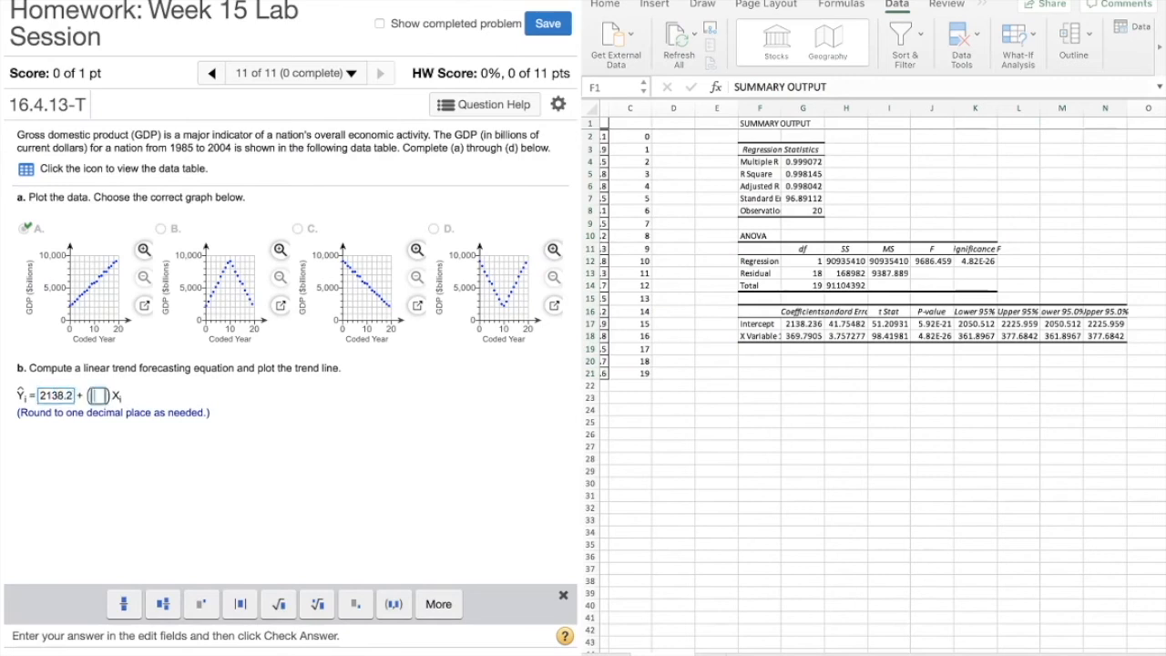
{"action": "type", "text": " + (369.8"}
{"action": "key", "text": "Return"}
{"action": "key", "text": "Return"}
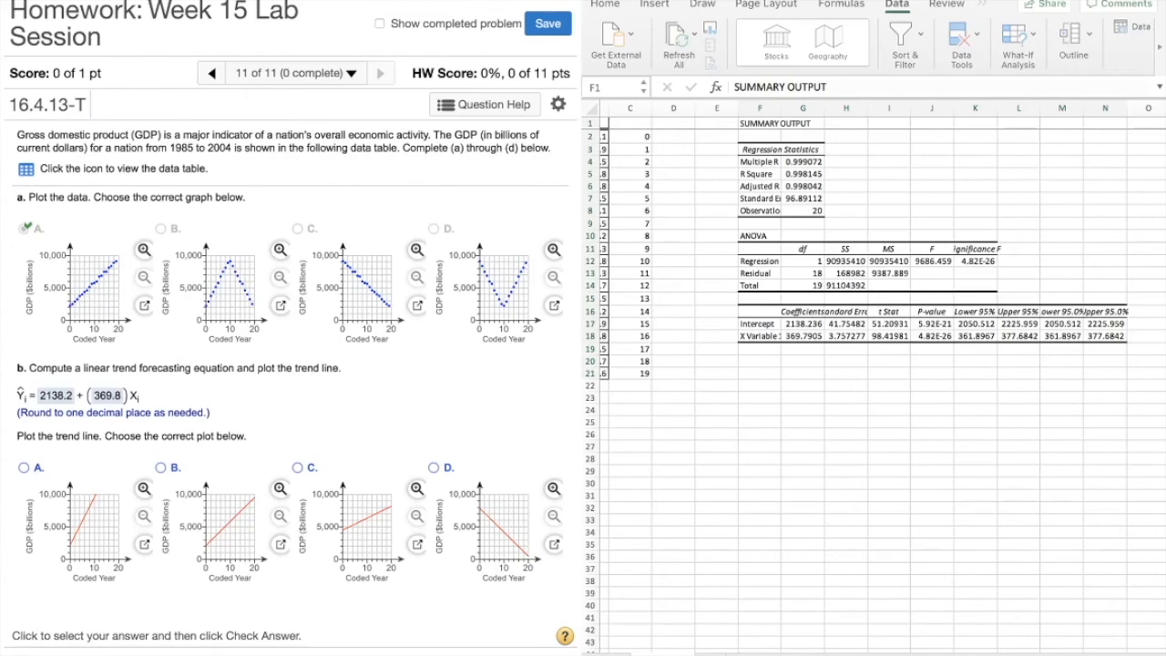
- Submit graph option B as the trend line plot in part b
{"action": "left_click", "coordinate": [160, 467]}
{"action": "key", "text": "Return"}
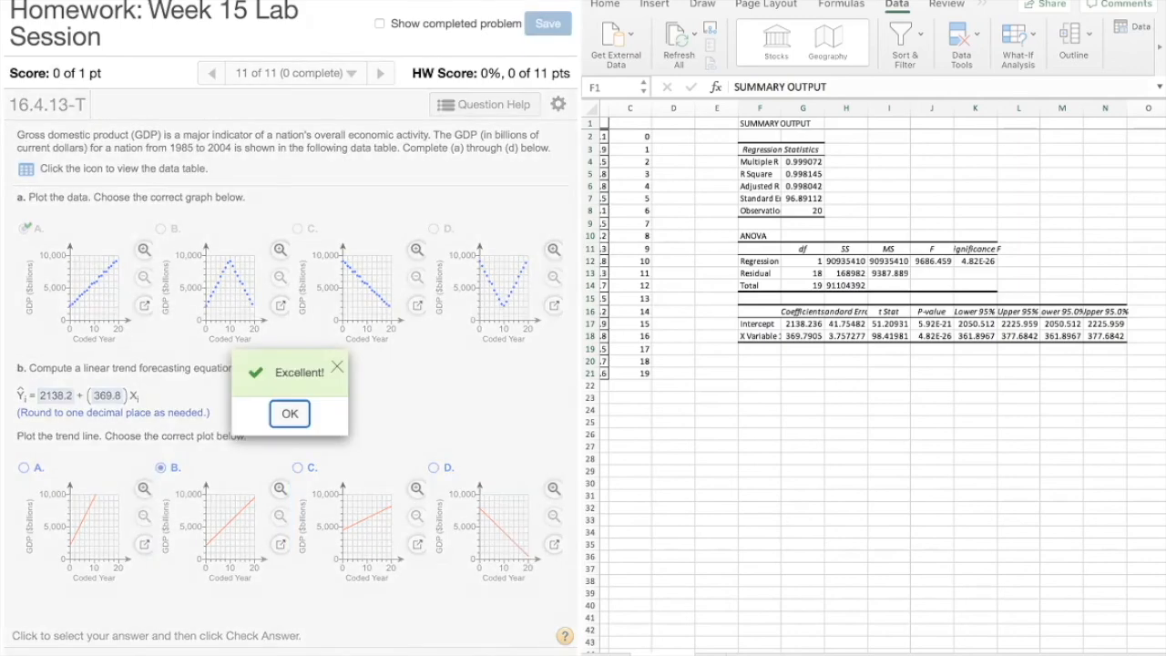
{"action": "key", "text": "Return"}
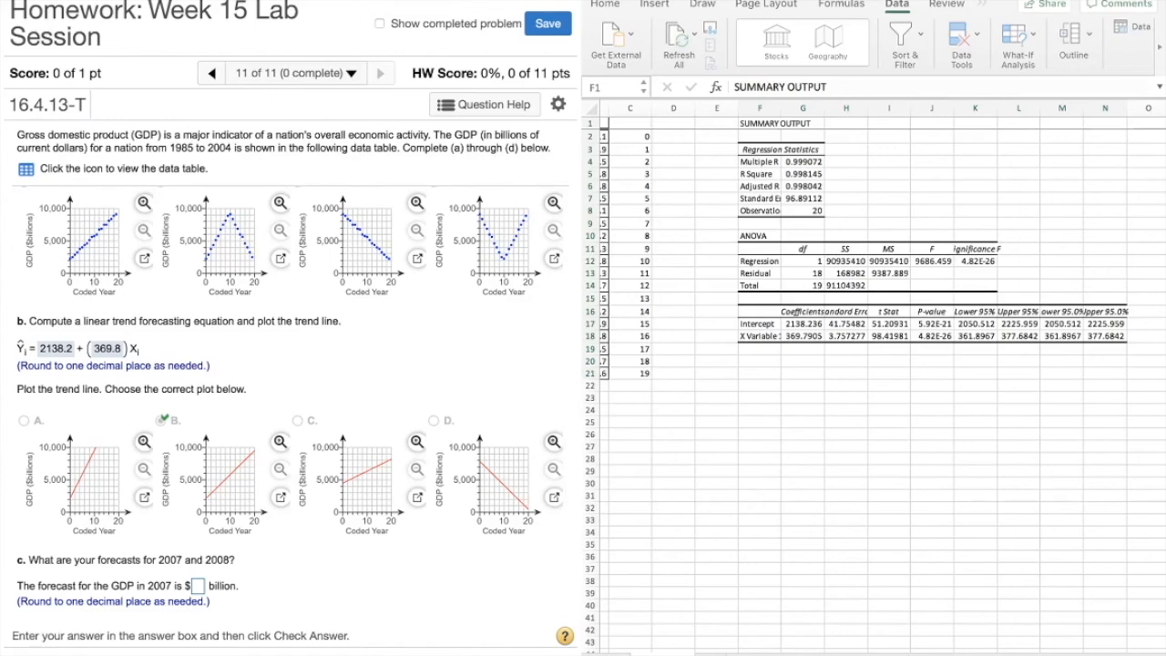
- Extend the years in column A to 2007 and the coded years in column C to 22, both down to row 24
{"action": "scroll", "coordinate": [875, 383], "scroll_direction": "left", "scroll_amount": 2}
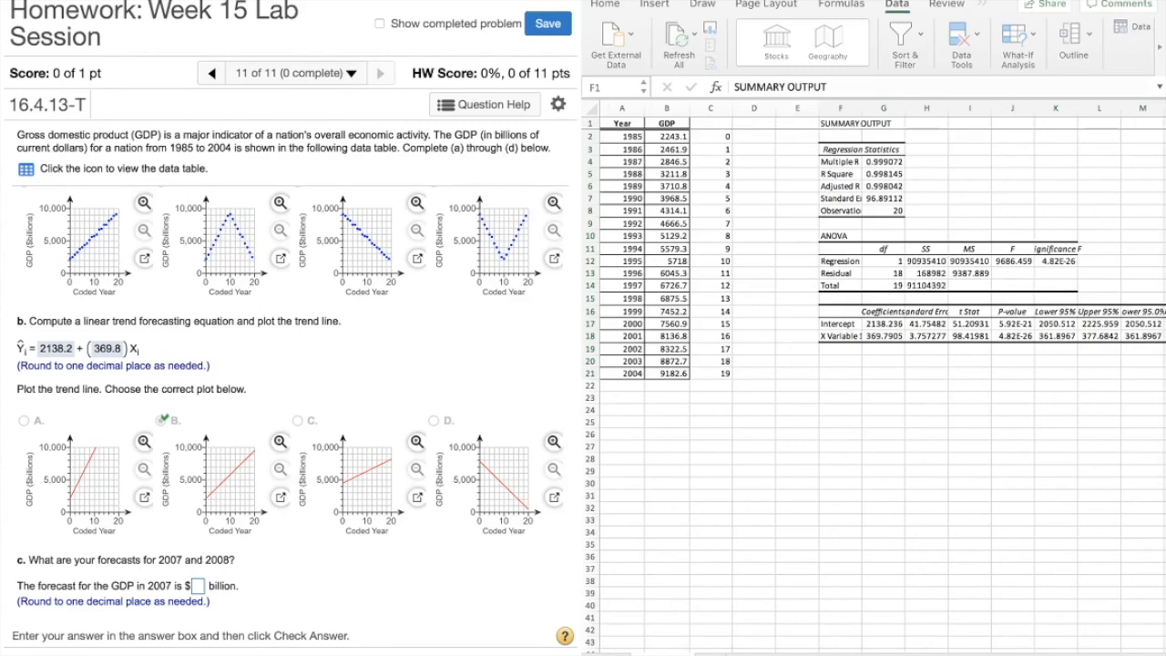
{"action": "left_click_drag", "start_coordinate": [623, 349], "coordinate": [623, 373]}
{"action": "left_click_drag", "start_coordinate": [644, 379], "coordinate": [644, 412]}
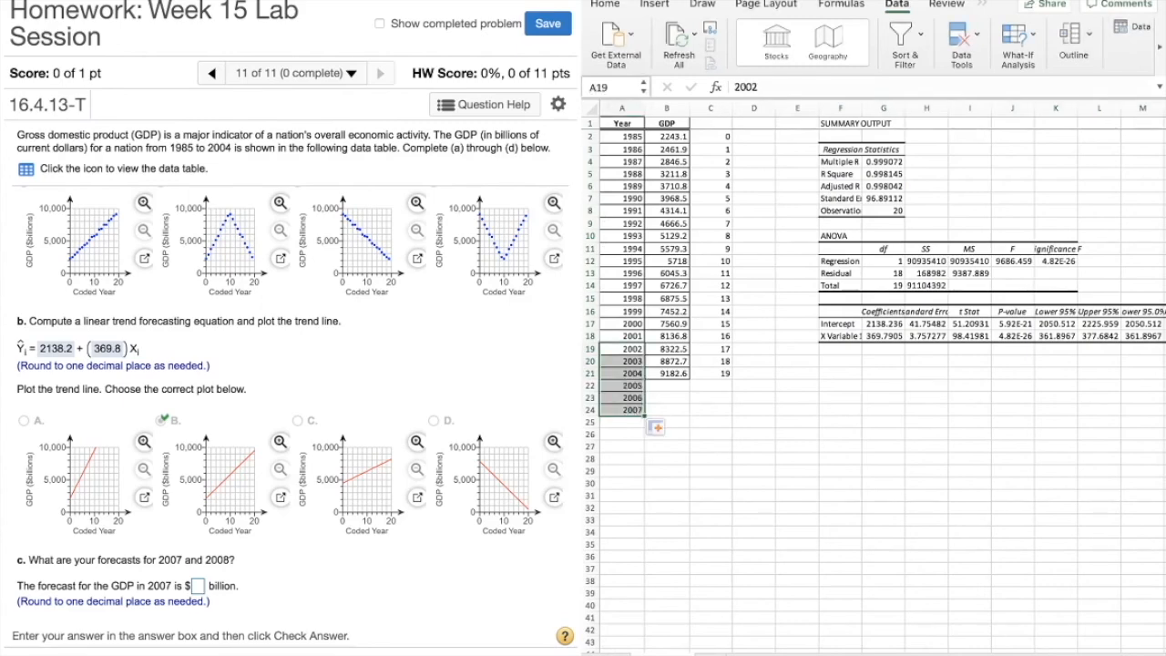
{"action": "left_click", "coordinate": [712, 349]}
{"action": "left_click_drag", "start_coordinate": [711, 349], "coordinate": [732, 413]}
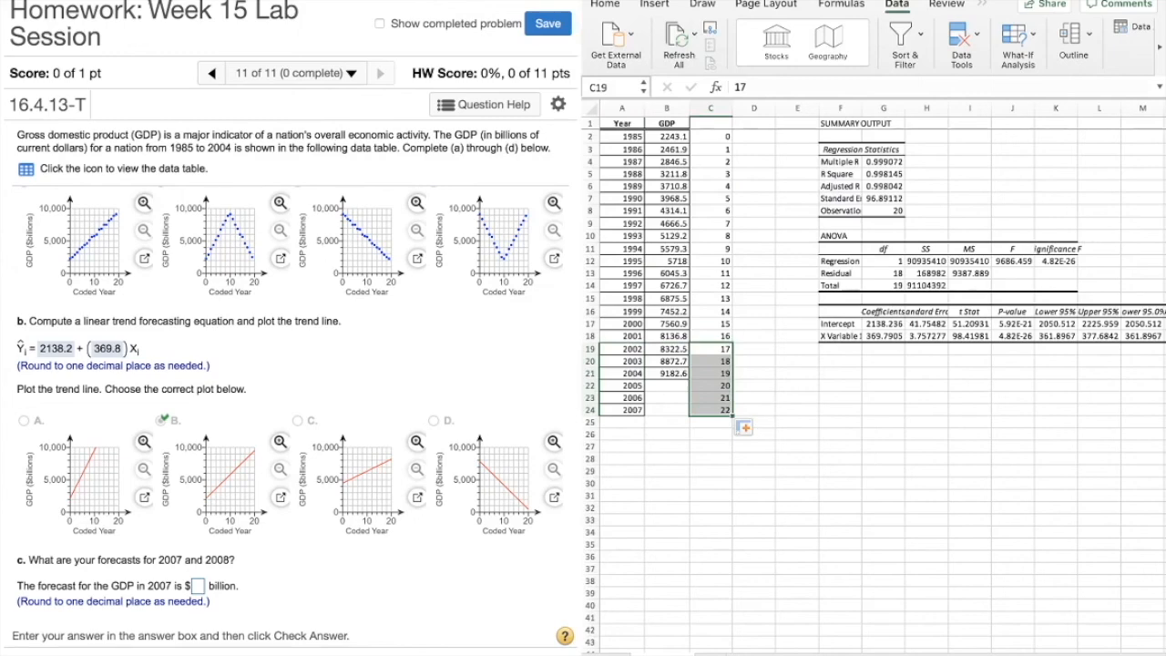
- Calculate the 2007 GDP forecast in B24 with the formula =G17+C24*G18
{"action": "left_click", "coordinate": [797, 410]}
{"action": "double_click", "coordinate": [667, 410]}
{"action": "type", "text": "="}
{"action": "left_click", "coordinate": [882, 323]}
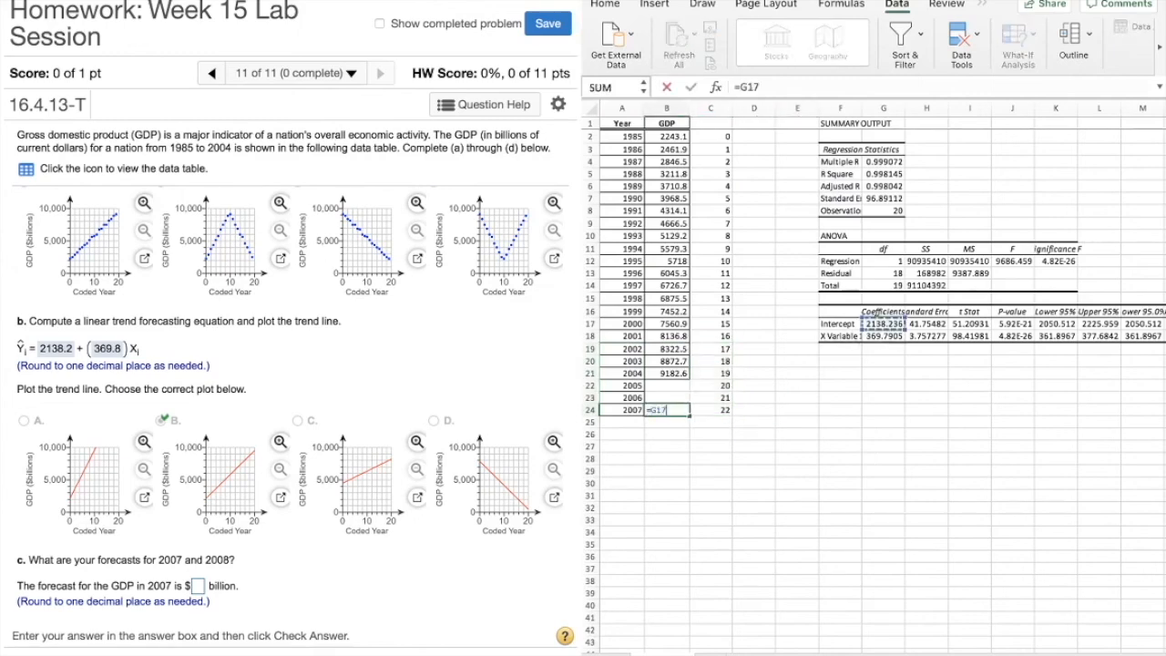
{"action": "type", "text": "+"}
{"action": "left_click", "coordinate": [710, 410]}
{"action": "type", "text": "*"}
{"action": "left_click", "coordinate": [882, 336]}
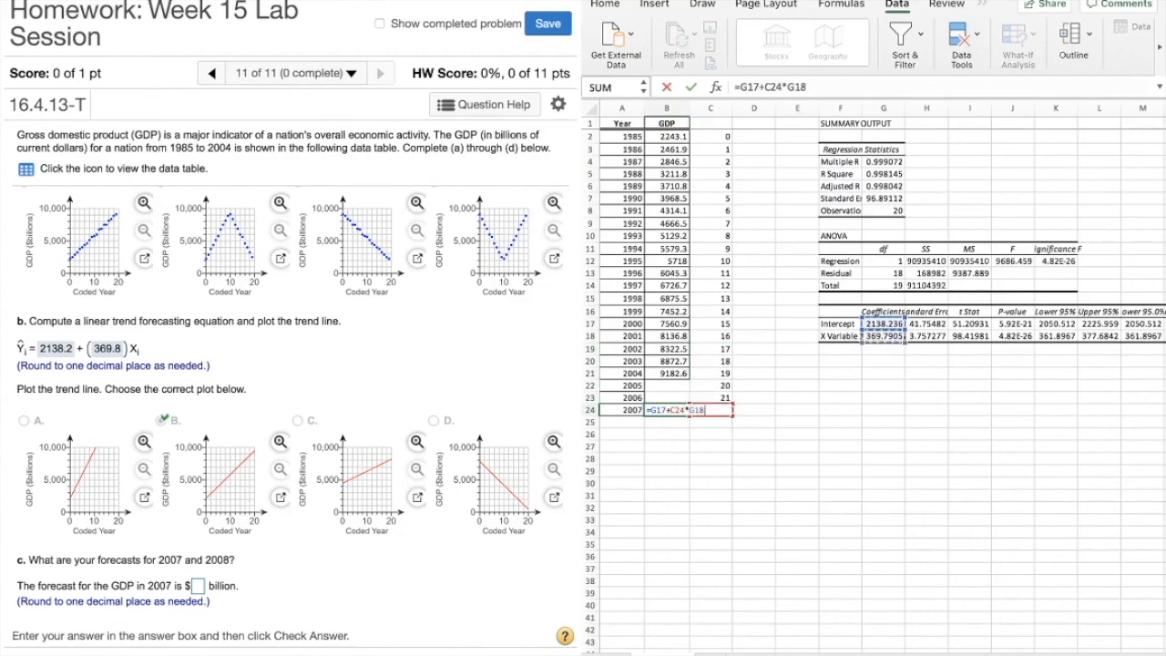
{"action": "key", "text": "Return"}
- Submit 10273.6 billion as the 2007 GDP forecast in part c
{"action": "left_click", "coordinate": [198, 586]}
{"action": "type", "text": "1027"}
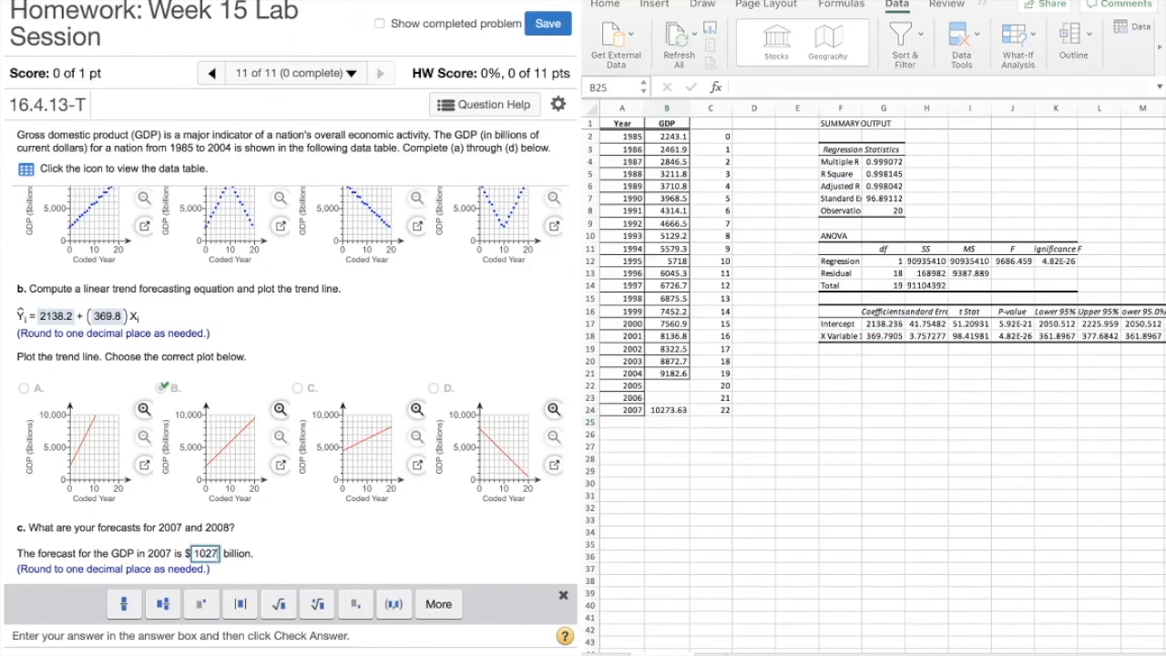
{"action": "type", "text": "3.6"}
{"action": "key", "text": "Return"}
{"action": "key", "text": "Return"}
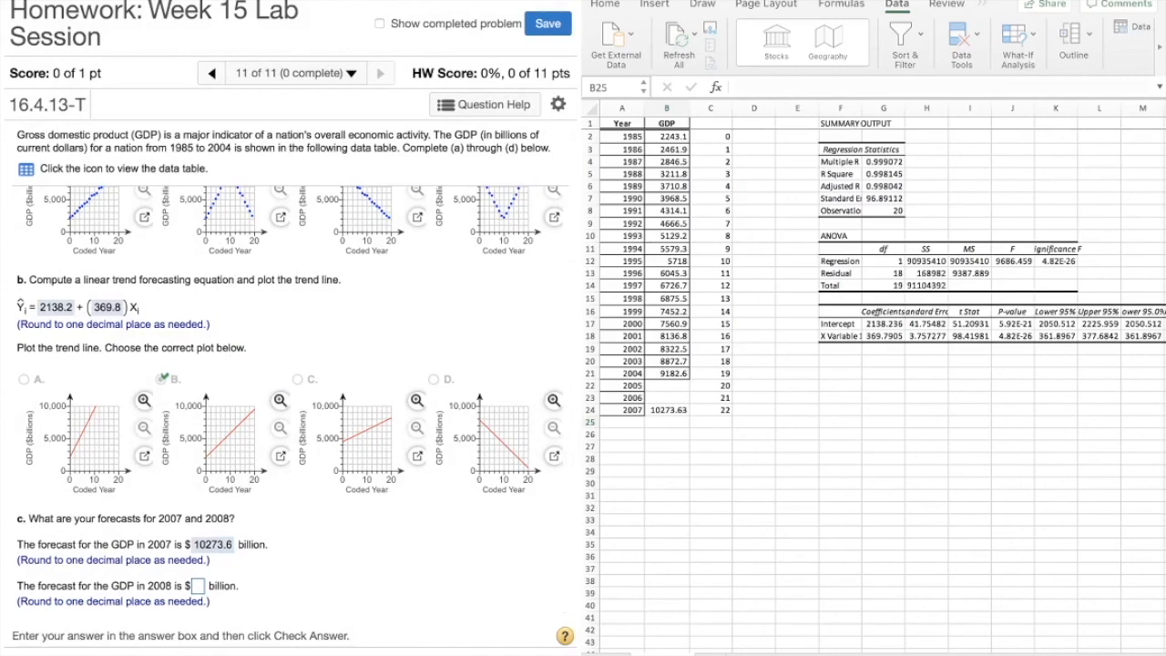
- Extend the coded years by one more value, 23, in cell C25
{"action": "left_click", "coordinate": [667, 422]}
{"action": "left_click", "coordinate": [712, 410]}
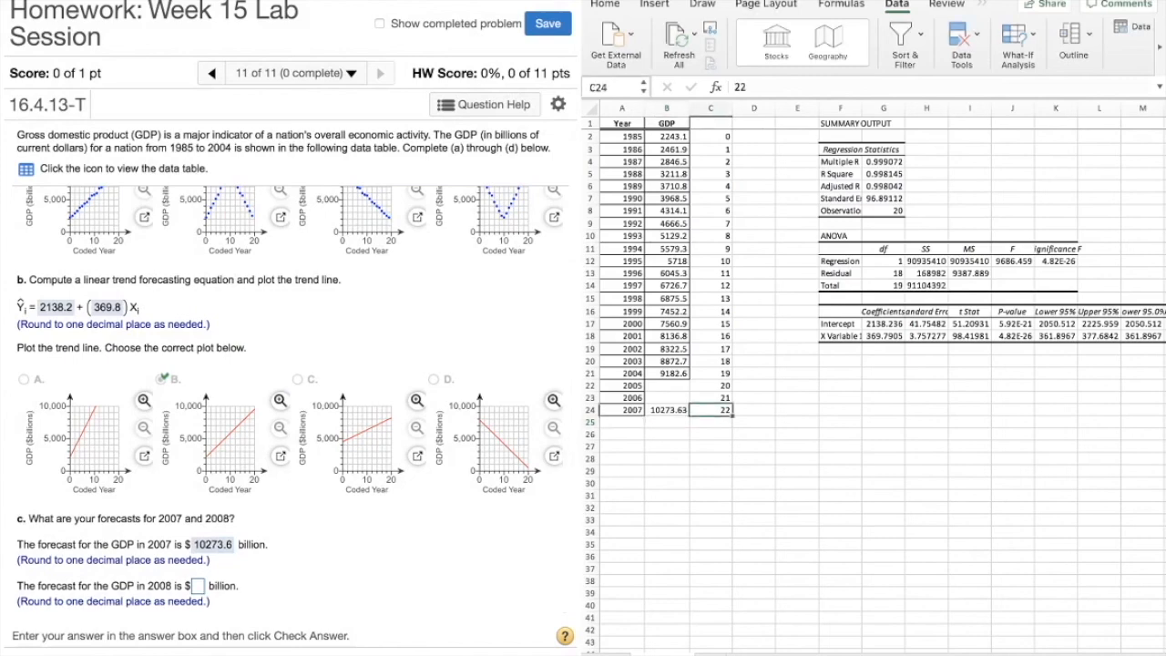
{"action": "left_click_drag", "start_coordinate": [712, 398], "coordinate": [732, 425]}
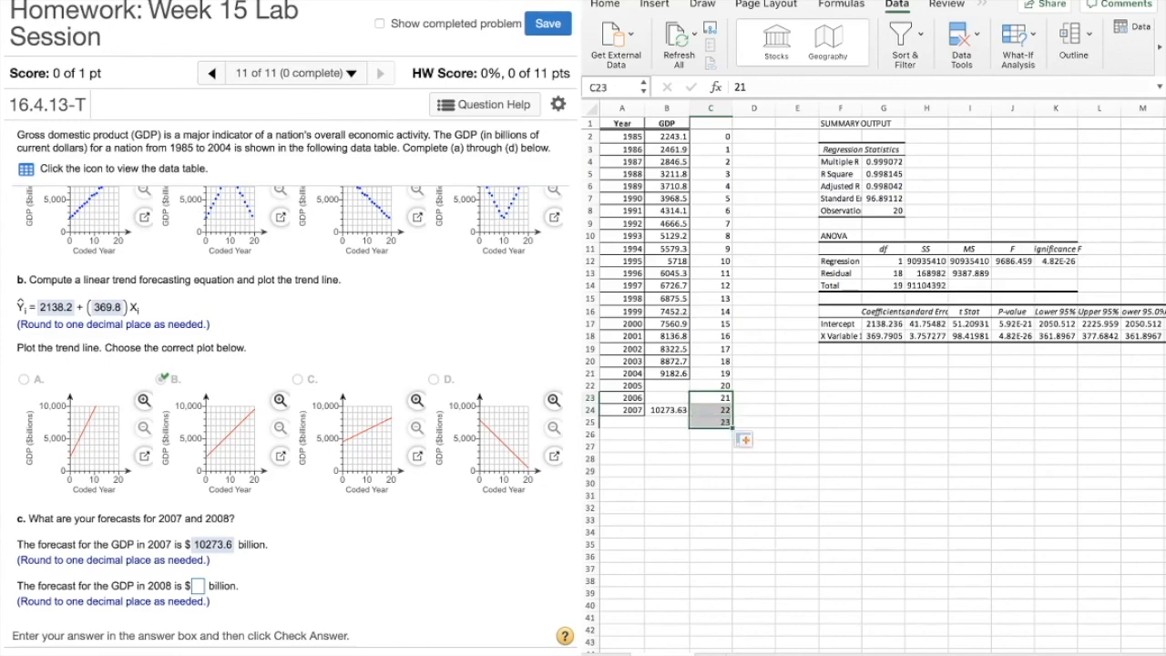
- Try to copy the forecast formula from B24 down to B25 with its relative references and inspect the copy
{"action": "double_click", "coordinate": [666, 422]}
{"action": "left_click", "coordinate": [666, 410]}
{"action": "left_click_drag", "start_coordinate": [690, 416], "coordinate": [690, 426]}
{"action": "left_click", "coordinate": [667, 422]}
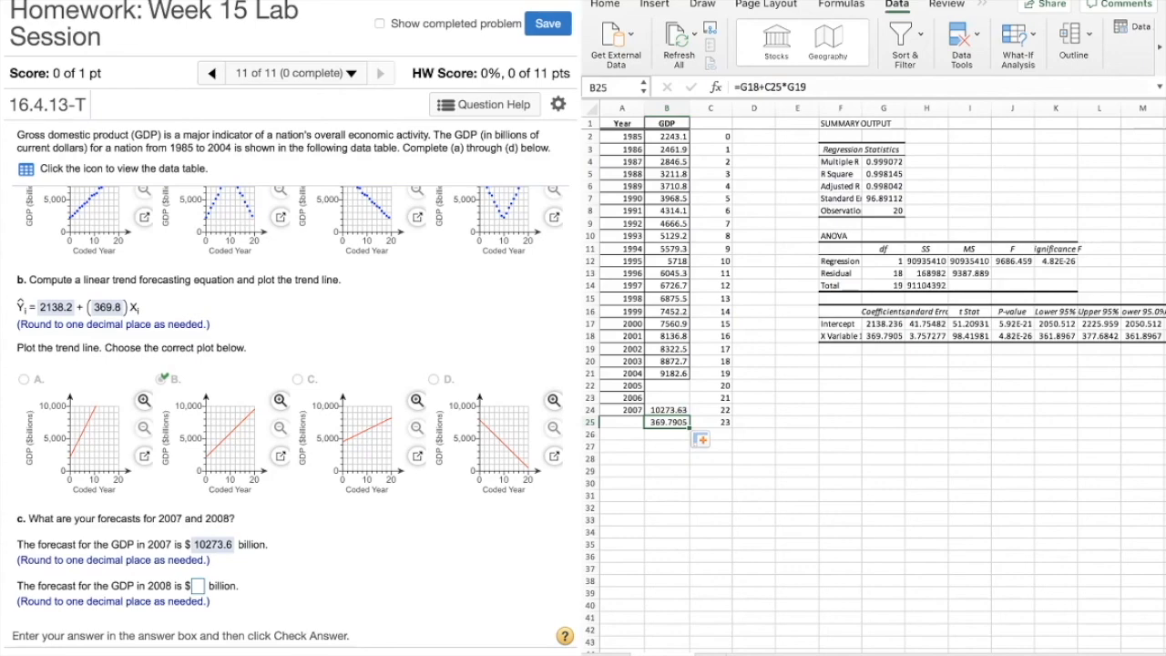
- Make the coefficient references in B24 absolute so the formula reads =$G$17+C24*$G$18
{"action": "left_click", "coordinate": [667, 410]}
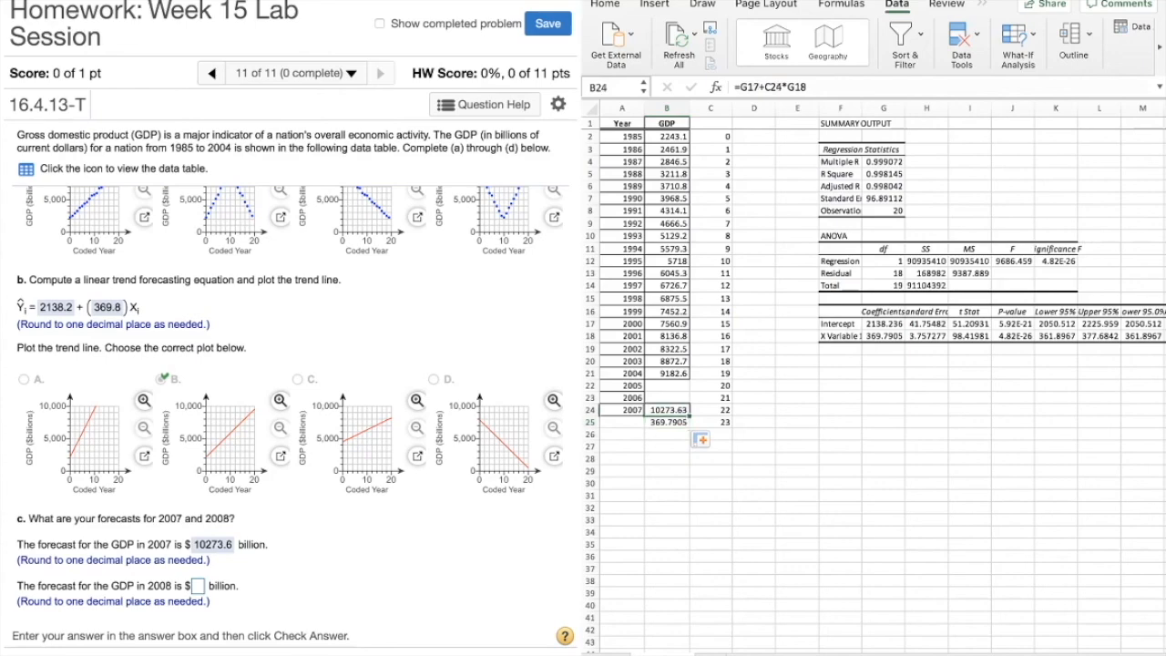
{"action": "left_click", "coordinate": [741, 87]}
{"action": "type", "text": "$"}
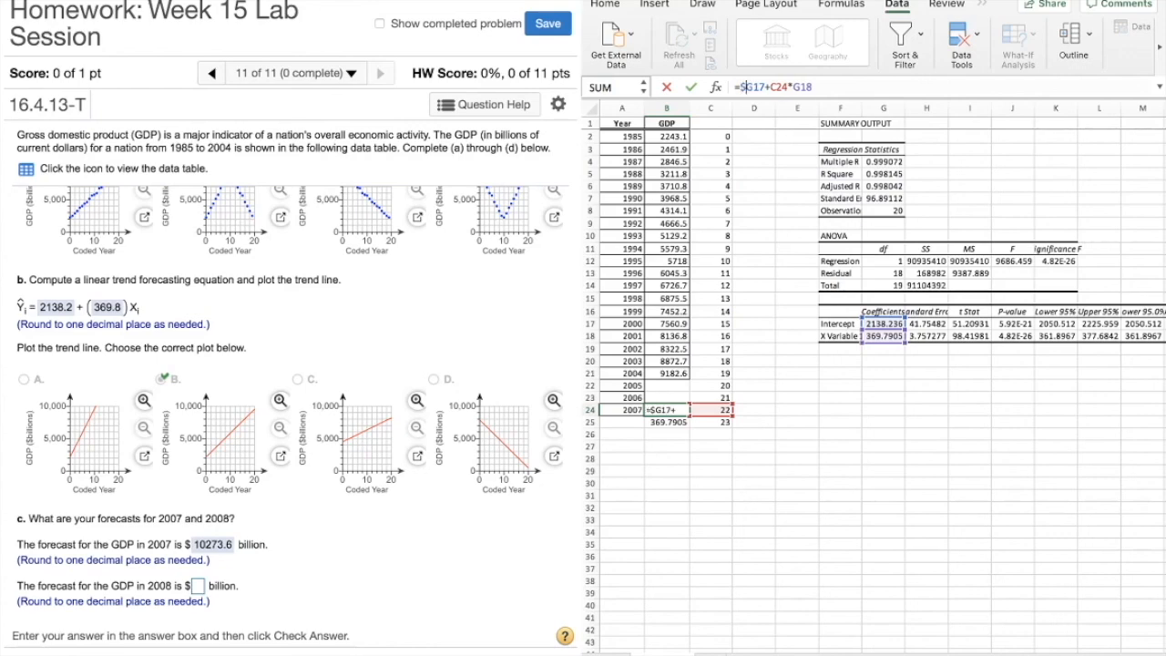
{"action": "key", "text": "Right"}
{"action": "type", "text": "$"}
{"action": "left_click", "coordinate": [799, 88]}
{"action": "type", "text": "$"}
{"action": "key", "text": "Right"}
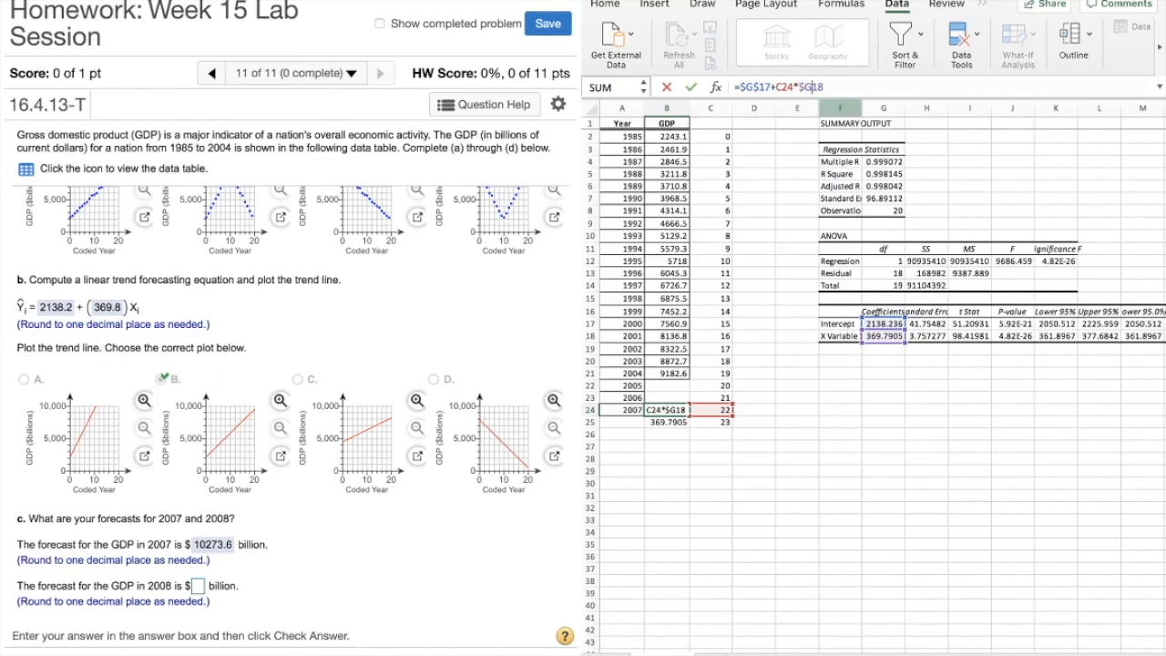
{"action": "type", "text": "$"}
{"action": "key", "text": "Return"}
- Fill the corrected forecast formula from B24 down to B25 for 2008
{"action": "left_click", "coordinate": [667, 410]}
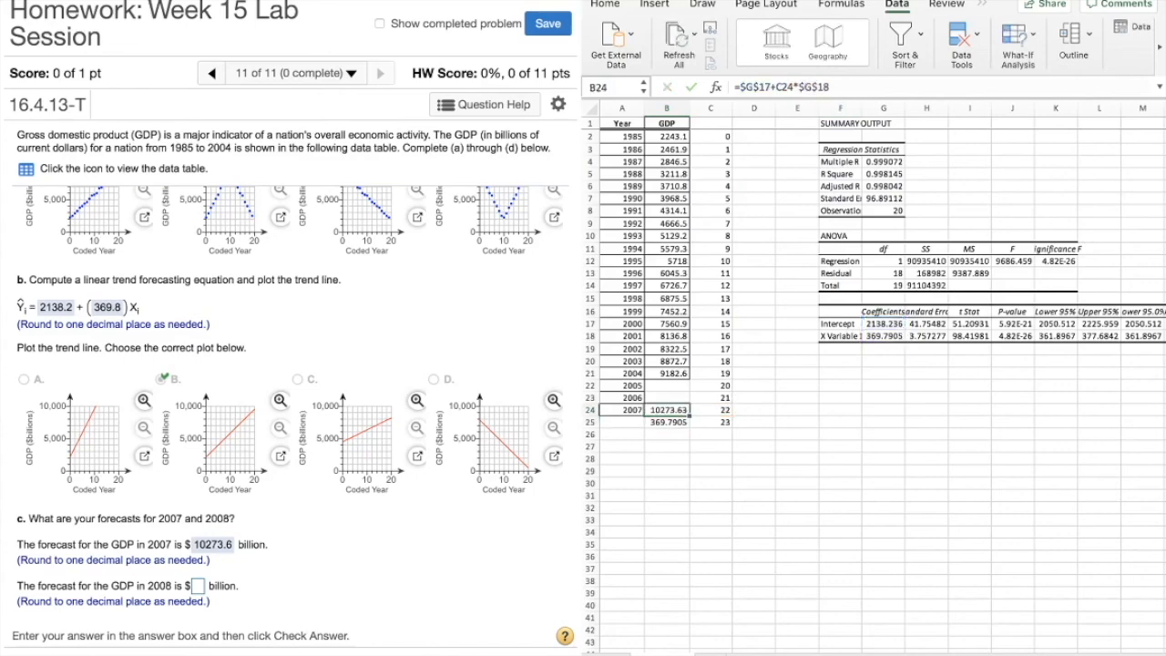
{"action": "left_click_drag", "start_coordinate": [690, 415], "coordinate": [690, 428]}
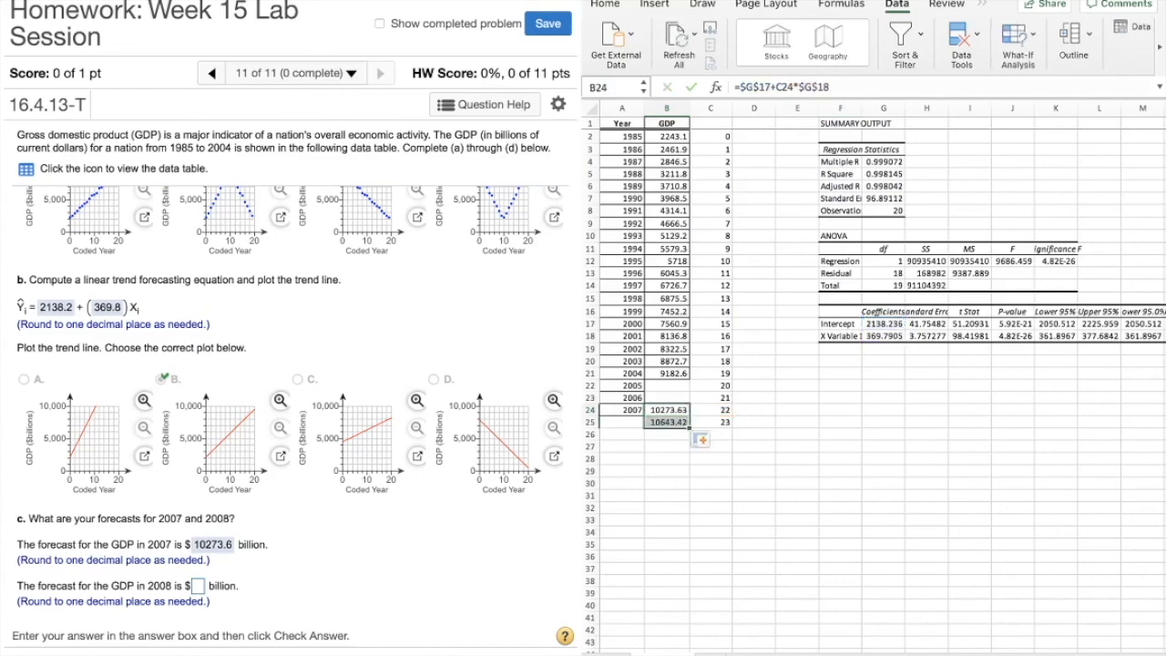
{"action": "left_click", "coordinate": [666, 496]}
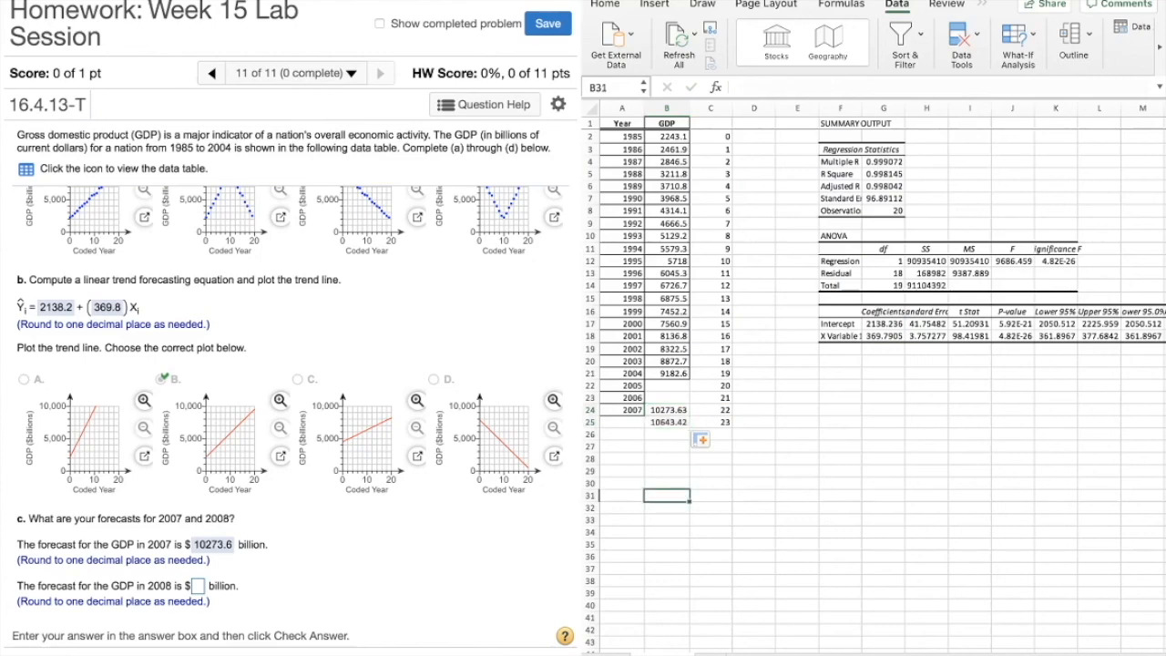
- Submit 10643.4 billion as the 2008 GDP forecast in part c
{"action": "left_click", "coordinate": [198, 585]}
{"action": "left_click", "coordinate": [198, 586]}
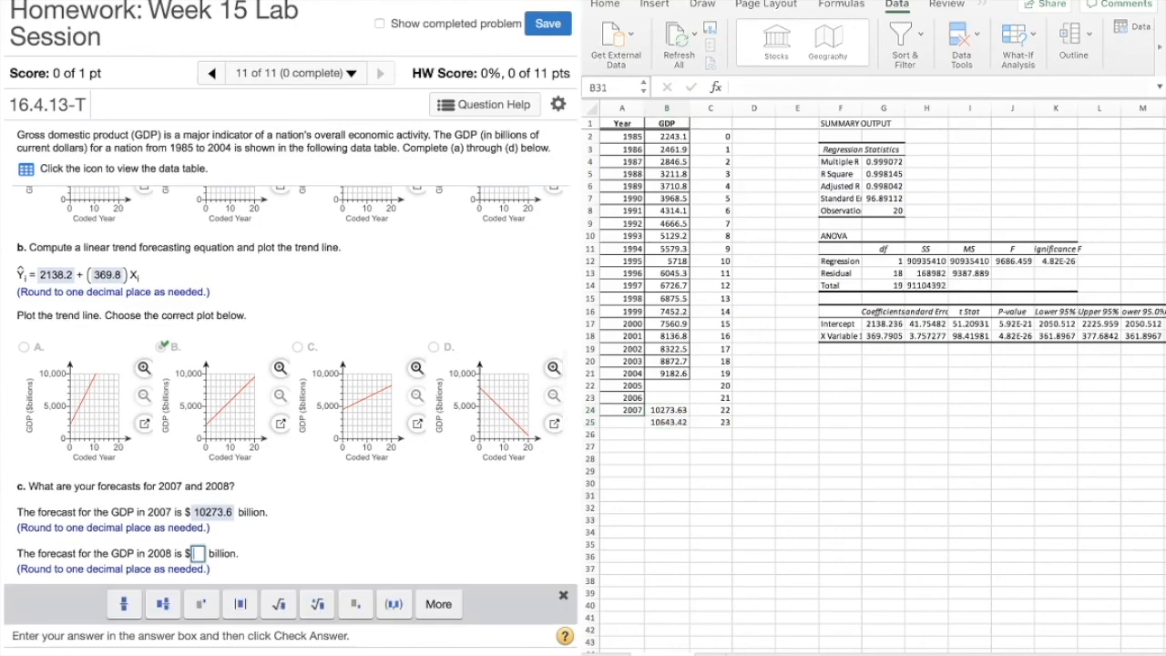
{"action": "type", "text": "10643.42"}
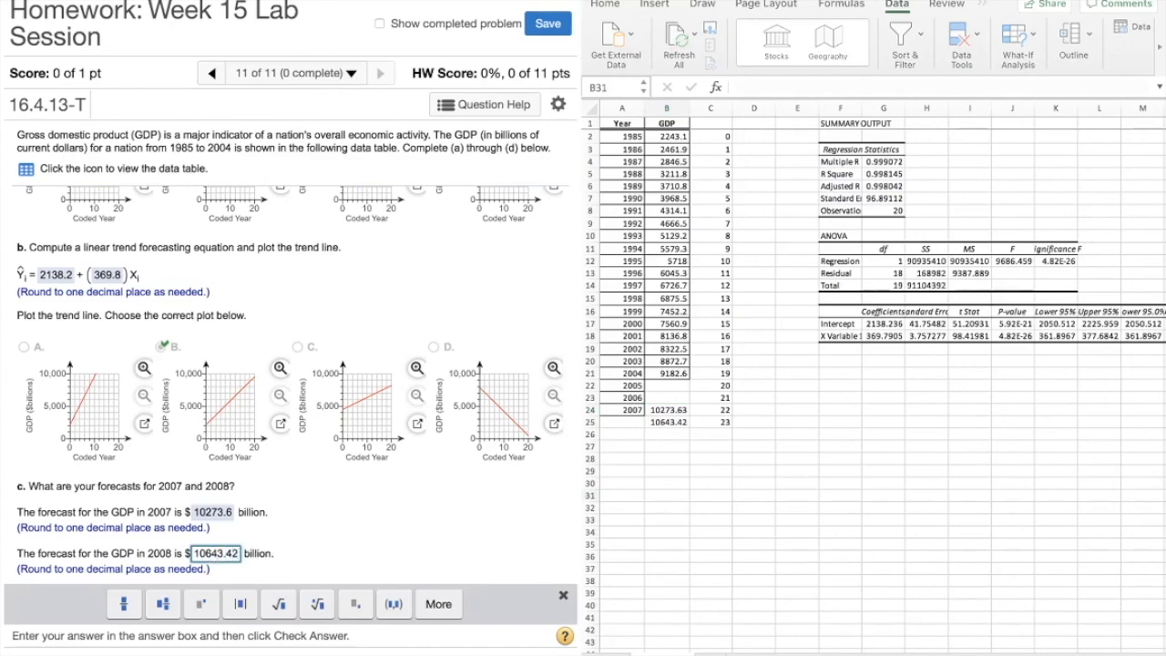
{"action": "key", "text": "BackSpace"}
{"action": "key", "text": "Return"}
{"action": "key", "text": "Return"}
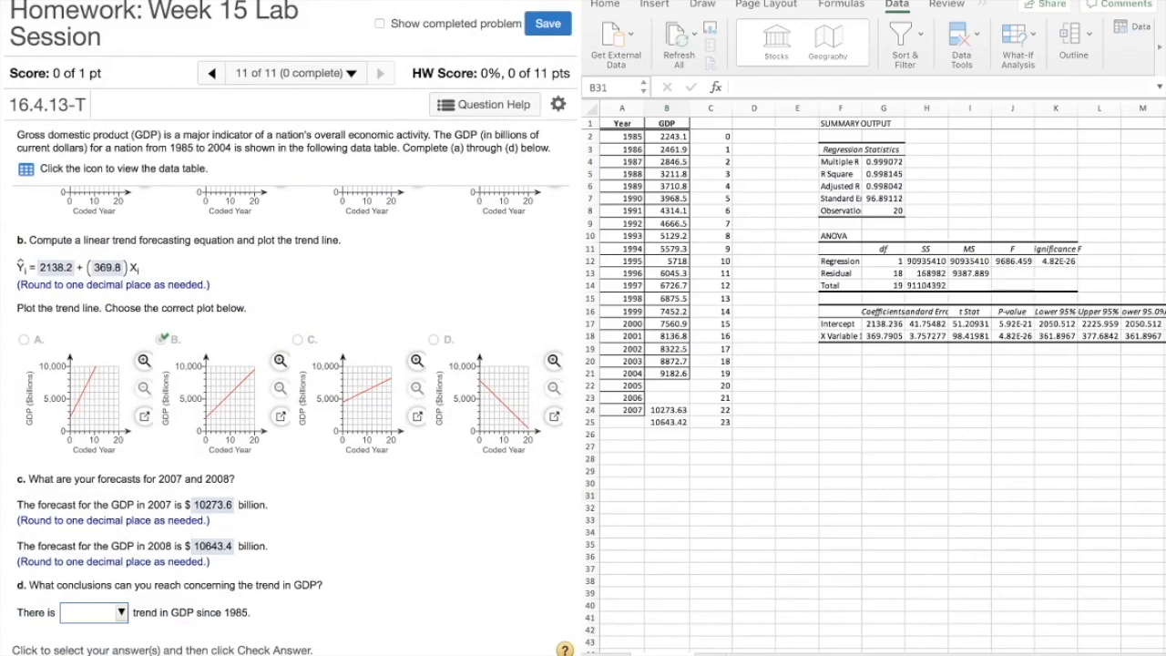
- Answer part d with "an upward" trend in GDP since 1985 and complete the question
{"action": "left_click", "coordinate": [120, 613]}
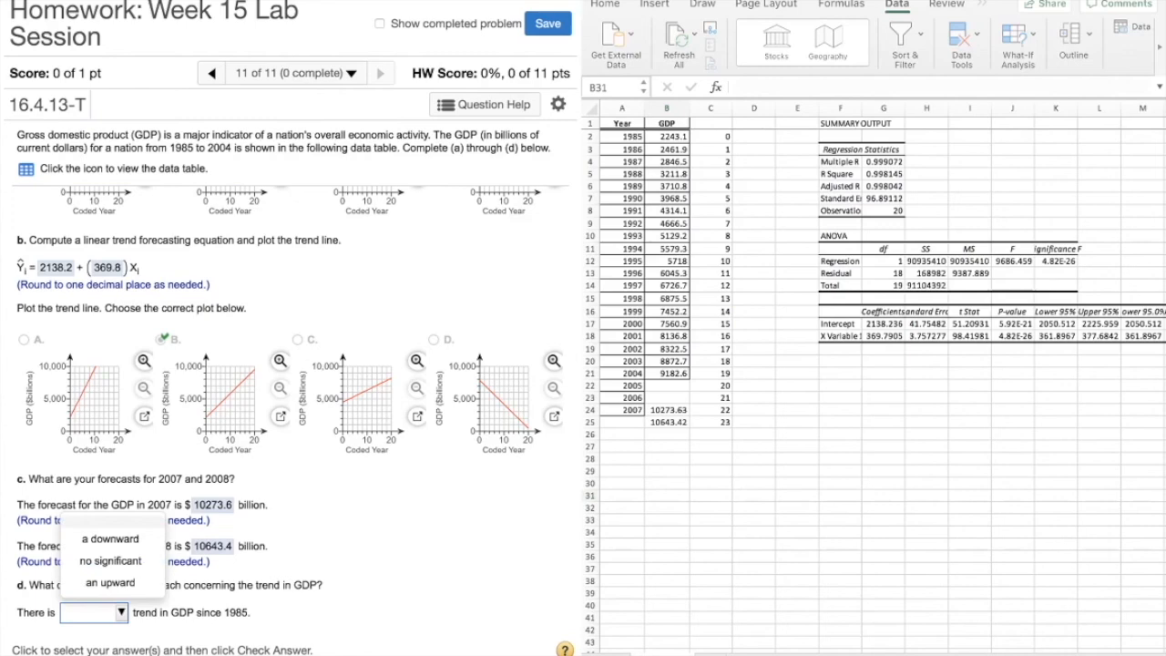
{"action": "left_click", "coordinate": [111, 583]}
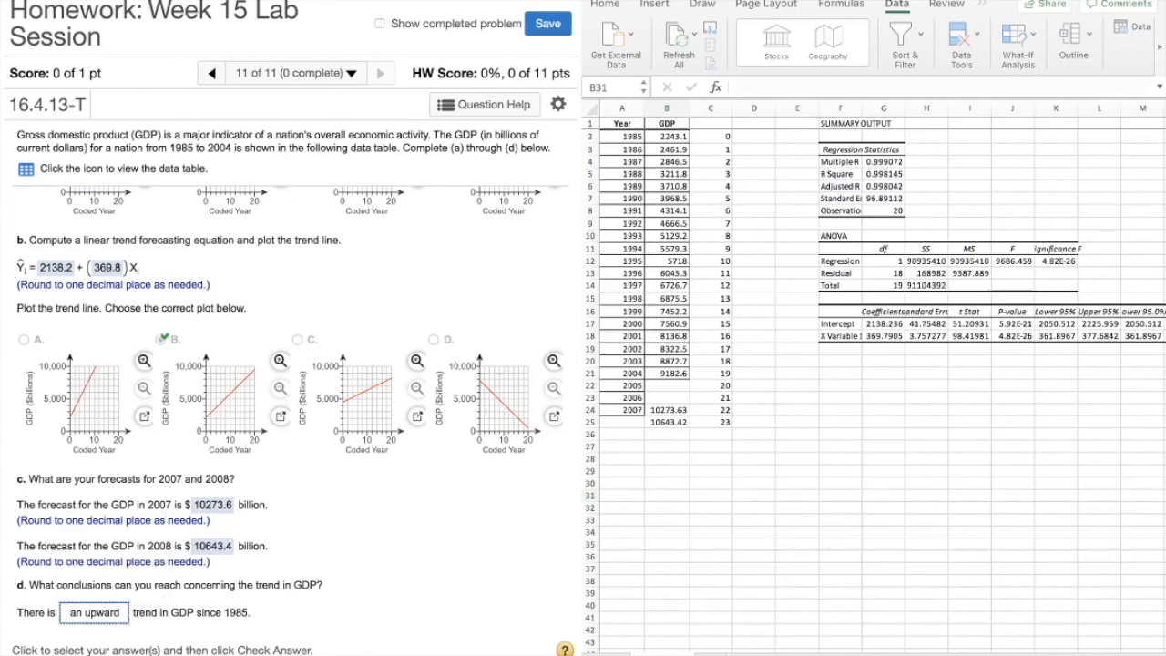
{"action": "left_click", "coordinate": [290, 414]}
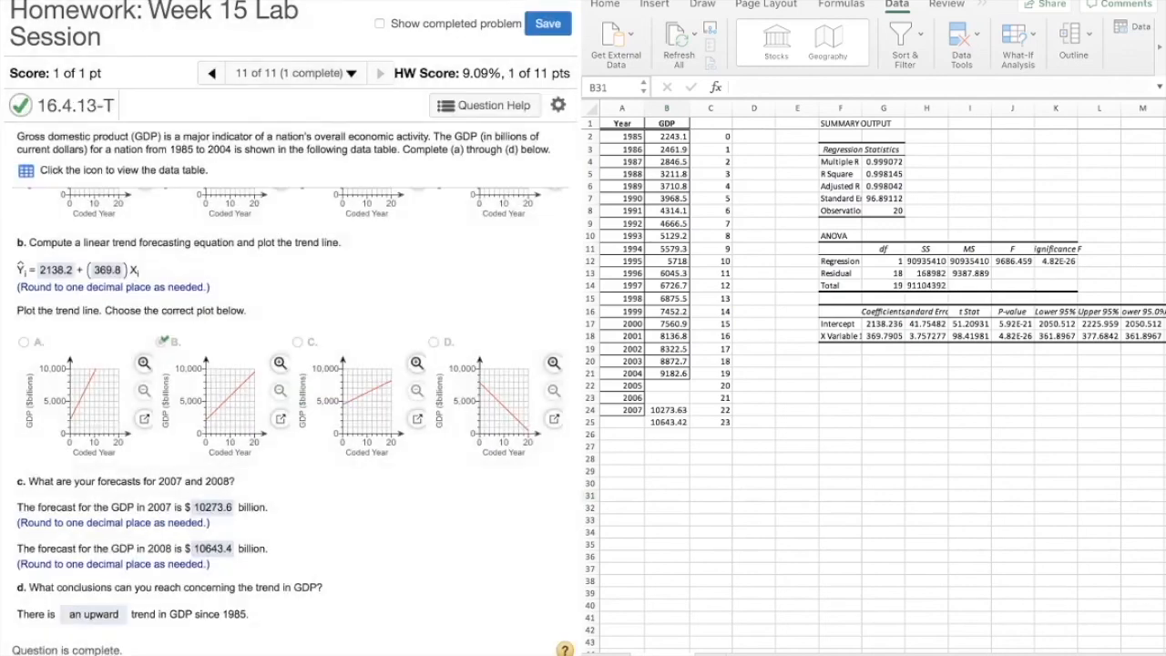
{"action": "scroll", "coordinate": [282, 410], "scroll_direction": "down", "scroll_amount": 1}
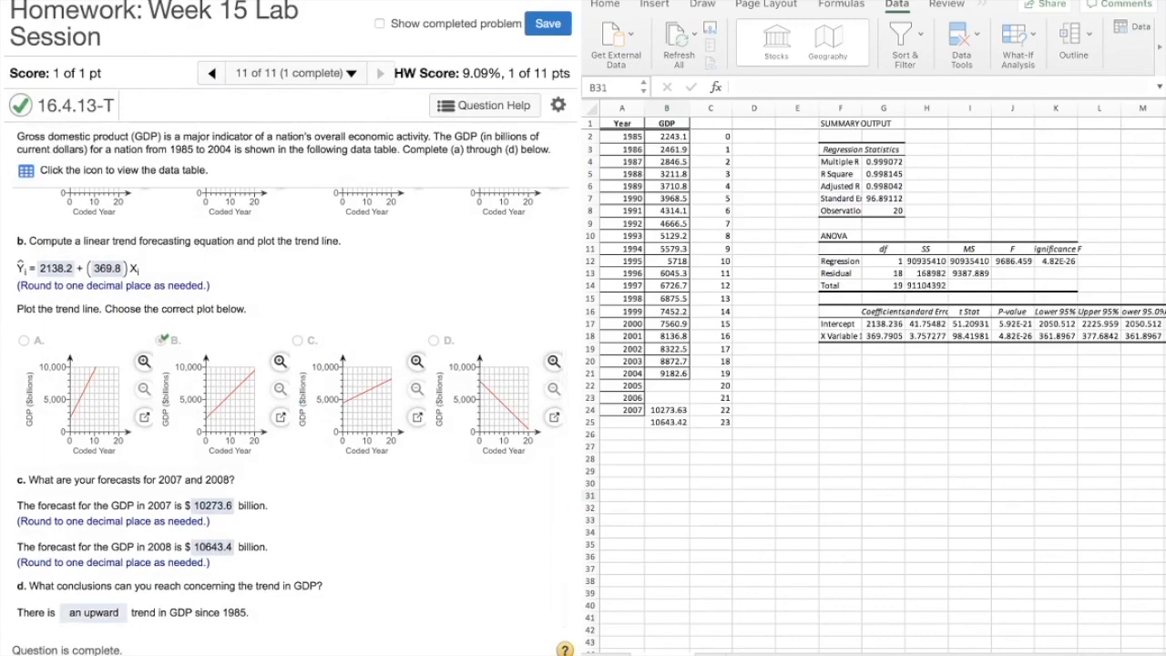